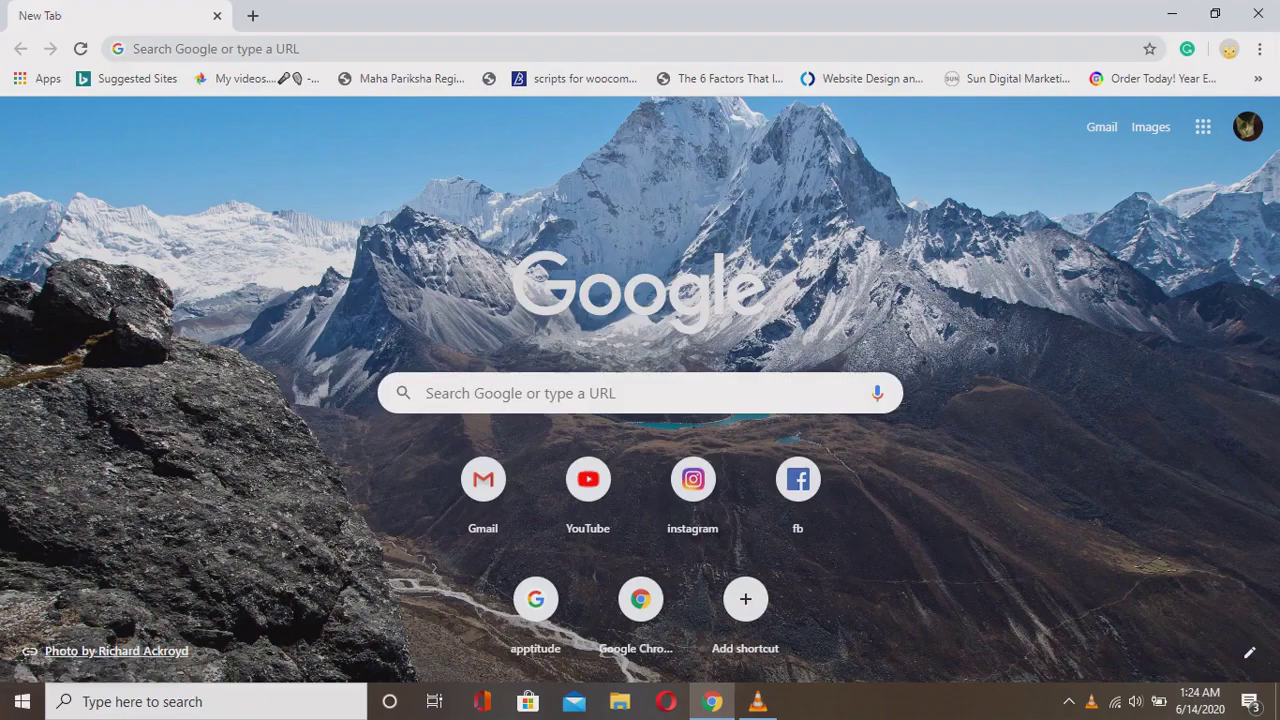
Search Google for 'wamp 64 for windows 10', removing the stray letters from the query.
{"action": "left_click", "coordinate": [134, 48]}
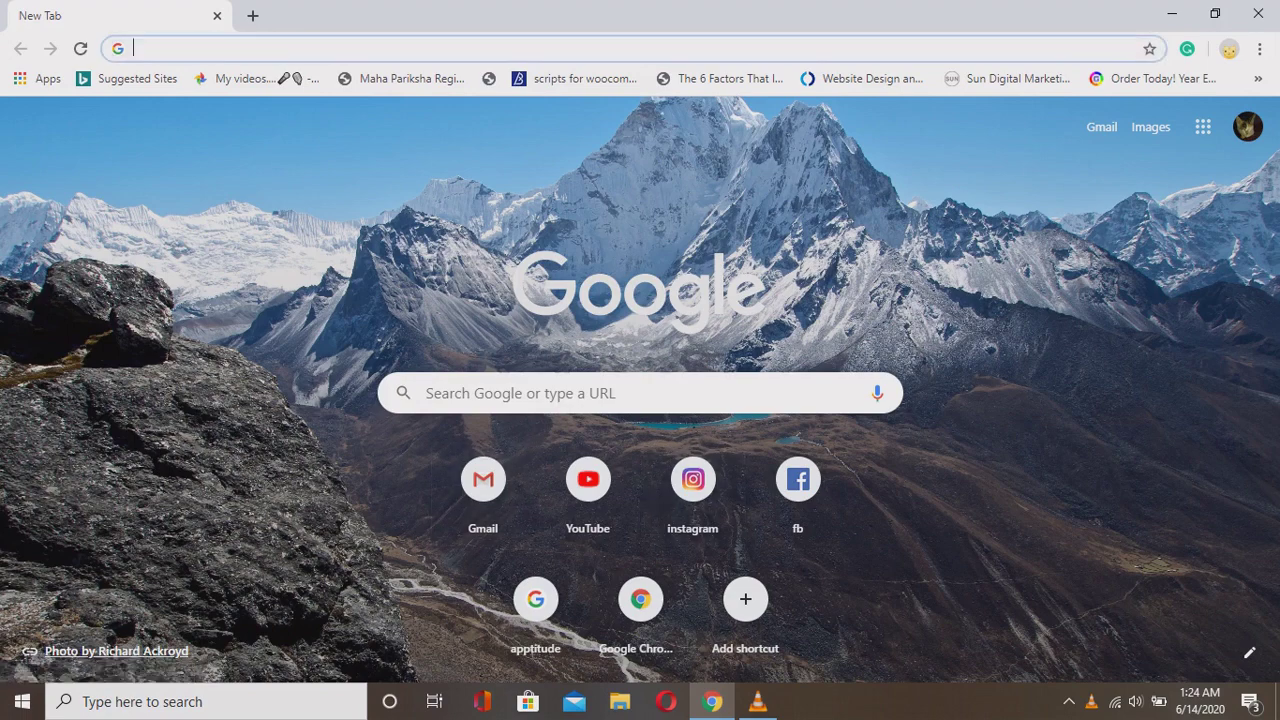
{"action": "type", "text": "wamp 6"}
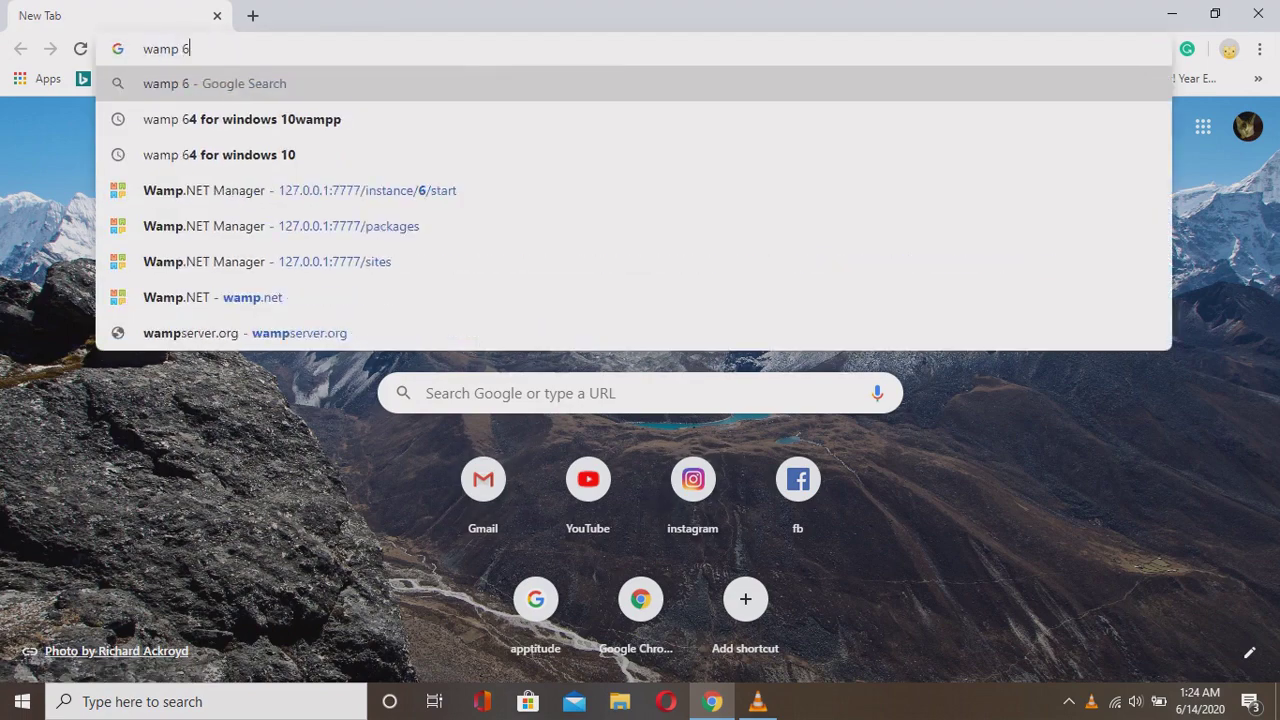
{"action": "type", "text": "4 for w"}
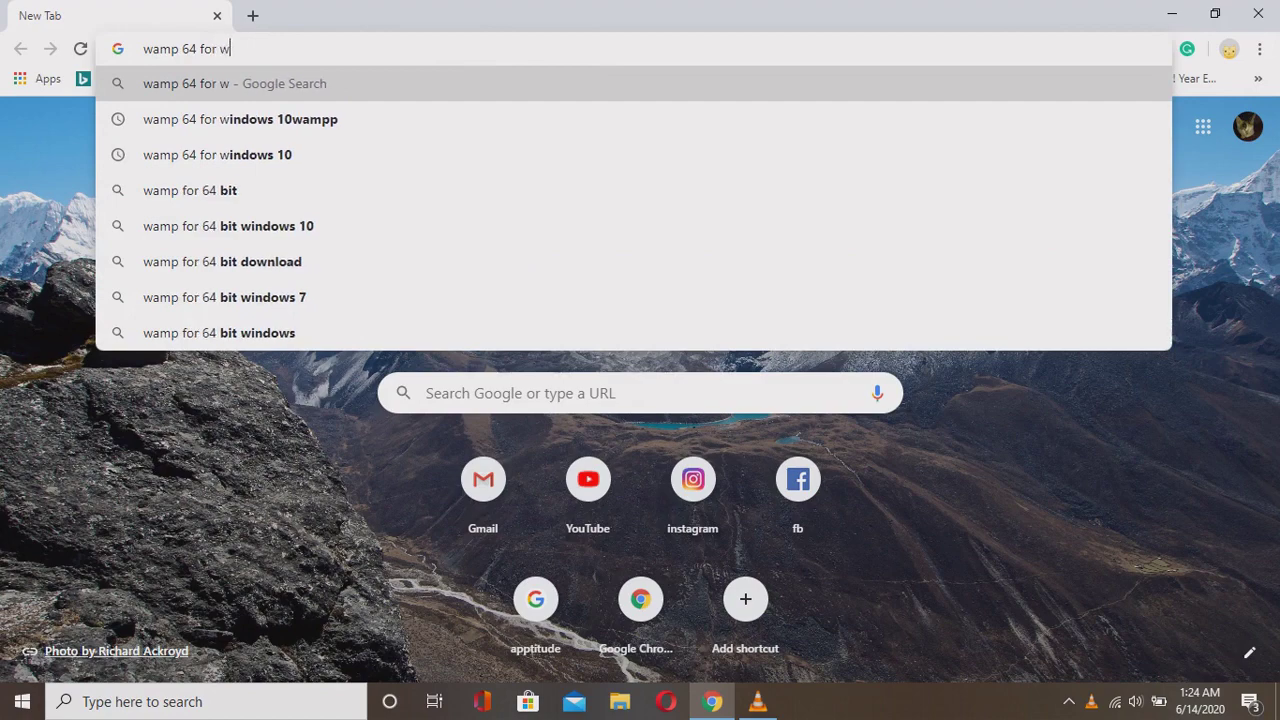
{"action": "type", "text": "indows"}
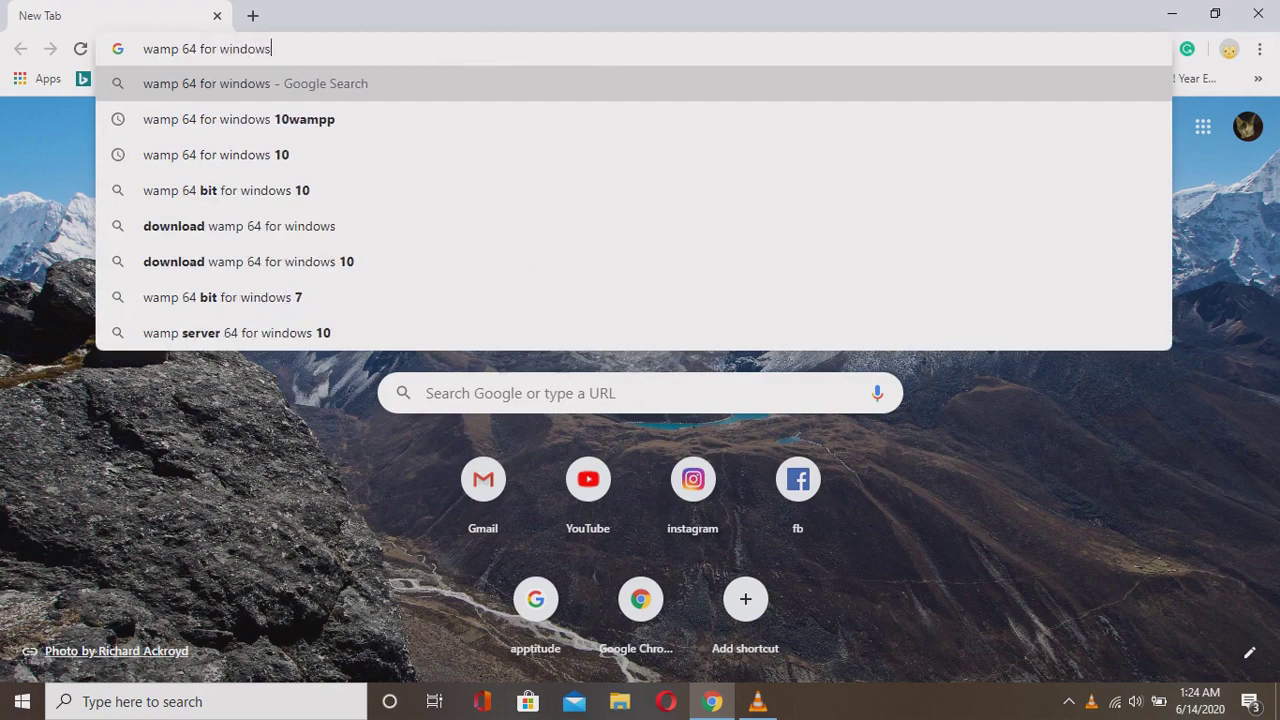
{"action": "key", "text": "Down"}
{"action": "key", "text": "Return"}
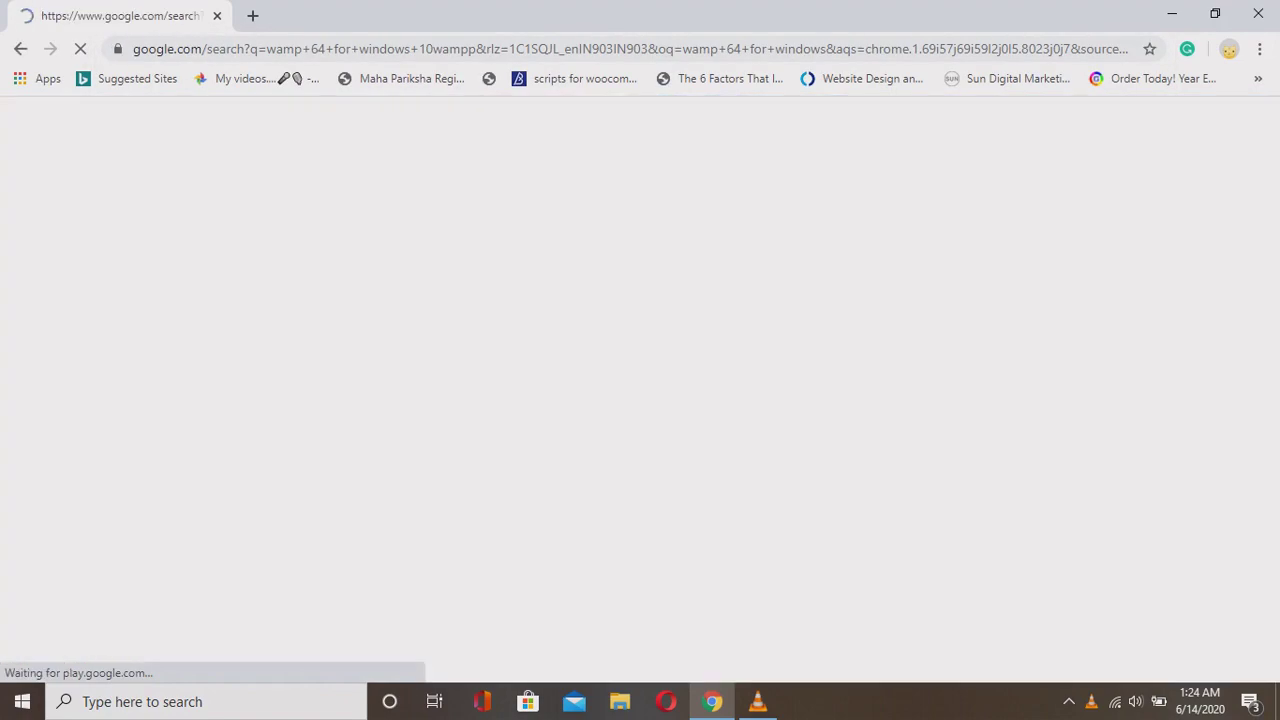
{"action": "key", "text": "shift+Left"}
{"action": "key", "text": "shift+Left"}
{"action": "key", "text": "shift+Left"}
{"action": "key", "text": "shift+Left"}
{"action": "key", "text": "shift+Left"}
{"action": "key", "text": "shift+Left"}
{"action": "key", "text": "shift+Left"}
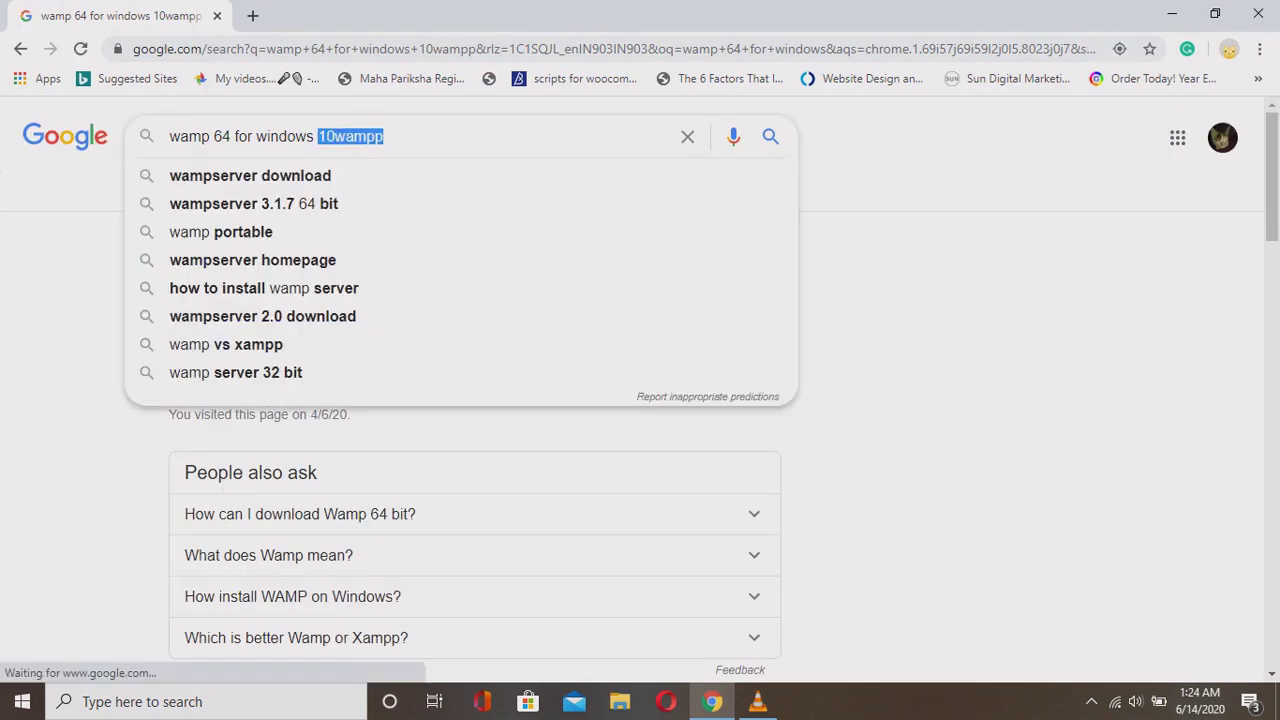
{"action": "key", "text": "Right"}
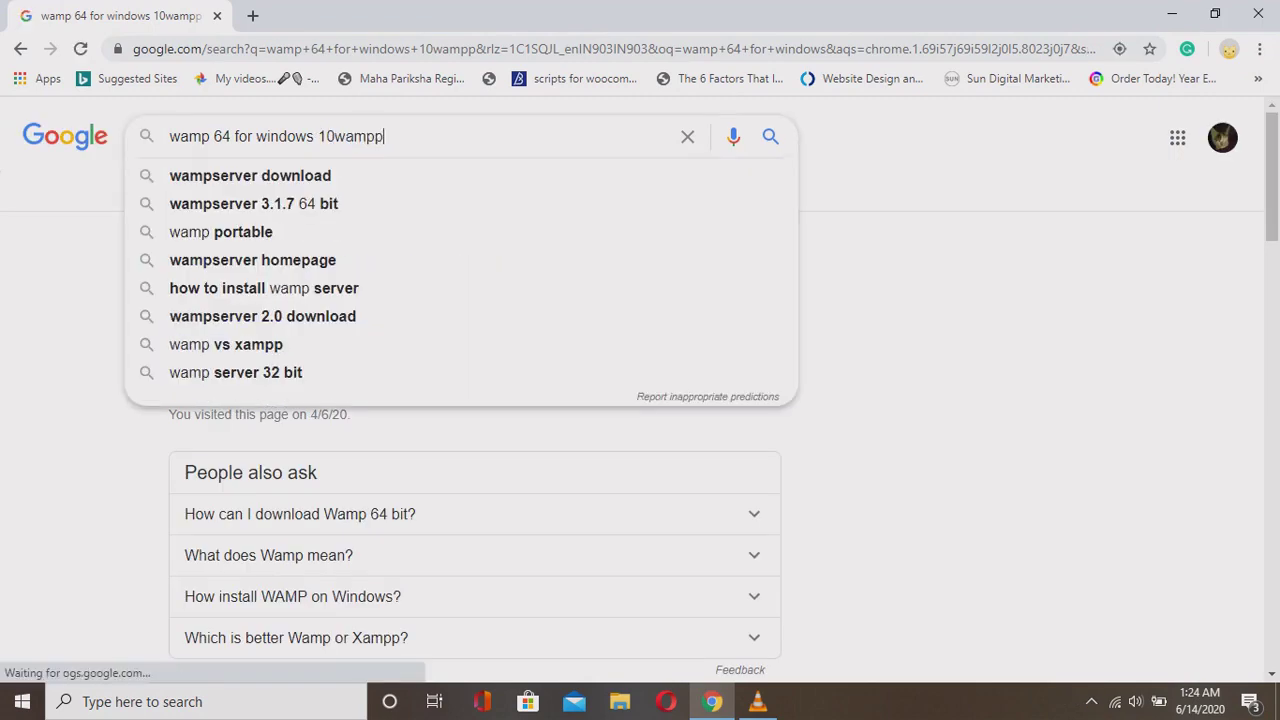
{"action": "key", "text": "shift+Left"}
{"action": "key", "text": "shift+Left"}
{"action": "key", "text": "shift+Left"}
{"action": "key", "text": "shift+Left"}
{"action": "key", "text": "shift+Left"}
{"action": "key", "text": "BackSpace"}
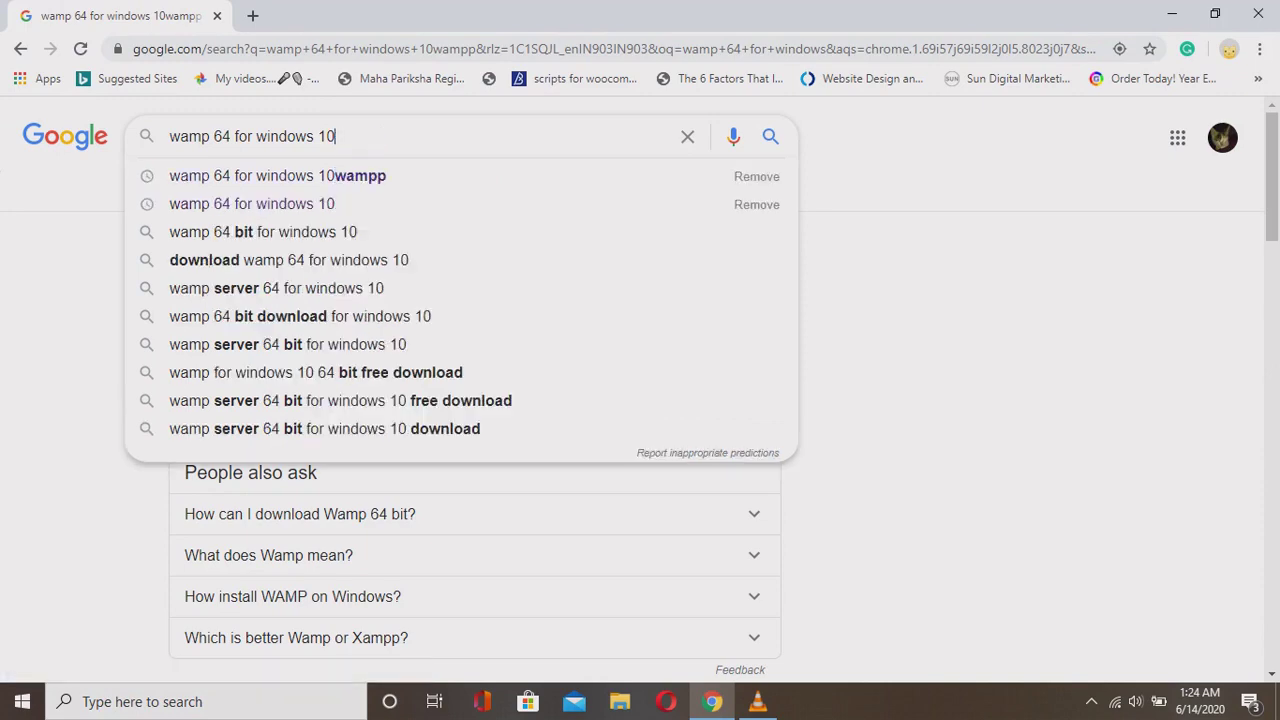
{"action": "key", "text": "Return"}
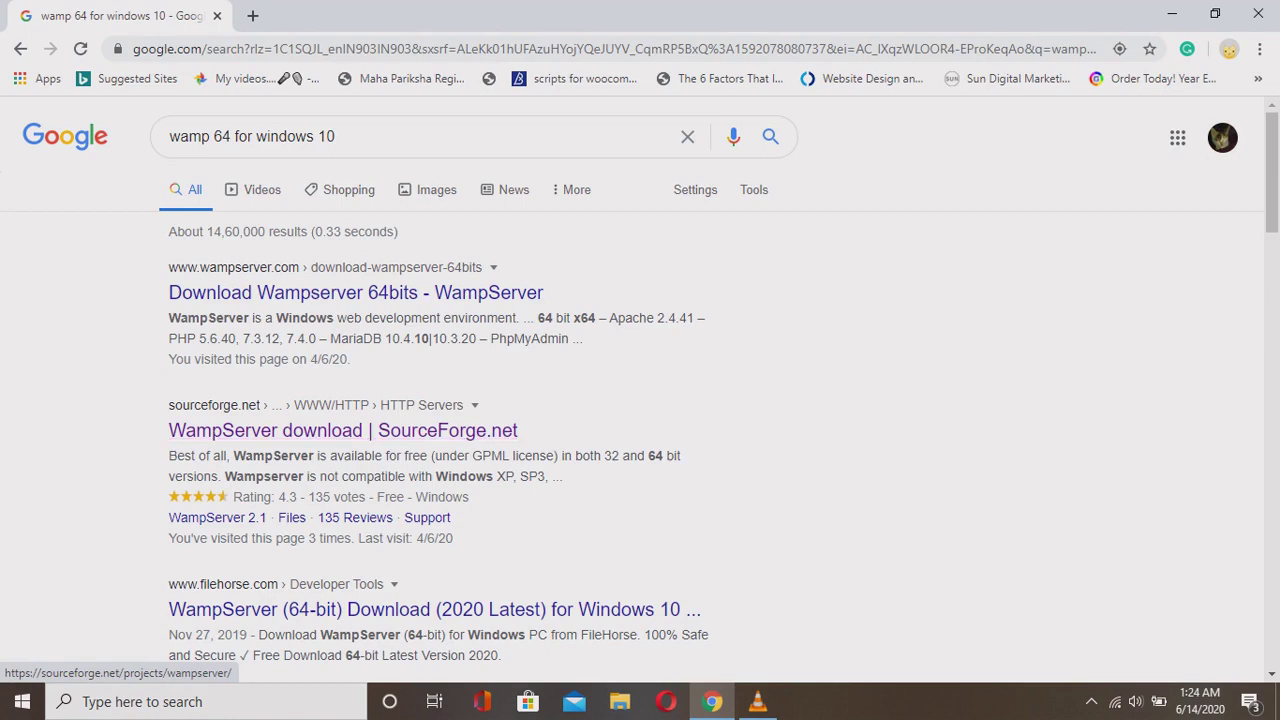
Open the WampServer 64-bit download result in a new tab.
{"action": "scroll", "coordinate": [640, 387], "scroll_direction": "down", "scroll_amount": 3}
{"action": "scroll", "coordinate": [640, 387], "scroll_direction": "up", "scroll_amount": 3}
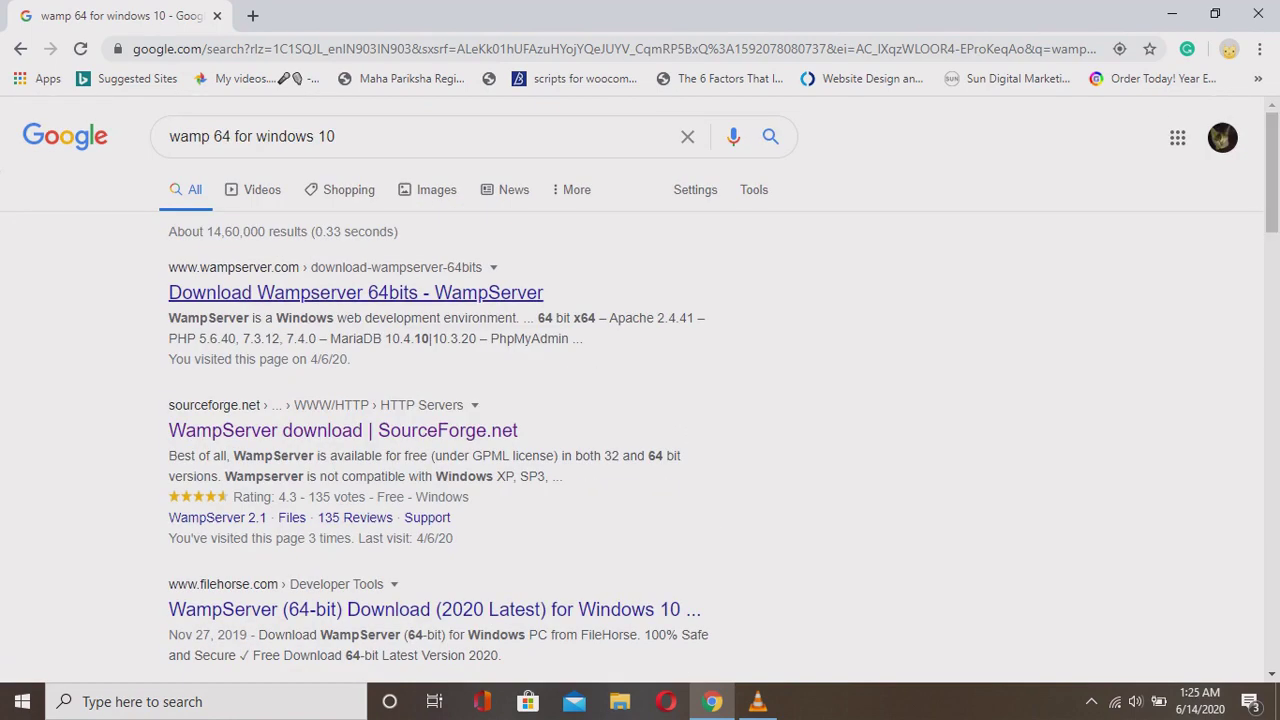
{"action": "right_click", "coordinate": [370, 293]}
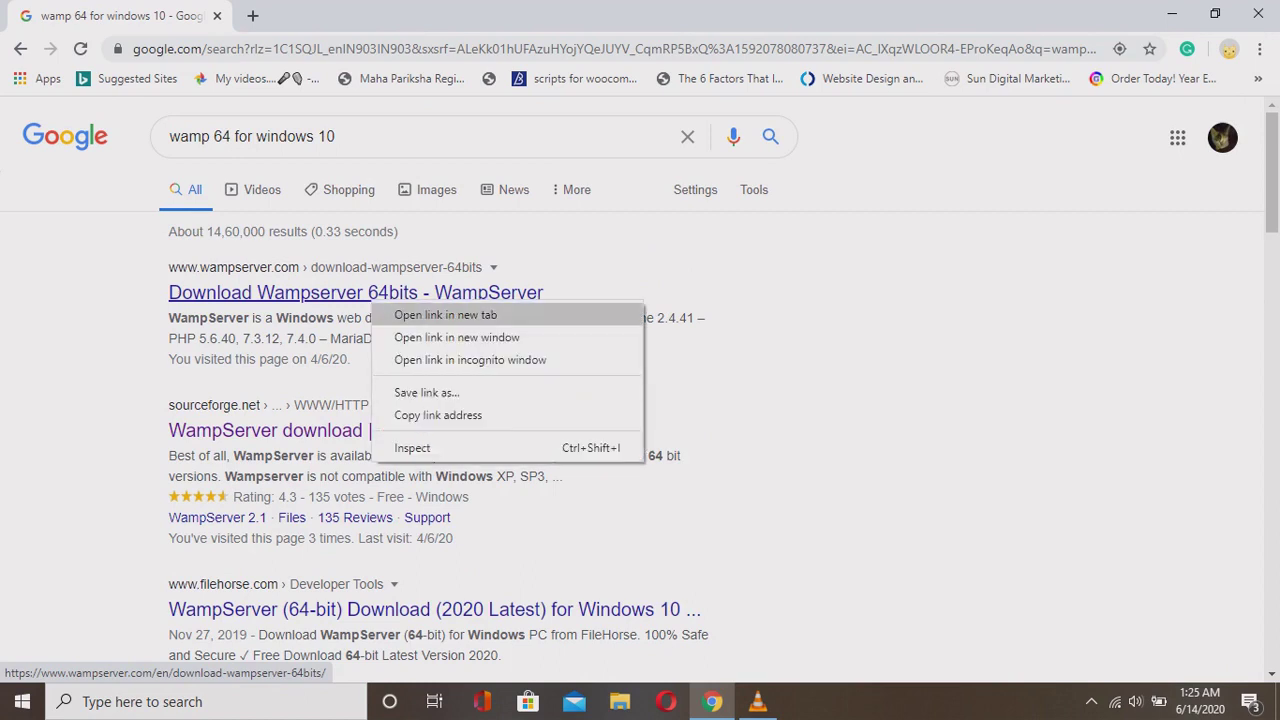
{"action": "left_click", "coordinate": [420, 313]}
On the WampServer site's Download section, choose WAMPSERVER 64 BITS (X64) 3.2.0.
{"action": "key", "text": "ctrl+Tab"}
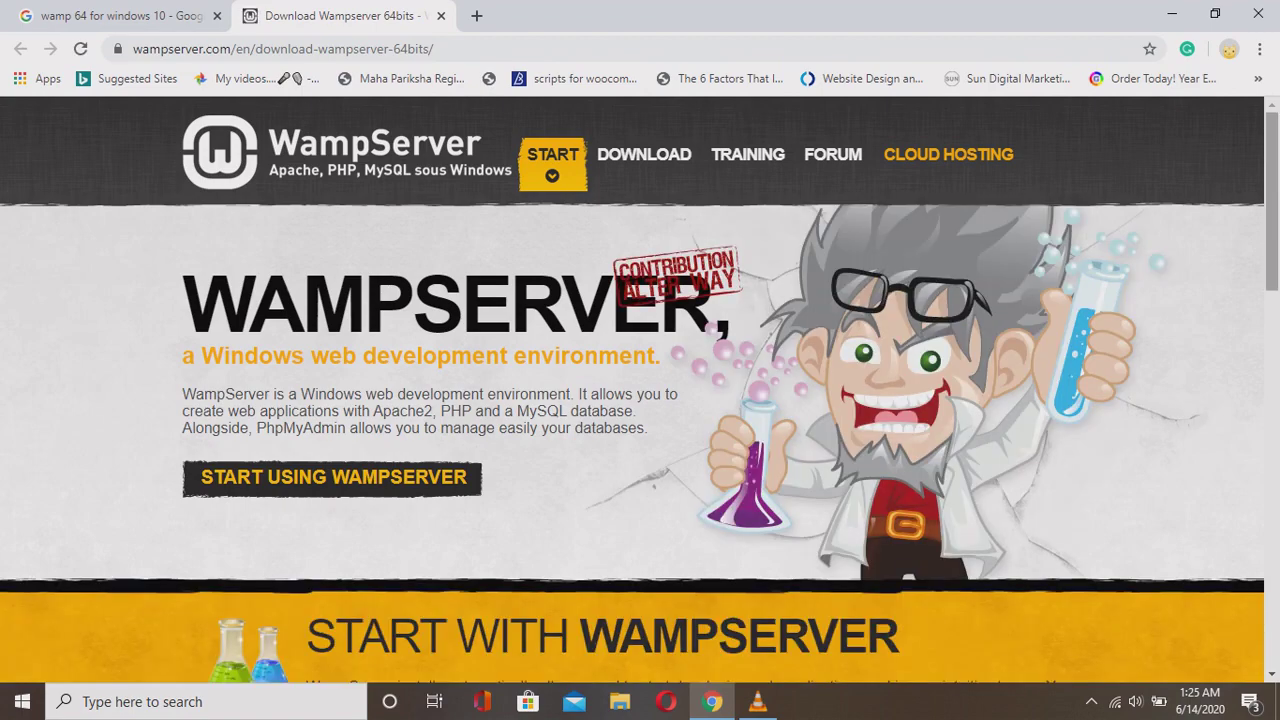
{"action": "scroll", "coordinate": [640, 400], "scroll_direction": "down", "scroll_amount": 2}
{"action": "scroll", "coordinate": [640, 400], "scroll_direction": "up", "scroll_amount": 2}
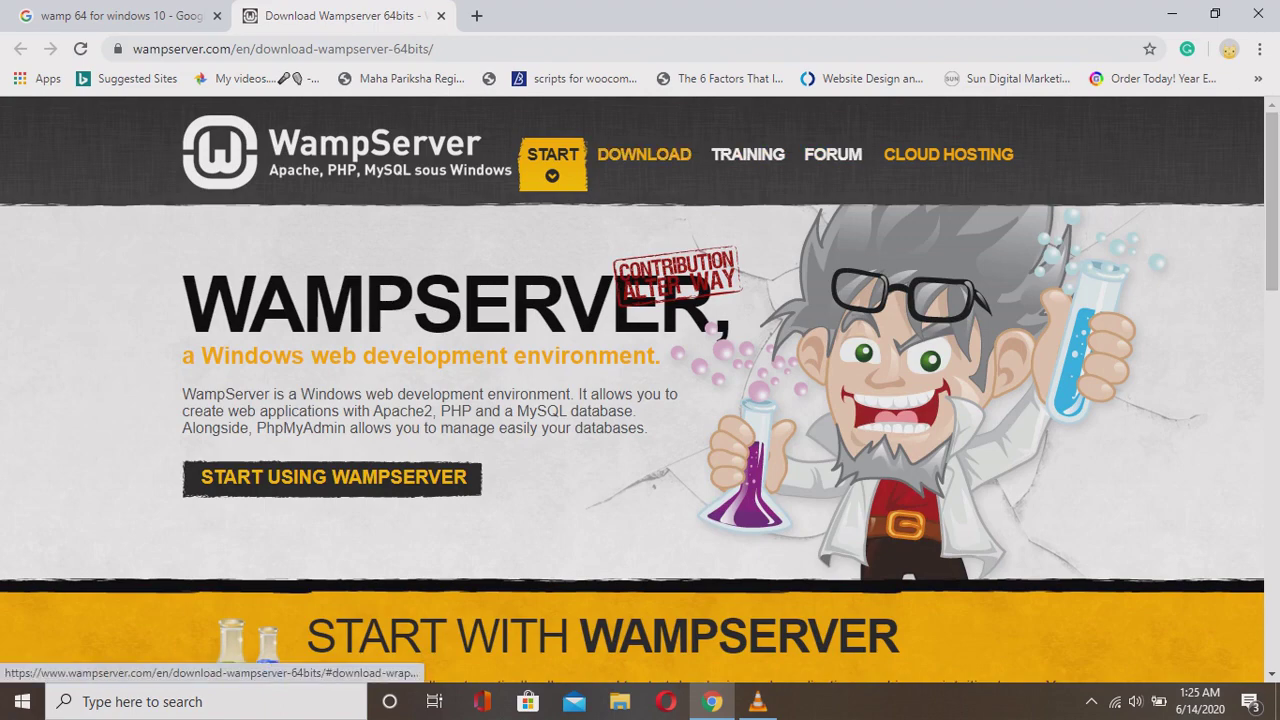
{"action": "left_click", "coordinate": [644, 155]}
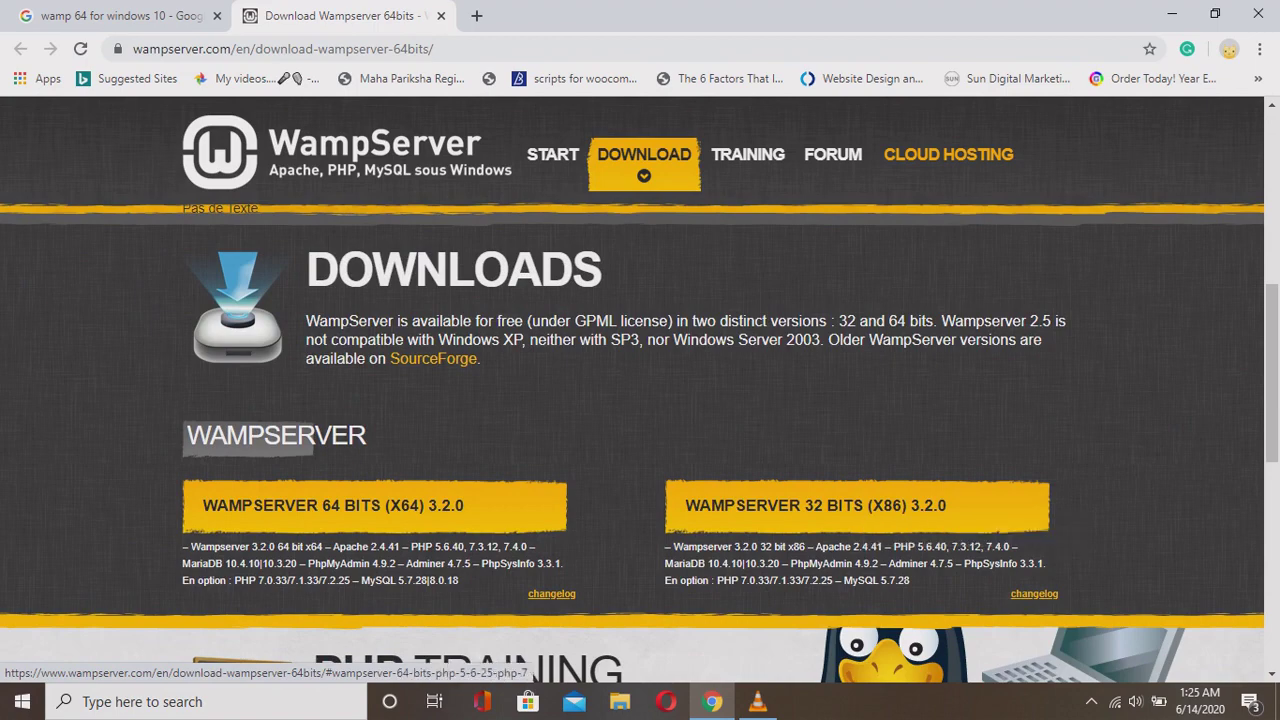
{"action": "left_click", "coordinate": [405, 511]}
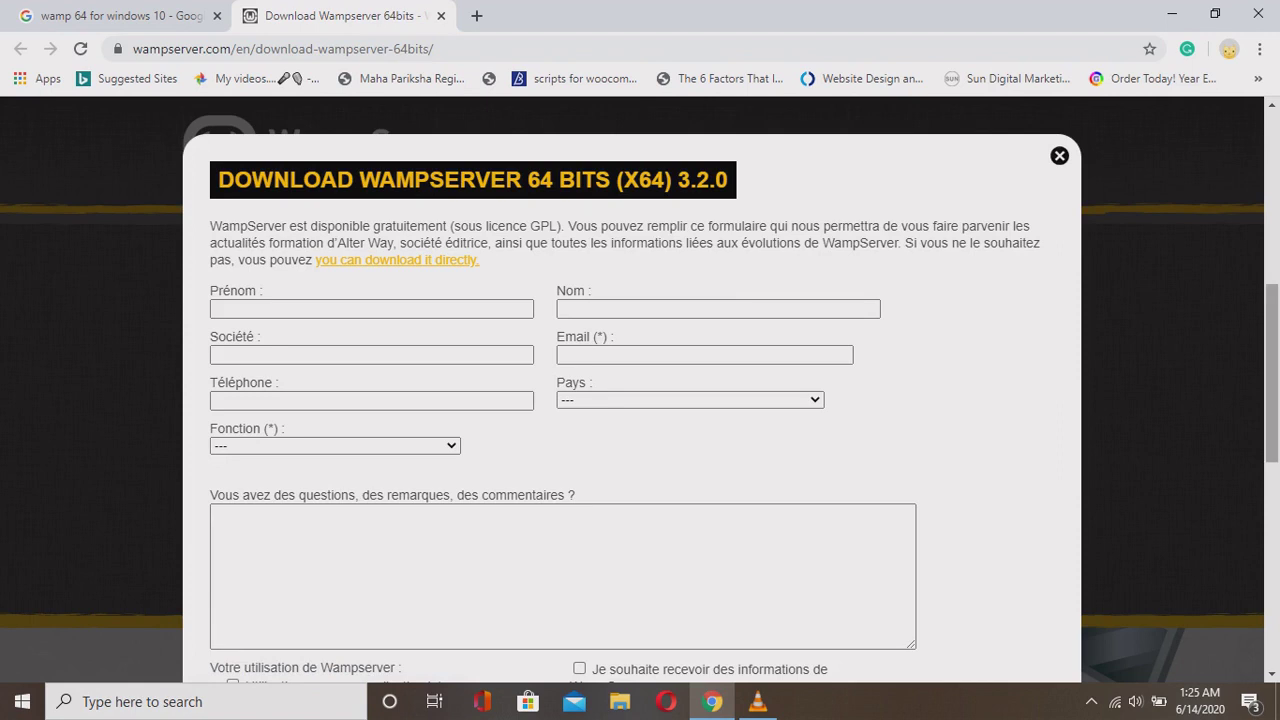
Use the 'download it directly' link and save the wamp.exe installer to the Desktop.
{"action": "scroll", "coordinate": [640, 390], "scroll_direction": "down", "scroll_amount": 1}
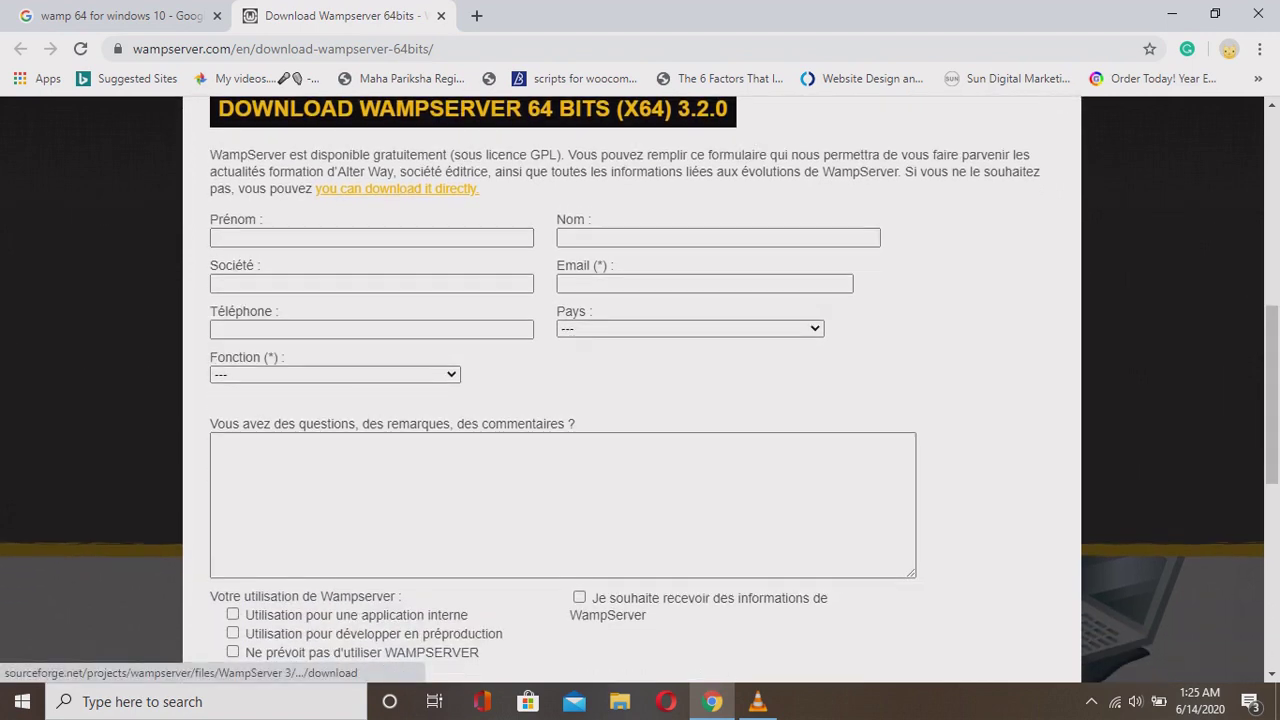
{"action": "left_click_drag", "start_coordinate": [480, 189], "coordinate": [320, 189]}
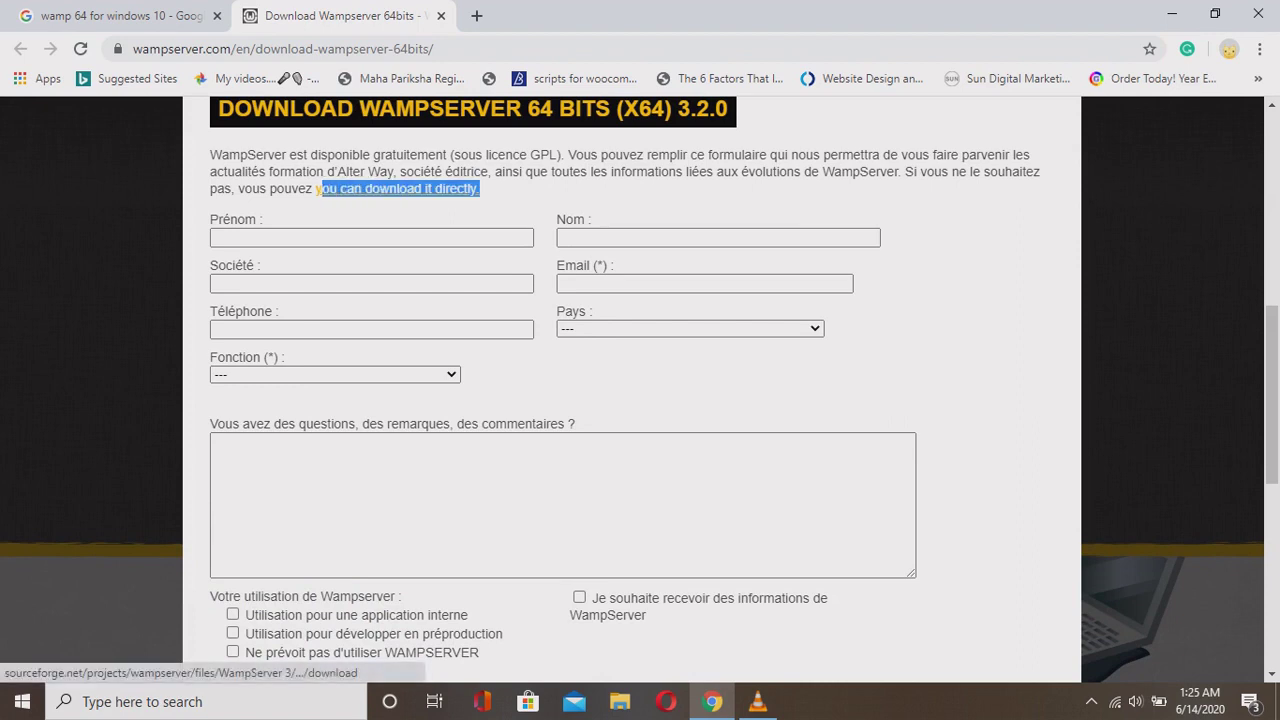
{"action": "left_click", "coordinate": [330, 189]}
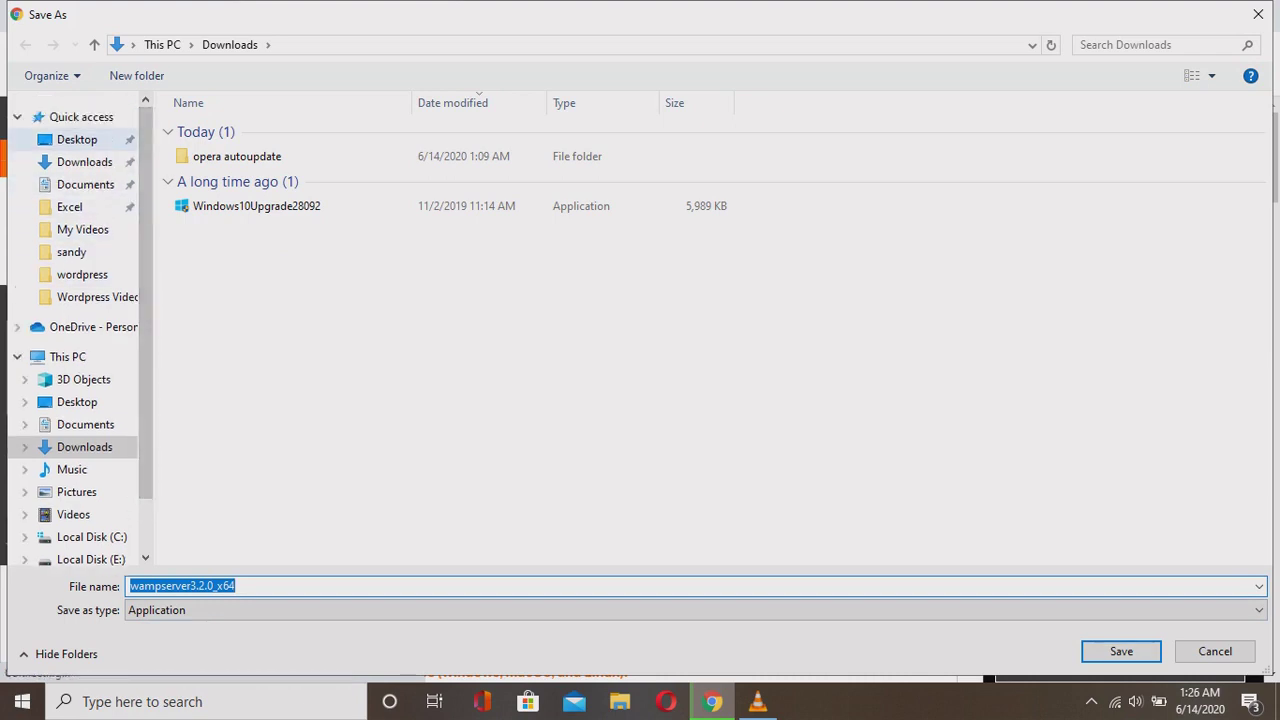
{"action": "left_click", "coordinate": [77, 139]}
{"action": "key", "text": "Return"}
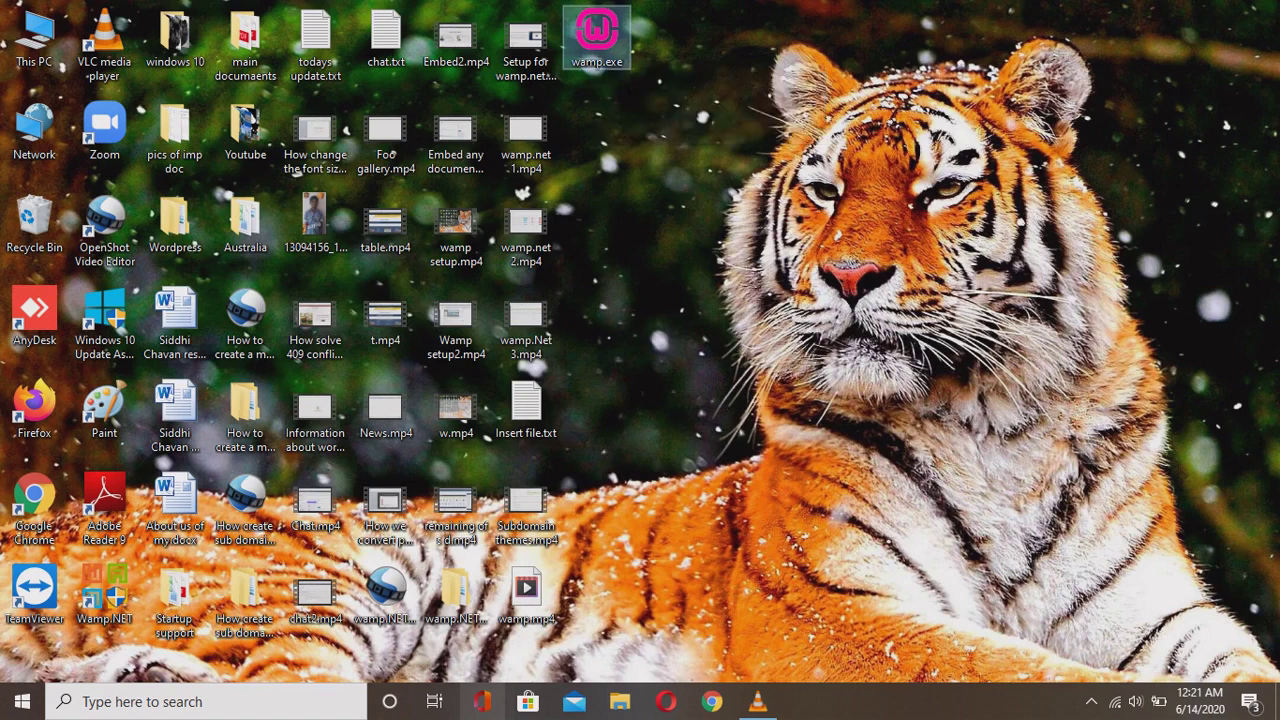
Run wamp.exe as administrator with English as the setup language.
{"action": "right_click", "coordinate": [597, 46]}
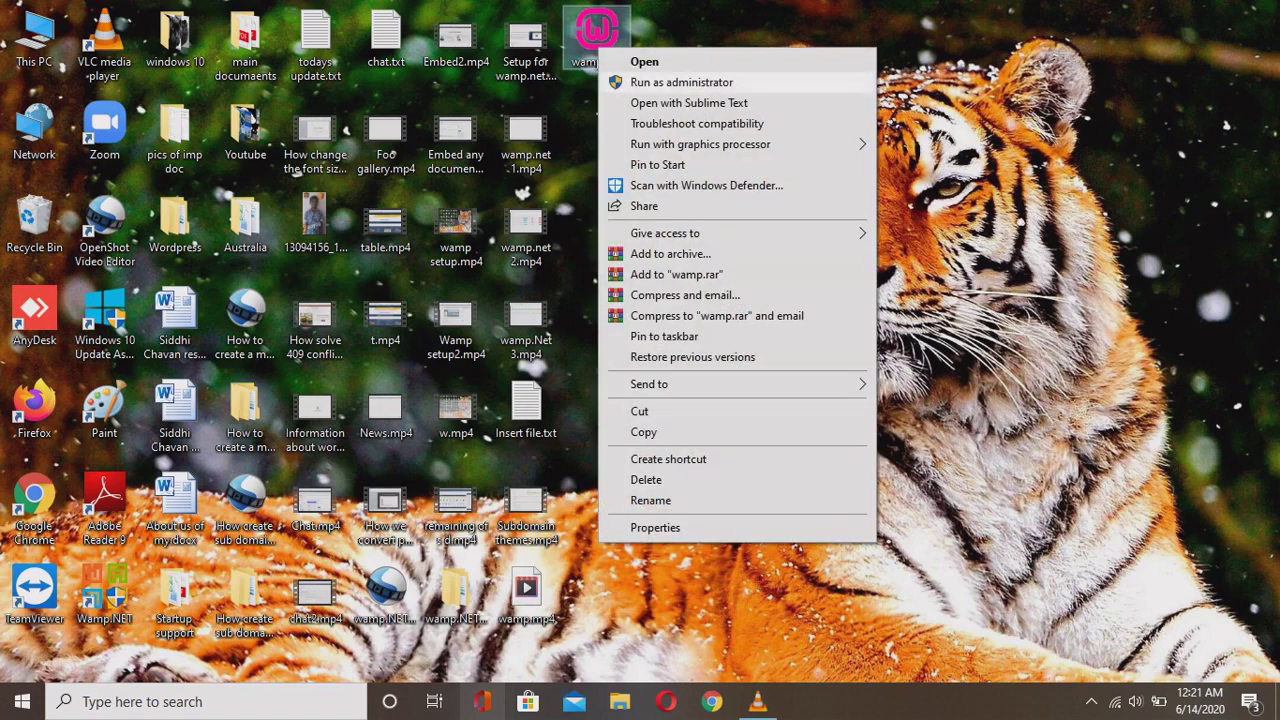
{"action": "left_click", "coordinate": [681, 82]}
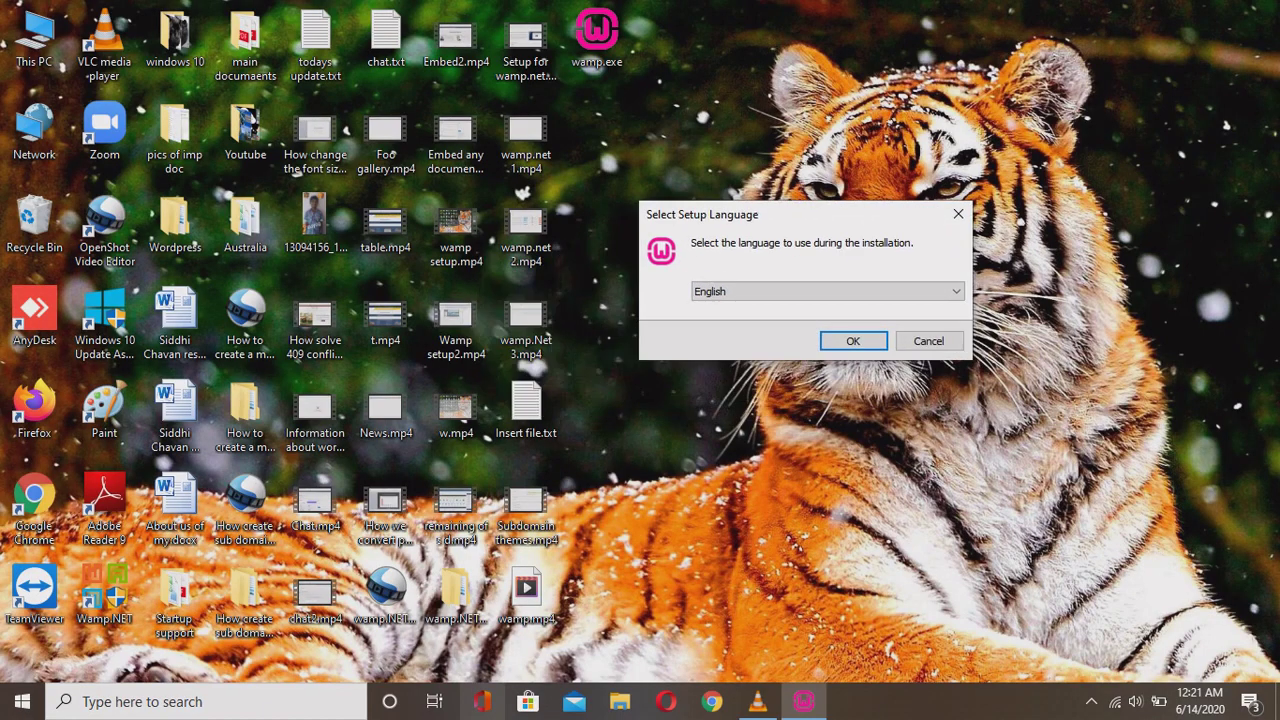
{"action": "key", "text": "alt+Down"}
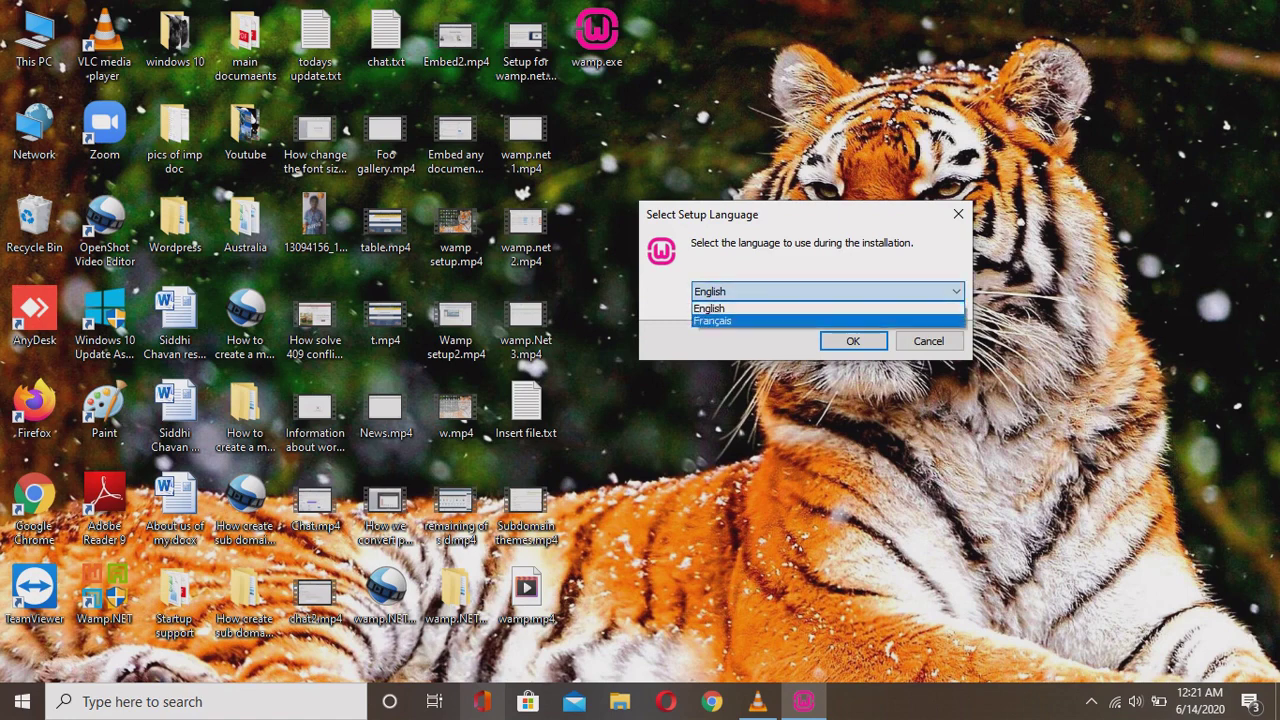
{"action": "key", "text": "Return"}
{"action": "key", "text": "Return"}
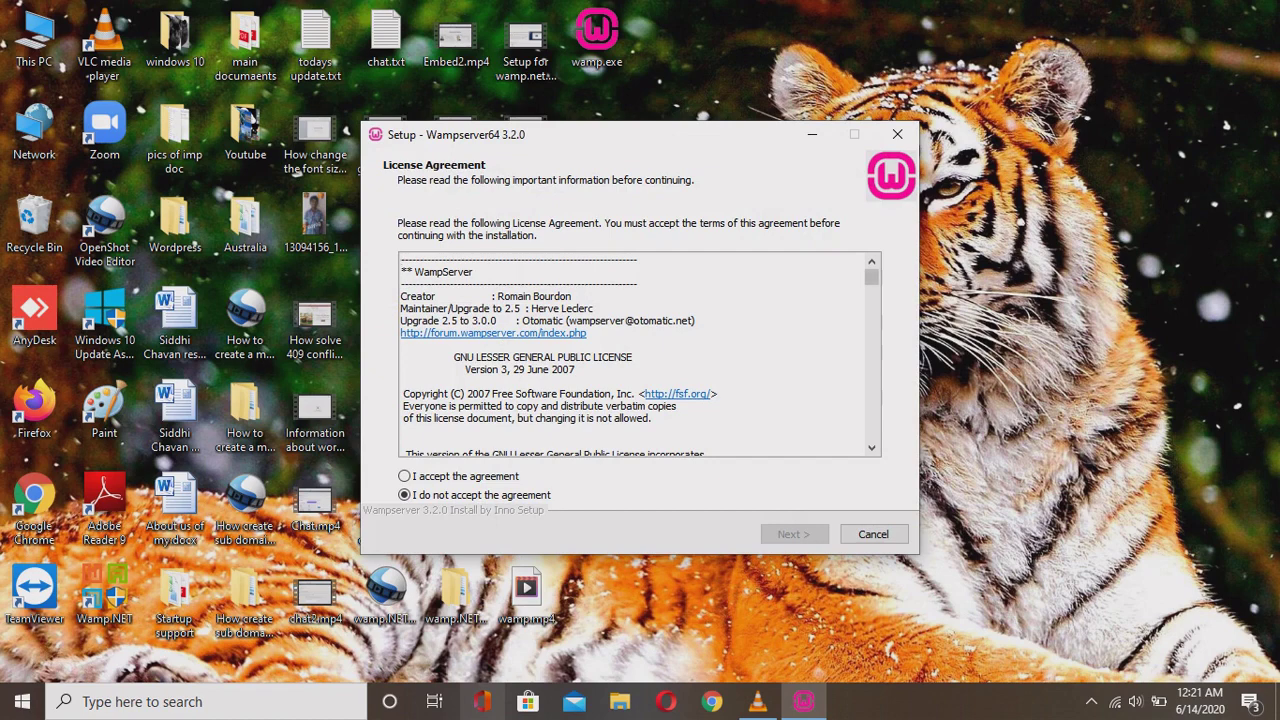
Scroll through the license agreement, accept it and continue.
{"action": "key", "text": "Down"}
{"action": "key", "text": "Down"}
{"action": "key", "text": "Down"}
{"action": "key", "text": "Down"}
{"action": "key", "text": "Down"}
{"action": "key", "text": "Down"}
{"action": "key", "text": "Down"}
{"action": "key", "text": "Down"}
{"action": "key", "text": "Down"}
{"action": "key", "text": "Down"}
{"action": "key", "text": "Down"}
{"action": "key", "text": "Down"}
{"action": "key", "text": "Down"}
{"action": "key", "text": "Down"}
{"action": "key", "text": "Down"}
{"action": "key", "text": "Down"}
{"action": "key", "text": "Down"}
{"action": "key", "text": "Down"}
{"action": "key", "text": "Down"}
{"action": "key", "text": "Down"}
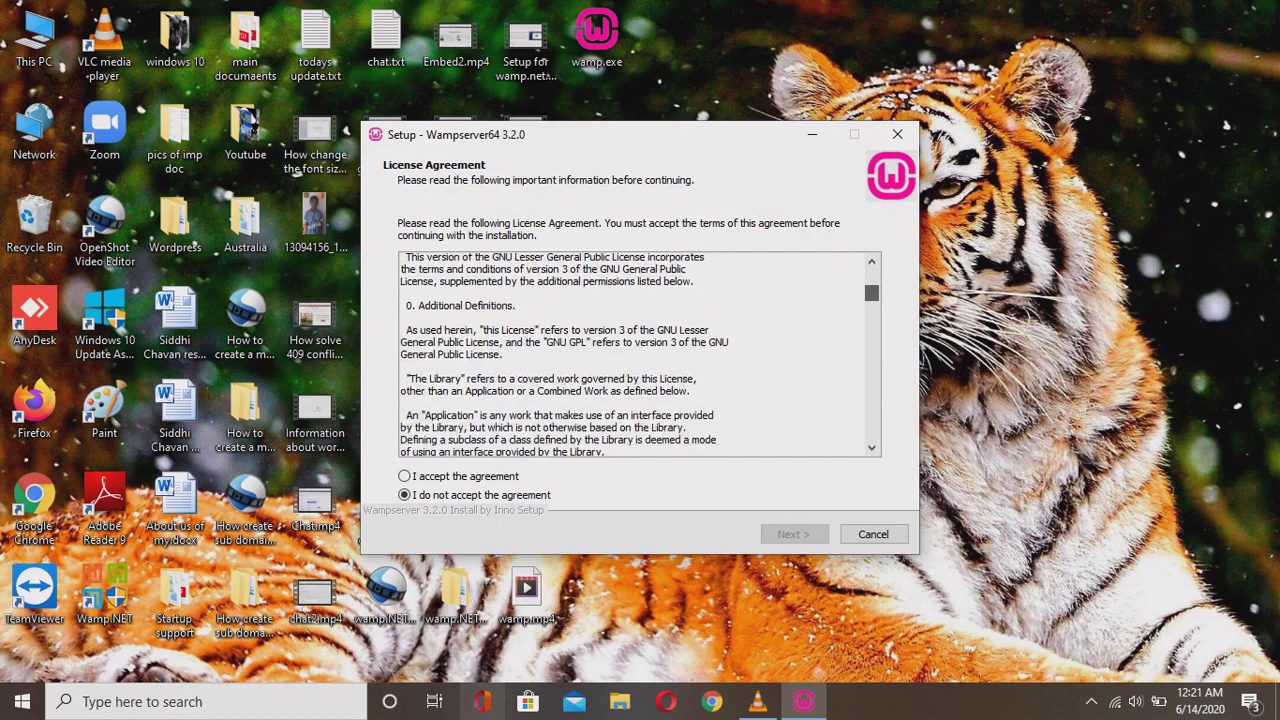
{"action": "key", "text": "Down"}
{"action": "key", "text": "Down"}
{"action": "key", "text": "Down"}
{"action": "key", "text": "Down"}
{"action": "key", "text": "Down"}
{"action": "key", "text": "Down"}
{"action": "key", "text": "Down"}
{"action": "key", "text": "Down"}
{"action": "key", "text": "Down"}
{"action": "key", "text": "Down"}
{"action": "key", "text": "Down"}
{"action": "key", "text": "Down"}
{"action": "key", "text": "Down"}
{"action": "key", "text": "Down"}
{"action": "key", "text": "Down"}
{"action": "key", "text": "Down"}
{"action": "key", "text": "Down"}
{"action": "key", "text": "Down"}
{"action": "key", "text": "Down"}
{"action": "key", "text": "Down"}
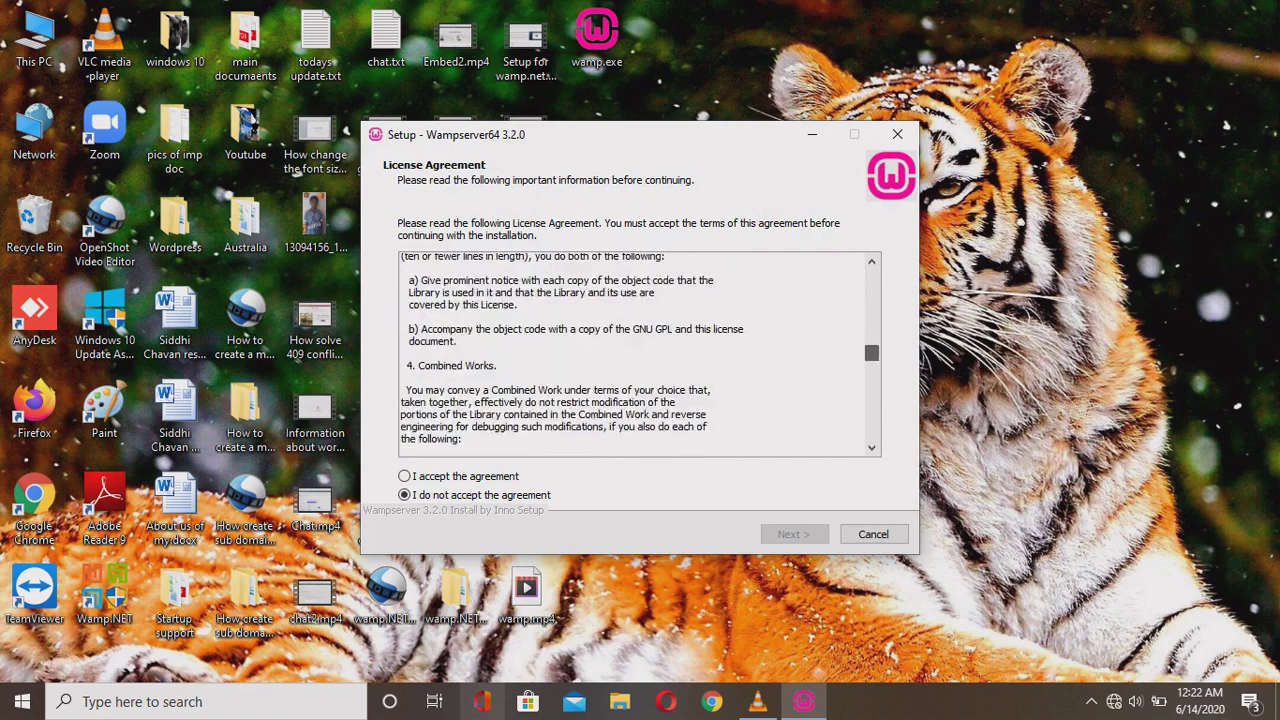
{"action": "key", "text": "Down"}
{"action": "key", "text": "Down"}
{"action": "key", "text": "Down"}
{"action": "key", "text": "Down"}
{"action": "key", "text": "Down"}
{"action": "key", "text": "Down"}
{"action": "key", "text": "Down"}
{"action": "key", "text": "Down"}
{"action": "key", "text": "Down"}
{"action": "key", "text": "Down"}
{"action": "key", "text": "Down"}
{"action": "key", "text": "Down"}
{"action": "key", "text": "Down"}
{"action": "key", "text": "Down"}
{"action": "key", "text": "Down"}
{"action": "key", "text": "Down"}
{"action": "key", "text": "Down"}
{"action": "key", "text": "Down"}
{"action": "key", "text": "Down"}
{"action": "key", "text": "Down"}
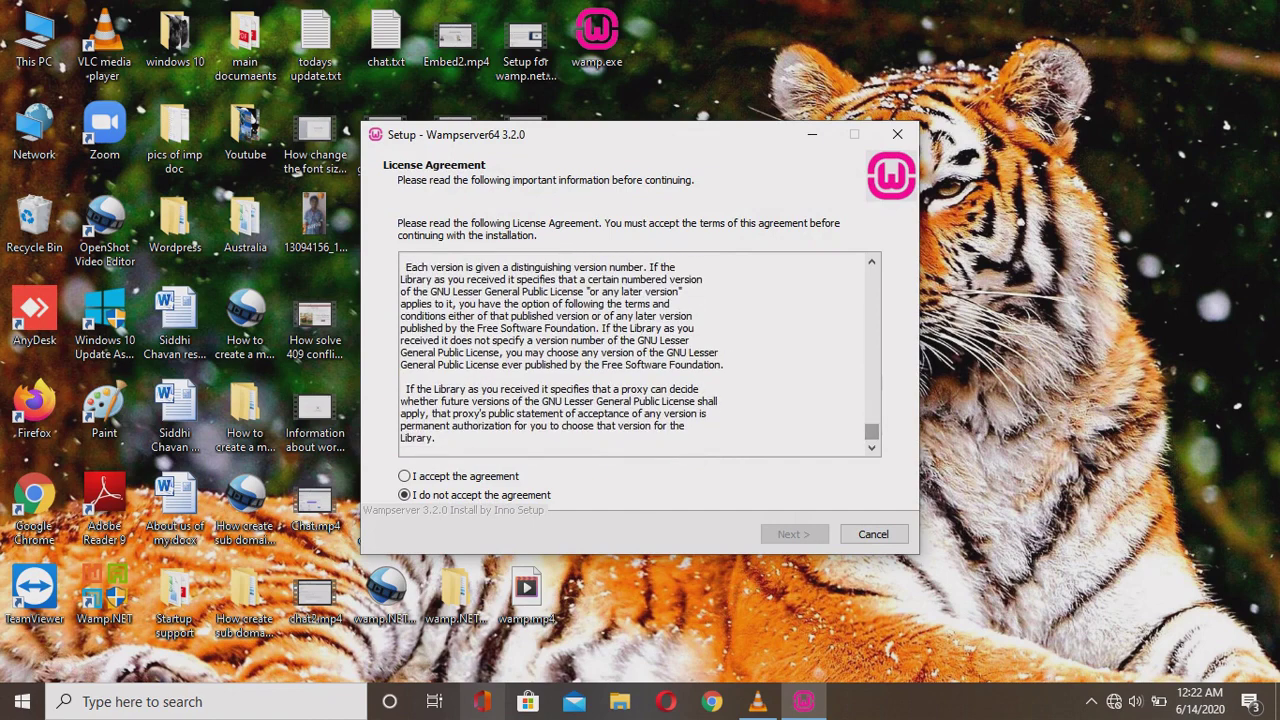
{"action": "key", "text": "alt+a"}
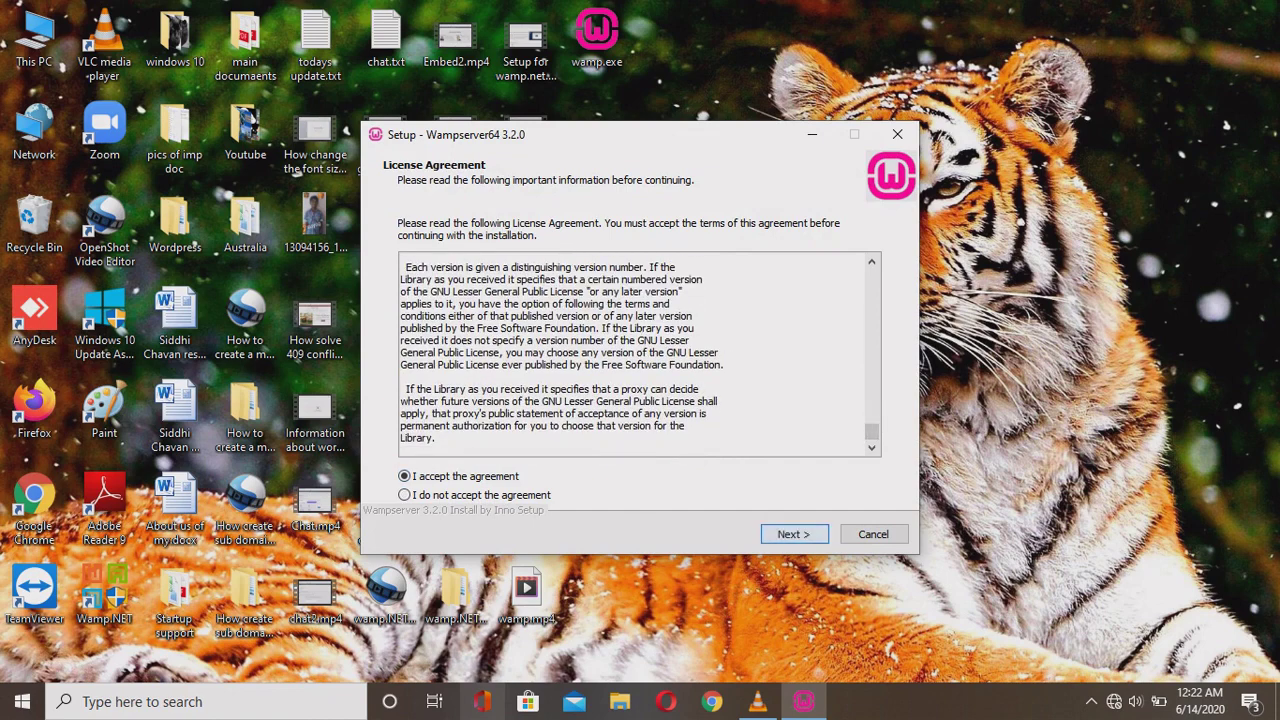
{"action": "key", "text": "Return"}
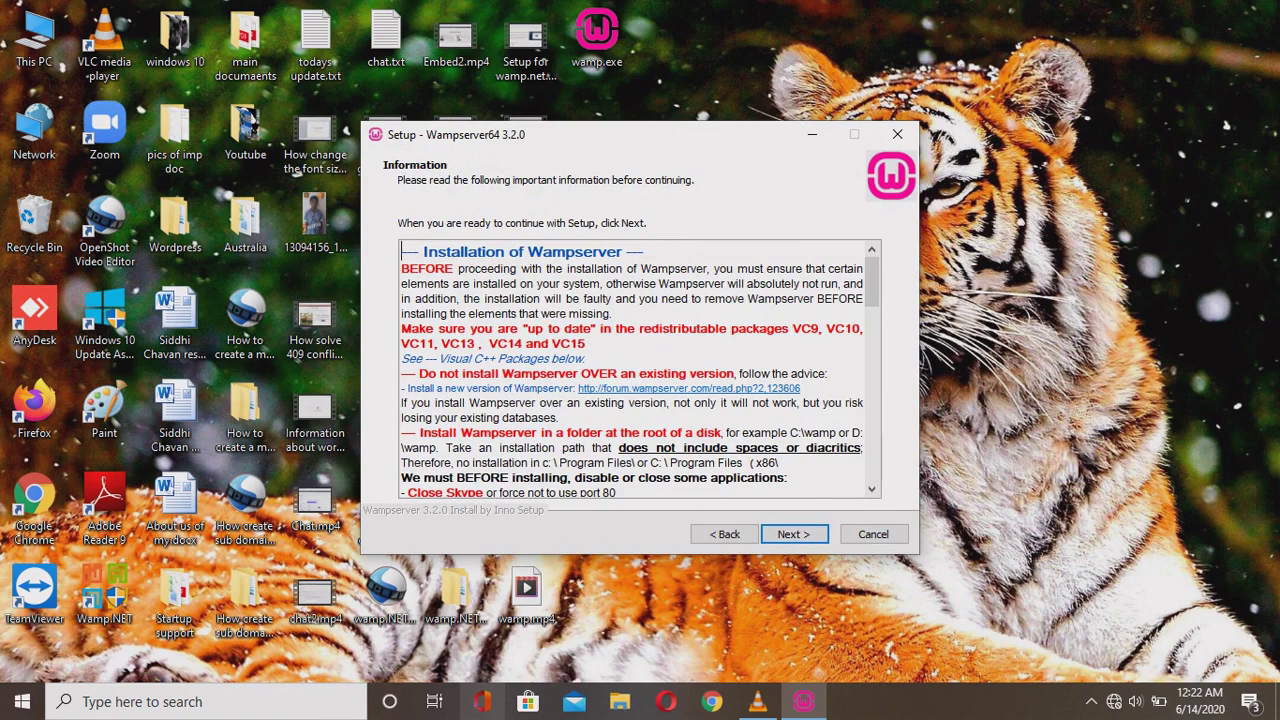
Read through the Visual C++ package and 64-bit Windows requirements on the Information page.
{"action": "key", "text": "Down"}
{"action": "key", "text": "Down"}
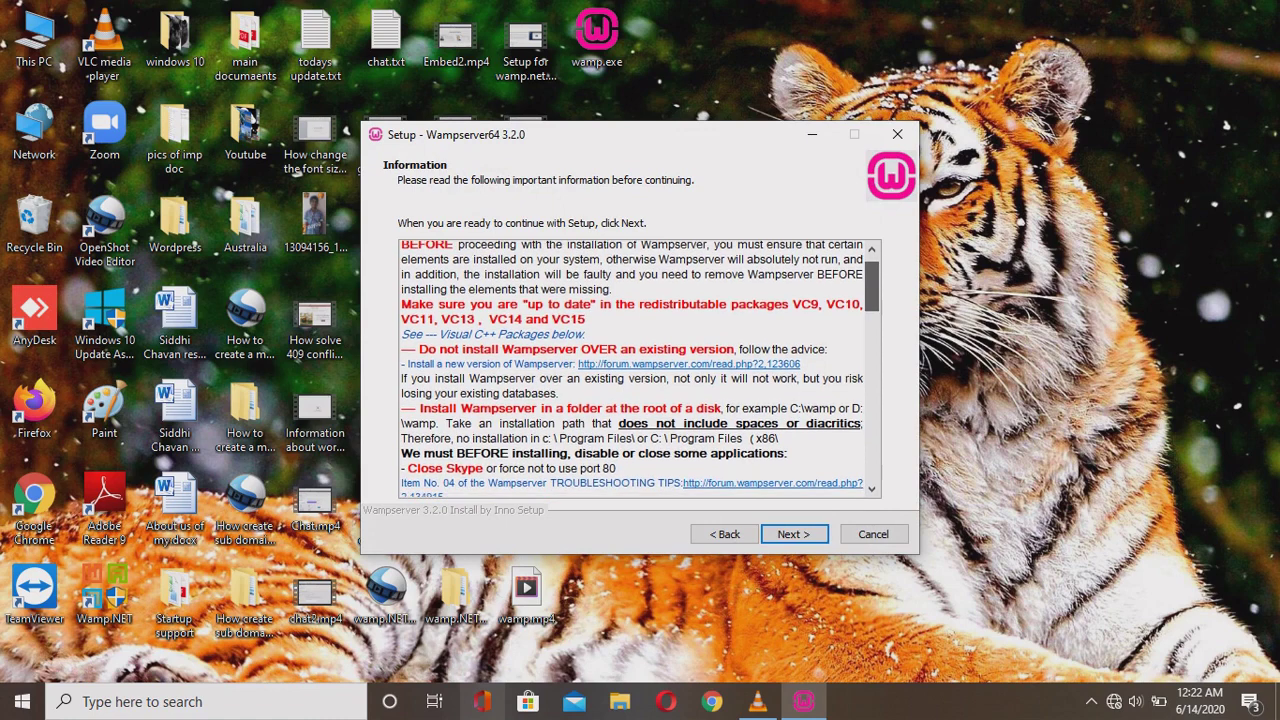
{"action": "key", "text": "Down"}
{"action": "key", "text": "Down"}
{"action": "key", "text": "Down"}
{"action": "key", "text": "Down"}
{"action": "key", "text": "Down"}
{"action": "key", "text": "Down"}
{"action": "key", "text": "Down"}
{"action": "key", "text": "Down"}
{"action": "key", "text": "Down"}
{"action": "key", "text": "Down"}
{"action": "key", "text": "Down"}
{"action": "key", "text": "Down"}
{"action": "key", "text": "Down"}
{"action": "key", "text": "Down"}
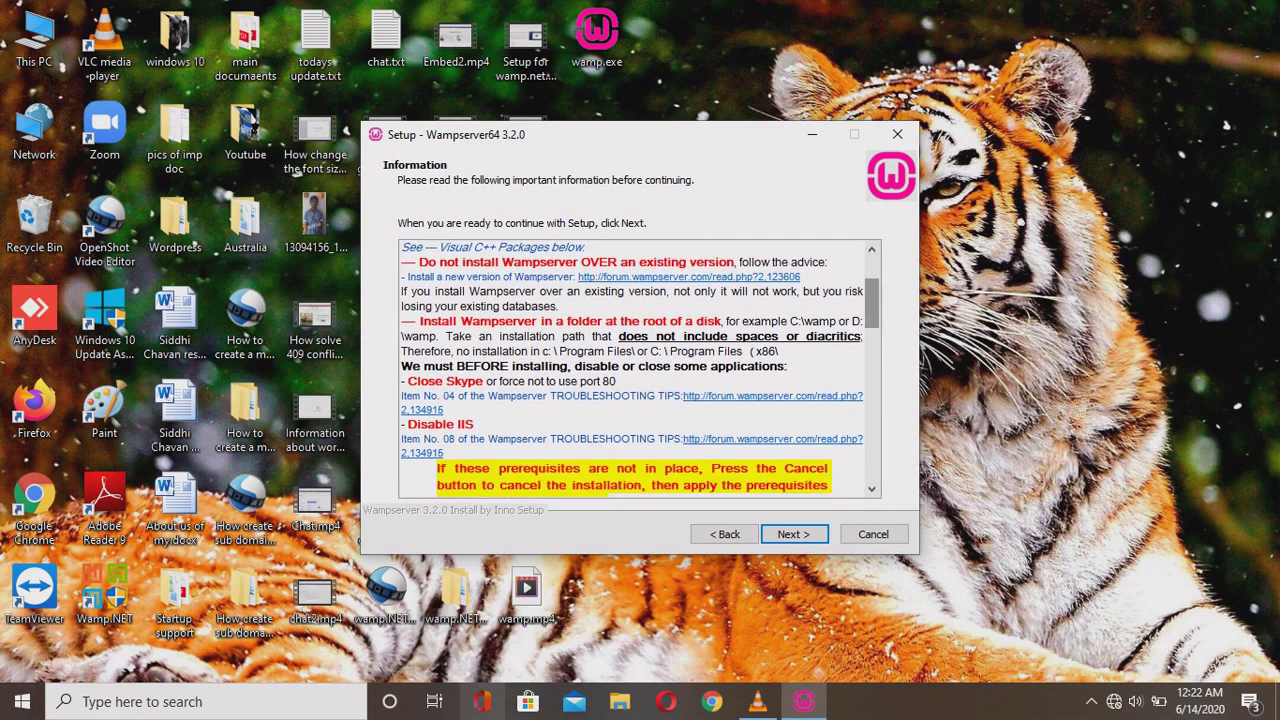
{"action": "key", "text": "Down"}
{"action": "key", "text": "Down"}
{"action": "key", "text": "Down"}
{"action": "key", "text": "Down"}
{"action": "key", "text": "Down"}
{"action": "key", "text": "Down"}
{"action": "key", "text": "Down"}
{"action": "key", "text": "Down"}
{"action": "key", "text": "Down"}
{"action": "key", "text": "Down"}
{"action": "key", "text": "Down"}
{"action": "key", "text": "Down"}
{"action": "key", "text": "Down"}
{"action": "key", "text": "Down"}
{"action": "key", "text": "Down"}
{"action": "key", "text": "Down"}
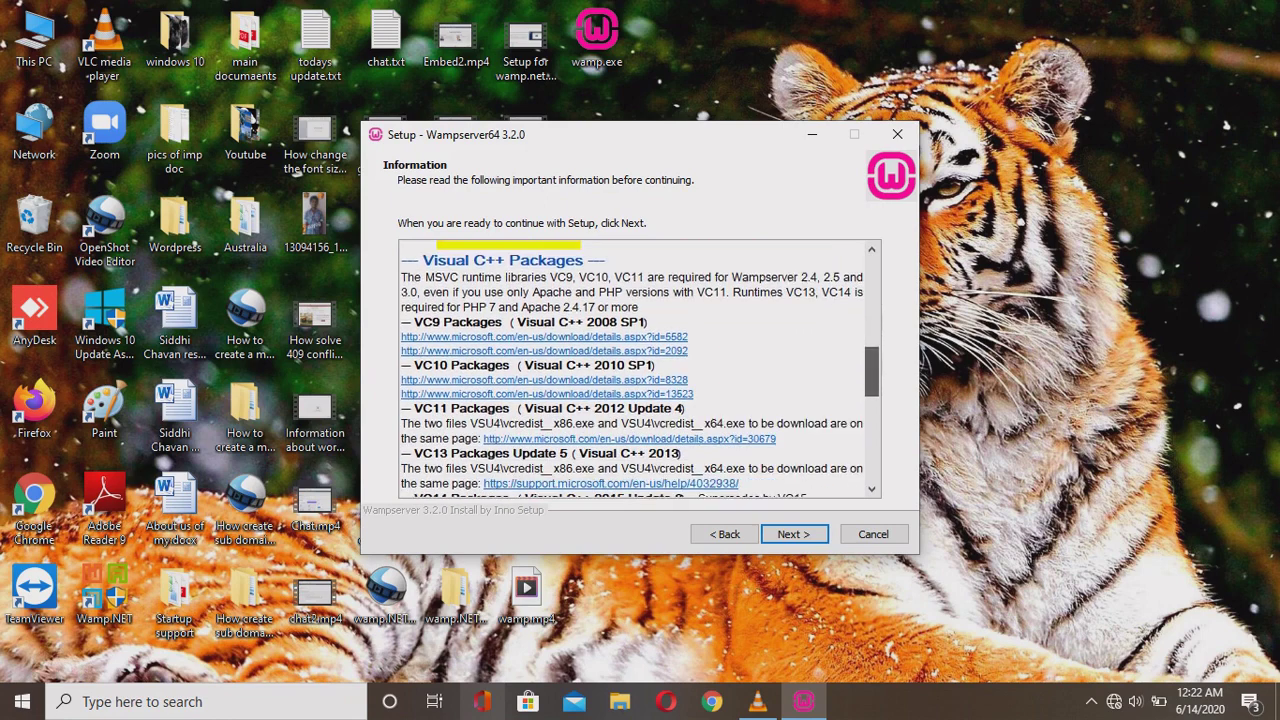
{"action": "key", "text": "Up"}
{"action": "key", "text": "Up"}
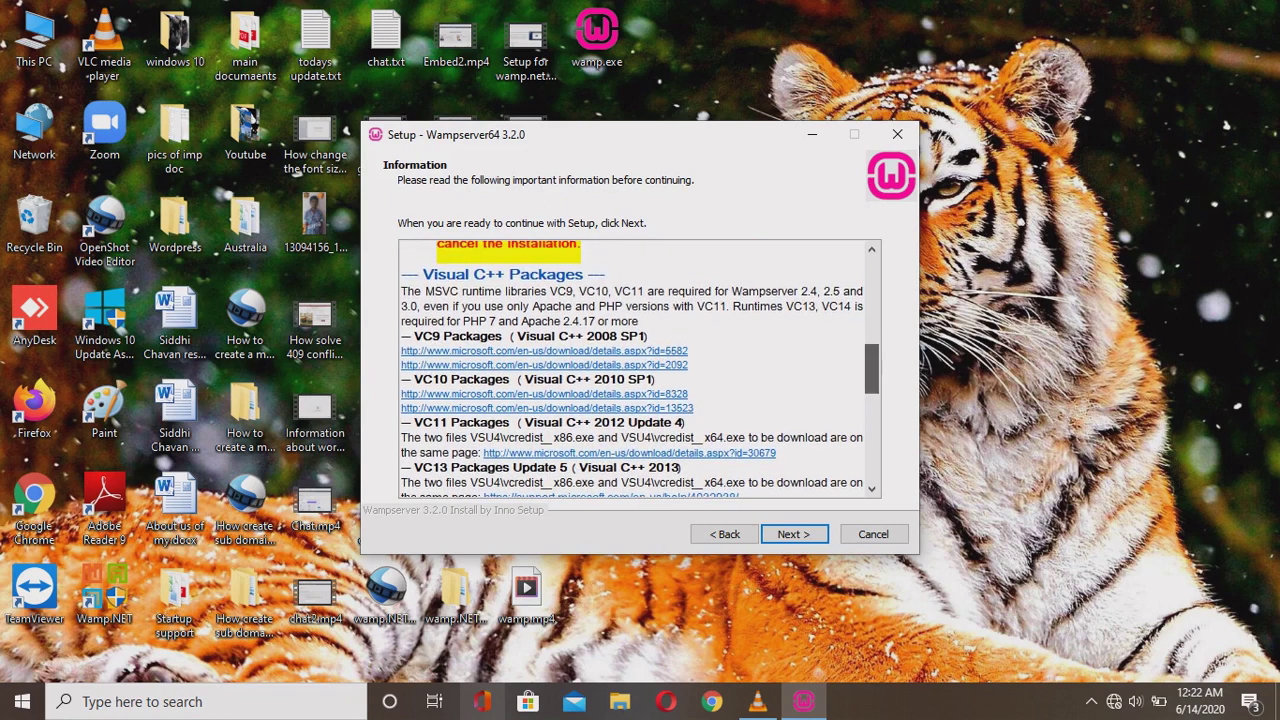
{"action": "key", "text": "Down"}
{"action": "key", "text": "Down"}
{"action": "key", "text": "Down"}
{"action": "key", "text": "Down"}
{"action": "key", "text": "Down"}
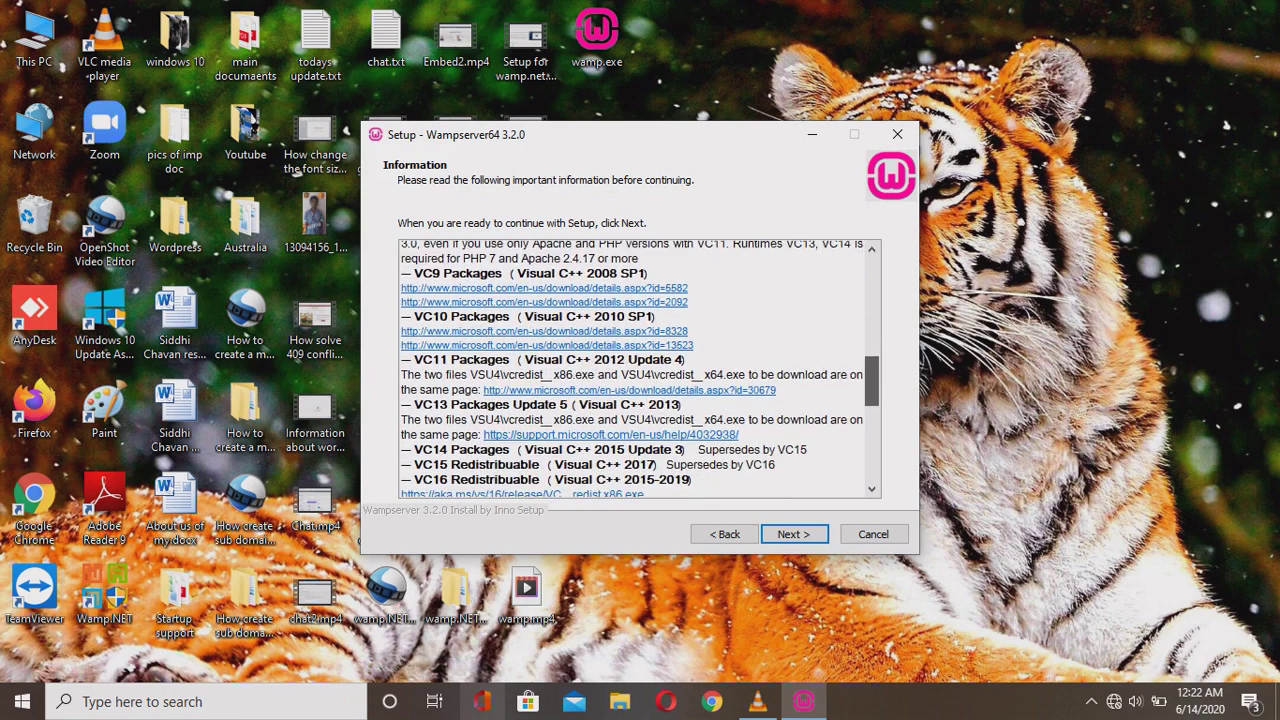
{"action": "key", "text": "Down"}
{"action": "key", "text": "Down"}
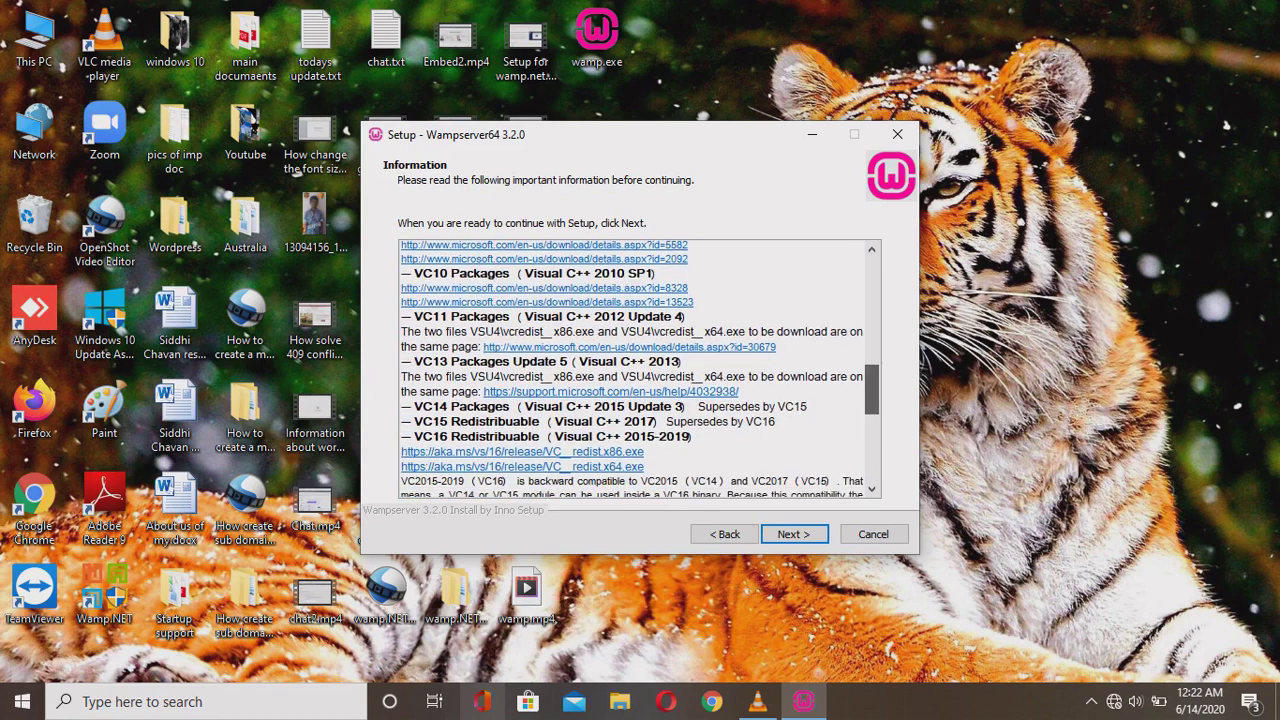
{"action": "key", "text": "Down"}
{"action": "key", "text": "Down"}
{"action": "key", "text": "Down"}
{"action": "key", "text": "Down"}
{"action": "key", "text": "Down"}
{"action": "key", "text": "Down"}
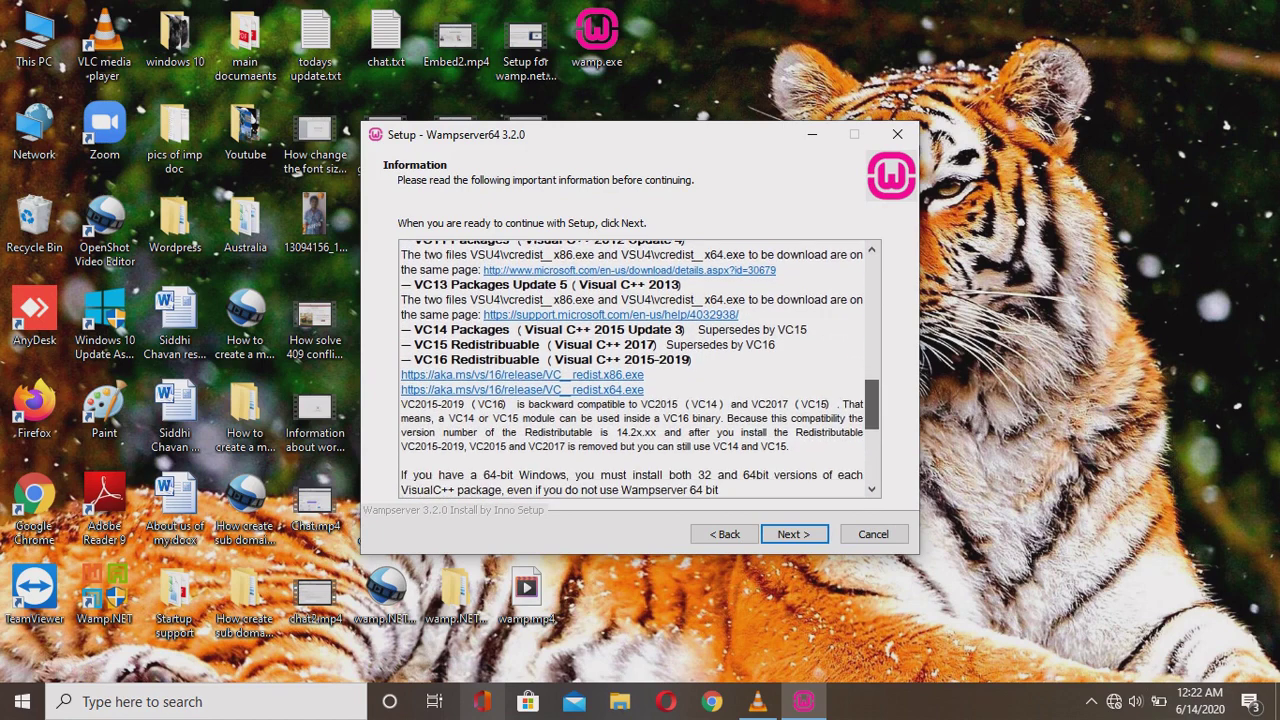
{"action": "key", "text": "Down"}
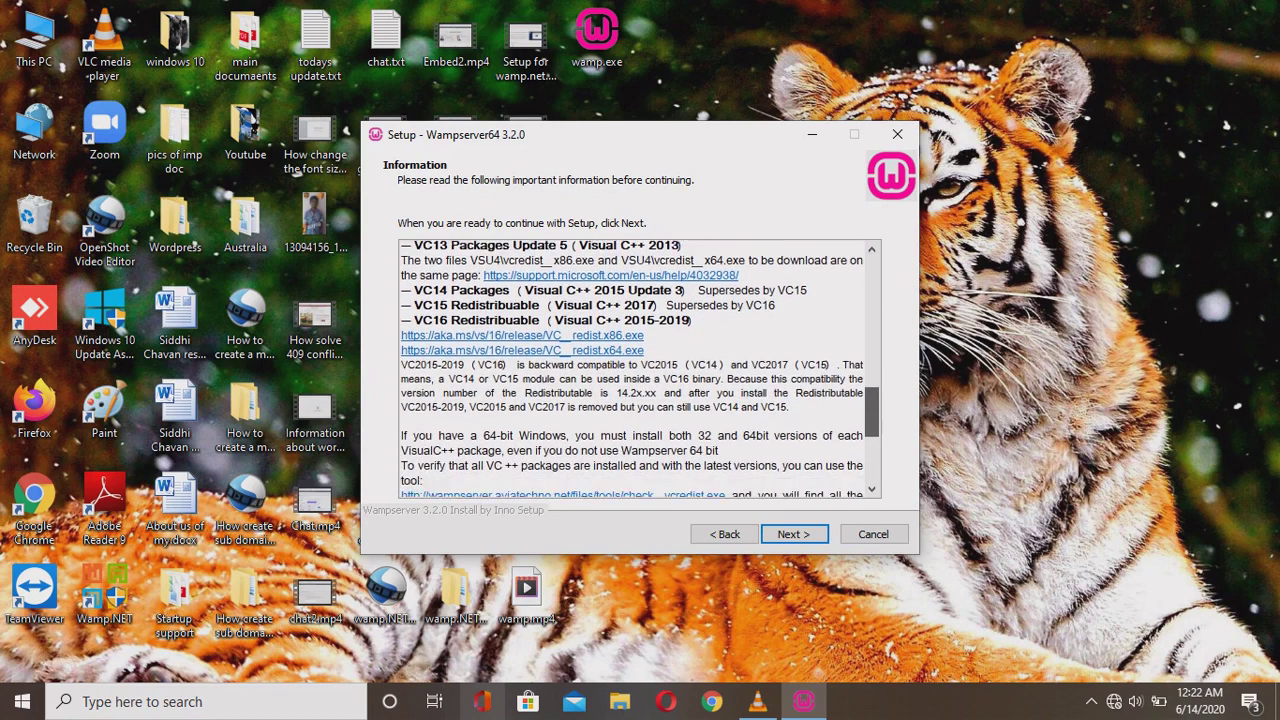
{"action": "key", "text": "Down"}
{"action": "key", "text": "Down"}
{"action": "key", "text": "Down"}
{"action": "key", "text": "Down"}
{"action": "key", "text": "Down"}
{"action": "key", "text": "Down"}
{"action": "key", "text": "Down"}
{"action": "key", "text": "Down"}
{"action": "key", "text": "Down"}
{"action": "key", "text": "Down"}
{"action": "key", "text": "Down"}
{"action": "key", "text": "Down"}
{"action": "key", "text": "Down"}
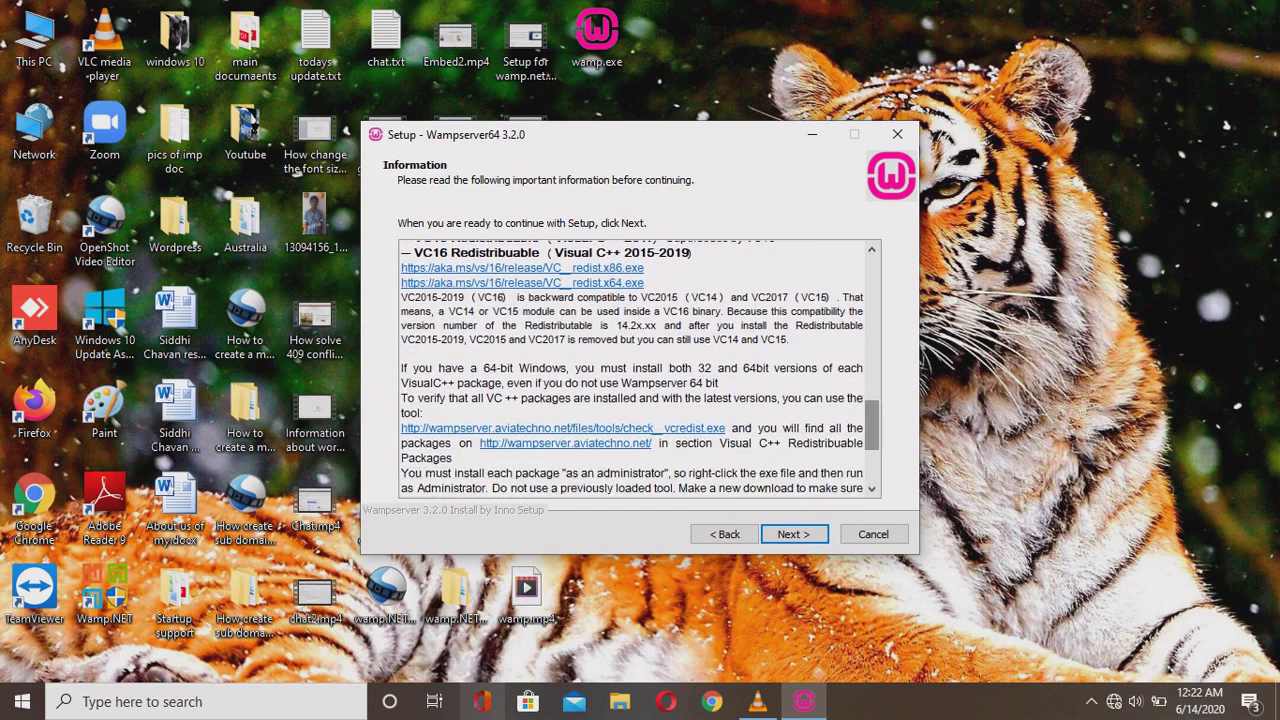
{"action": "key", "text": "Down"}
{"action": "key", "text": "Down"}
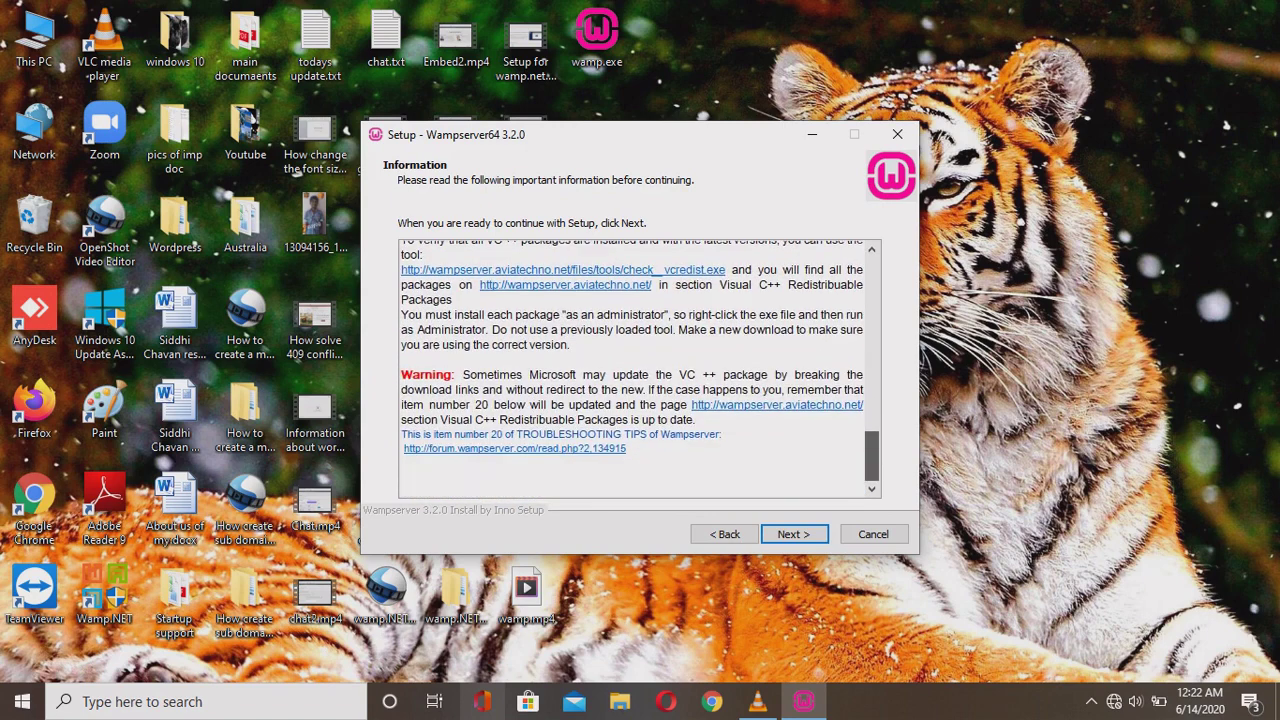
{"action": "key", "text": "Up"}
{"action": "key", "text": "Up"}
{"action": "key", "text": "Up"}
{"action": "key", "text": "Down"}
{"action": "key", "text": "Down"}
{"action": "key", "text": "Down"}
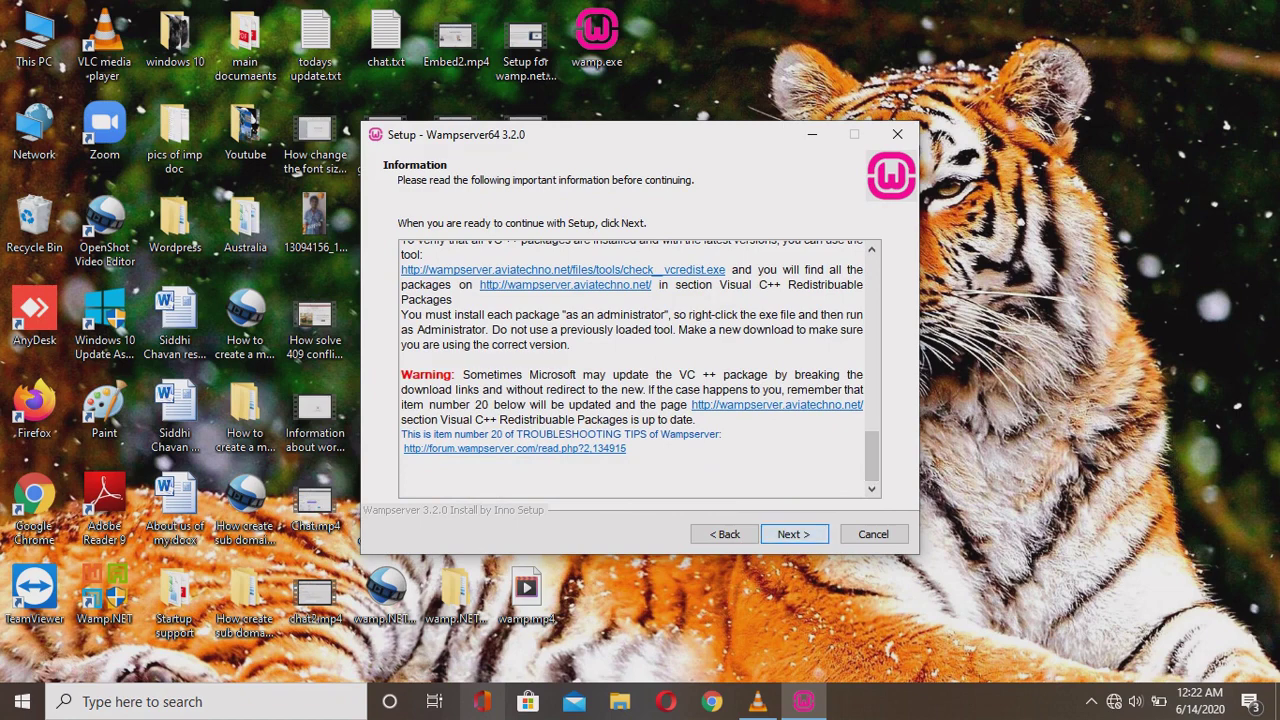
{"action": "key", "text": "Return"}
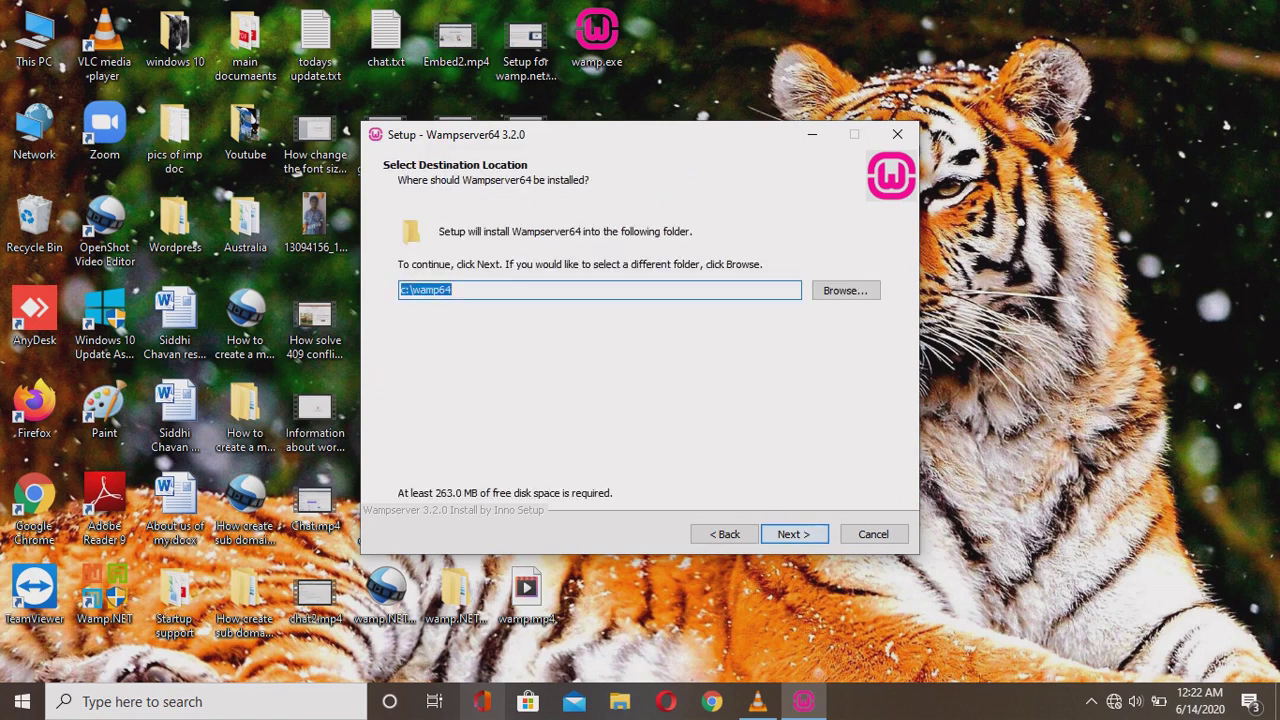
Keep c:\wamp64 as the destination folder.
{"action": "key", "text": "End"}
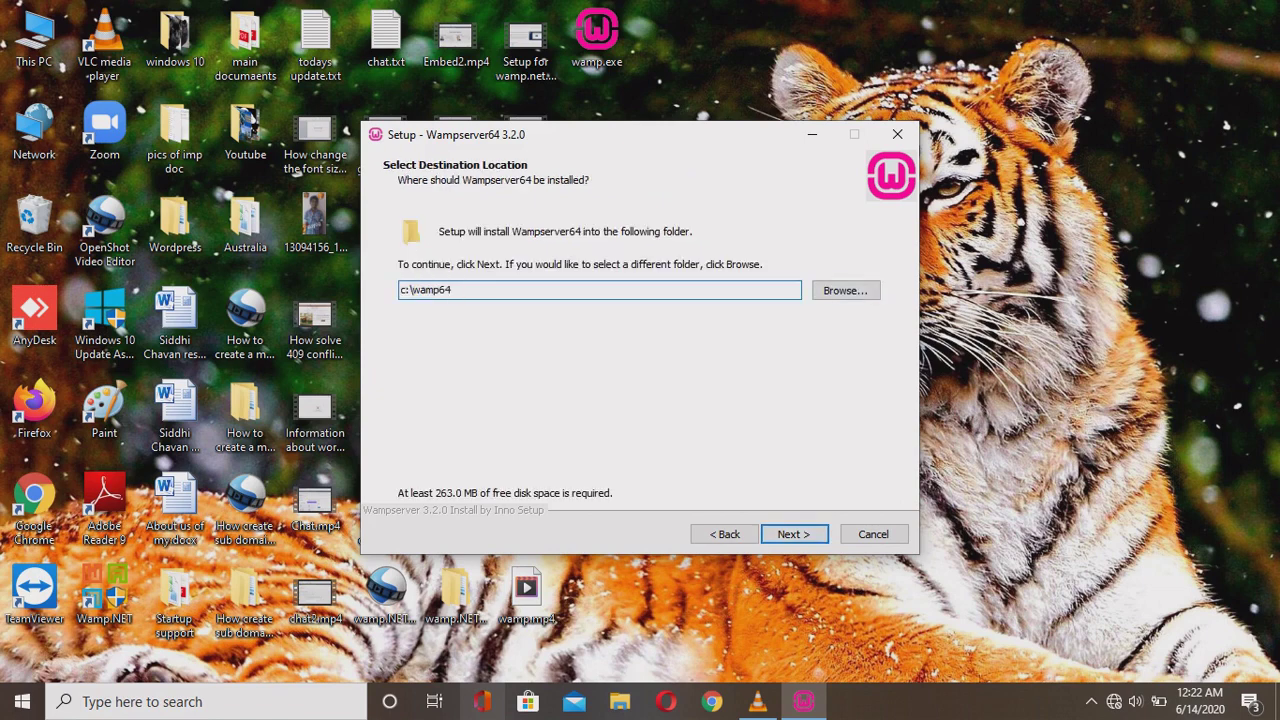
{"action": "key", "text": "shift+Left"}
{"action": "key", "text": "shift+Left"}
{"action": "key", "text": "shift+Left"}
{"action": "key", "text": "shift+Left"}
{"action": "key", "text": "shift+Left"}
{"action": "key", "text": "shift+Left"}
{"action": "key", "text": "shift+Left"}
{"action": "key", "text": "shift+Left"}
{"action": "key", "text": "shift+Left"}
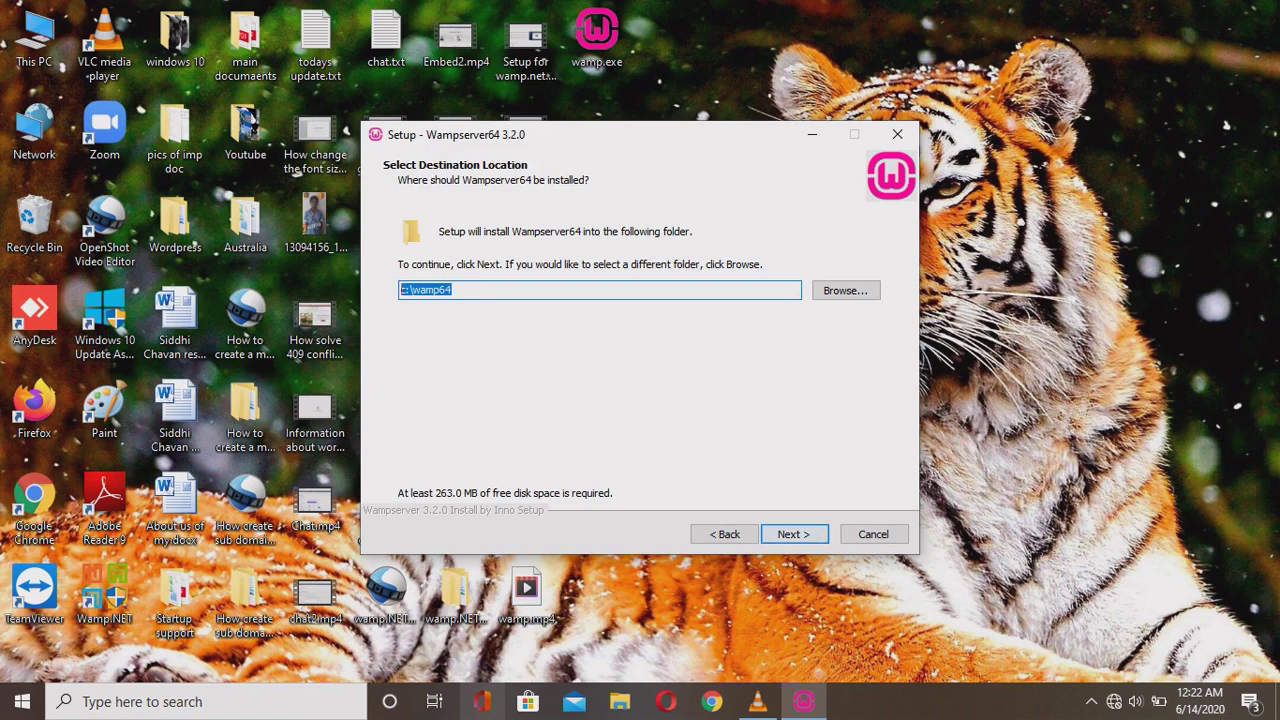
{"action": "key", "text": "Return"}
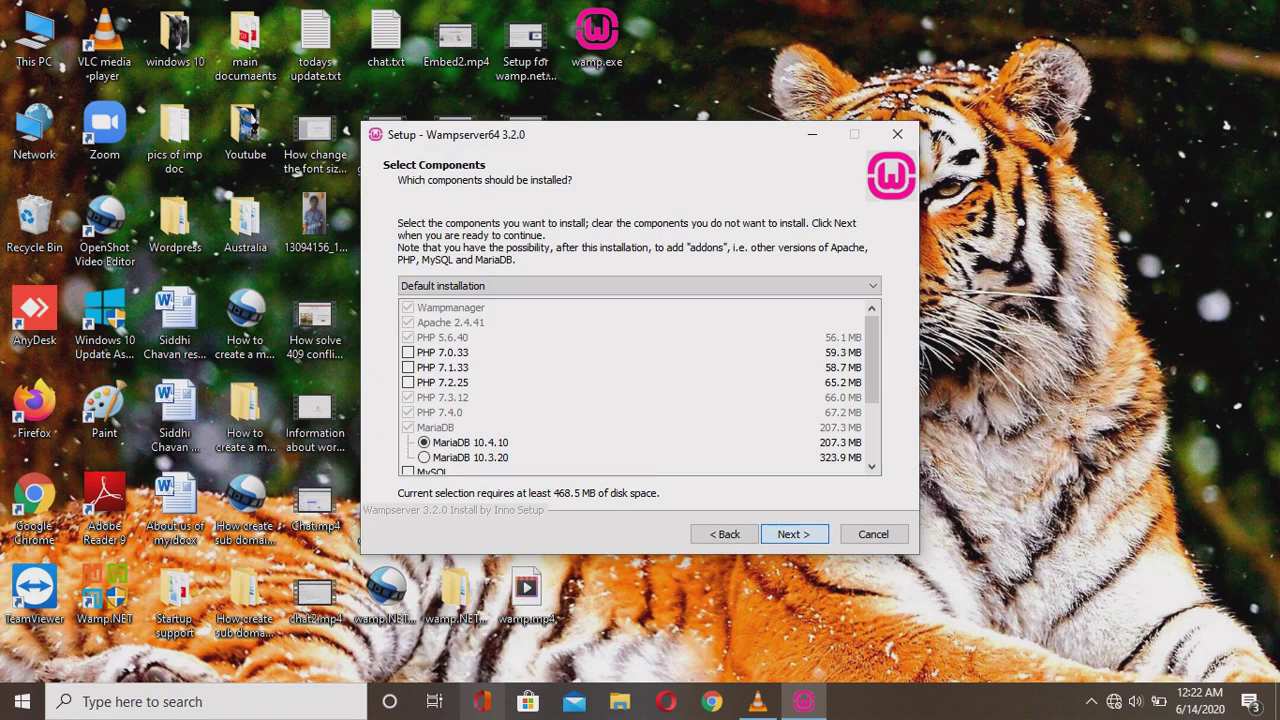
Keep the Default installation type, leaving PHP 7.2.25 unselected.
{"action": "key", "text": "Tab"}
{"action": "key", "text": "alt+Down"}
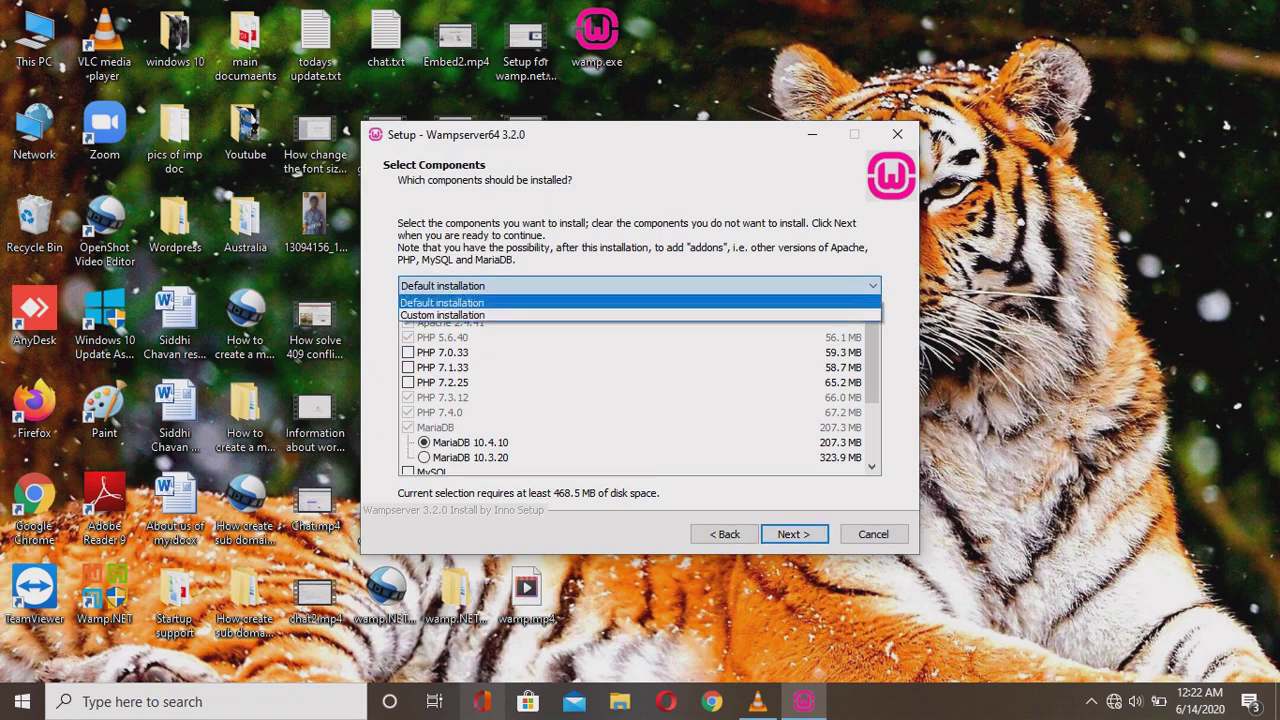
{"action": "key", "text": "Return"}
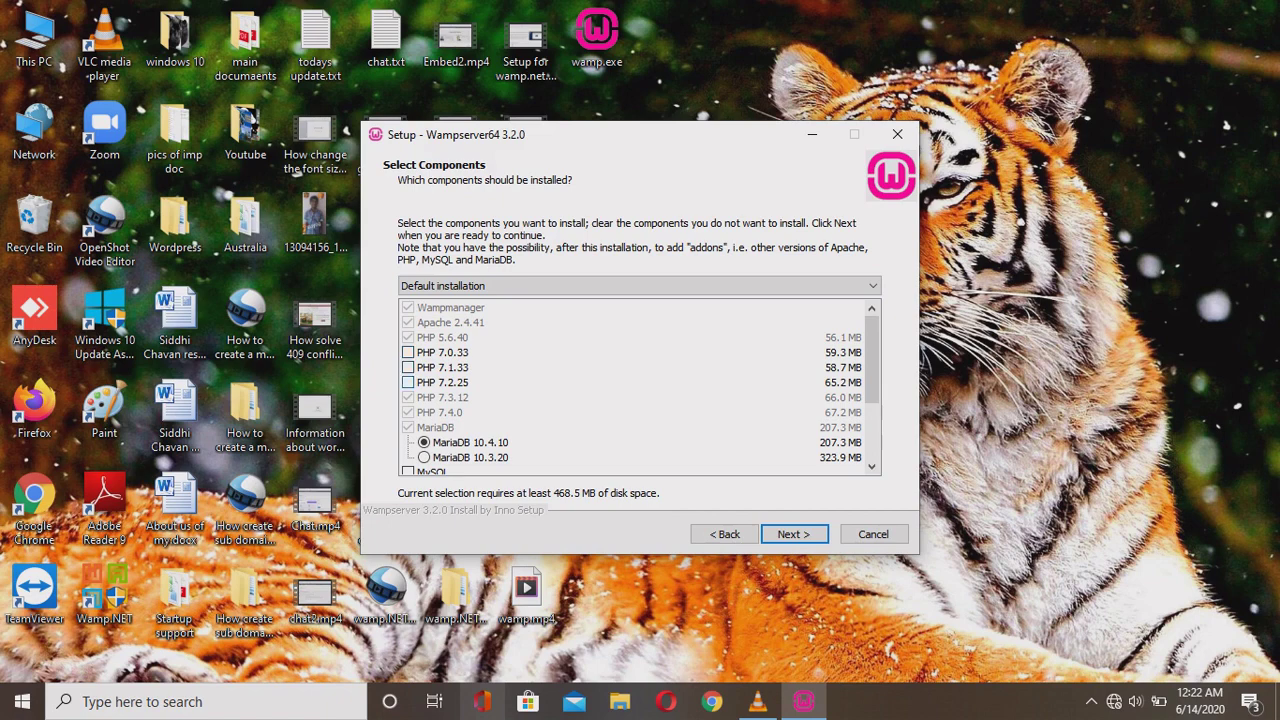
{"action": "left_click", "coordinate": [407, 382]}
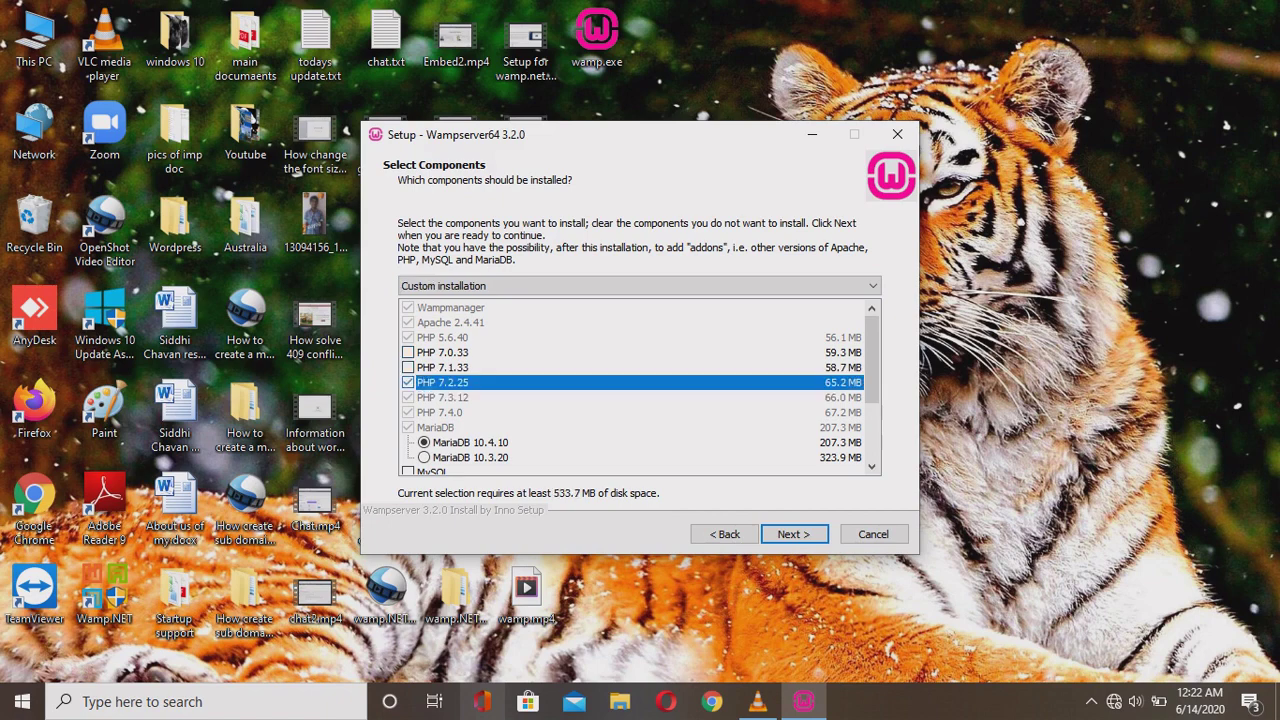
{"action": "left_click", "coordinate": [407, 382]}
Review PHP 7.3.12, PHP 7.4.0 and MariaDB 10.4.10, add MySQL 8.0.18, and continue.
{"action": "scroll", "coordinate": [640, 387], "scroll_direction": "down", "scroll_amount": 4}
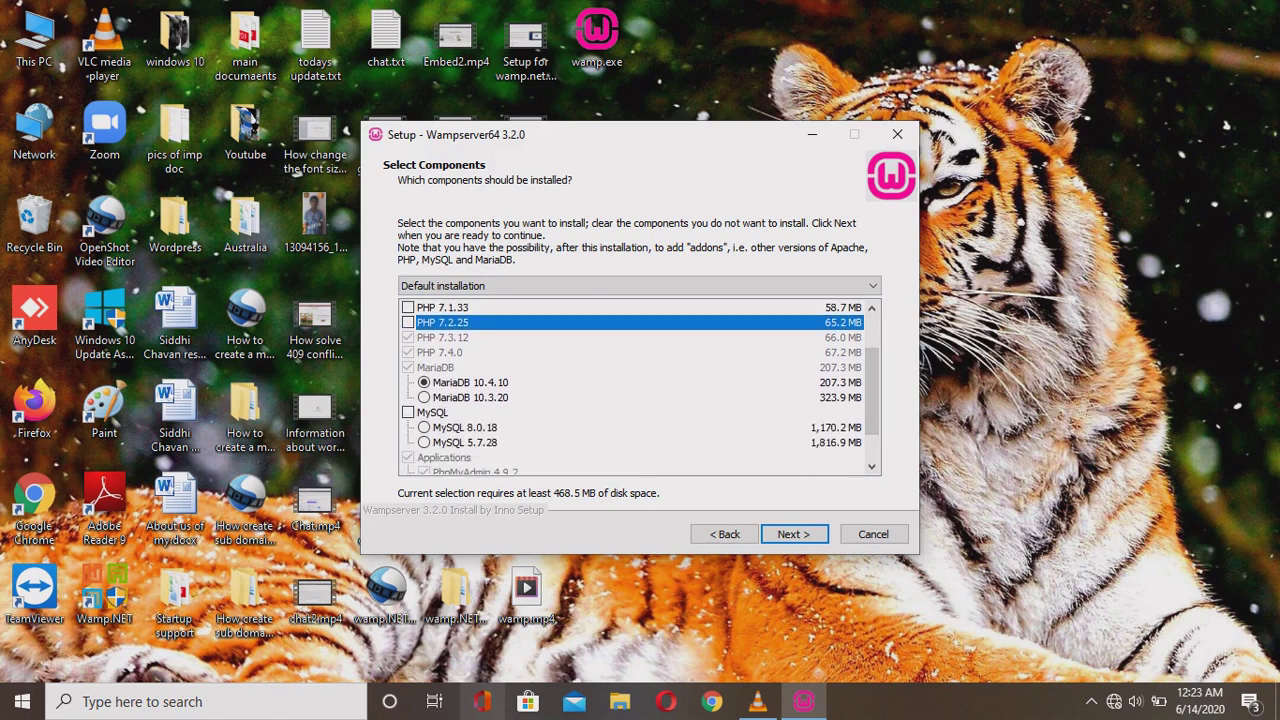
{"action": "left_click", "coordinate": [442, 337]}
{"action": "left_click", "coordinate": [439, 352]}
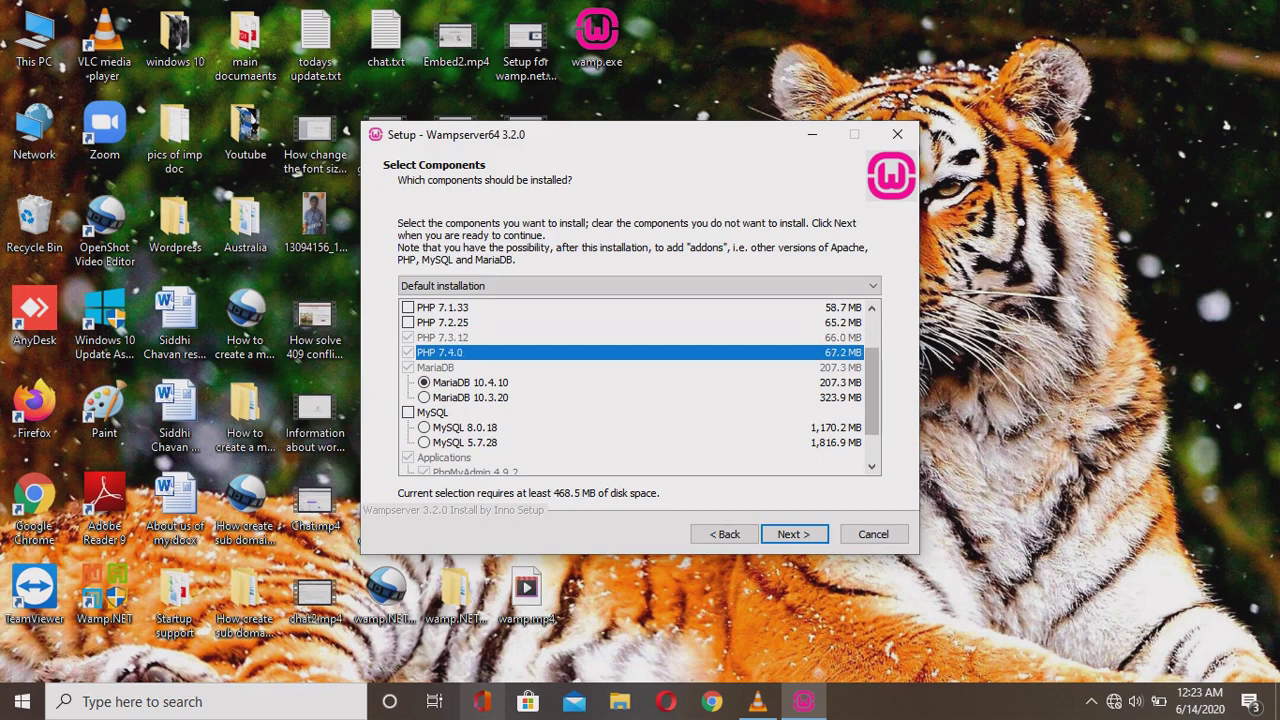
{"action": "left_click", "coordinate": [436, 367]}
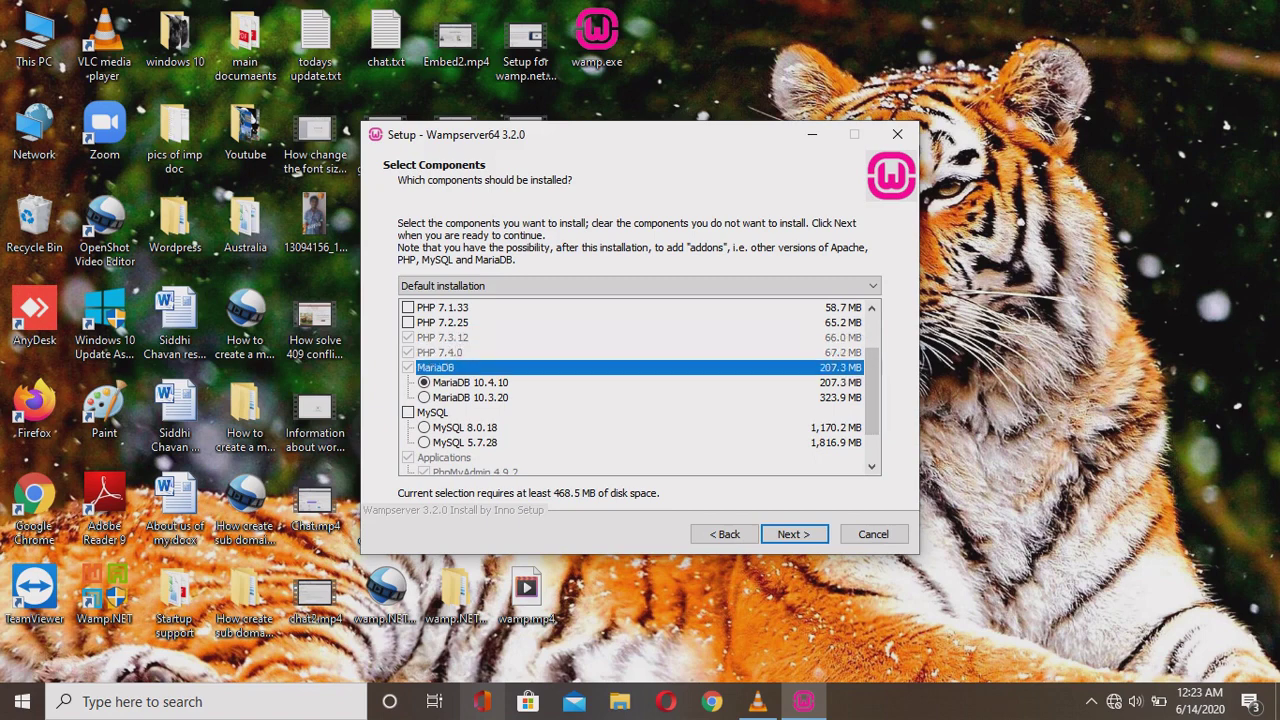
{"action": "left_click", "coordinate": [470, 382]}
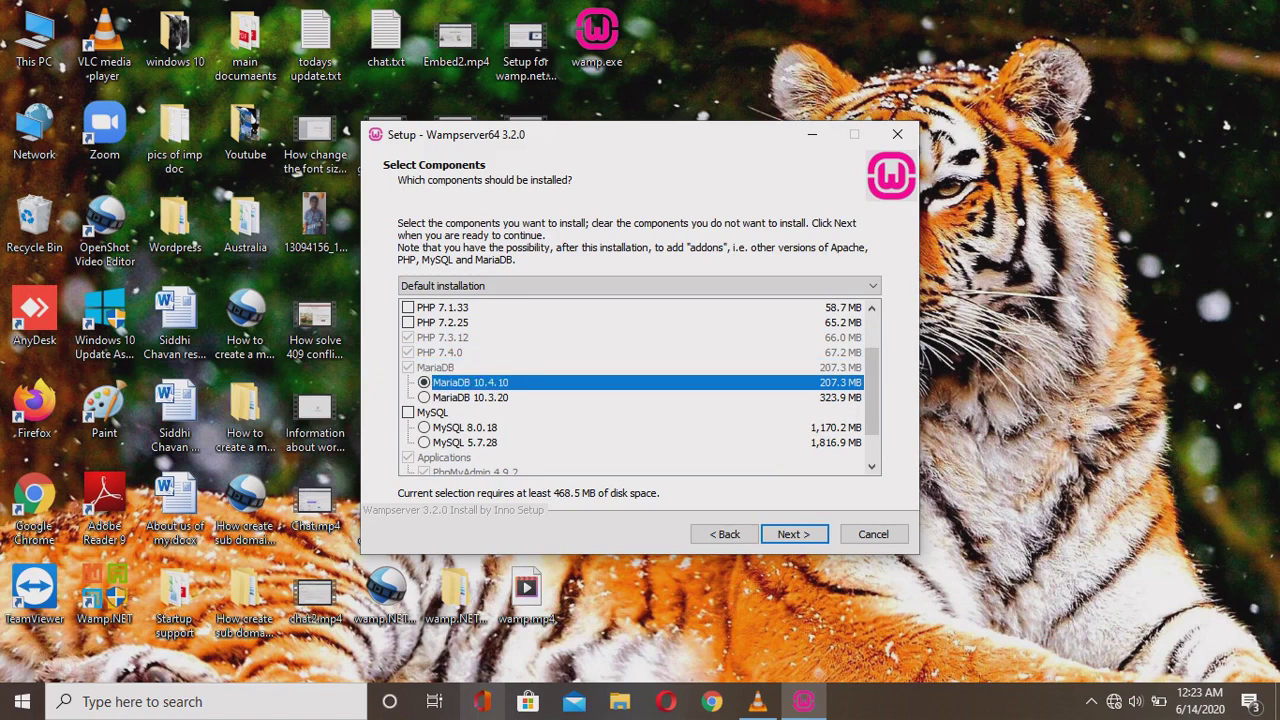
{"action": "left_click", "coordinate": [408, 412]}
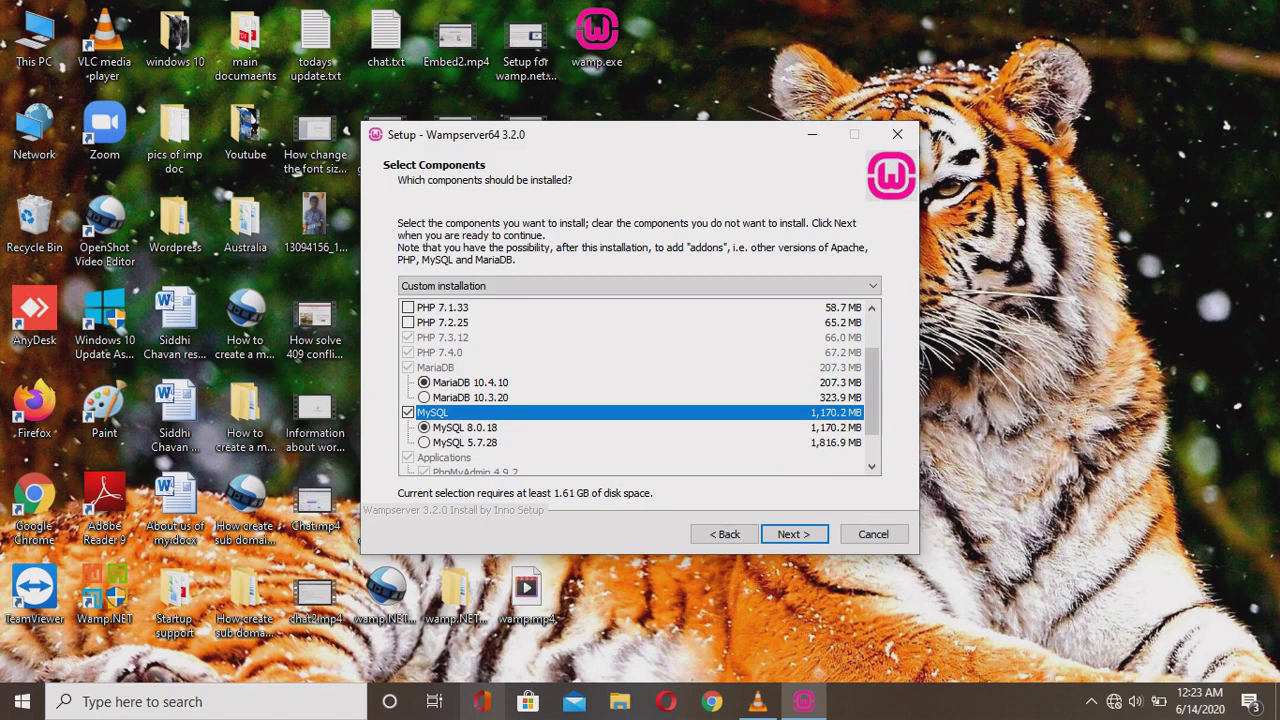
{"action": "scroll", "coordinate": [872, 400], "scroll_direction": "down", "scroll_amount": 1}
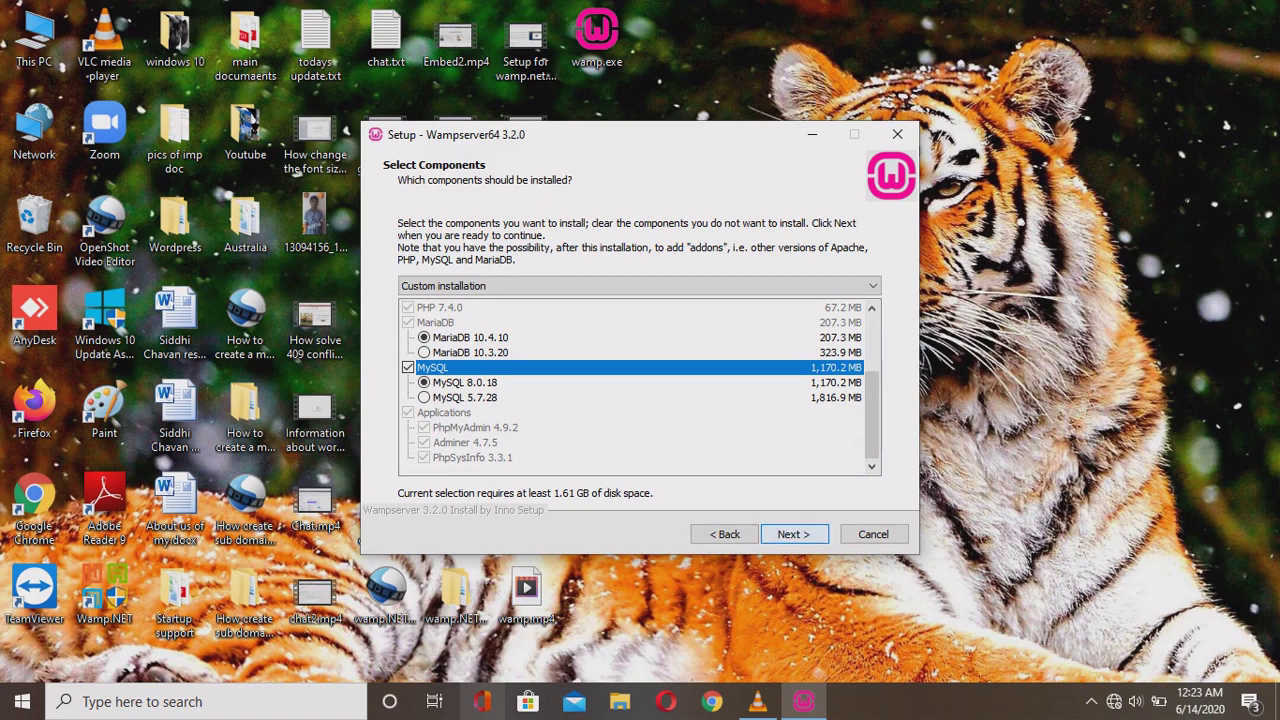
{"action": "key", "text": "Down"}
{"action": "key", "text": "Down"}
{"action": "key", "text": "Down"}
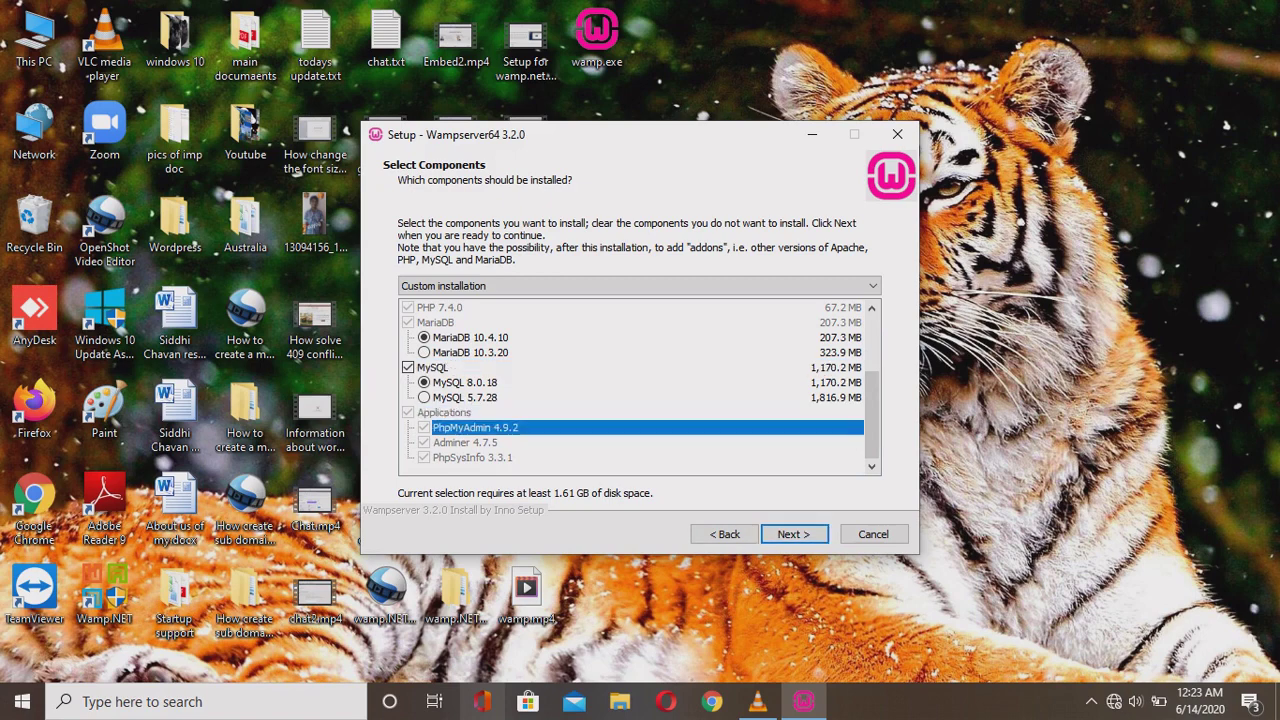
{"action": "key", "text": "Down"}
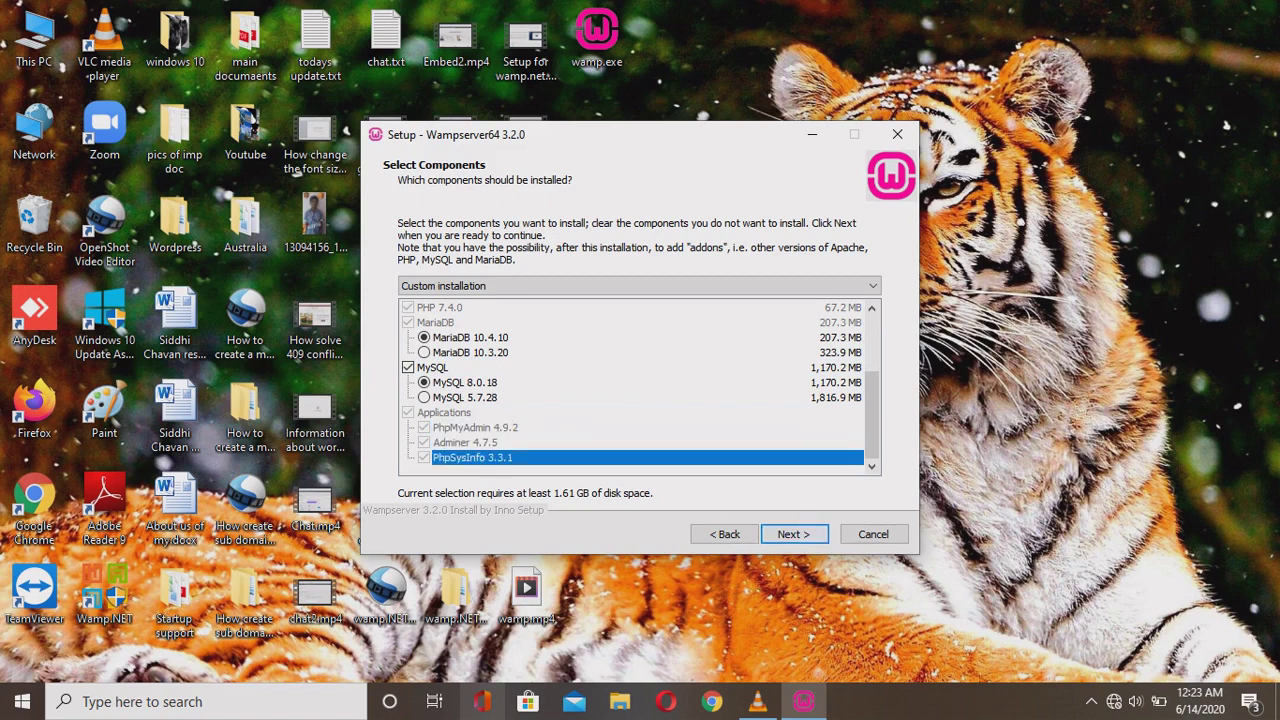
{"action": "key", "text": "Return"}
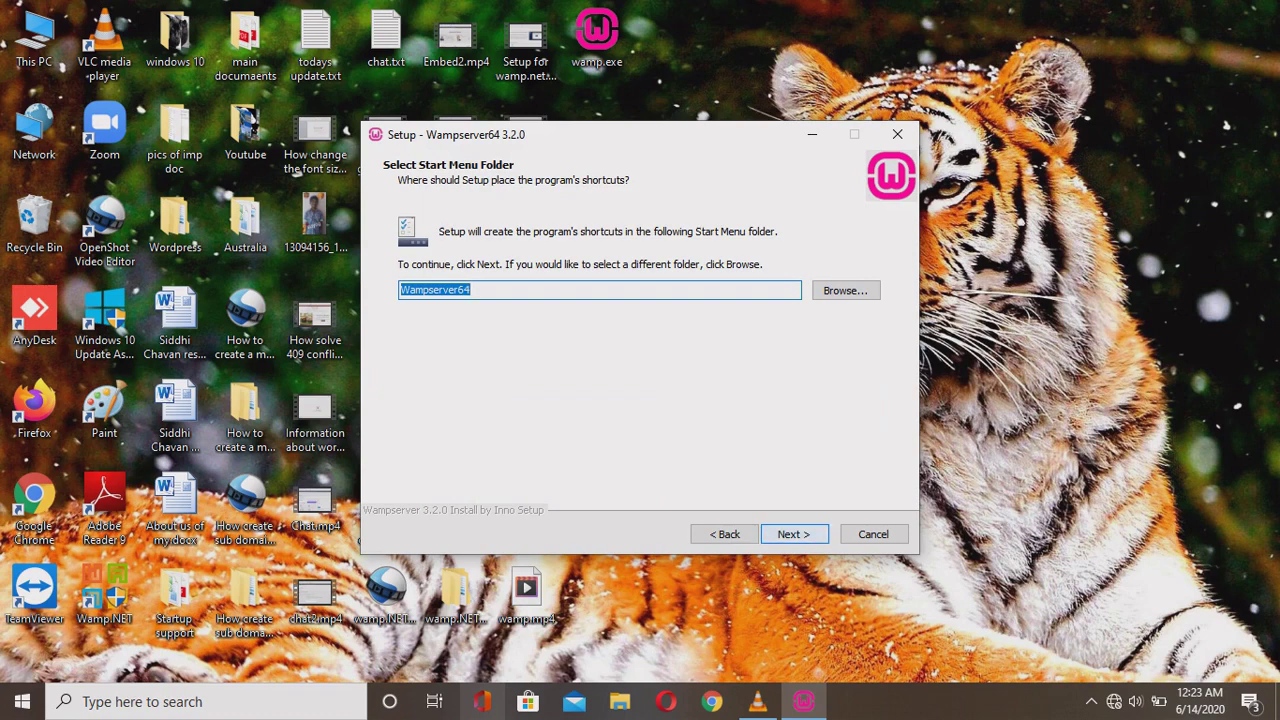
Keep the Wampserver64 Start Menu folder, review the c:\wamp64 summary, and start installing.
{"action": "key", "text": "Return"}
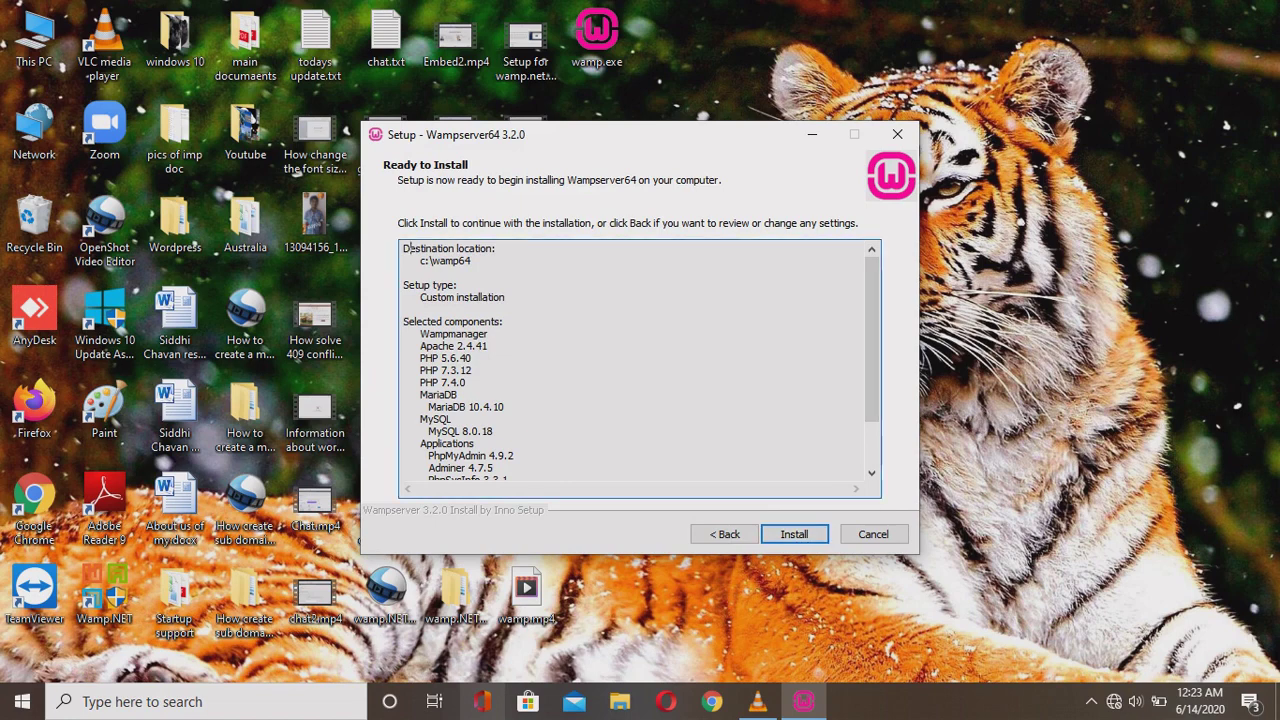
{"action": "key", "text": "shift+Down"}
{"action": "key", "text": "shift+Down"}
{"action": "key", "text": "shift+Down"}
{"action": "key", "text": "shift+Down"}
{"action": "key", "text": "shift+Down"}
{"action": "key", "text": "shift+Down"}
{"action": "key", "text": "shift+Down"}
{"action": "key", "text": "shift+Down"}
{"action": "key", "text": "shift+Down"}
{"action": "key", "text": "shift+Down"}
{"action": "key", "text": "shift+Down"}
{"action": "key", "text": "shift+Down"}
{"action": "key", "text": "shift+Down"}
{"action": "key", "text": "shift+Down"}
{"action": "key", "text": "shift+Down"}
{"action": "key", "text": "shift+Down"}
{"action": "key", "text": "shift+Down"}
{"action": "key", "text": "shift+Down"}
{"action": "key", "text": "shift+Down"}
{"action": "key", "text": "shift+Down"}
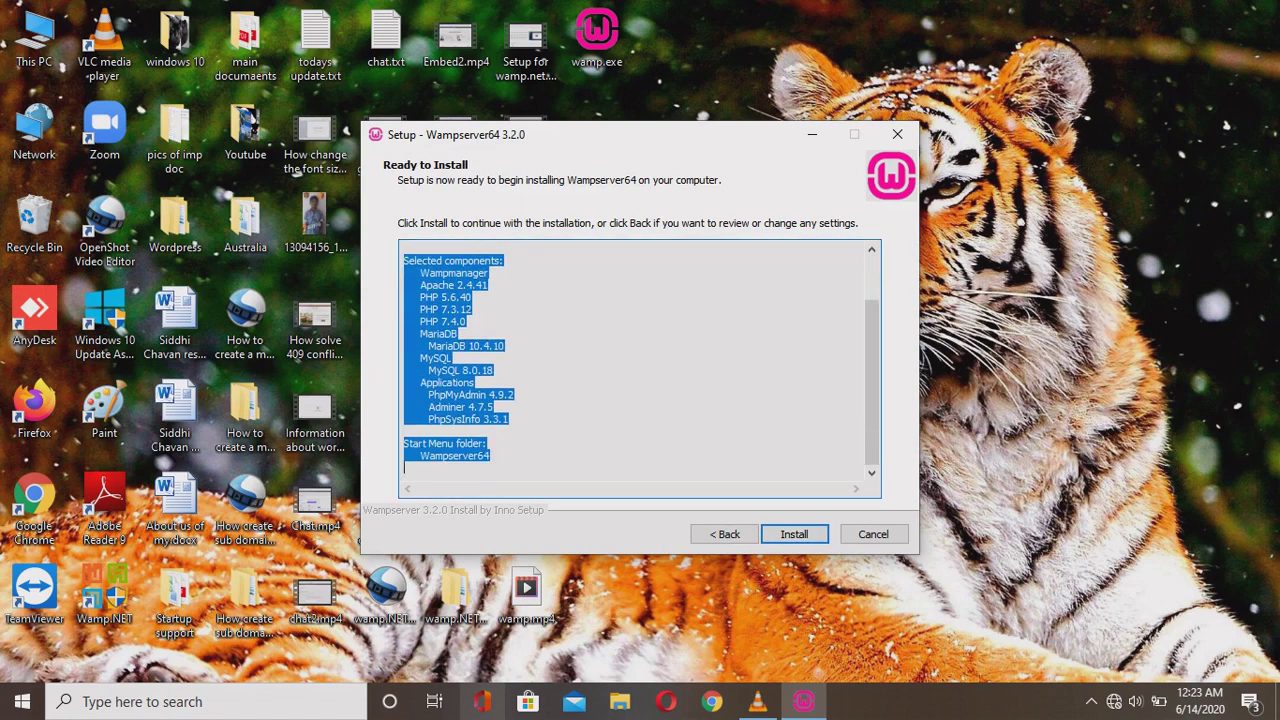
{"action": "left_click", "coordinate": [509, 419]}
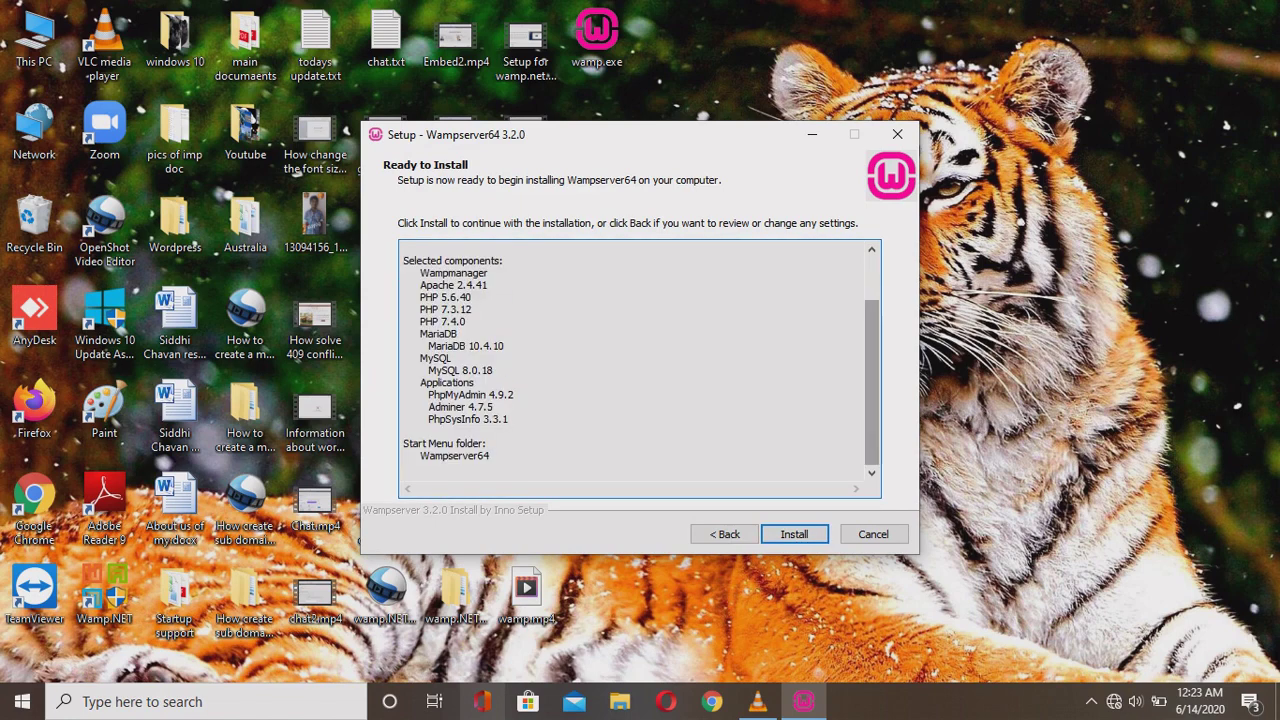
{"action": "scroll", "coordinate": [871, 380], "scroll_direction": "up", "scroll_amount": 2}
{"action": "left_click_drag", "start_coordinate": [414, 260], "coordinate": [404, 467]}
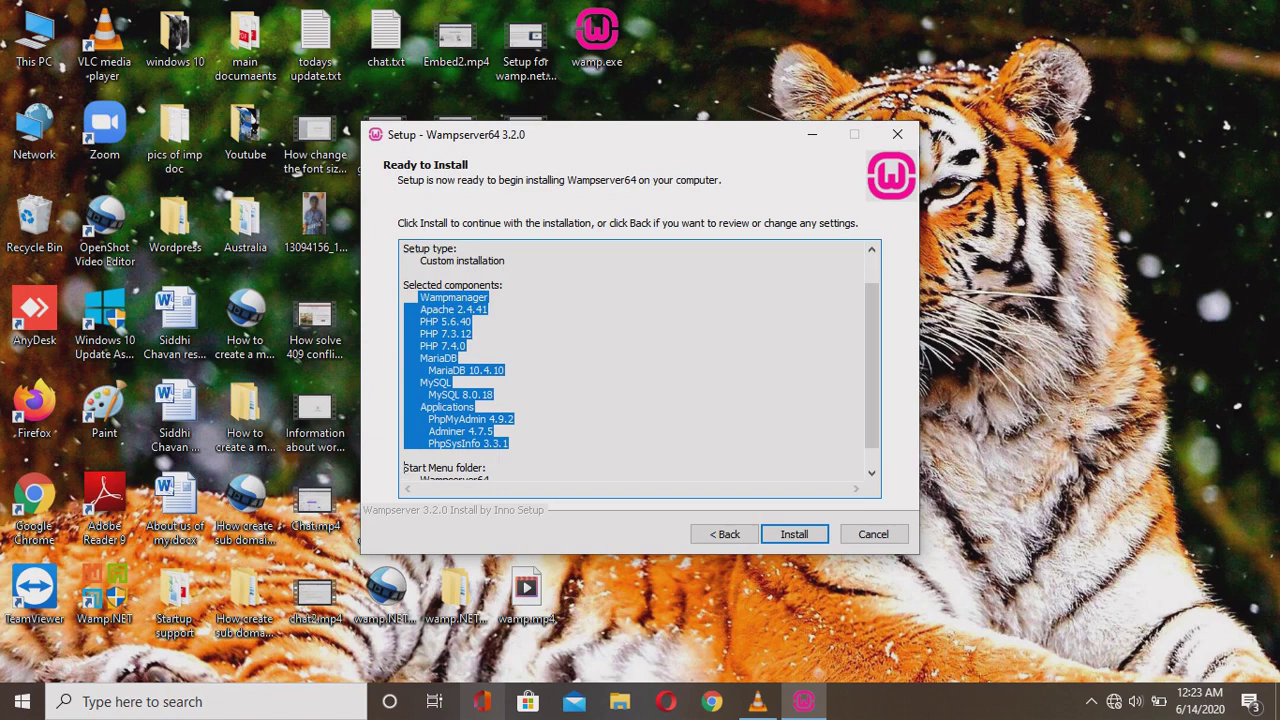
{"action": "scroll", "coordinate": [872, 370], "scroll_direction": "down", "scroll_amount": 1}
{"action": "left_click_drag", "start_coordinate": [420, 455], "coordinate": [490, 455]}
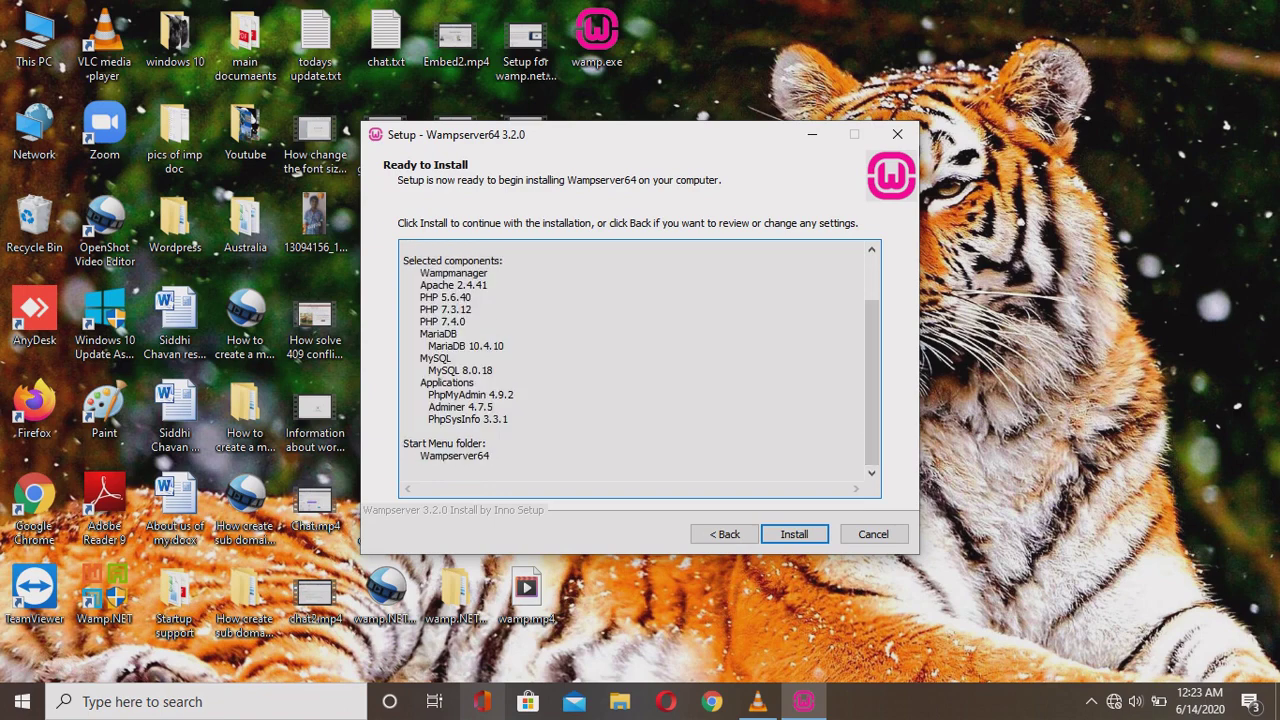
{"action": "key", "text": "Return"}
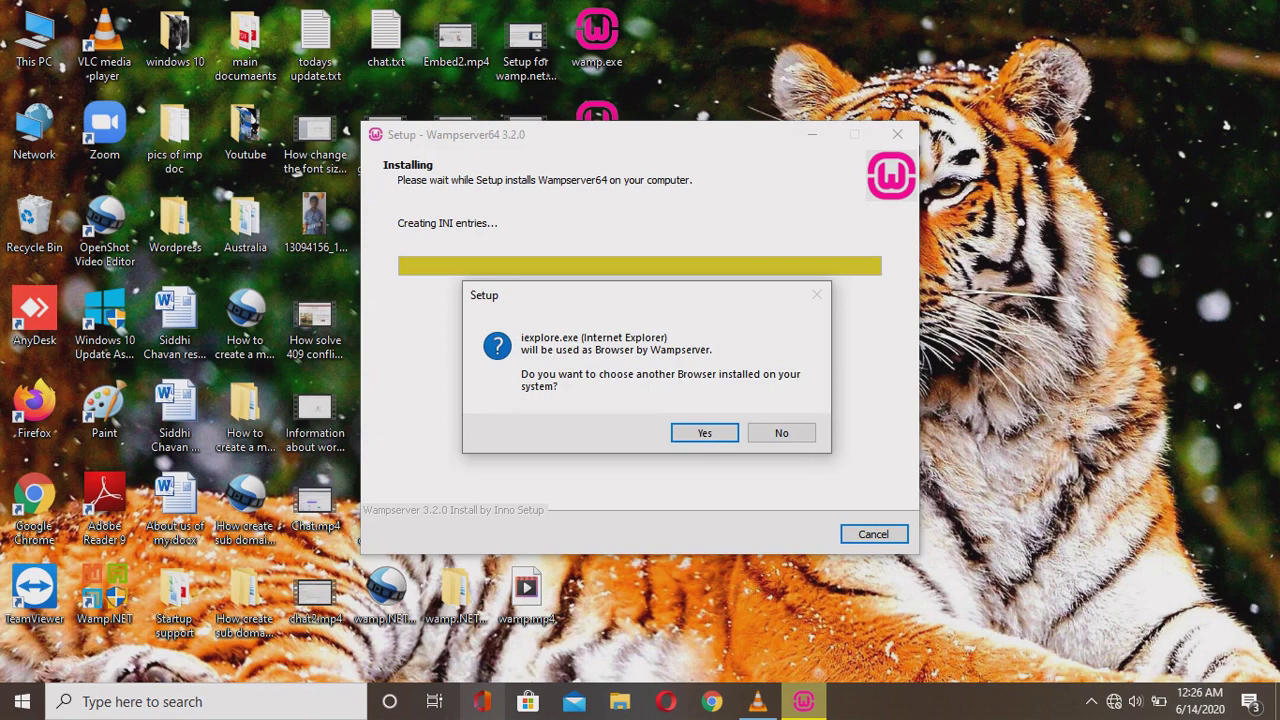
Pick chrome.exe from Program Files (x86)\Google\Chrome\Application as WampServer's browser.
{"action": "key", "text": "Return"}
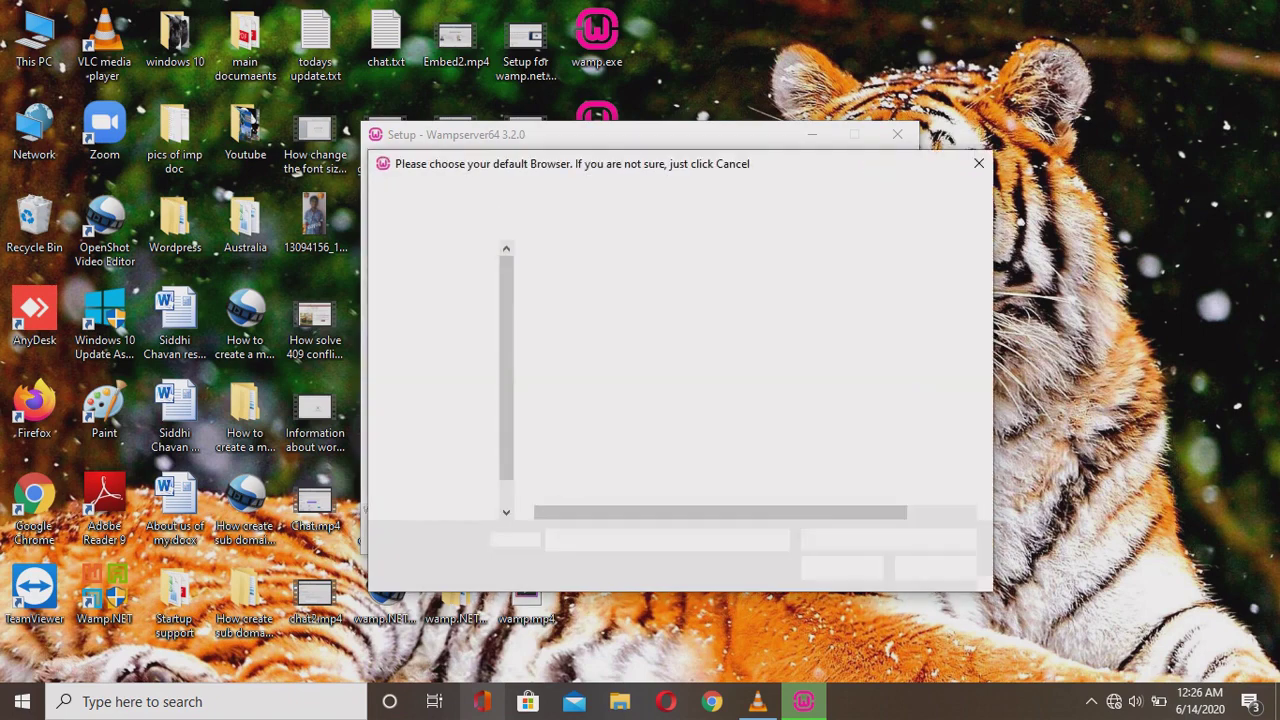
{"action": "key", "text": "alt+Up"}
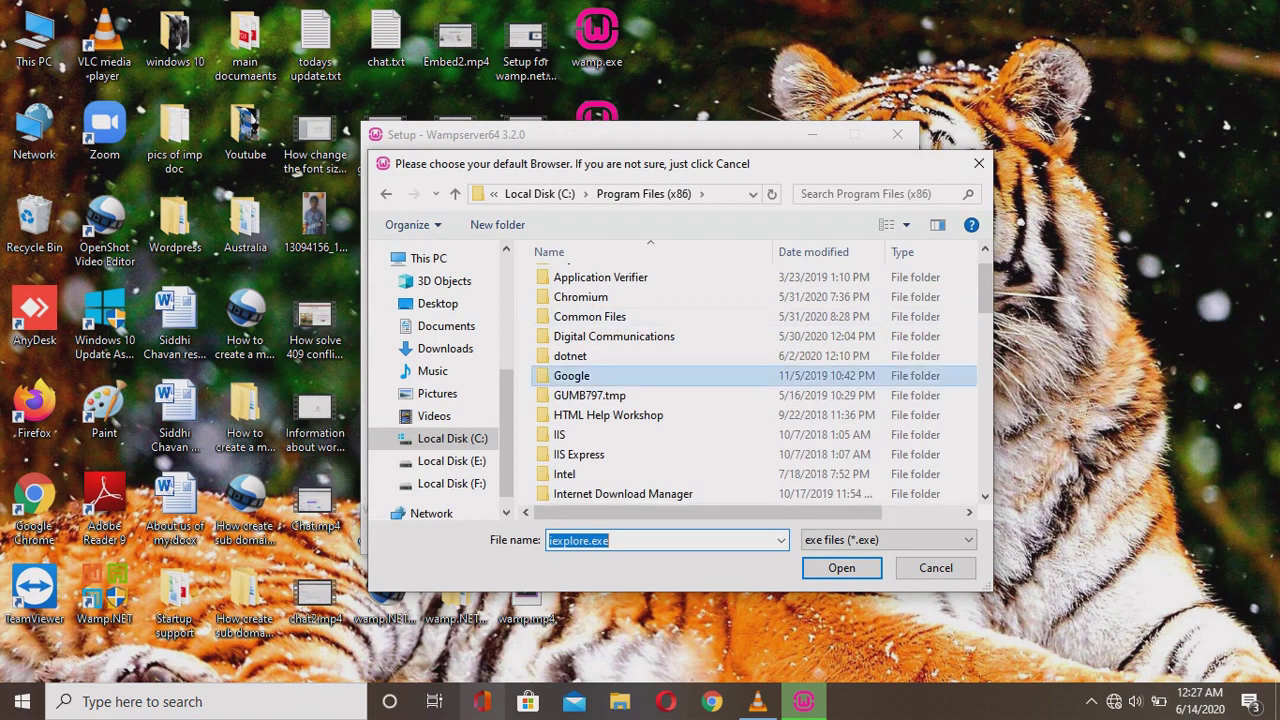
{"action": "key", "text": "Return"}
{"action": "key", "text": "Down"}
{"action": "key", "text": "Down"}
{"action": "key", "text": "Up"}
{"action": "key", "text": "Up"}
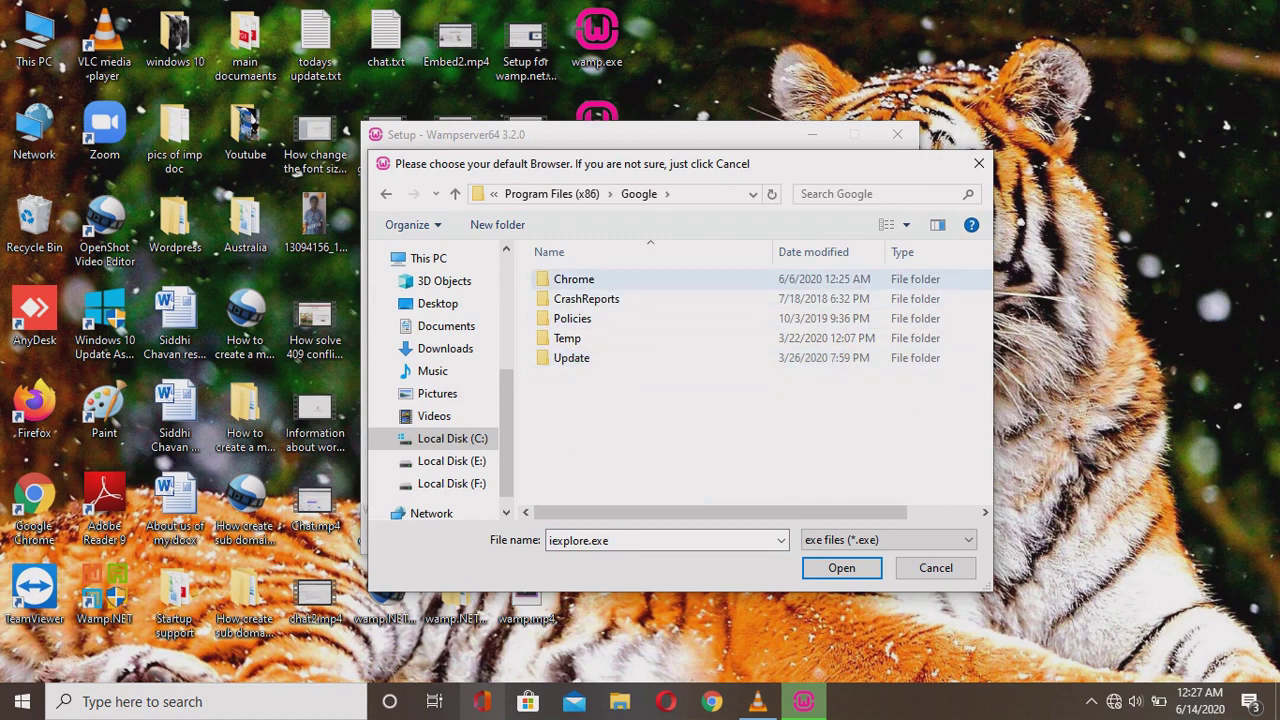
{"action": "key", "text": "Return"}
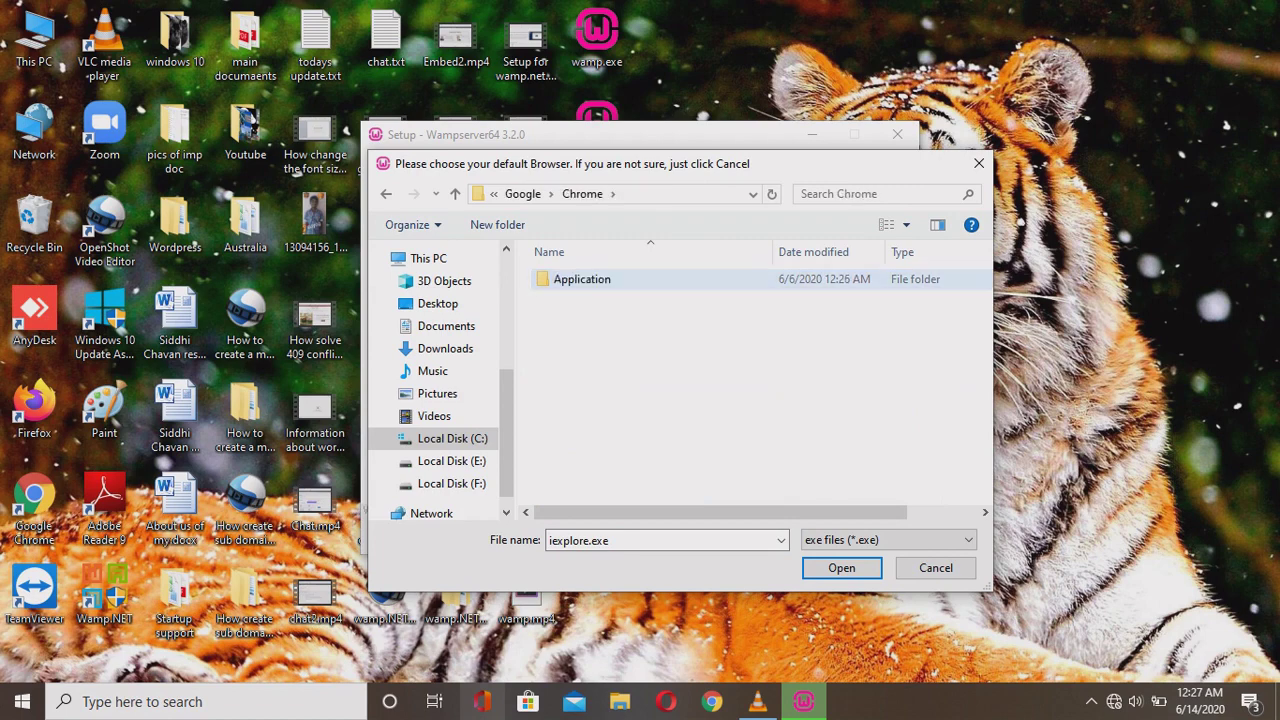
{"action": "key", "text": "Return"}
{"action": "key", "text": "Down"}
{"action": "key", "text": "Down"}
{"action": "key", "text": "Down"}
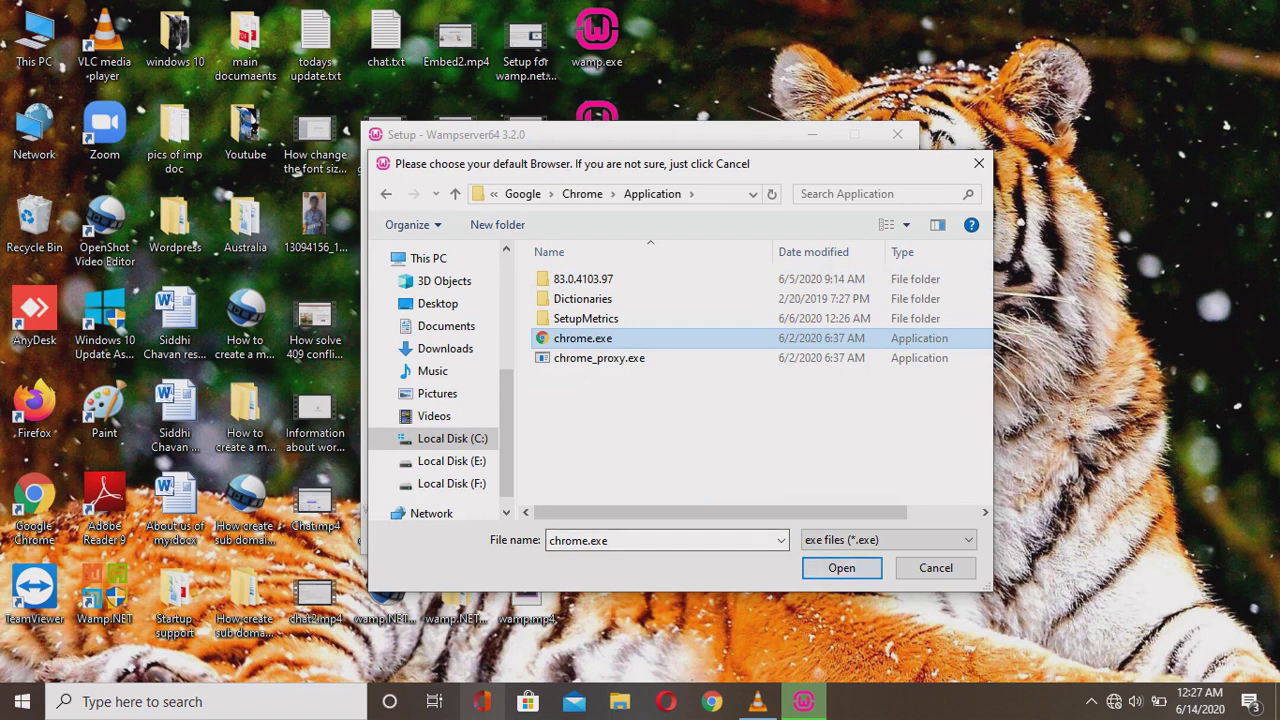
{"action": "key", "text": "Return"}
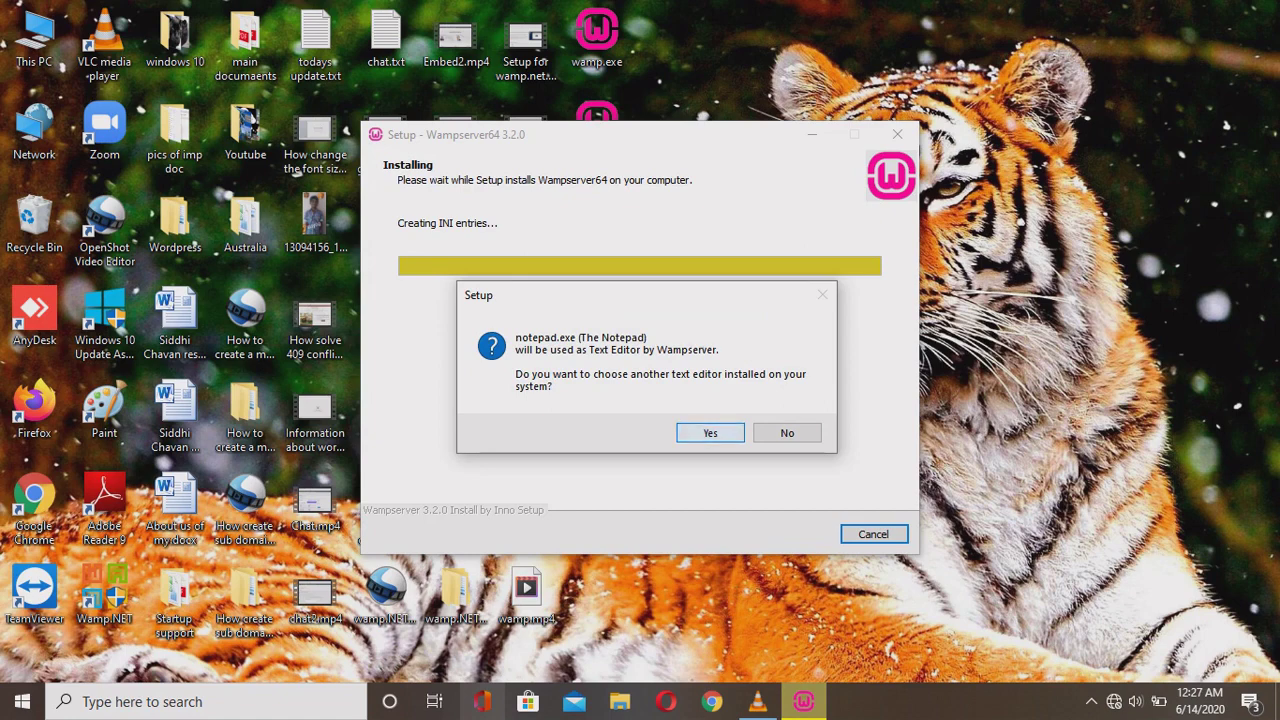
Choose sublime_text.exe from F:\program files\Sublime Text 3 as WampServer's text editor.
{"action": "key", "text": "Return"}
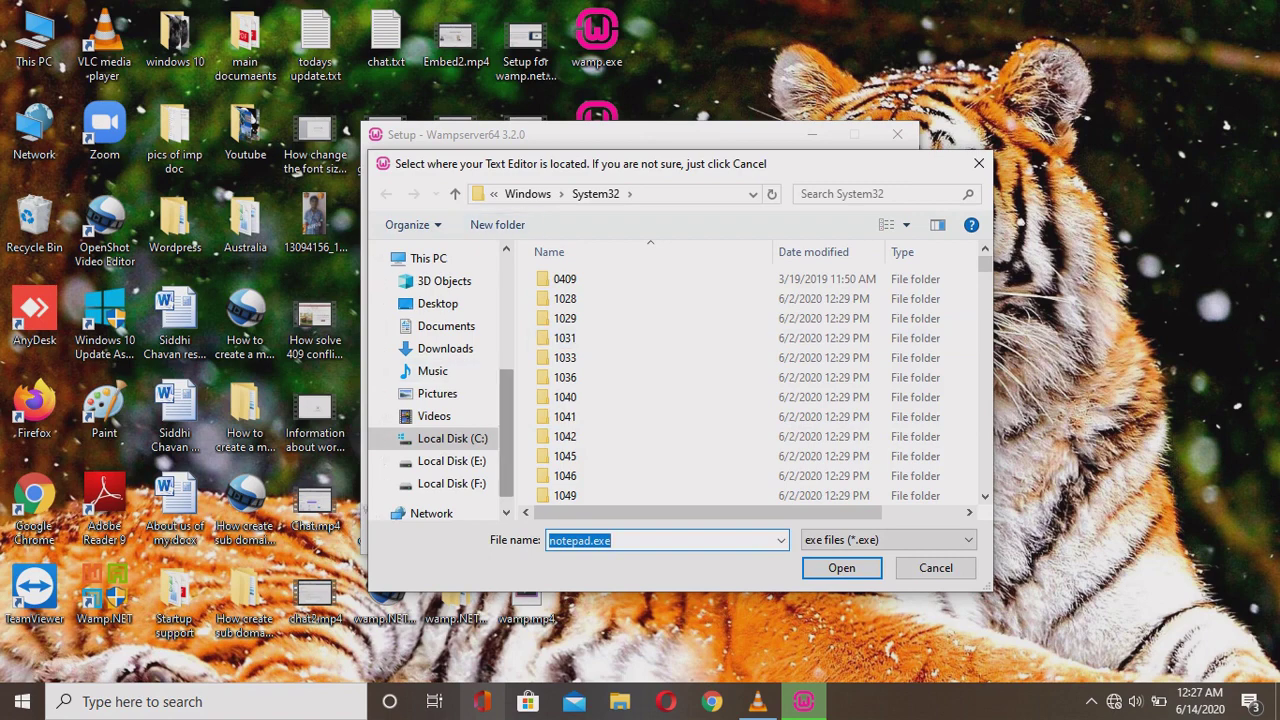
{"action": "left_click", "coordinate": [451, 483]}
{"action": "scroll", "coordinate": [620, 380], "scroll_direction": "down", "scroll_amount": 1}
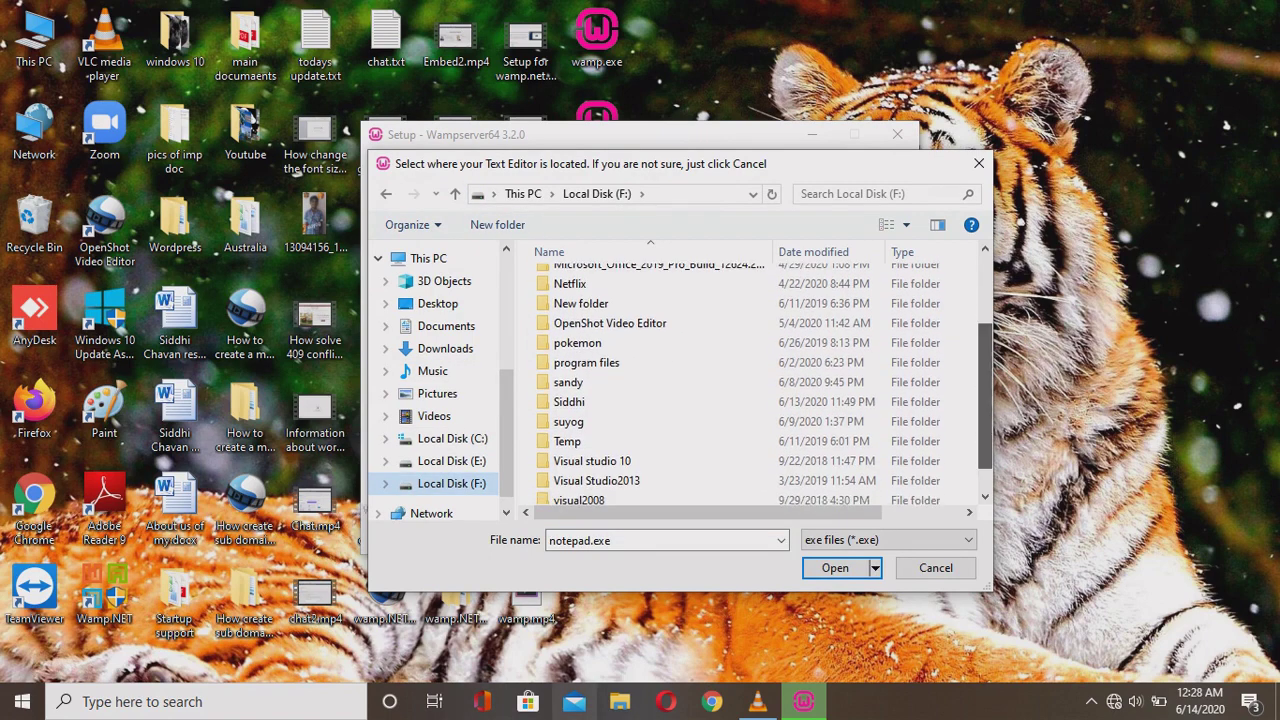
{"action": "double_click", "coordinate": [586, 347]}
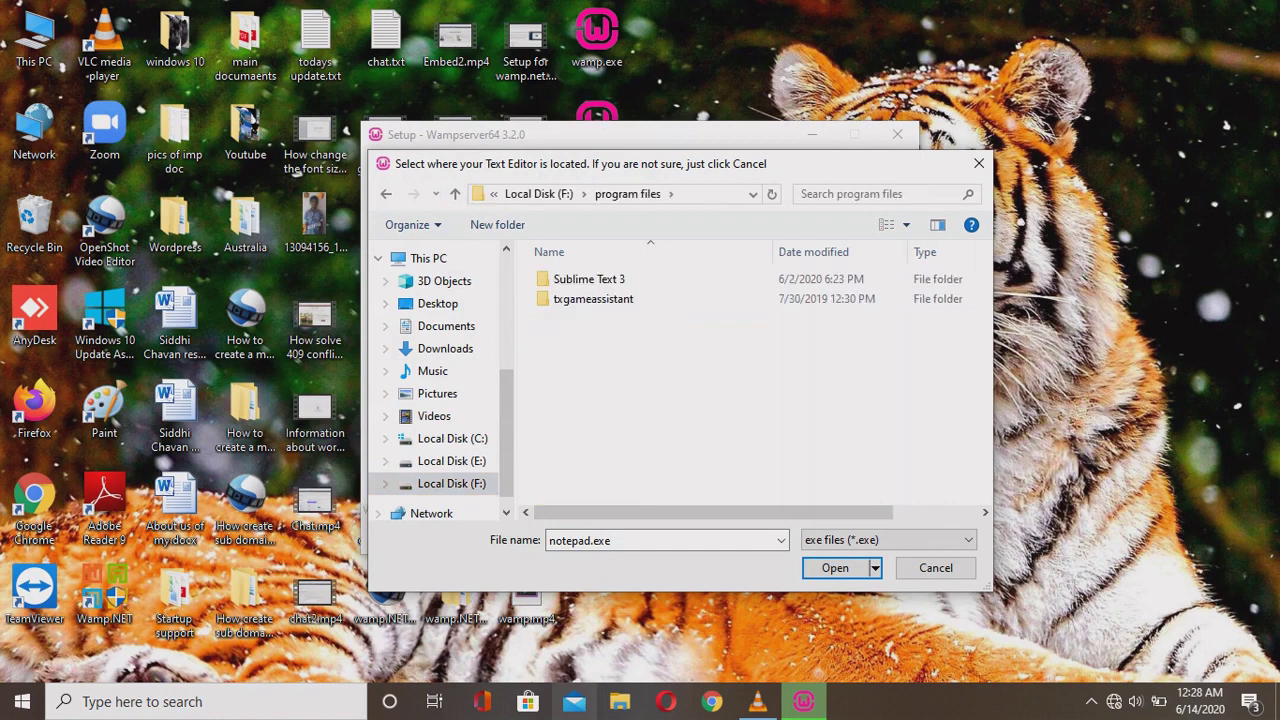
{"action": "left_click", "coordinate": [589, 279]}
{"action": "double_click", "coordinate": [589, 279]}
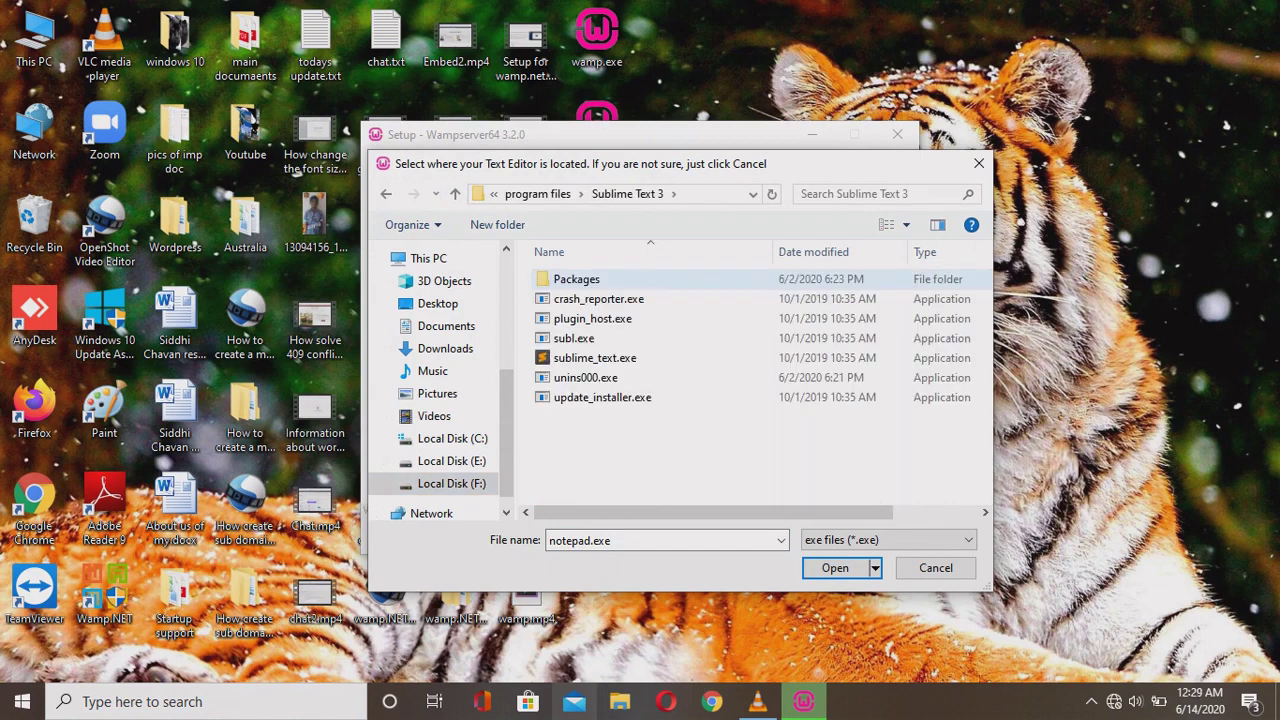
{"action": "left_click", "coordinate": [595, 357]}
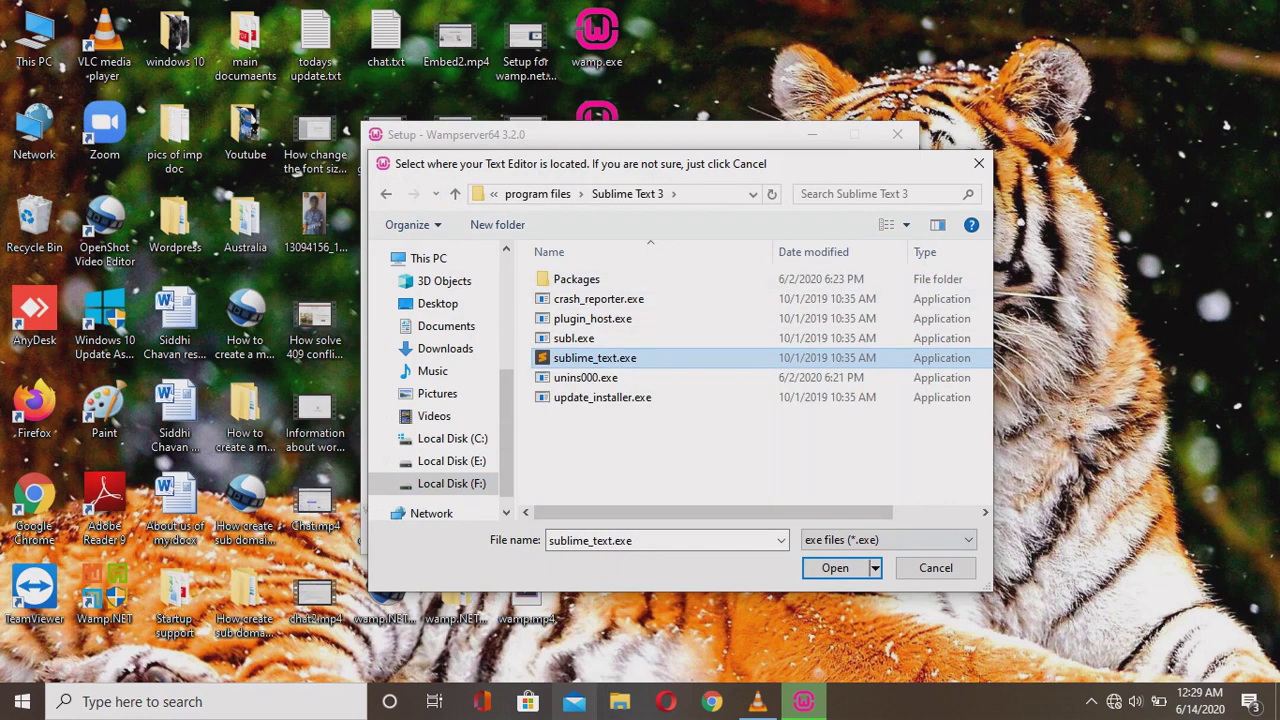
{"action": "left_click", "coordinate": [835, 567]}
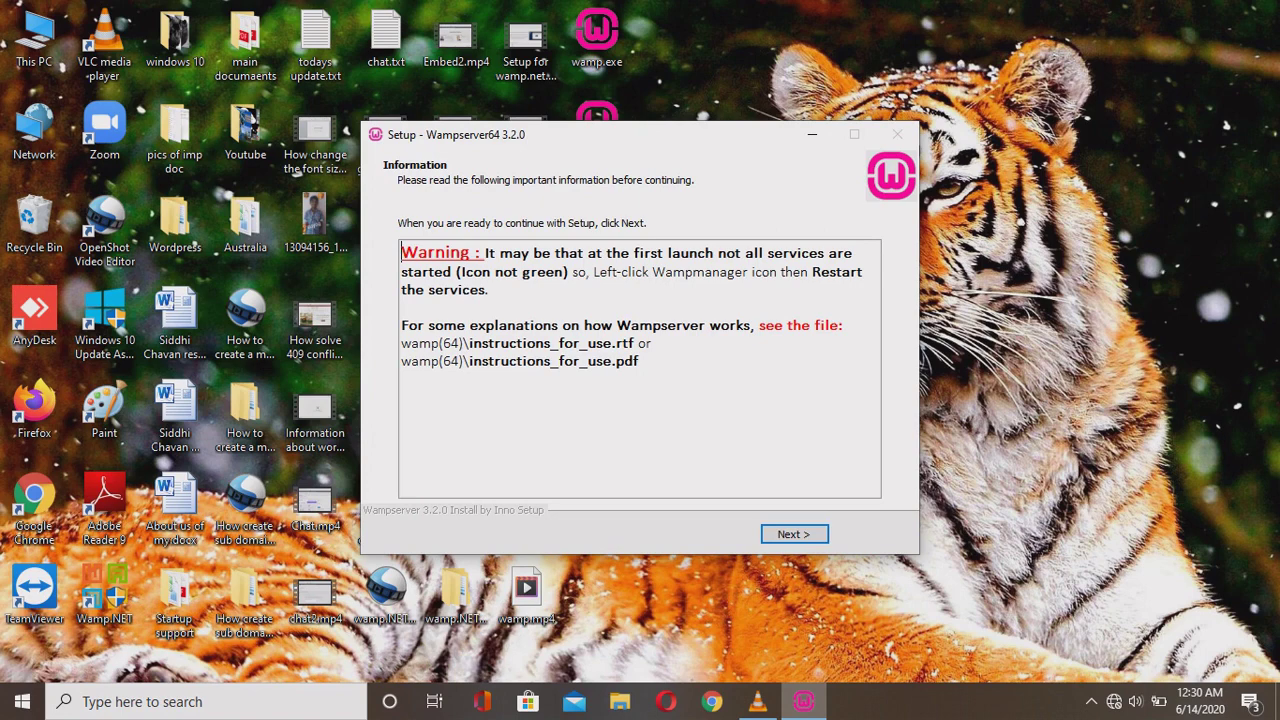
Read the post-install warnings on the Information page, then finish and close the Wampserver64 wizard.
{"action": "key", "text": "ctrl+Right"}
{"action": "key", "text": "ctrl+Right"}
{"action": "key", "text": "shift+Down"}
{"action": "key", "text": "shift+Down"}
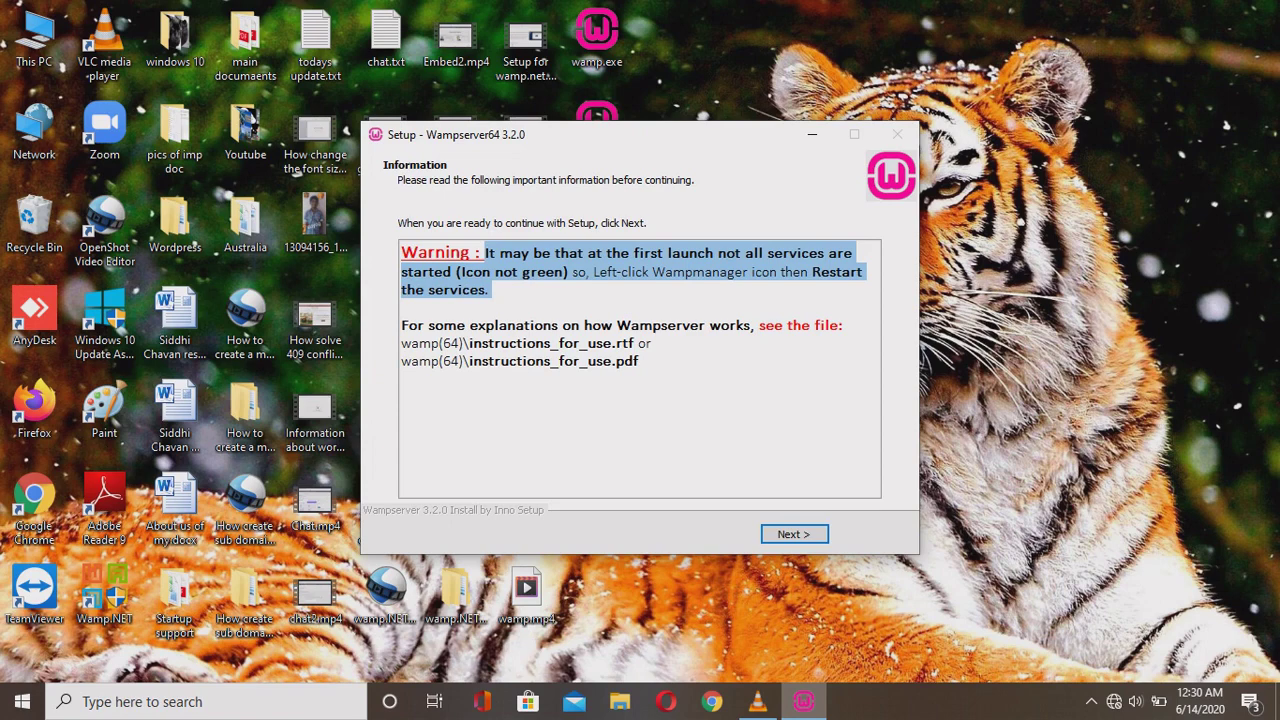
{"action": "left_click_drag", "start_coordinate": [401, 325], "coordinate": [404, 380]}
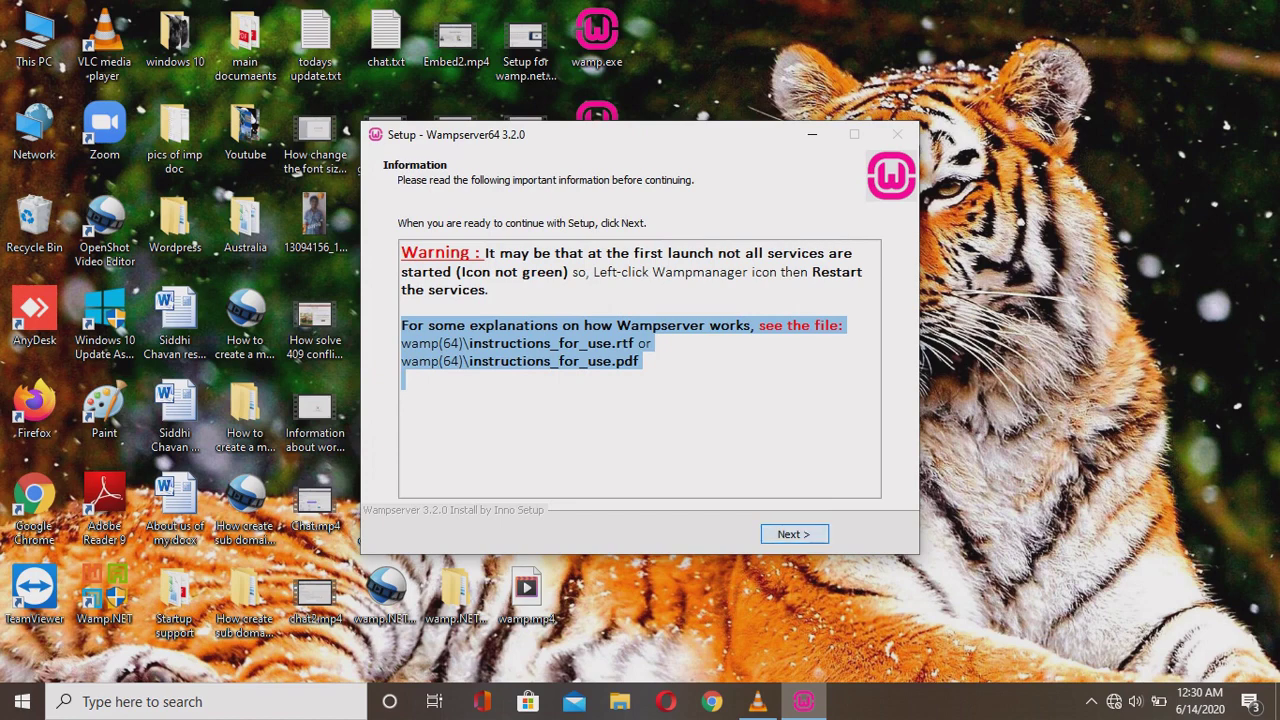
{"action": "key", "text": "Return"}
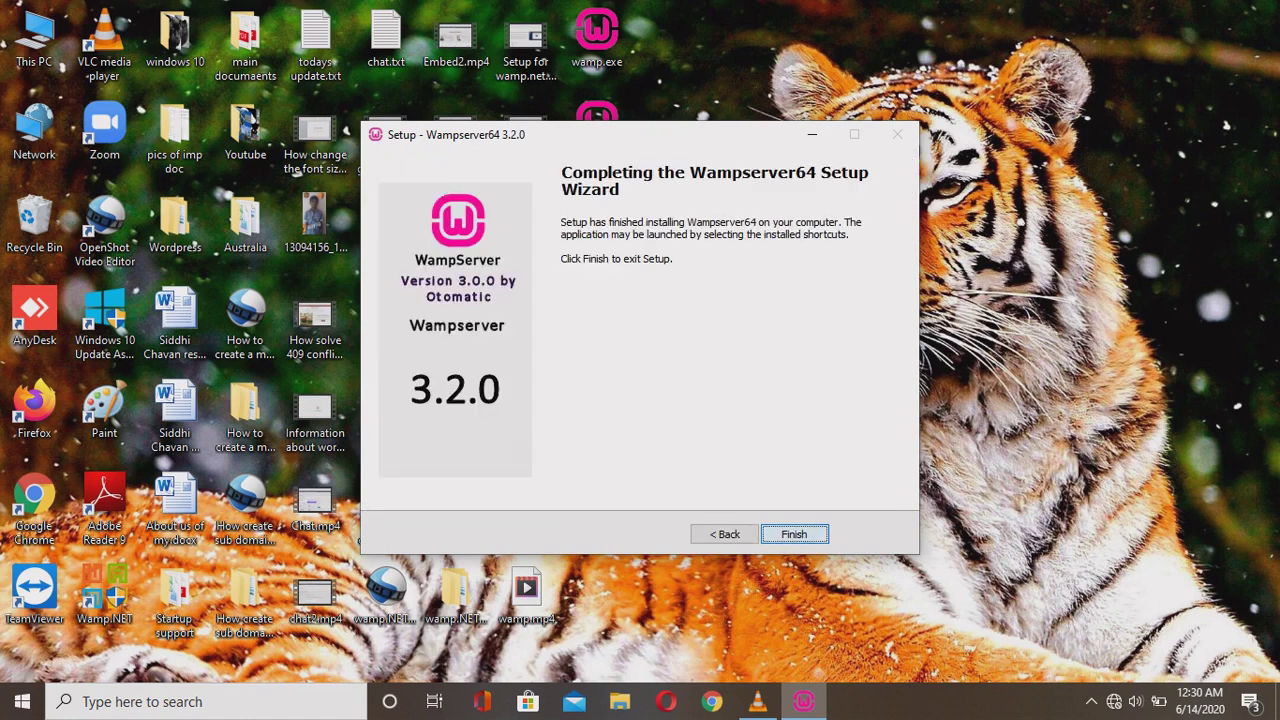
{"action": "key", "text": "Return"}
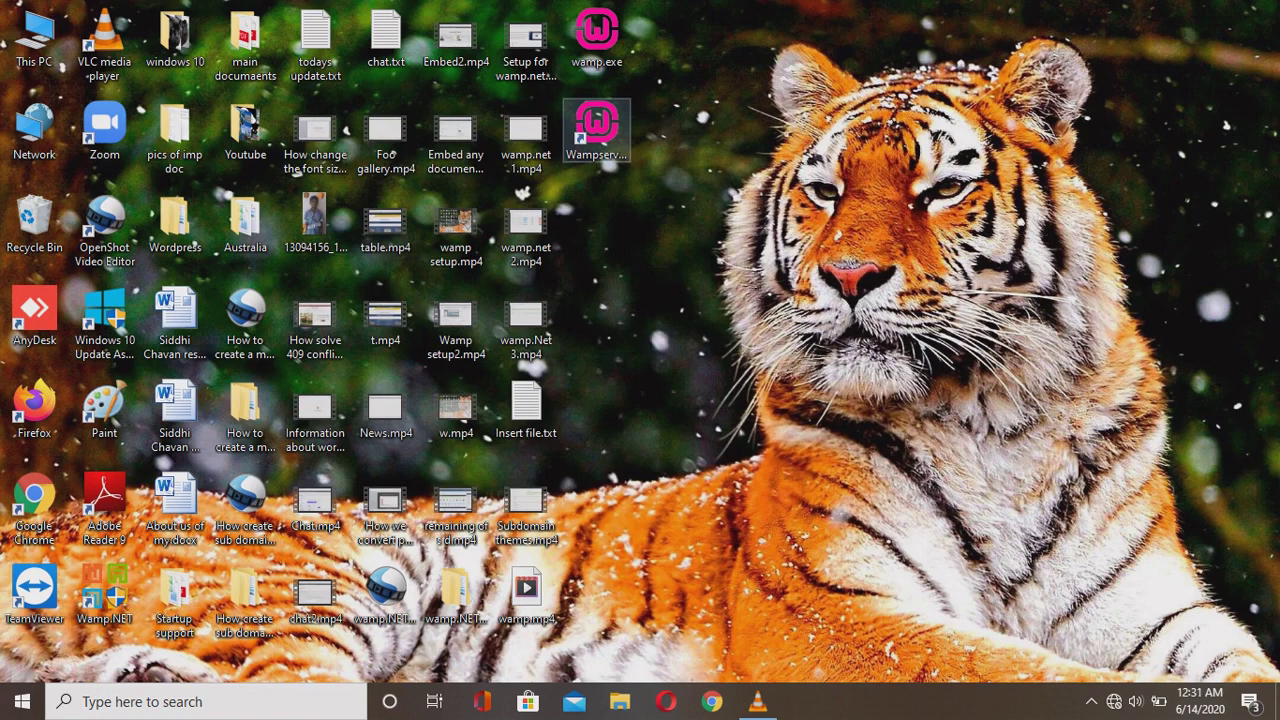
Run the Wampserver64 desktop shortcut as administrator to start the local server.
{"action": "right_click", "coordinate": [606, 130]}
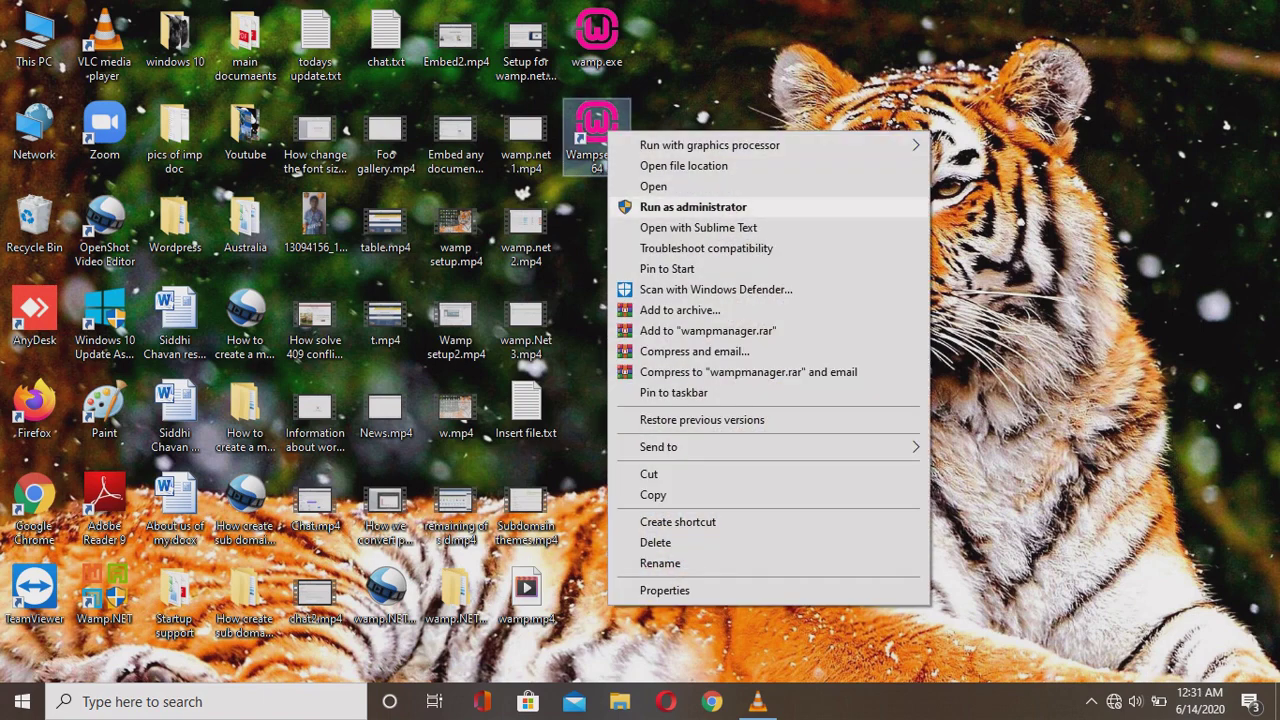
{"action": "key", "text": "Return"}
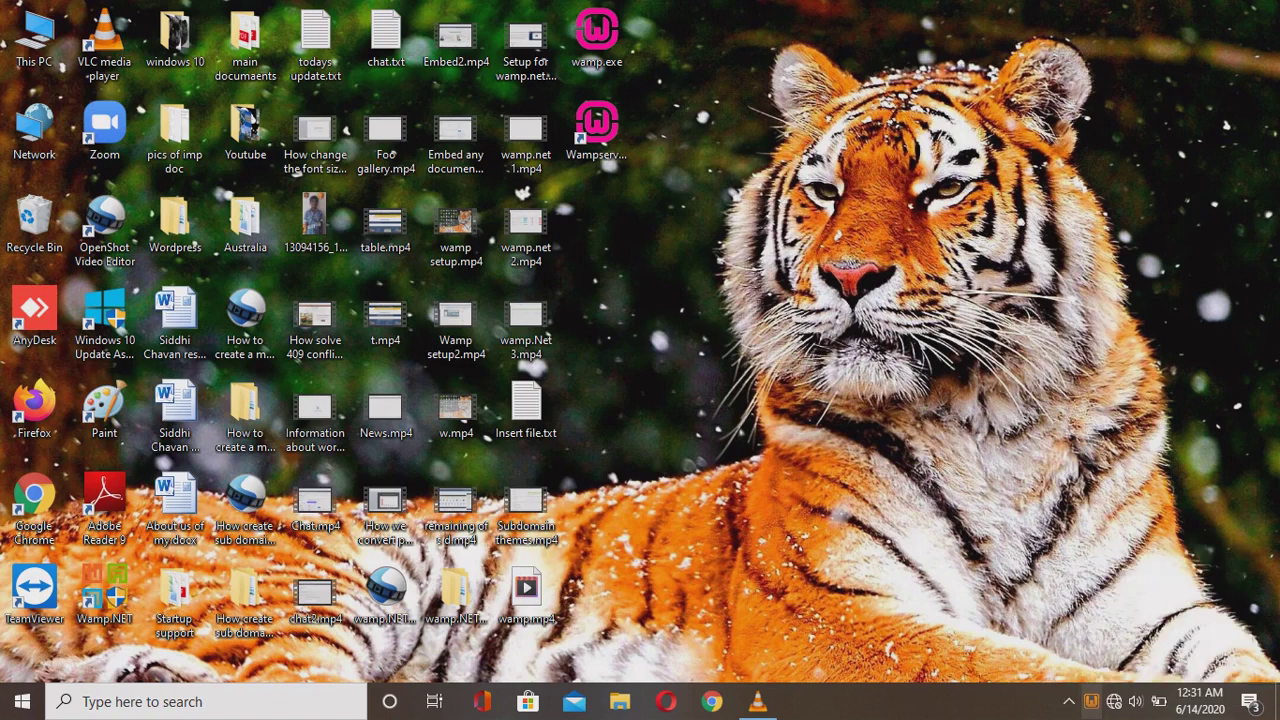
Open the green WAMP tray icon's menu showing Localhost, phpMyAdmin 4.9.2 and Apache 2.4.41.
{"action": "left_click", "coordinate": [1091, 701]}
{"action": "left_click", "coordinate": [597, 135]}
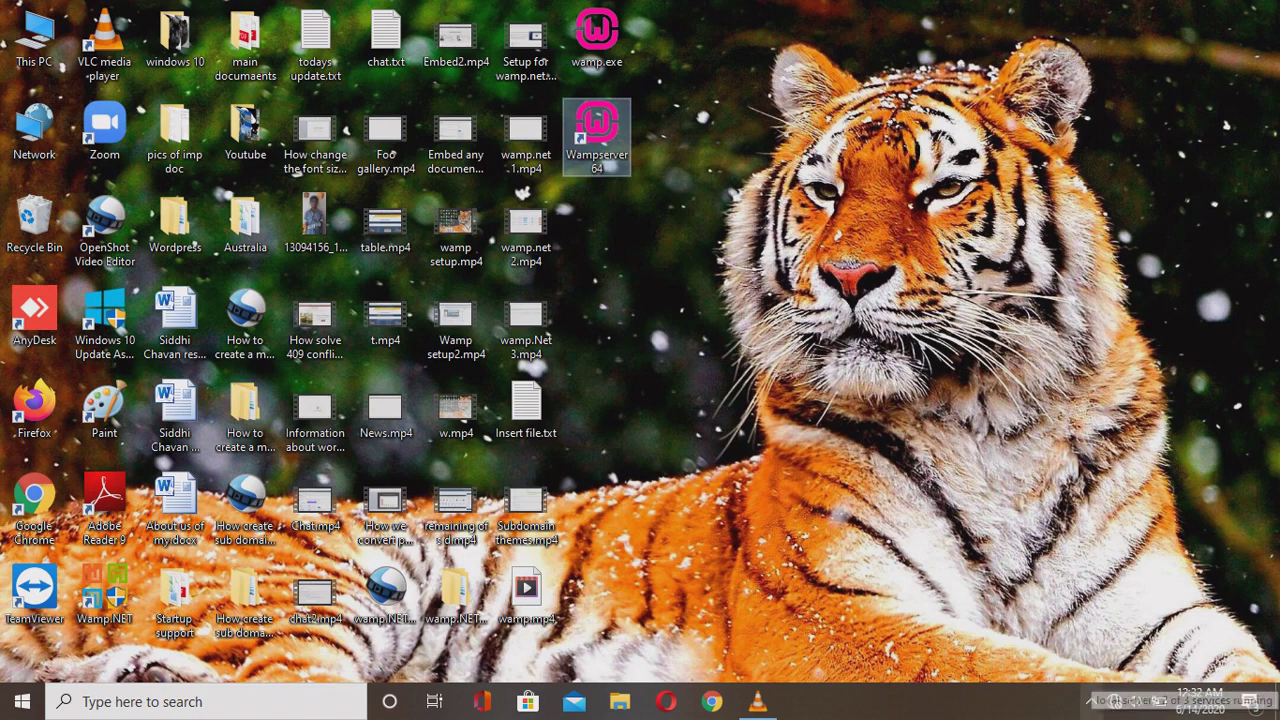
{"action": "left_click", "coordinate": [1090, 700]}
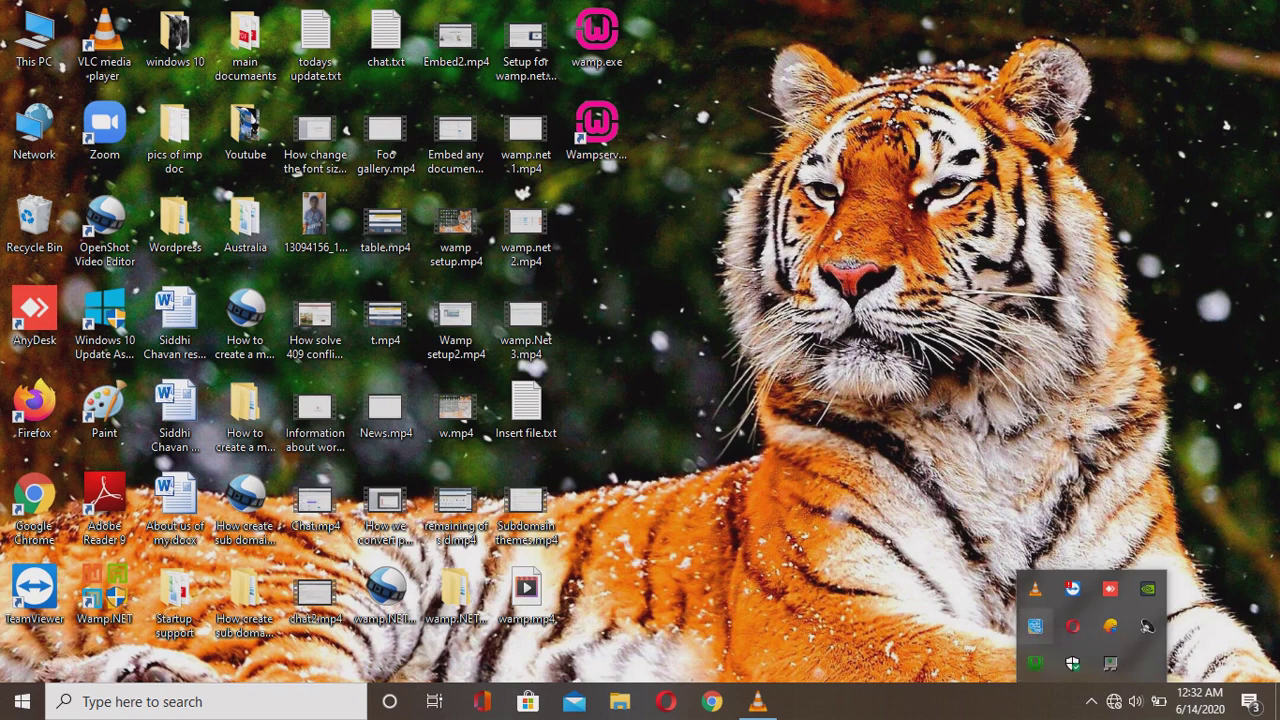
{"action": "left_click", "coordinate": [1035, 663]}
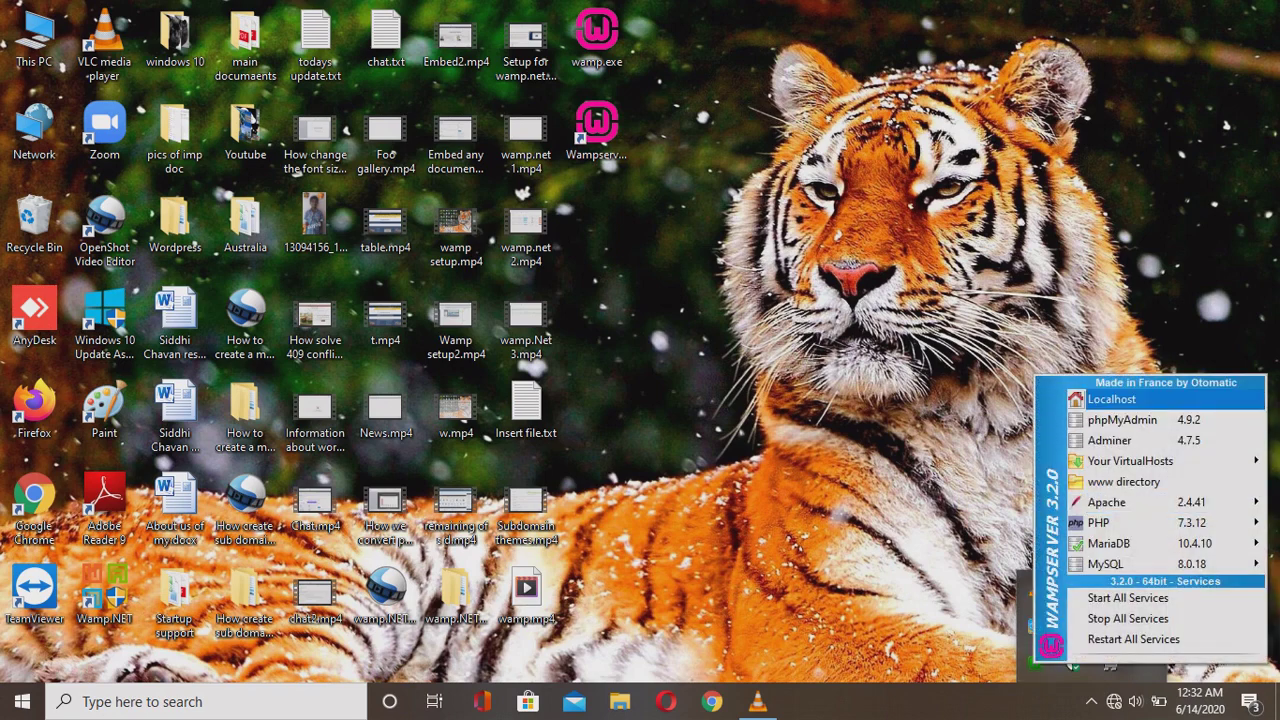
Open the localhost homepage and review the Apache, PHP, MariaDB and MySQL version rows.
{"action": "left_click", "coordinate": [1111, 399]}
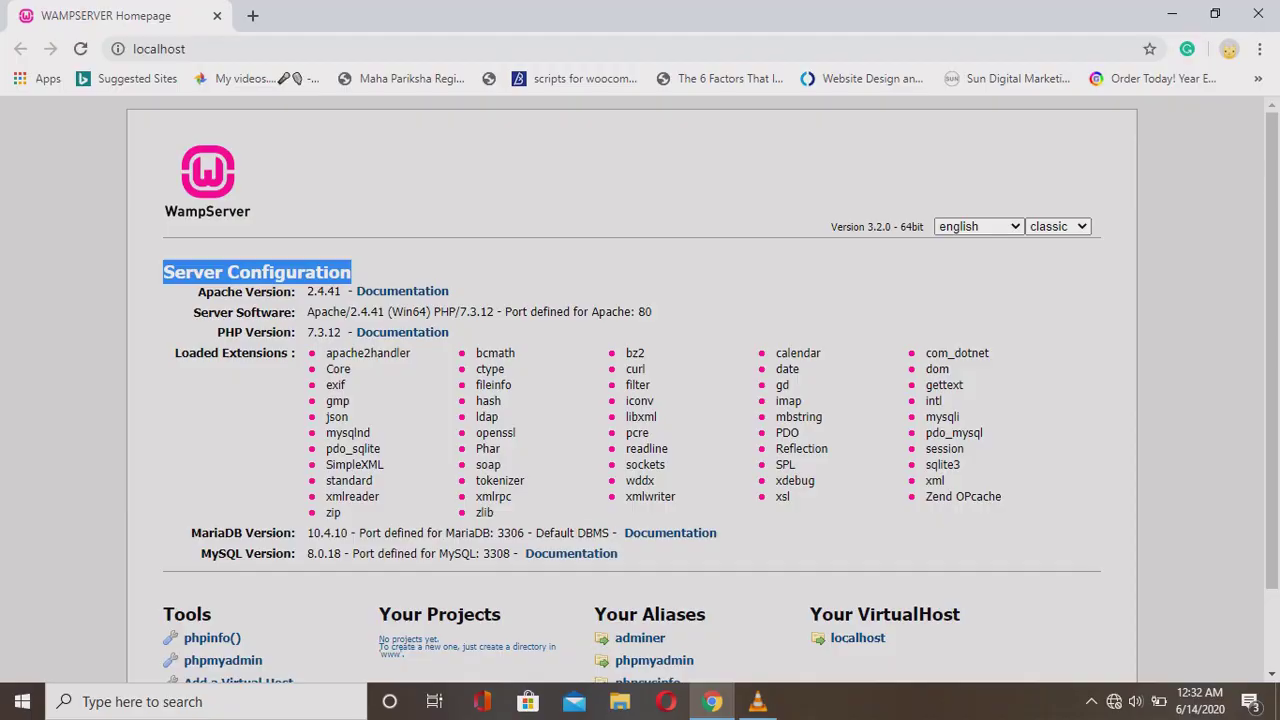
{"action": "left_click_drag", "start_coordinate": [192, 291], "coordinate": [449, 291]}
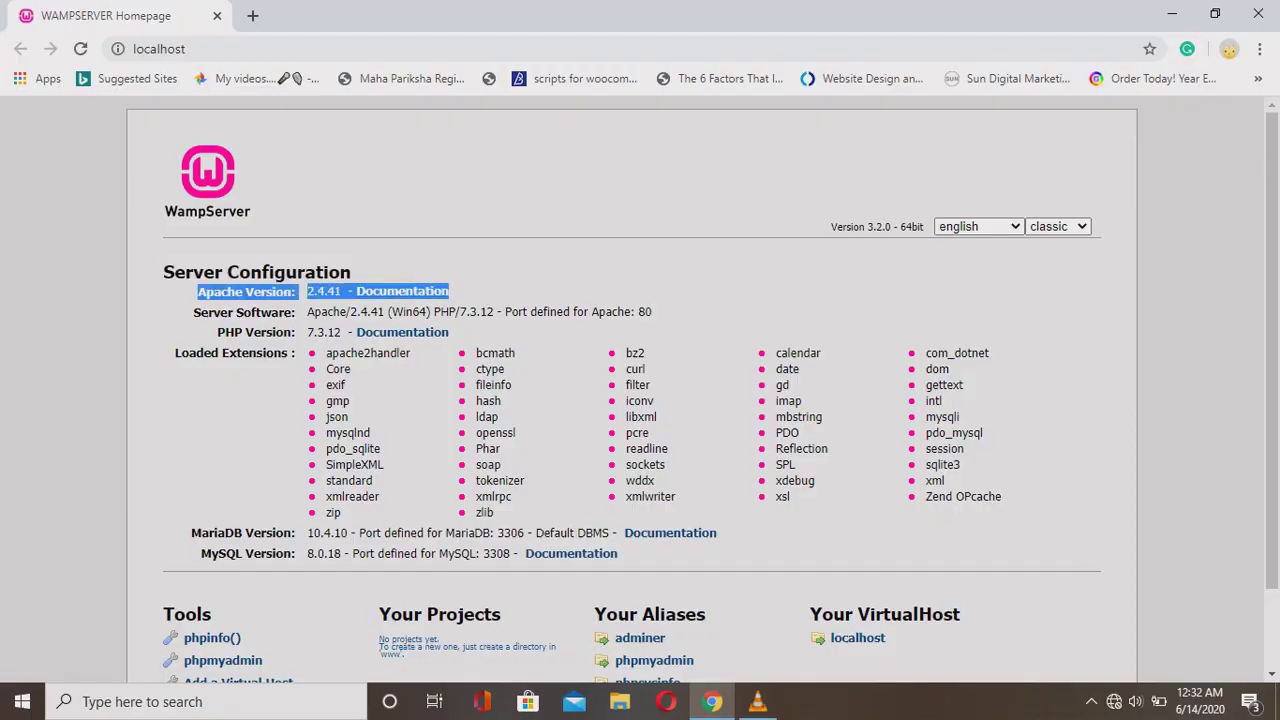
{"action": "left_click_drag", "start_coordinate": [192, 312], "coordinate": [449, 332]}
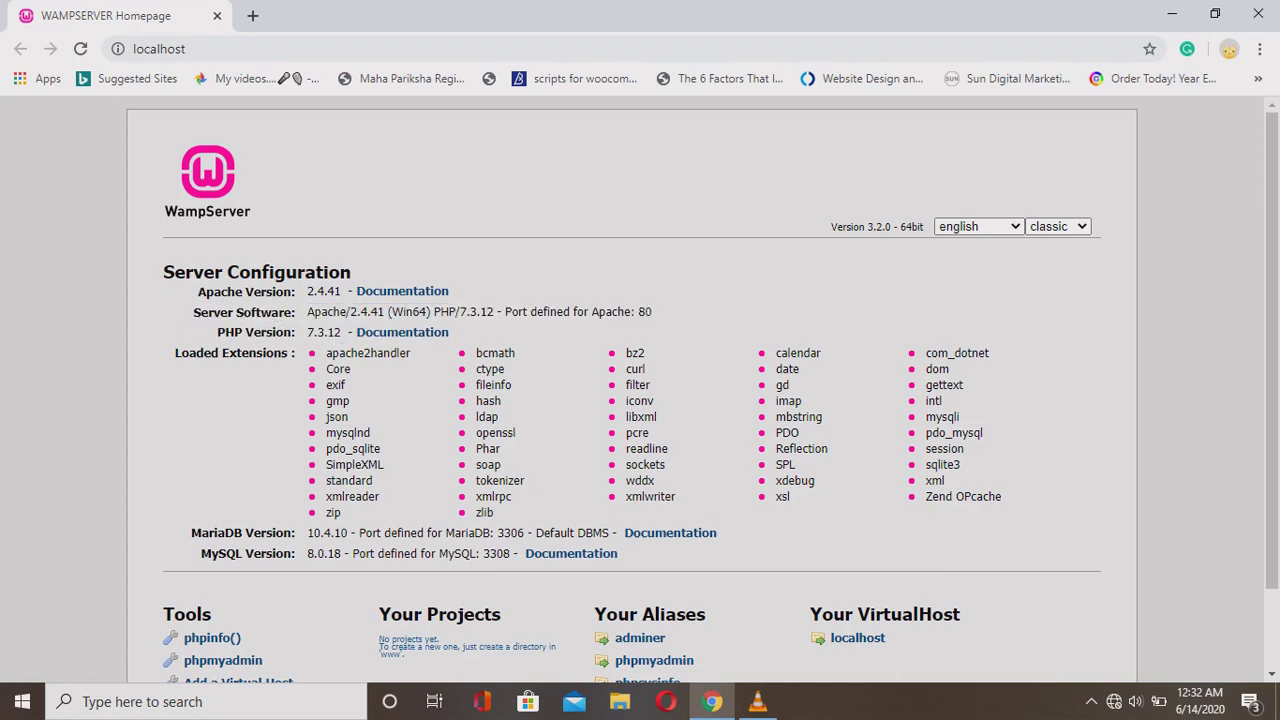
{"action": "scroll", "coordinate": [640, 390], "scroll_direction": "down", "scroll_amount": 1}
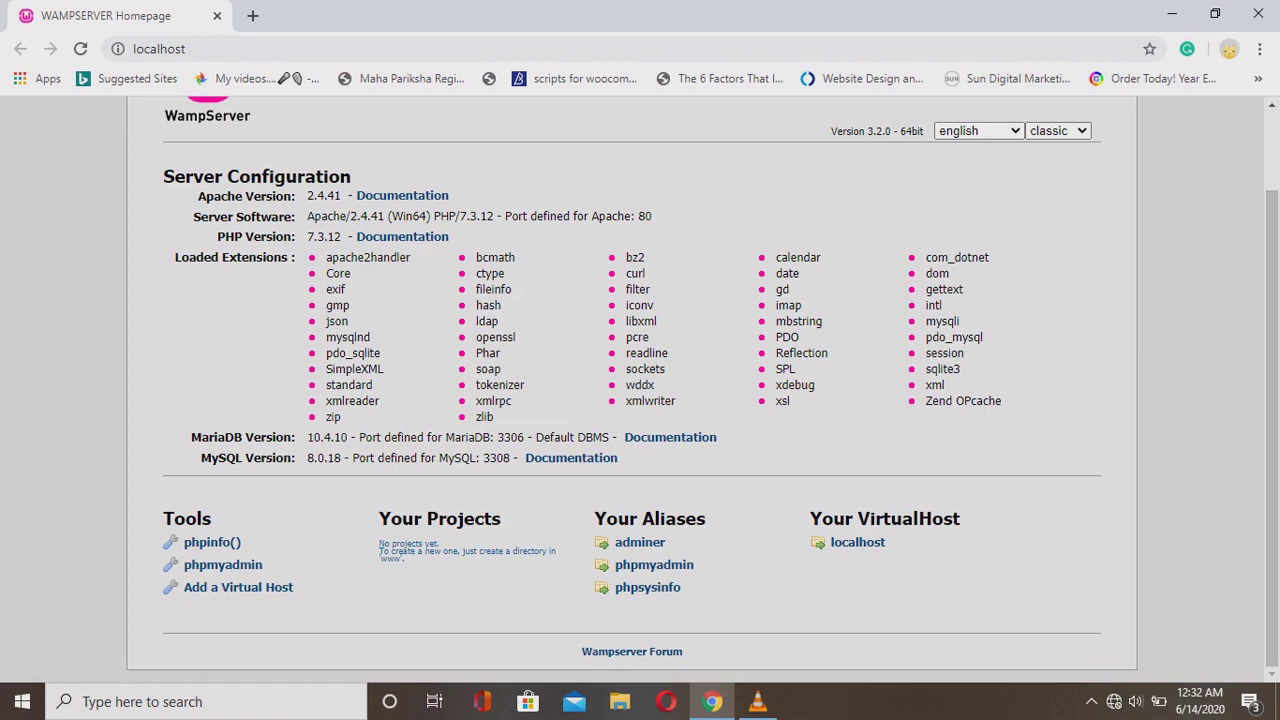
{"action": "left_click_drag", "start_coordinate": [192, 437], "coordinate": [618, 458]}
{"action": "left_click", "coordinate": [556, 457]}
Review the Tools, Your Projects, Your Aliases and Your VirtualHost sections.
{"action": "left_click_drag", "start_coordinate": [379, 518], "coordinate": [501, 519]}
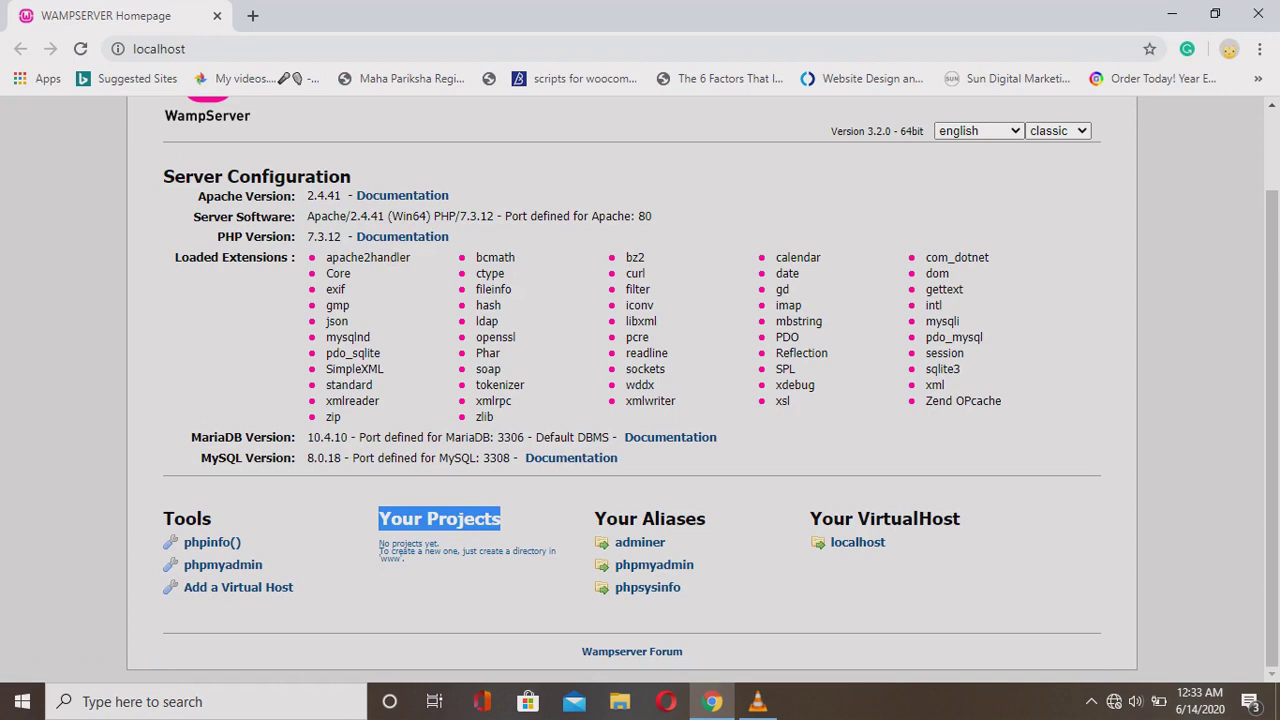
{"action": "left_click_drag", "start_coordinate": [164, 518], "coordinate": [293, 589]}
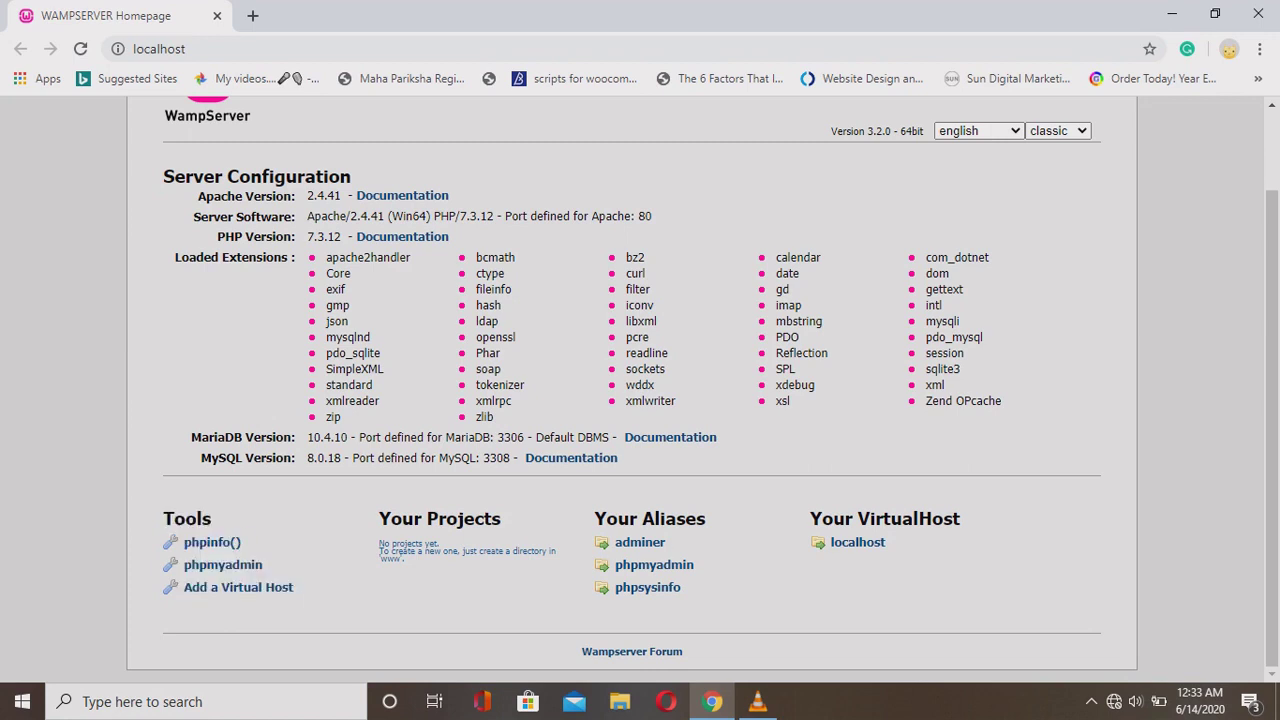
{"action": "left_click_drag", "start_coordinate": [379, 543], "coordinate": [706, 519]}
{"action": "left_click_drag", "start_coordinate": [810, 518], "coordinate": [961, 518]}
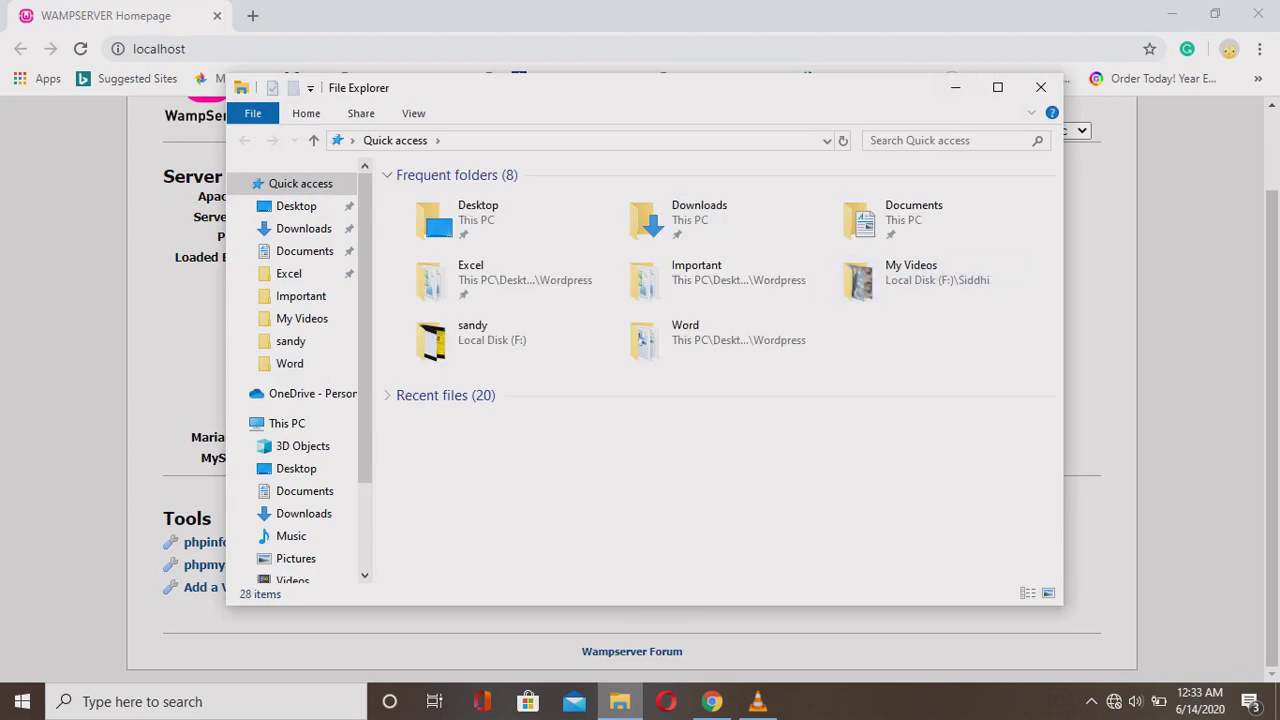
{"action": "scroll", "coordinate": [300, 370], "scroll_direction": "down", "scroll_amount": 3}
{"action": "scroll", "coordinate": [300, 370], "scroll_direction": "up", "scroll_amount": 3}
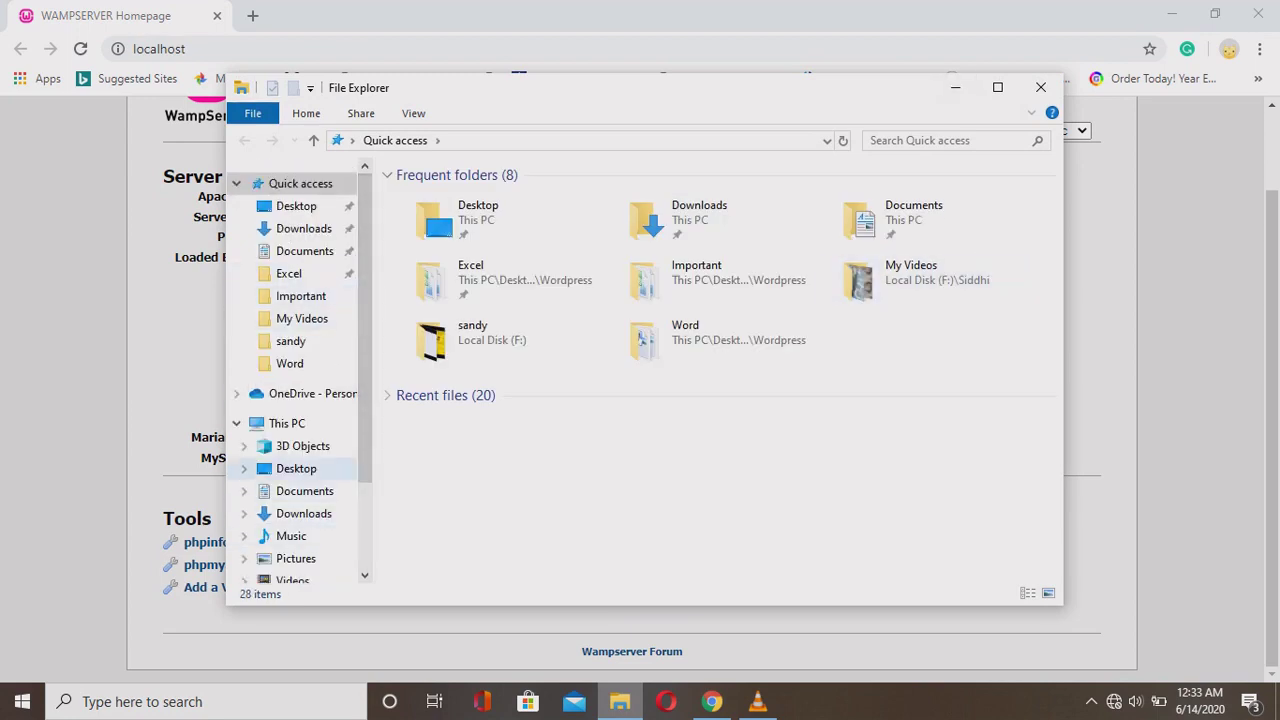
{"action": "scroll", "coordinate": [300, 400], "scroll_direction": "down", "scroll_amount": 2}
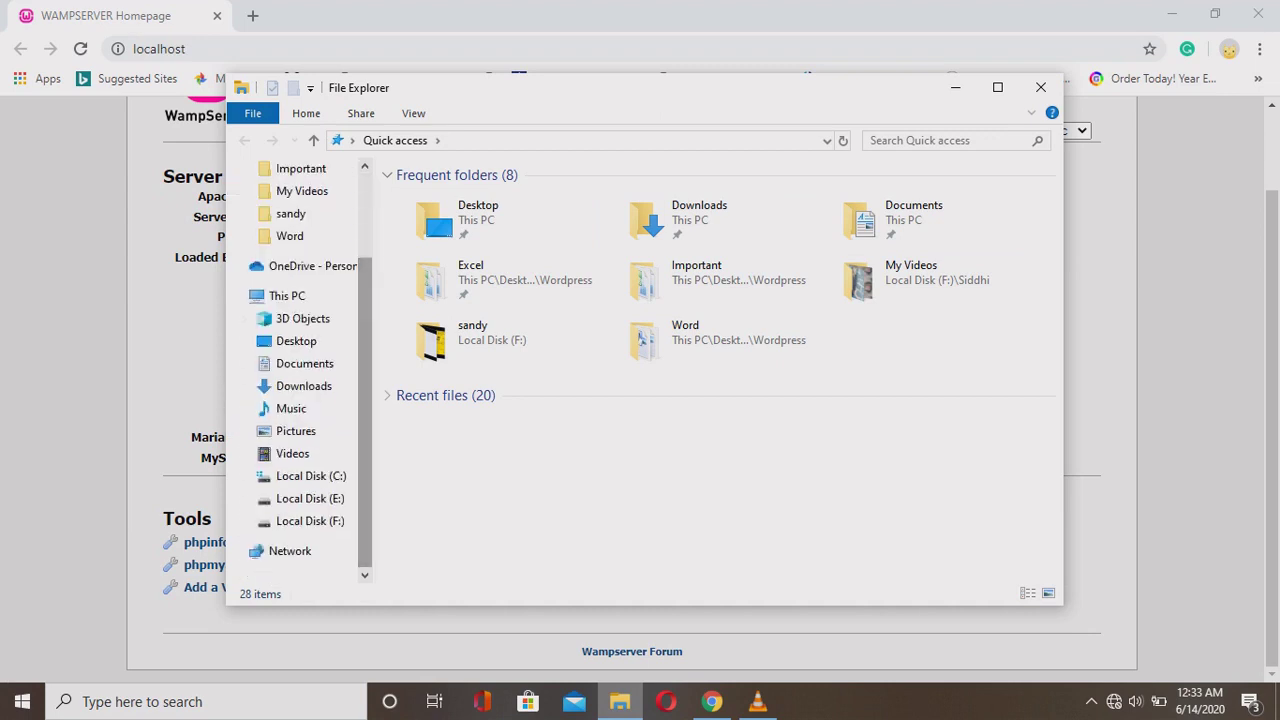
{"action": "left_click", "coordinate": [311, 476]}
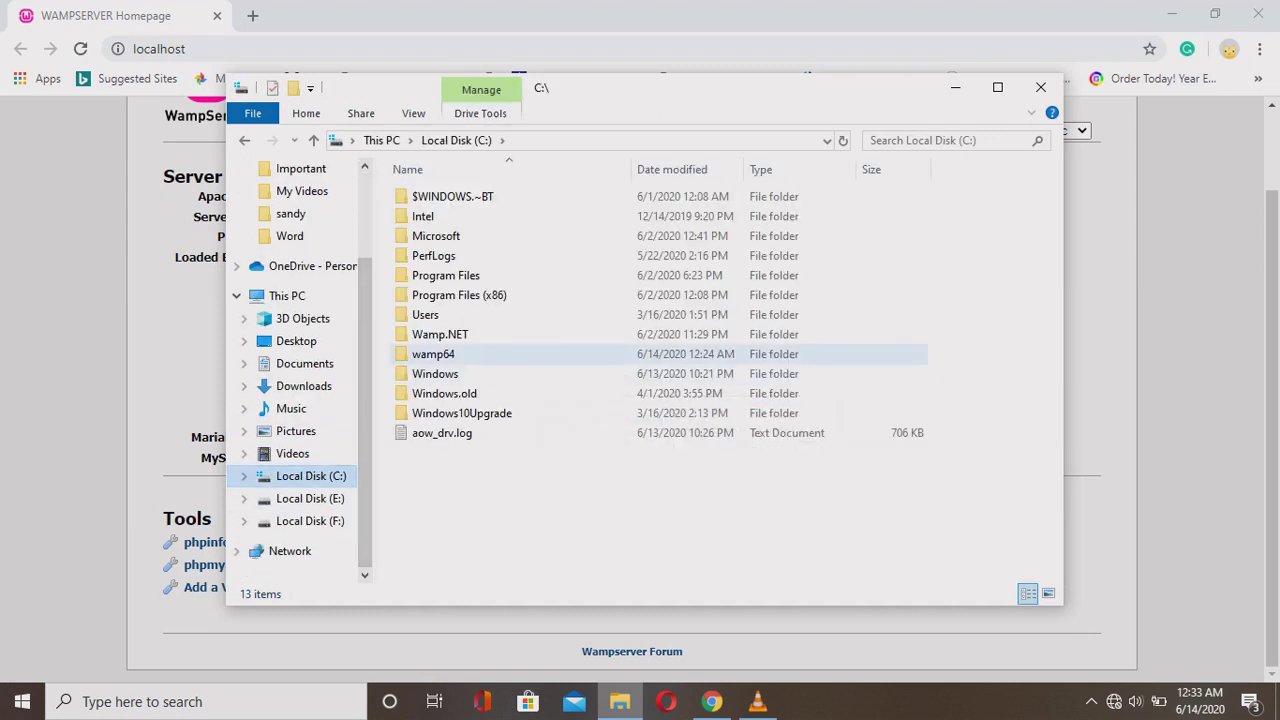
{"action": "double_click", "coordinate": [433, 354]}
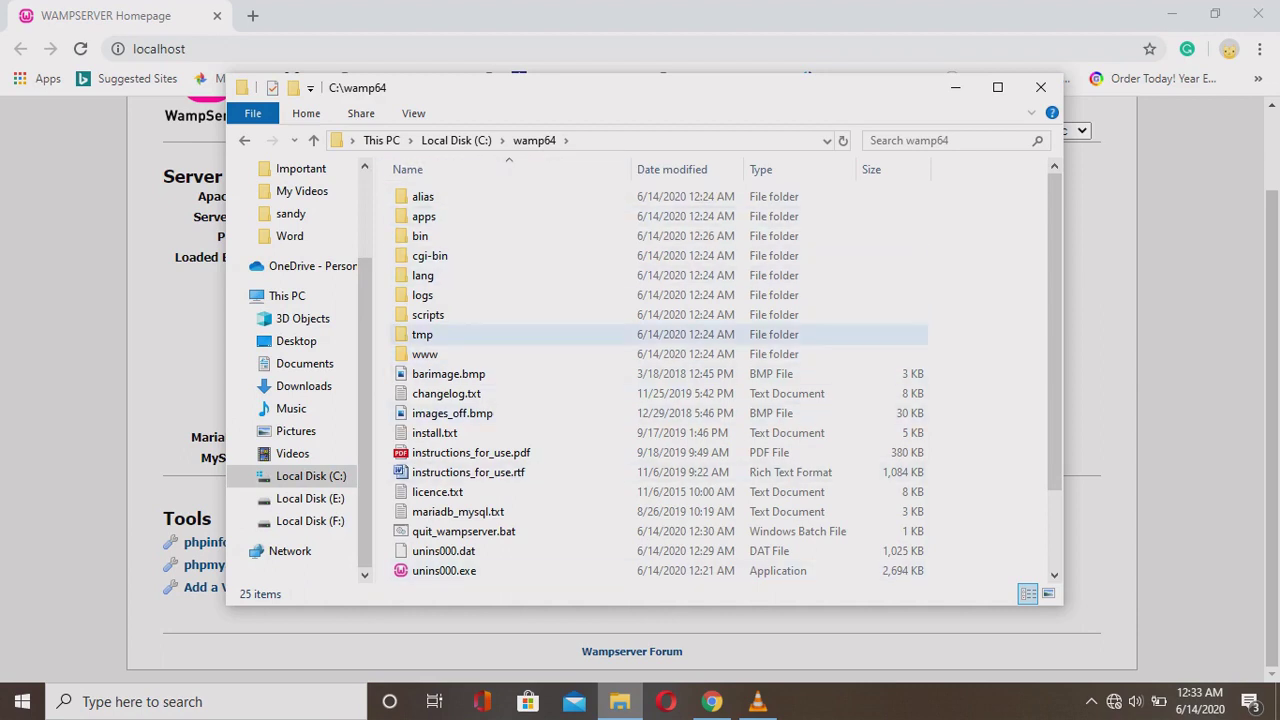
{"action": "double_click", "coordinate": [424, 354]}
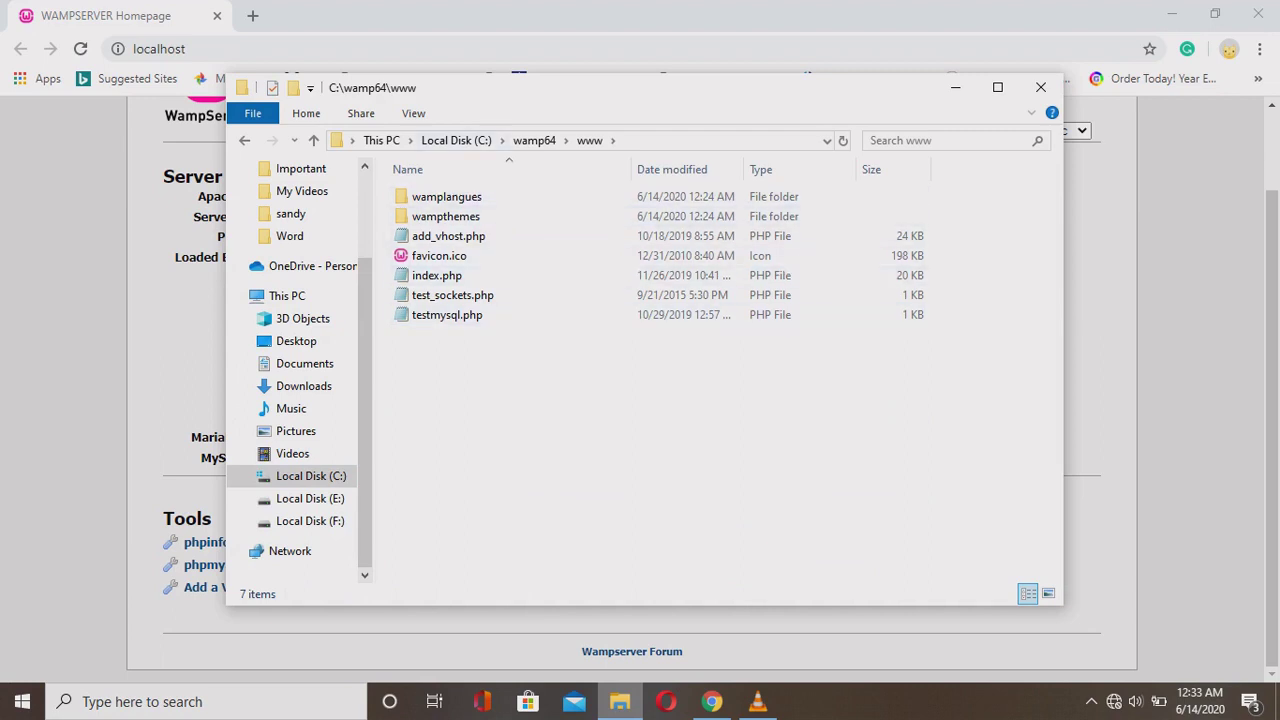
{"action": "left_click", "coordinate": [293, 87]}
{"action": "key", "text": "BackSpace"}
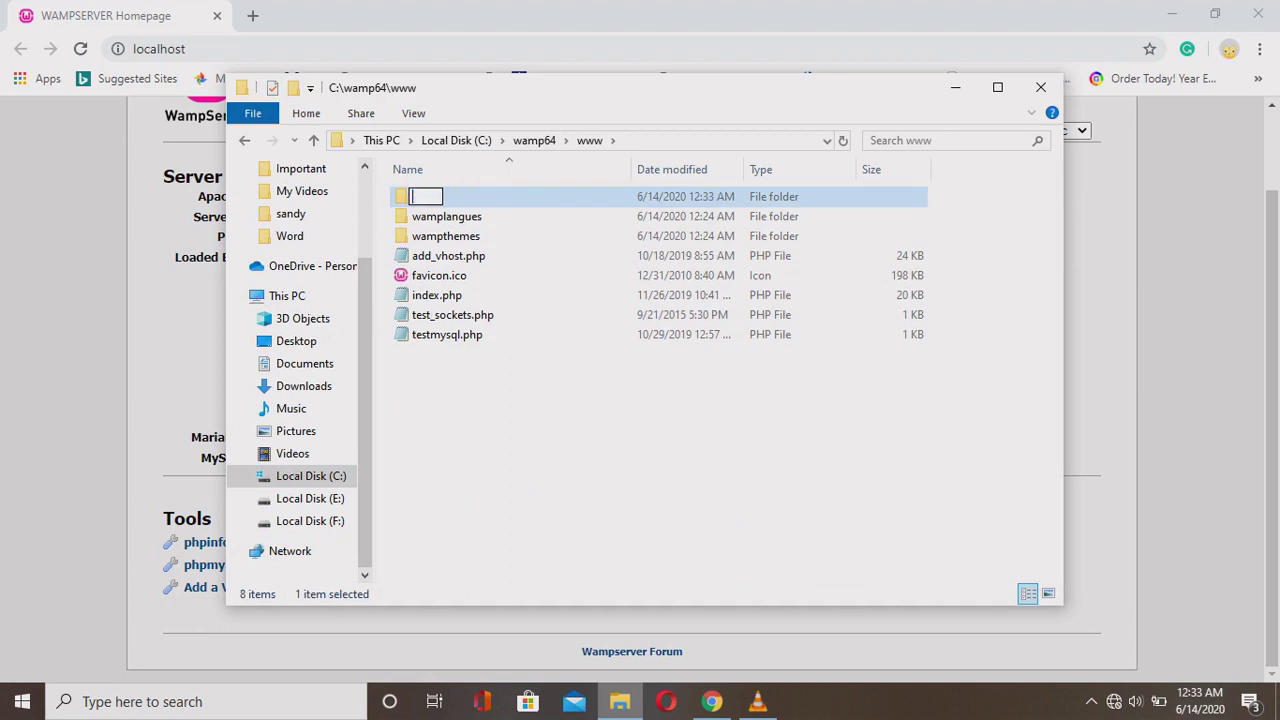
{"action": "type", "text": "first"}
{"action": "type", "text": "project"}
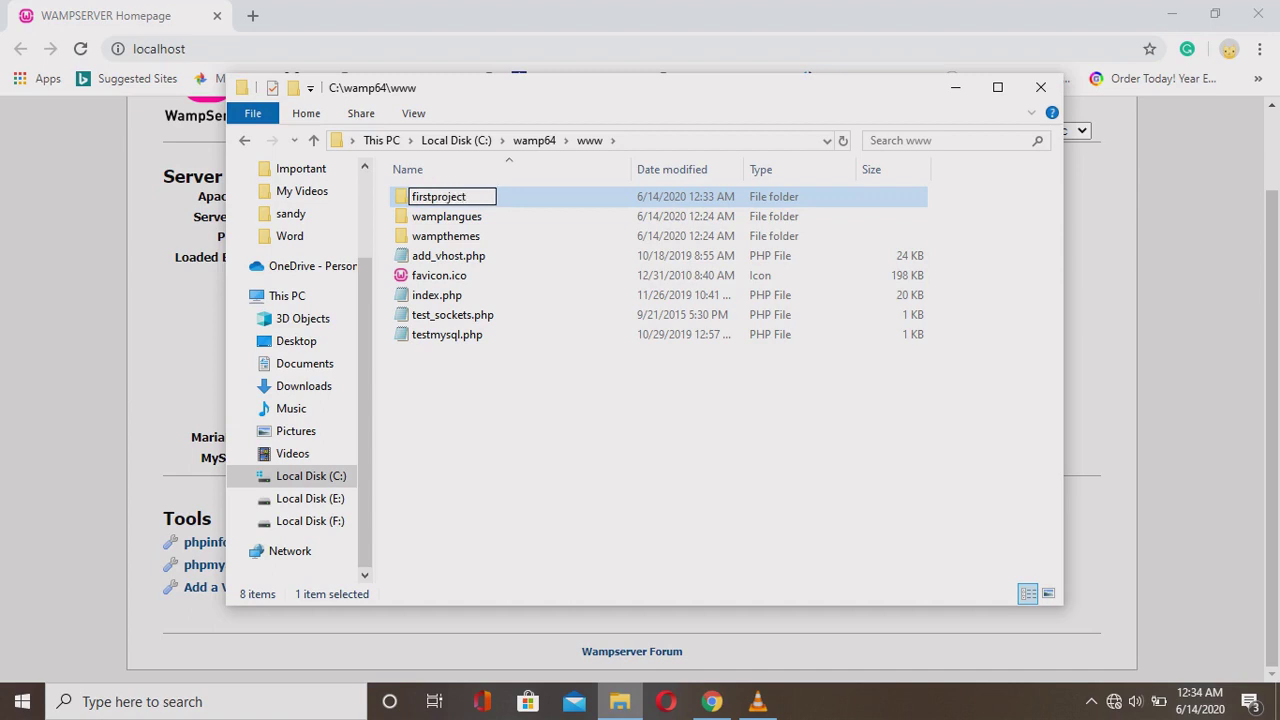
{"action": "key", "text": "Left"}
{"action": "key", "text": "Left"}
{"action": "key", "text": "Left"}
{"action": "key", "text": "Left"}
{"action": "key", "text": "Left"}
{"action": "key", "text": "Return"}
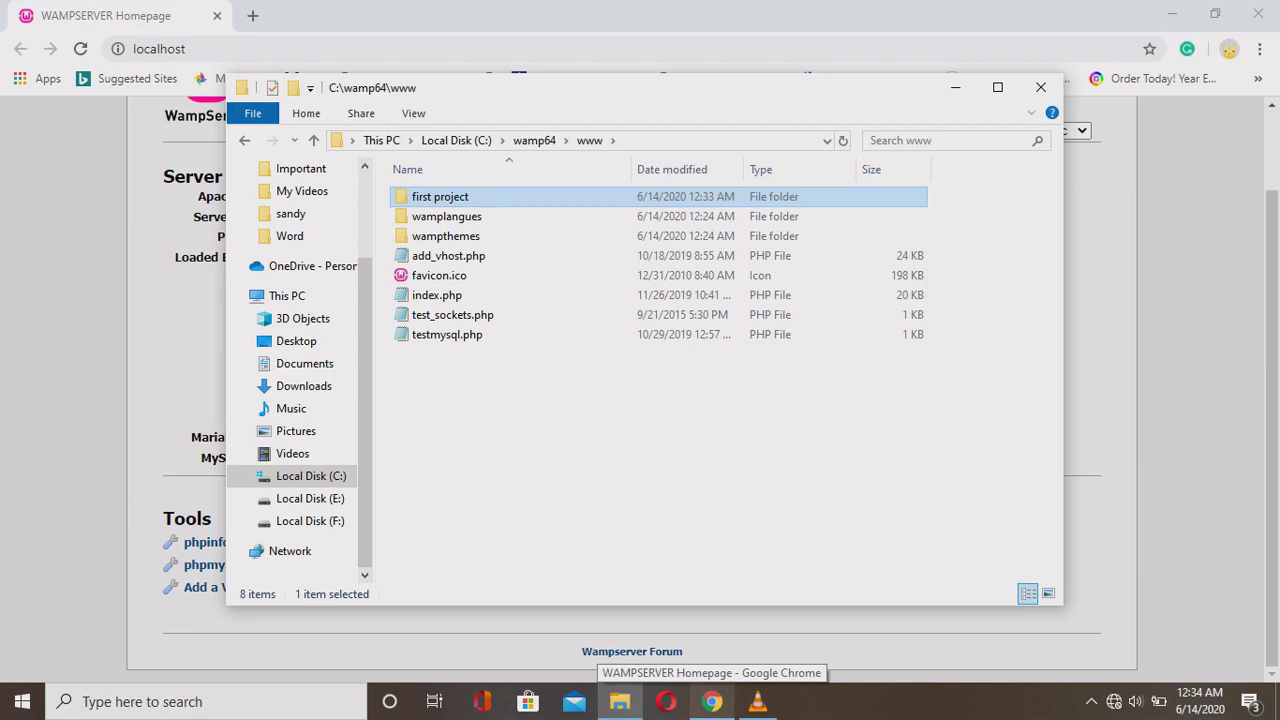
{"action": "left_click", "coordinate": [955, 87]}
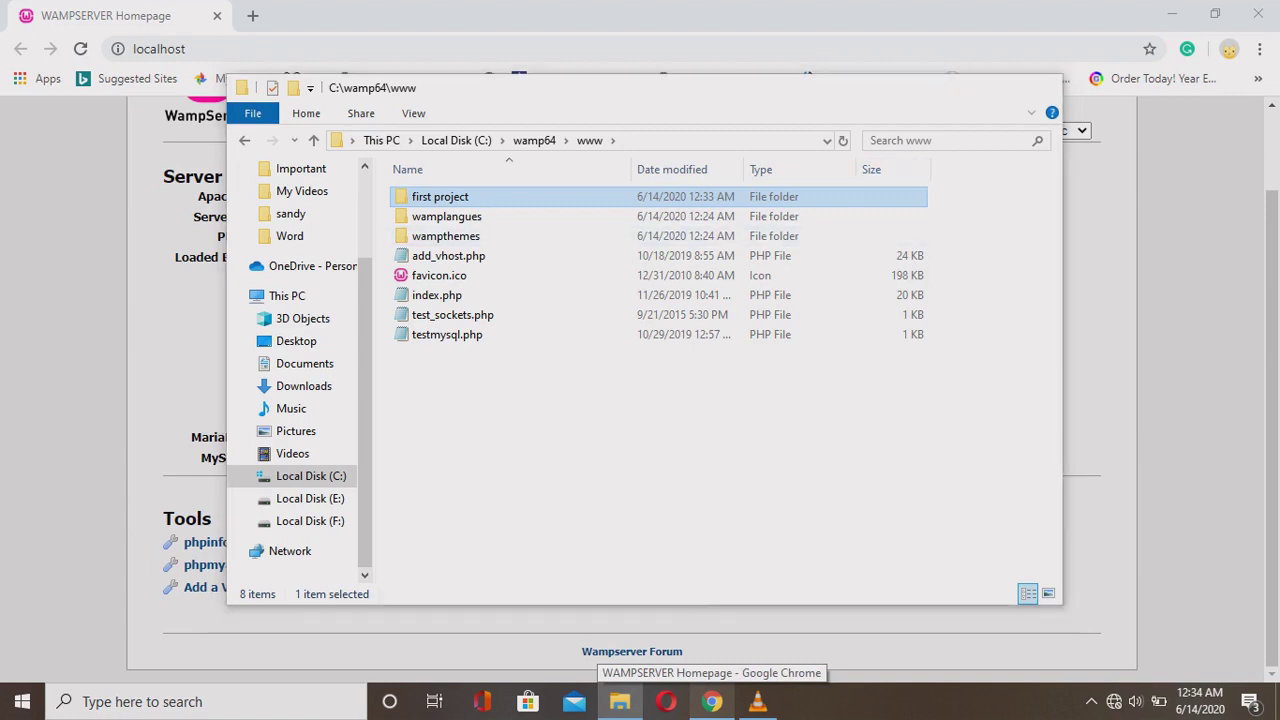
Reload localhost and confirm 'first project' appears under Your Projects.
{"action": "key", "text": "F5"}
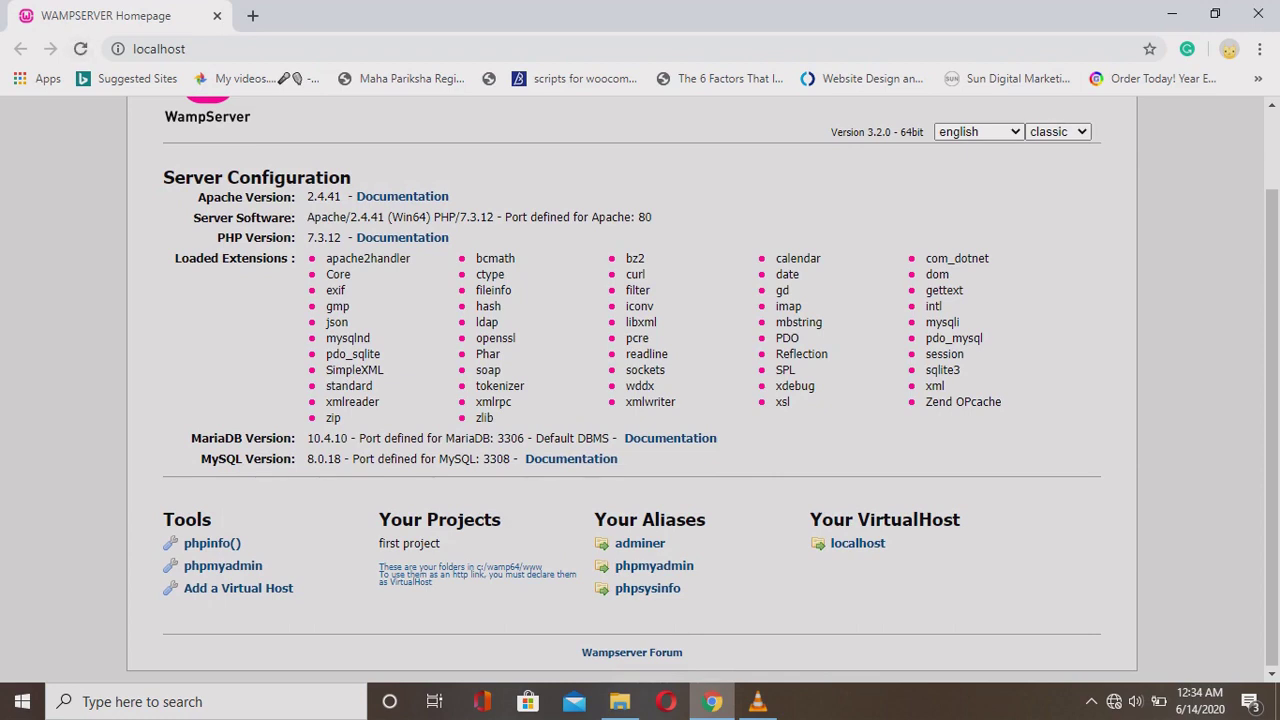
{"action": "left_click_drag", "start_coordinate": [382, 543], "coordinate": [440, 543]}
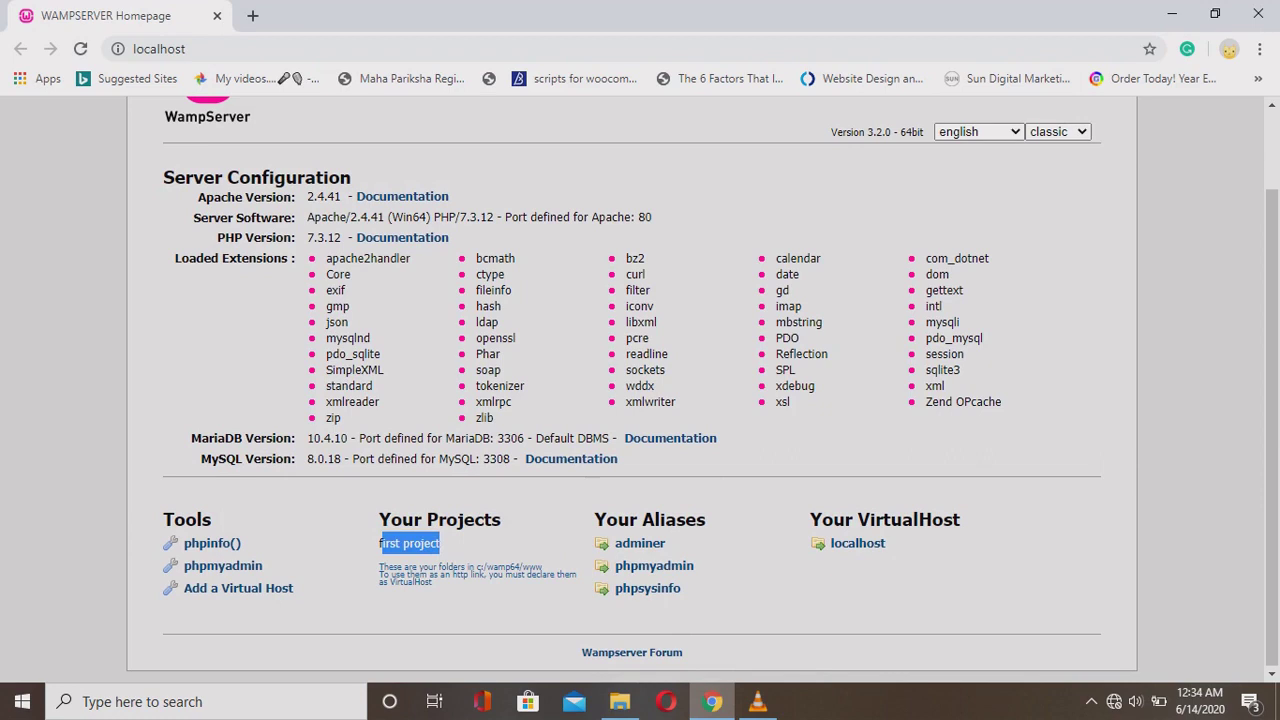
{"action": "left_click", "coordinate": [440, 543]}
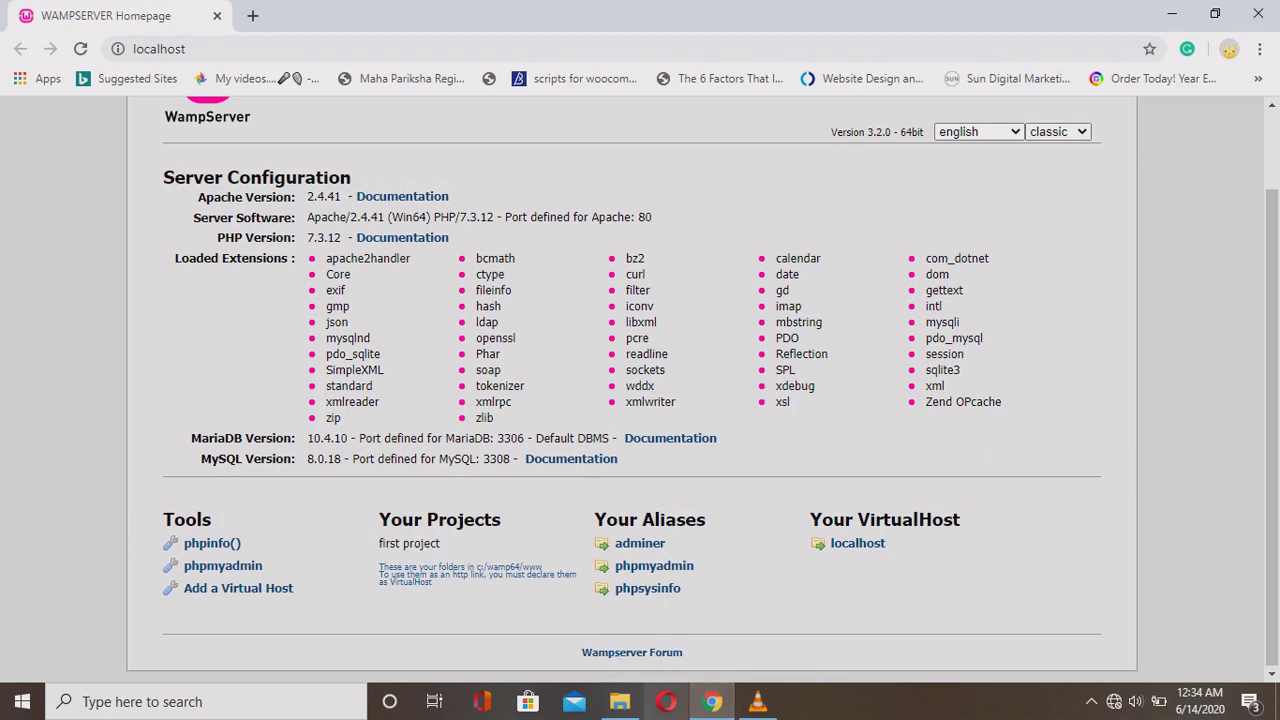
Go to wordpress.org and open the Get WordPress page offering version 5.4.2.
{"action": "left_click", "coordinate": [252, 15]}
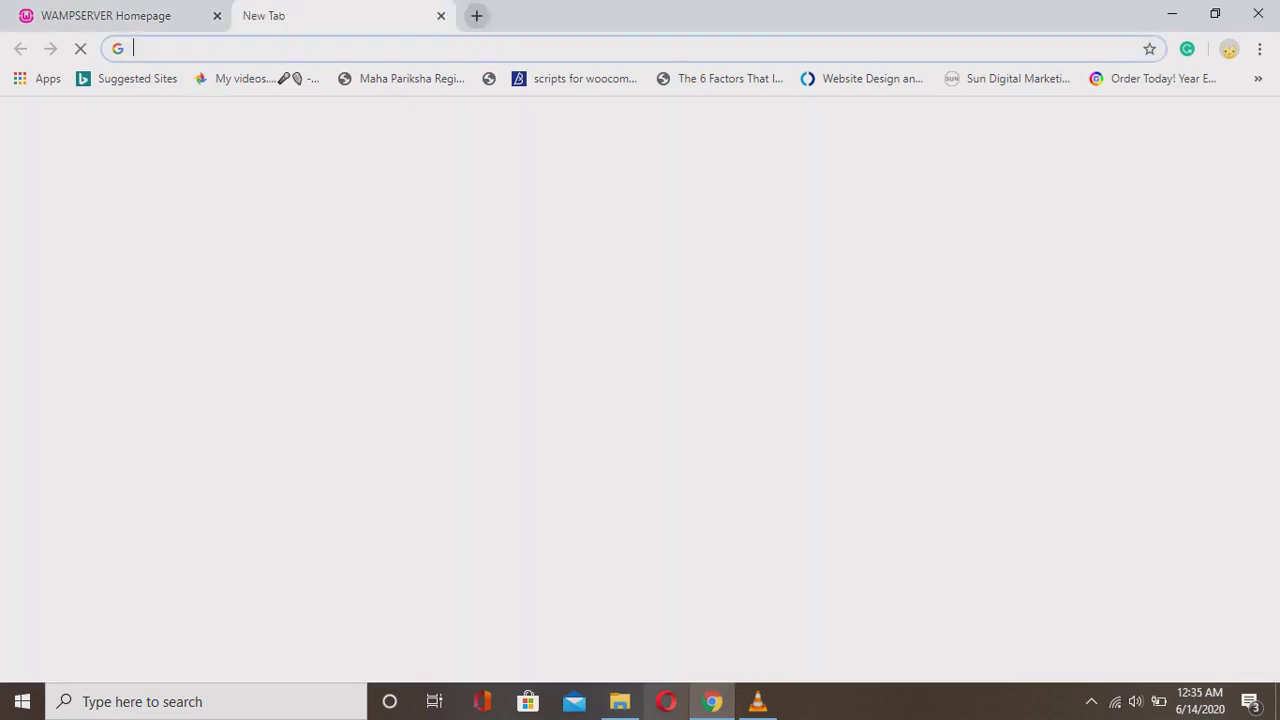
{"action": "type", "text": "wordpress.org"}
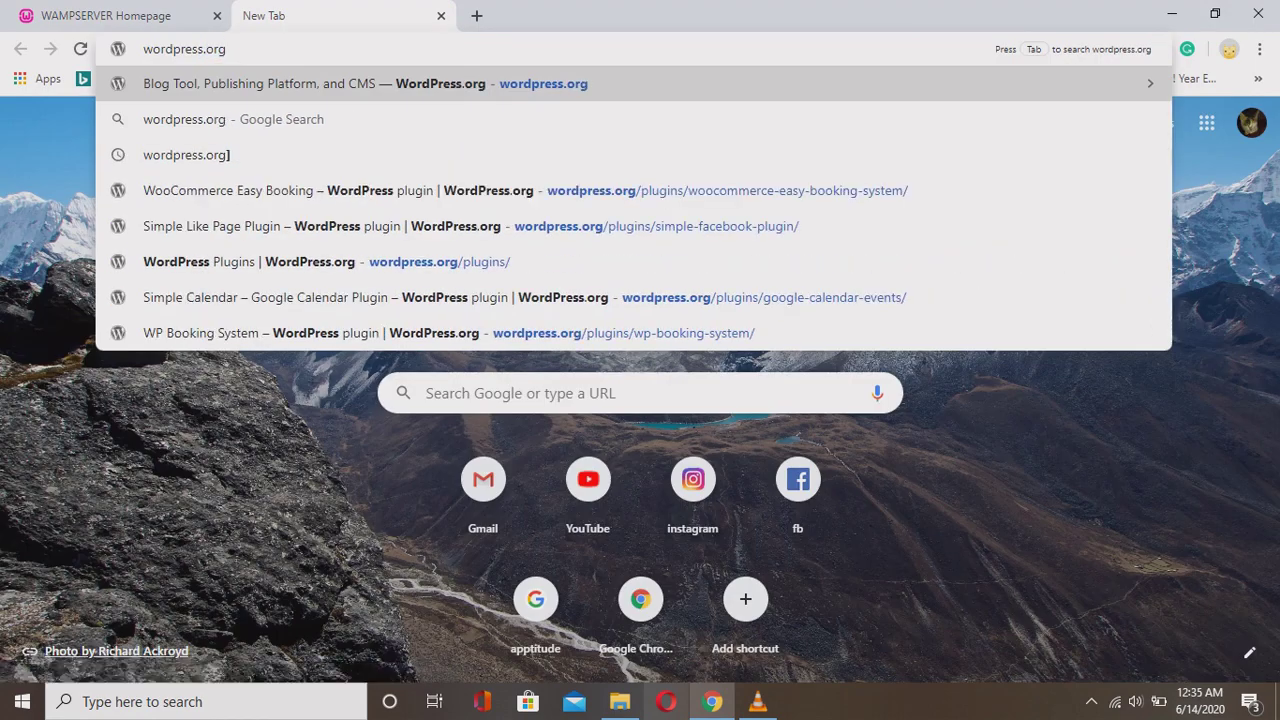
{"action": "key", "text": "Return"}
{"action": "scroll", "coordinate": [640, 390], "scroll_direction": "down", "scroll_amount": 10}
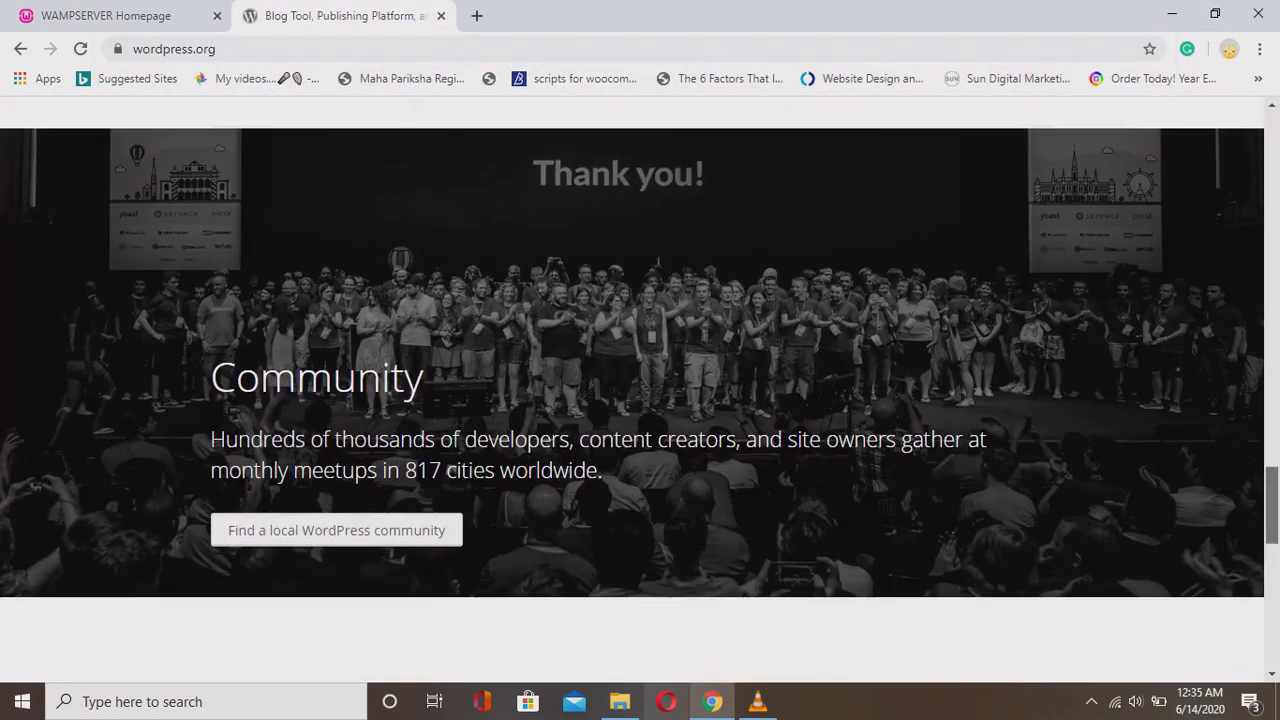
{"action": "scroll", "coordinate": [640, 390], "scroll_direction": "down", "scroll_amount": 5}
{"action": "scroll", "coordinate": [640, 390], "scroll_direction": "up", "scroll_amount": 15}
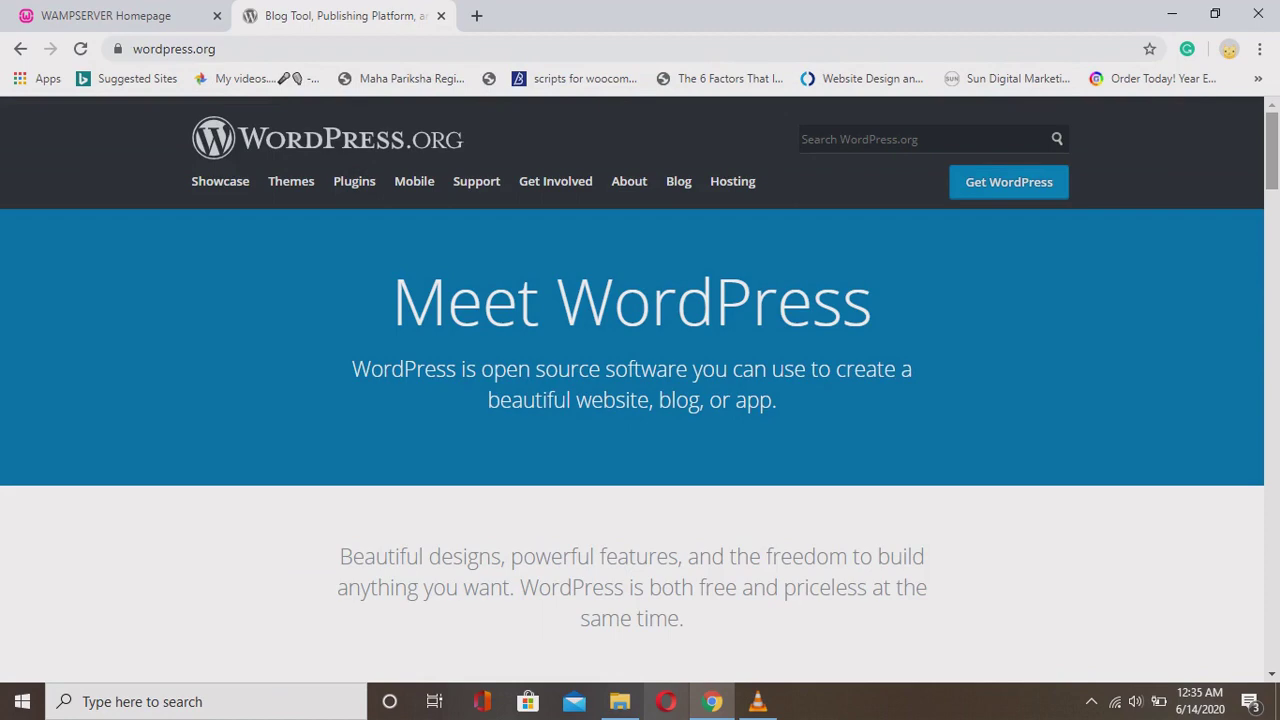
{"action": "scroll", "coordinate": [640, 390], "scroll_direction": "down", "scroll_amount": 5}
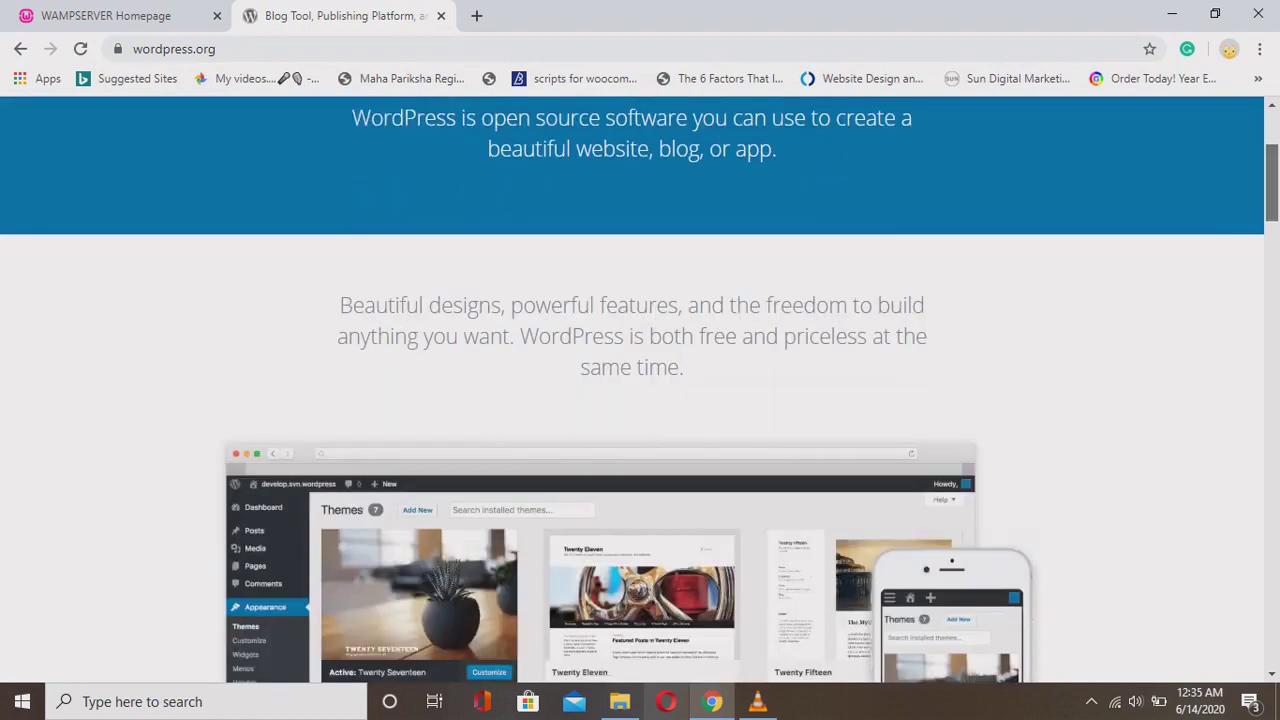
{"action": "scroll", "coordinate": [640, 390], "scroll_direction": "up", "scroll_amount": 5}
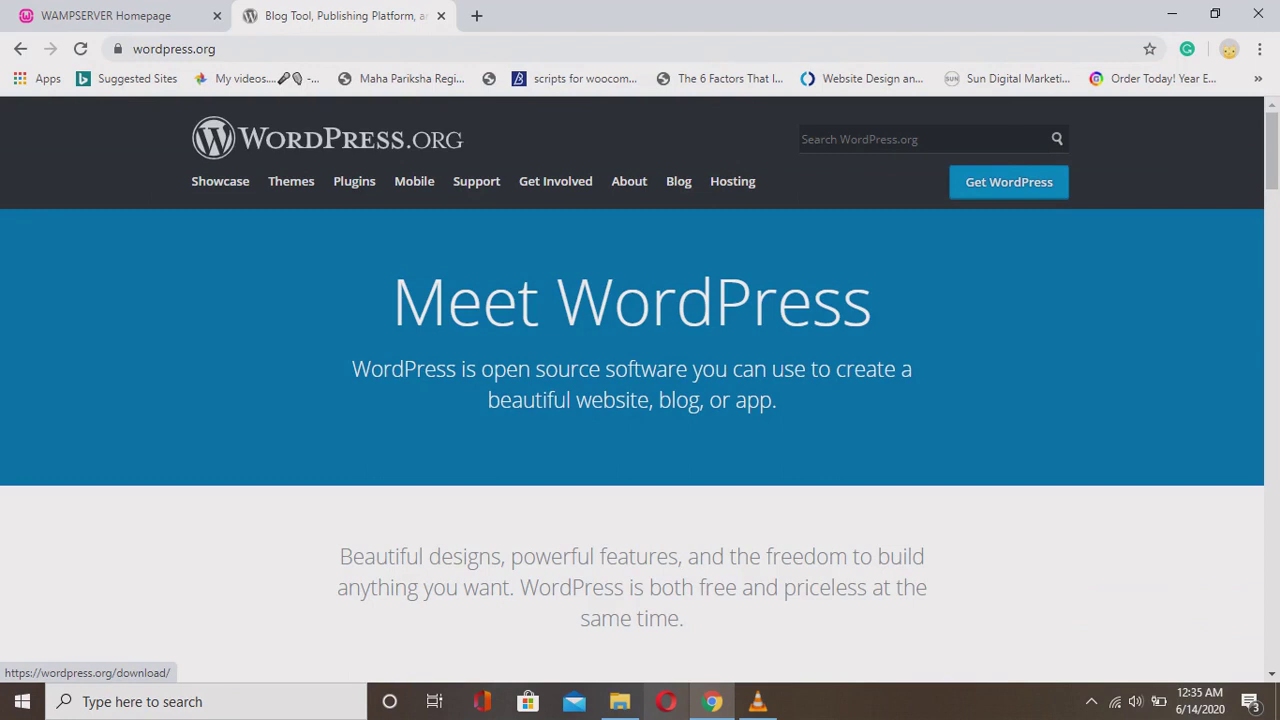
{"action": "left_click", "coordinate": [1009, 182]}
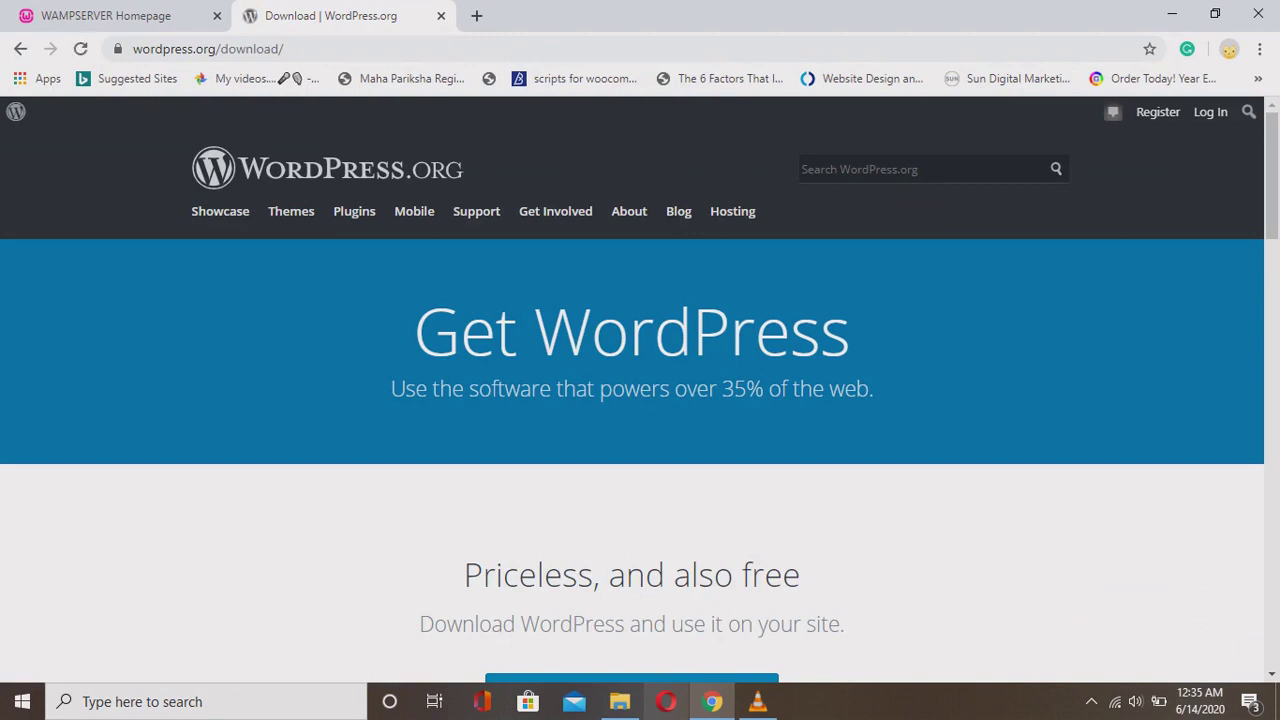
{"action": "scroll", "coordinate": [640, 400], "scroll_direction": "down", "scroll_amount": 3}
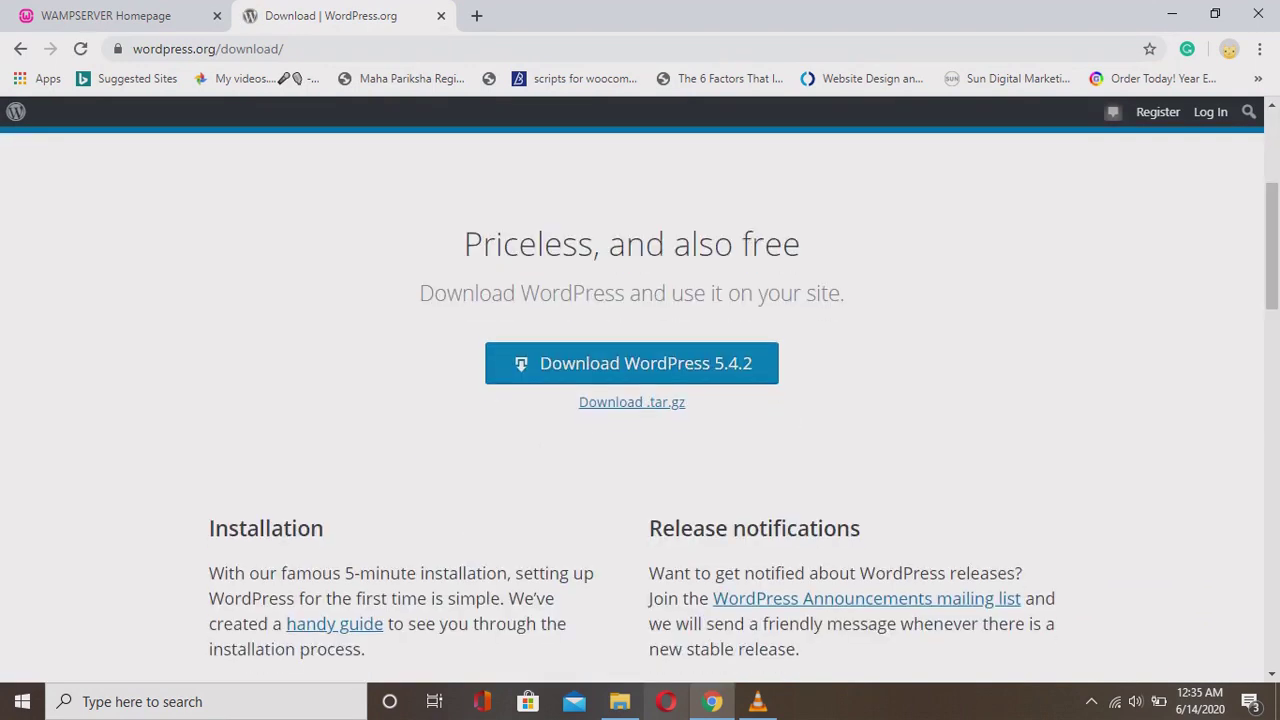
Download wordpress-5.4.2.zip and save it into C:\wamp64\www\first project.
{"action": "left_click", "coordinate": [632, 363]}
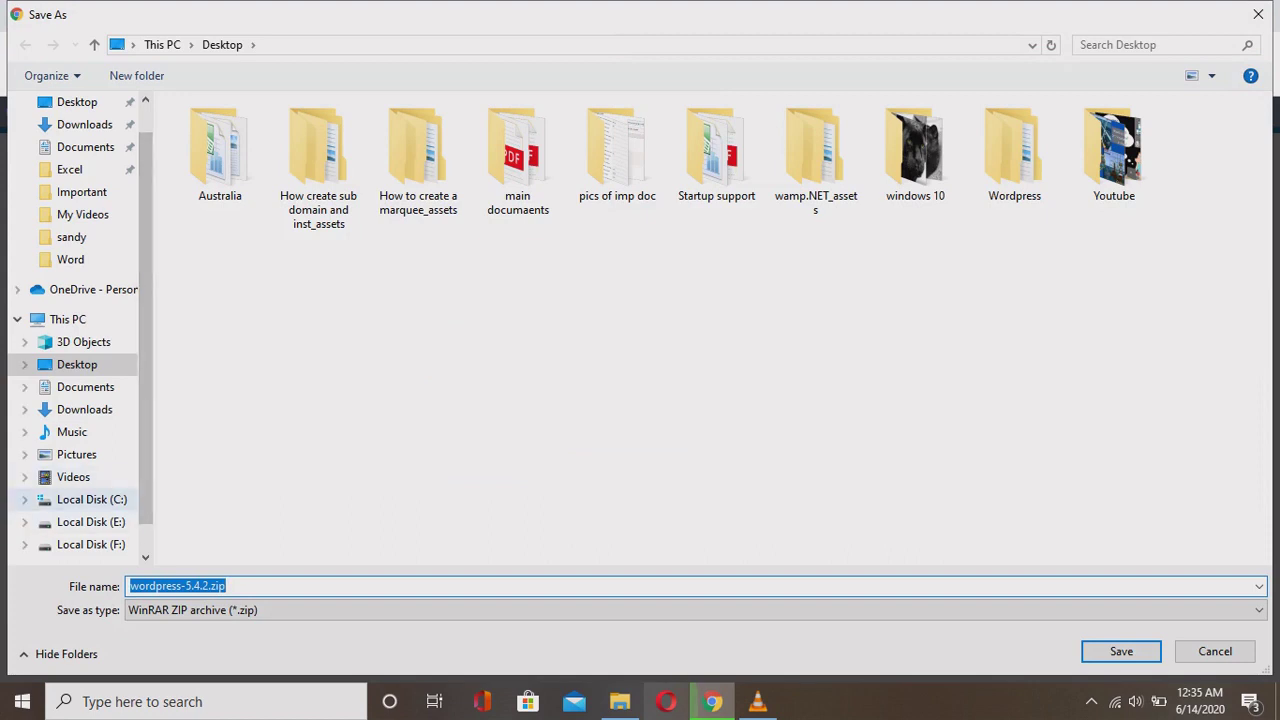
{"action": "left_click", "coordinate": [91, 499]}
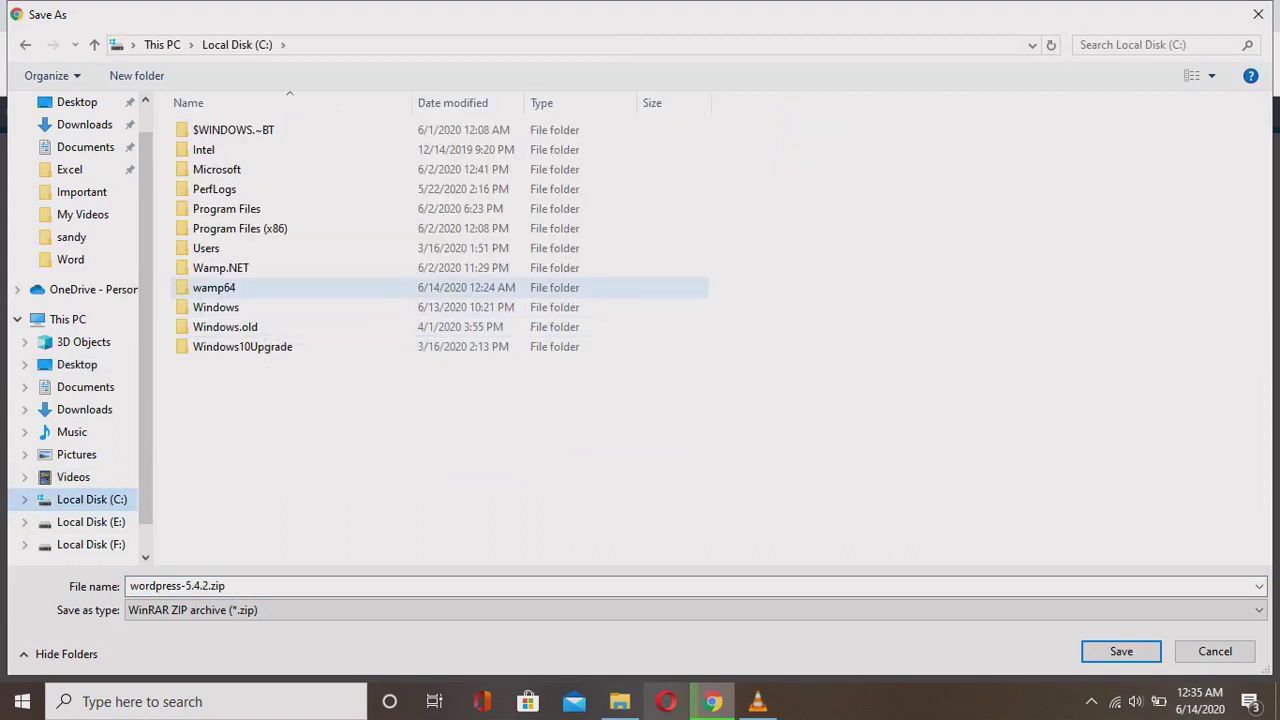
{"action": "double_click", "coordinate": [214, 287]}
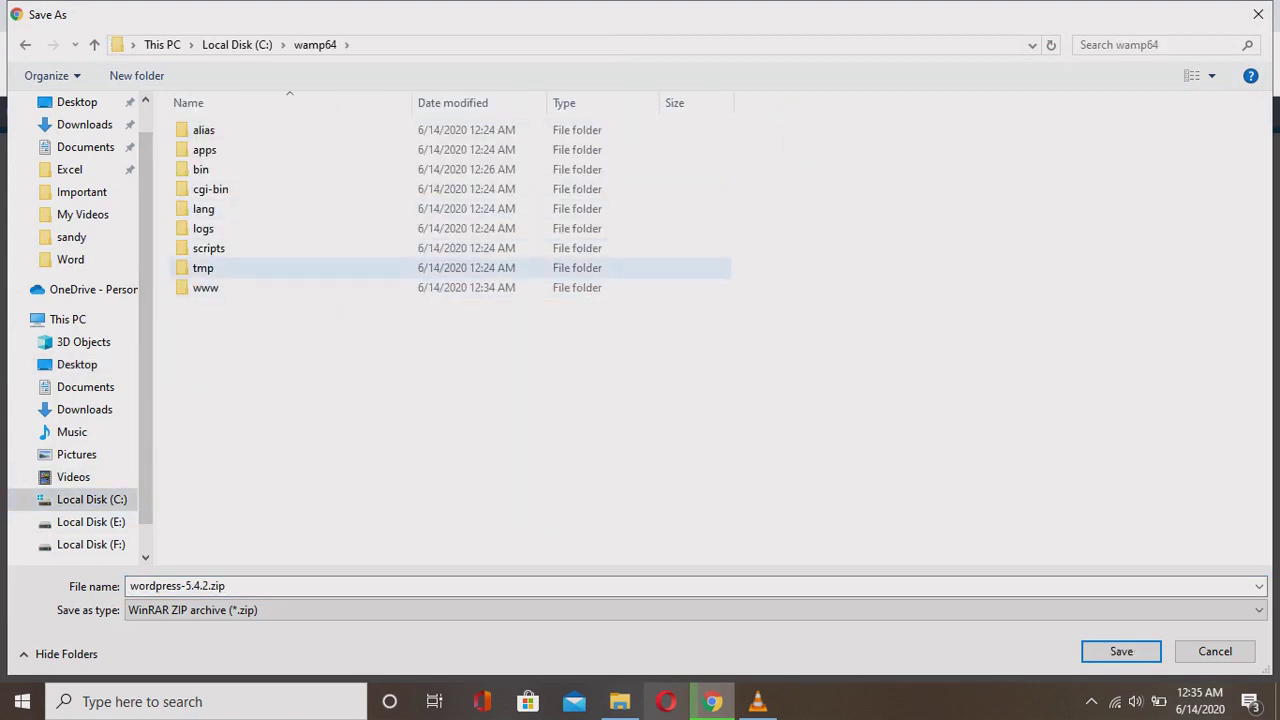
{"action": "double_click", "coordinate": [205, 287]}
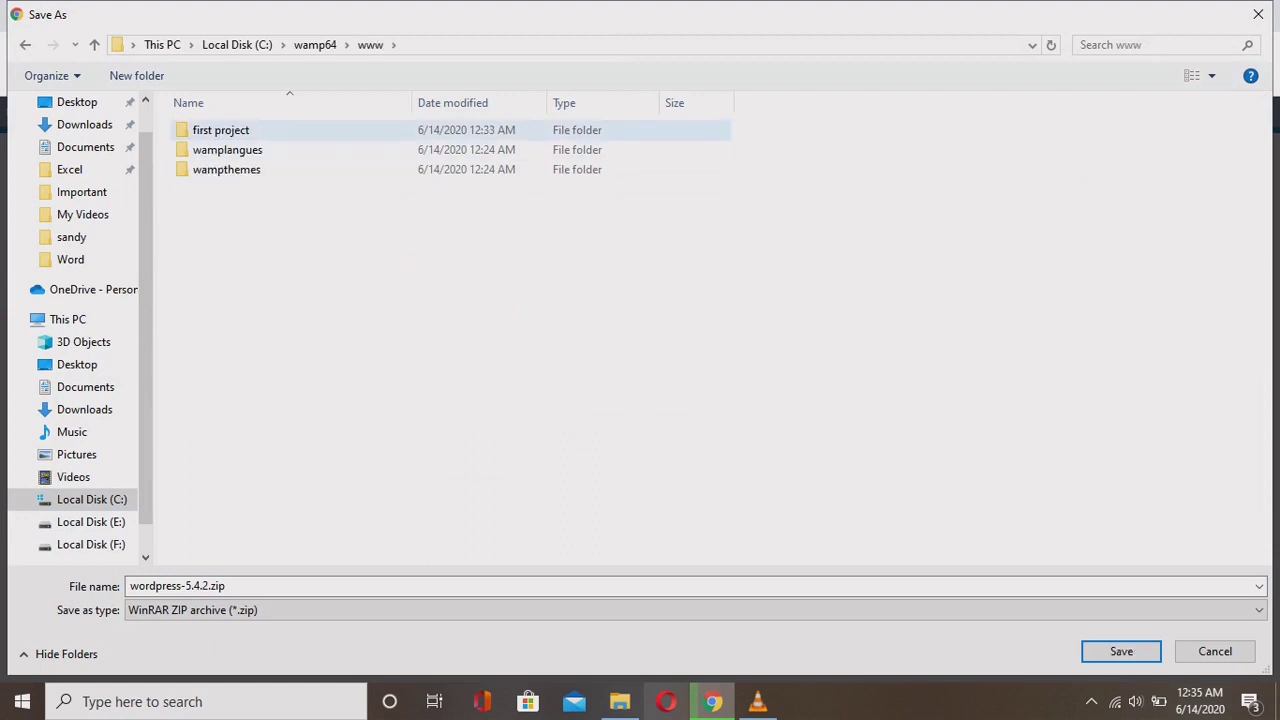
{"action": "double_click", "coordinate": [220, 130]}
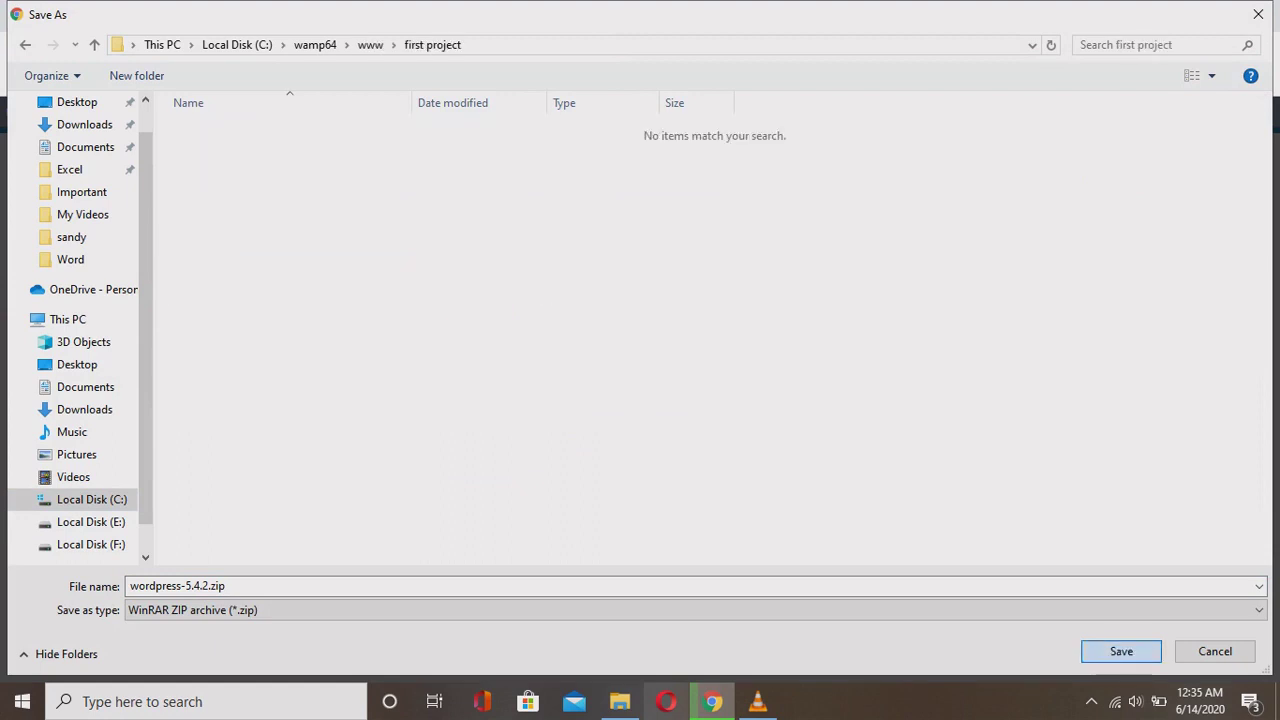
{"action": "left_click", "coordinate": [1121, 651]}
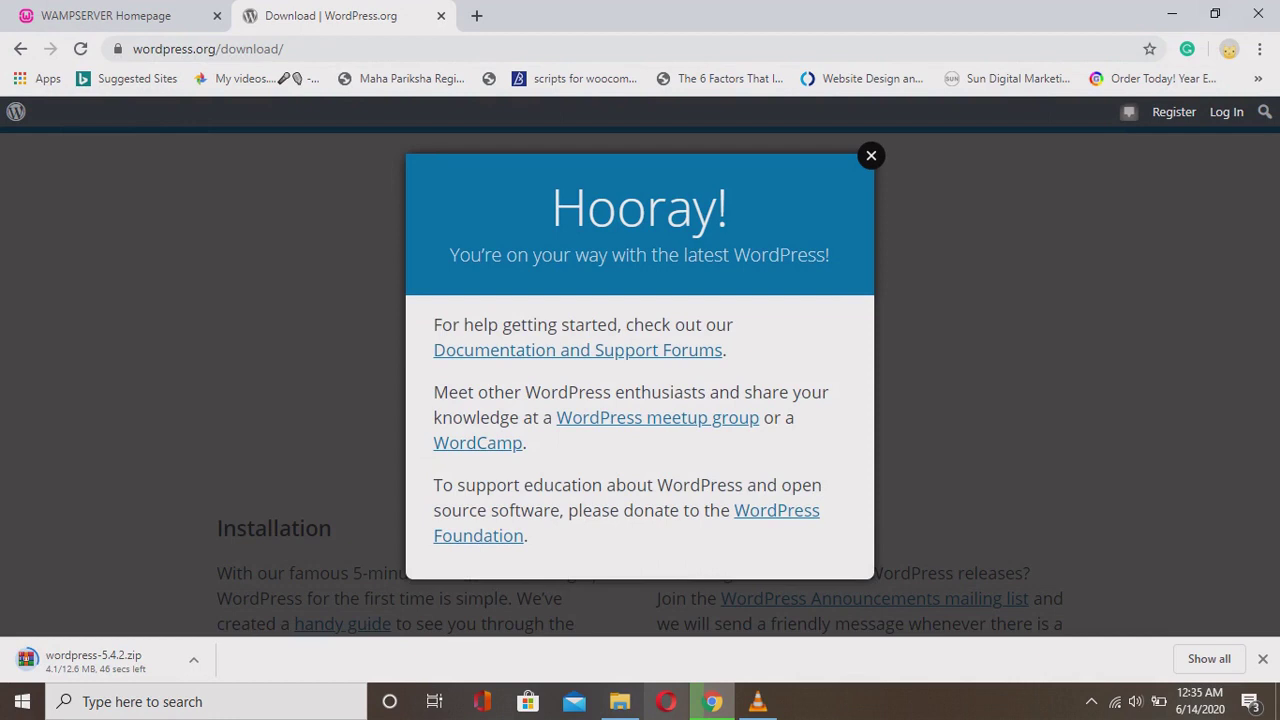
{"action": "left_click", "coordinate": [871, 155]}
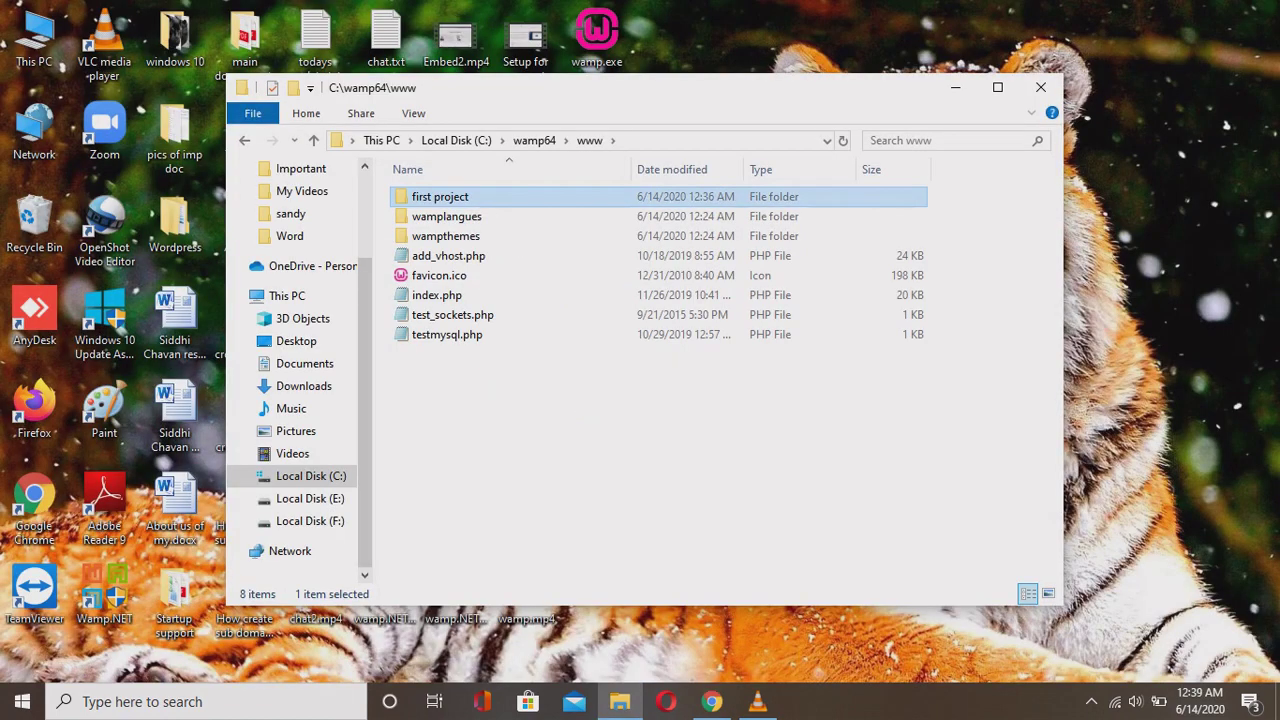
Rename the 'first project' folder to 'firstproject' by removing the space.
{"action": "right_click", "coordinate": [506, 197]}
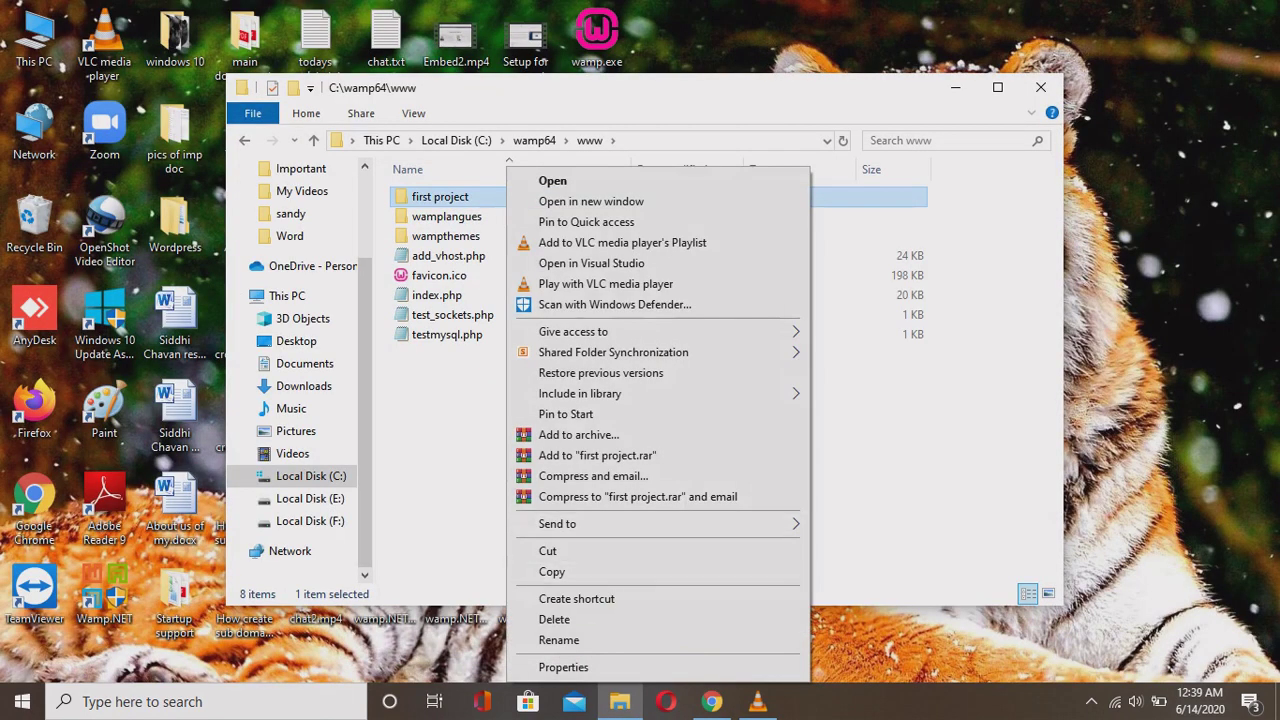
{"action": "left_click", "coordinate": [559, 640]}
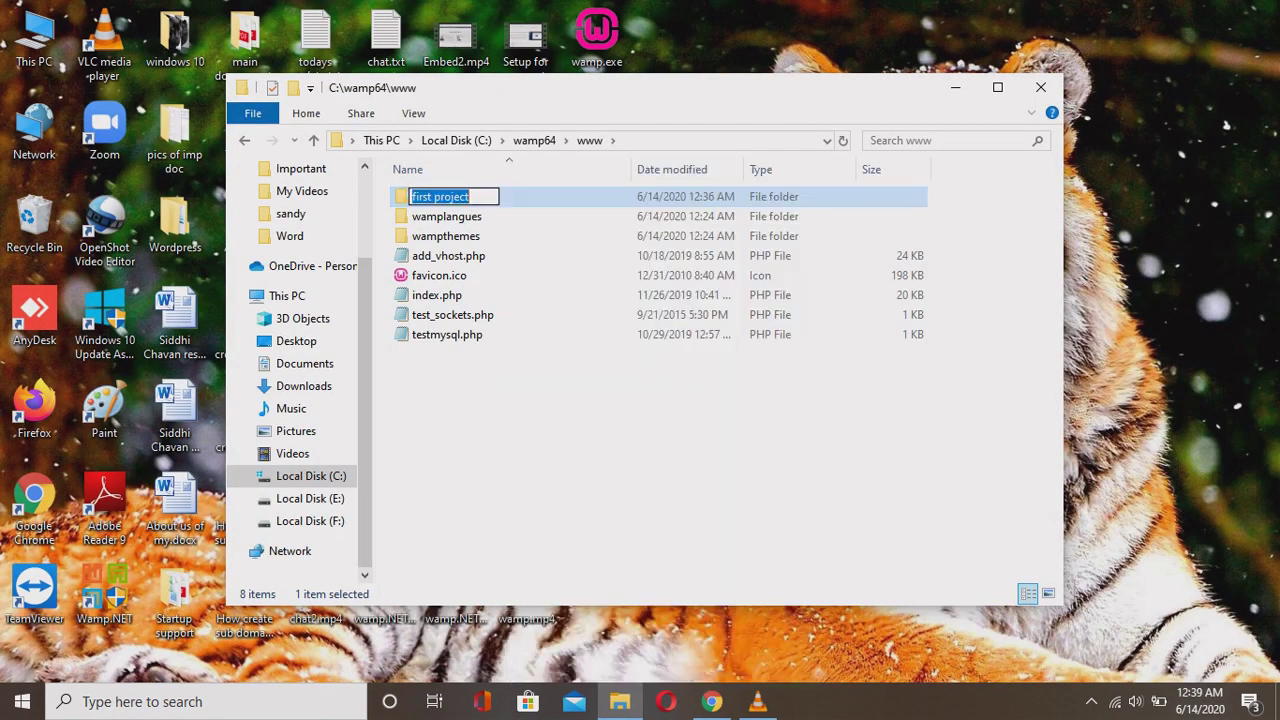
{"action": "left_click", "coordinate": [411, 197]}
{"action": "key", "text": "Right"}
{"action": "key", "text": "Right"}
{"action": "key", "text": "Right"}
{"action": "key", "text": "Right"}
{"action": "key", "text": "Right"}
{"action": "key", "text": "Right"}
{"action": "key", "text": "BackSpace"}
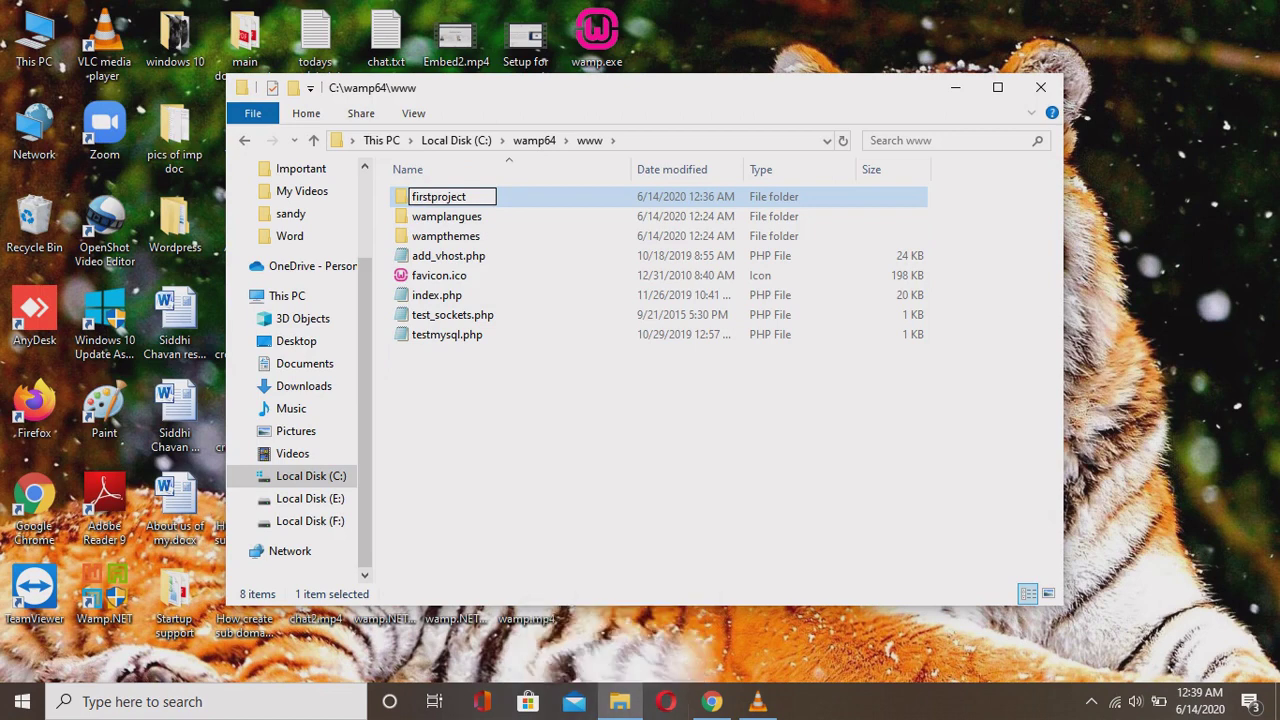
{"action": "key", "text": "Return"}
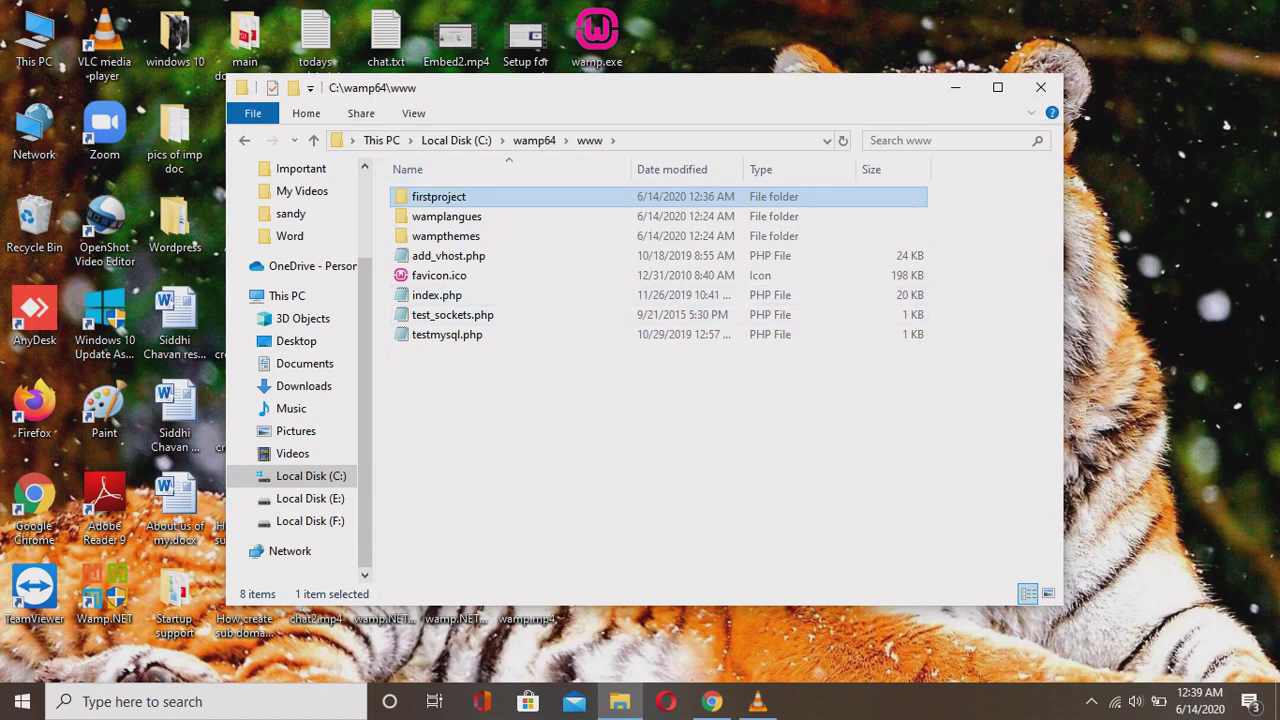
Open firstproject and start extracting wordpress-5.4.2.zip with Extract files.
{"action": "key", "text": "Return"}
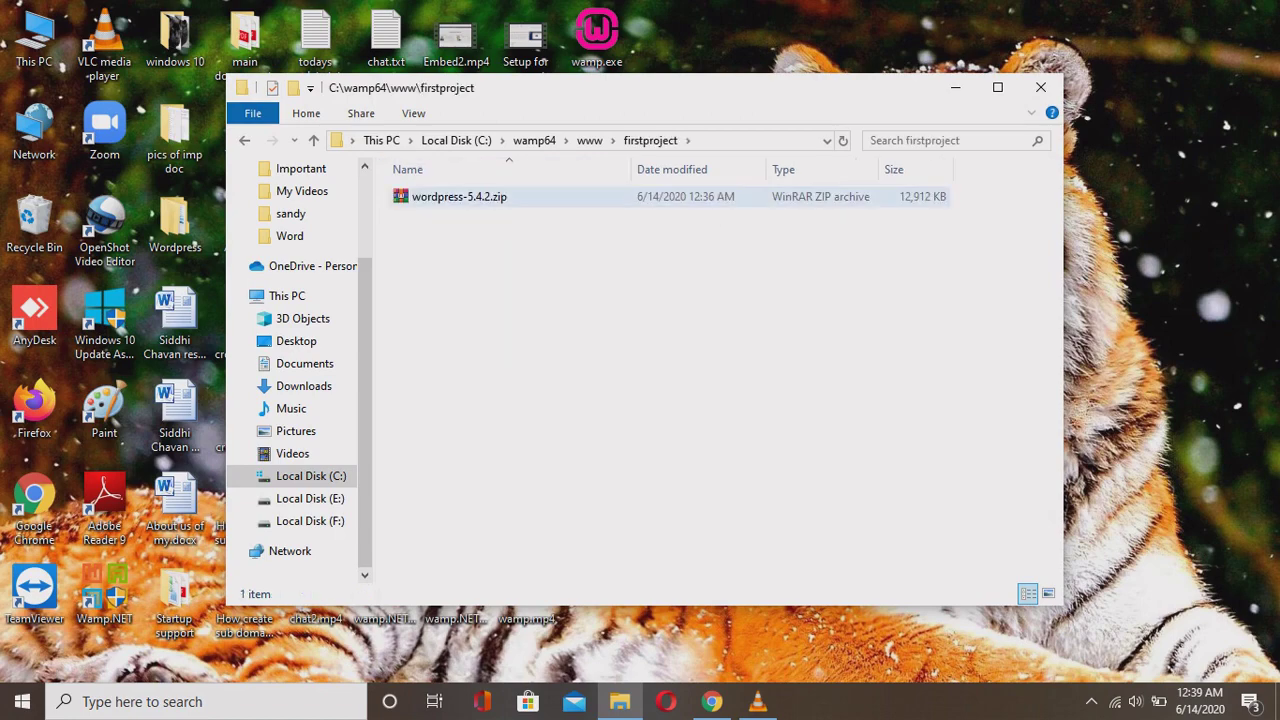
{"action": "left_click", "coordinate": [459, 196]}
{"action": "right_click", "coordinate": [484, 200]}
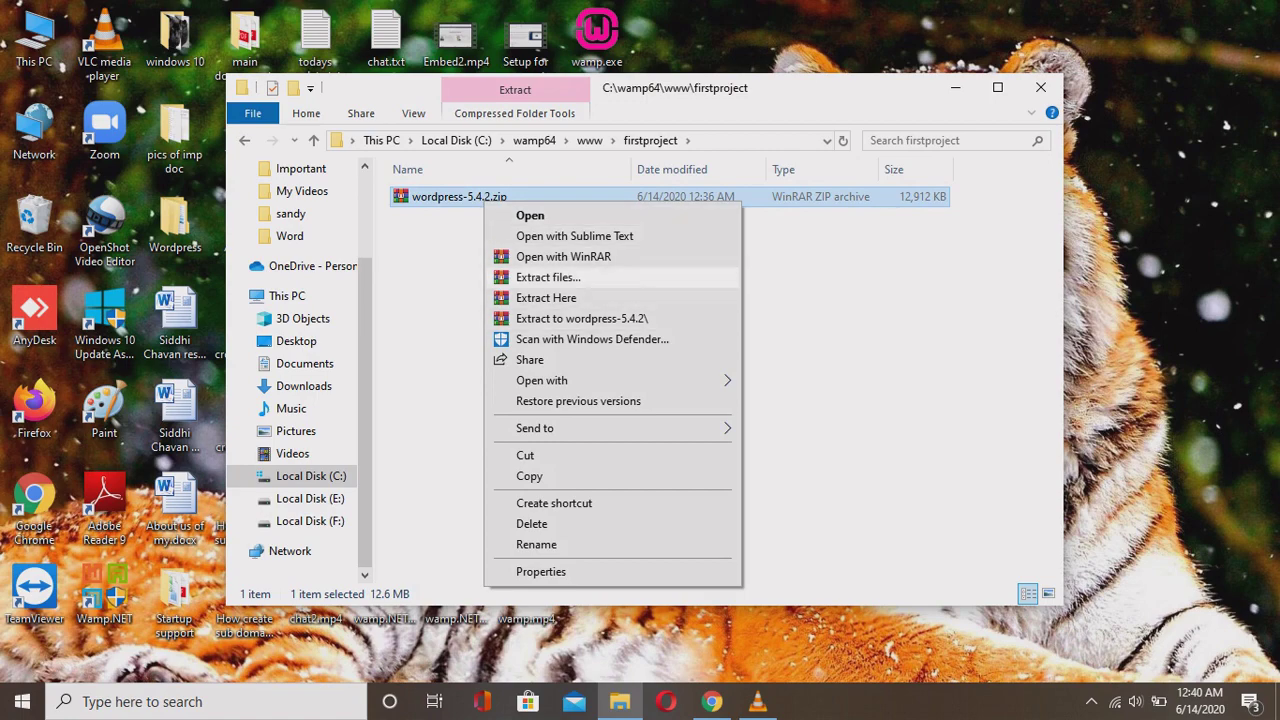
{"action": "left_click", "coordinate": [548, 277]}
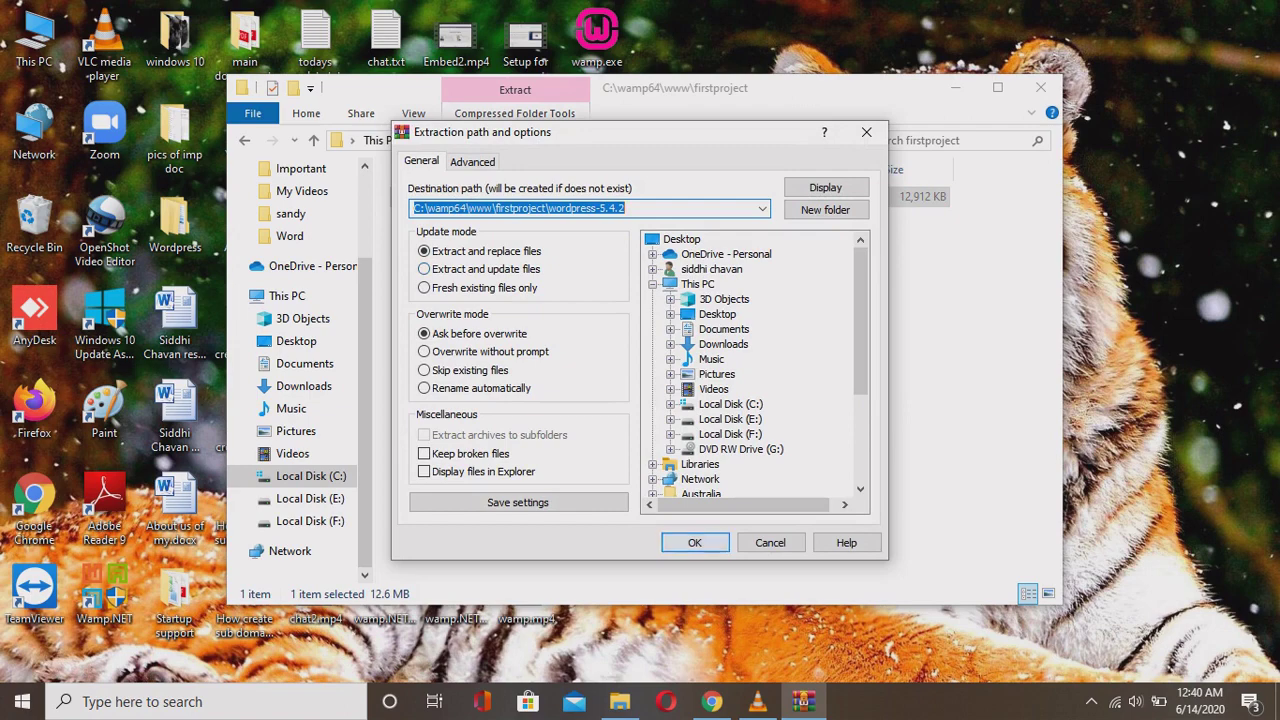
Accept the extraction destination C:\wamp64\www\firstproject\wordpress-5.4.2.
{"action": "key", "text": "Return"}
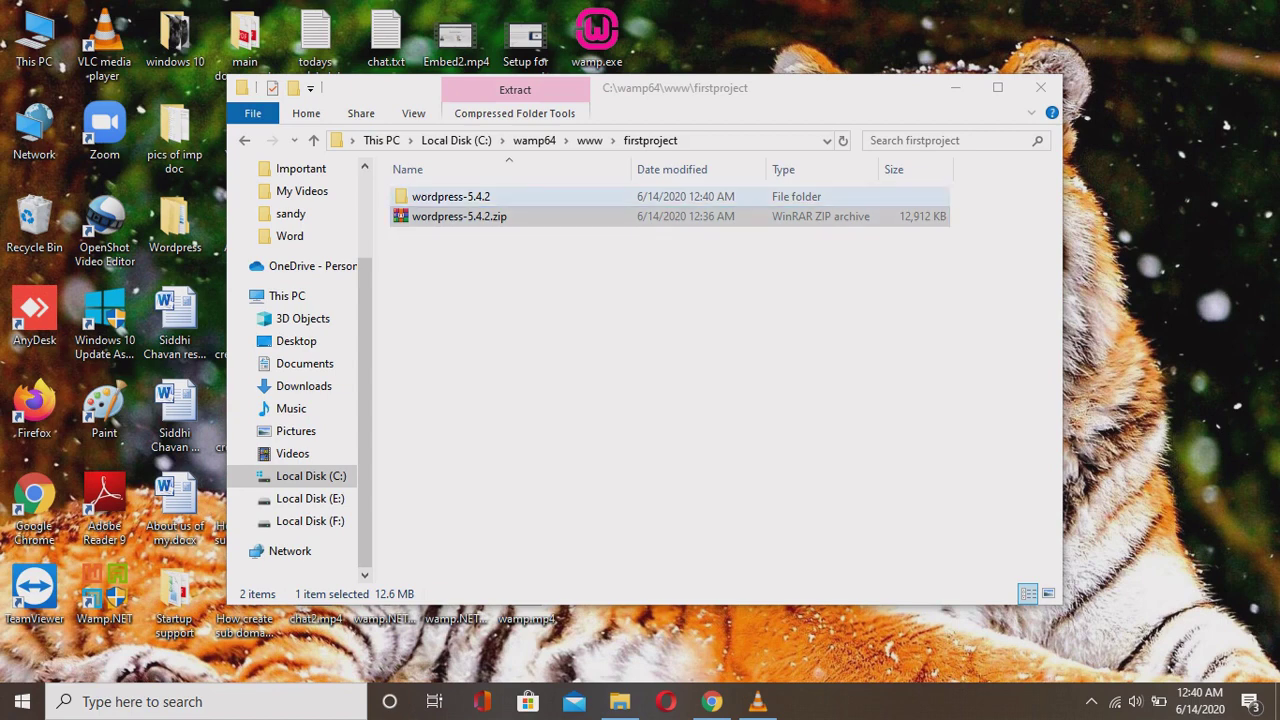
Cut the inner wordpress folder from wordpress-5.4.2 and move it up into firstproject.
{"action": "key", "text": "Up"}
{"action": "key", "text": "Return"}
{"action": "key", "text": "Down"}
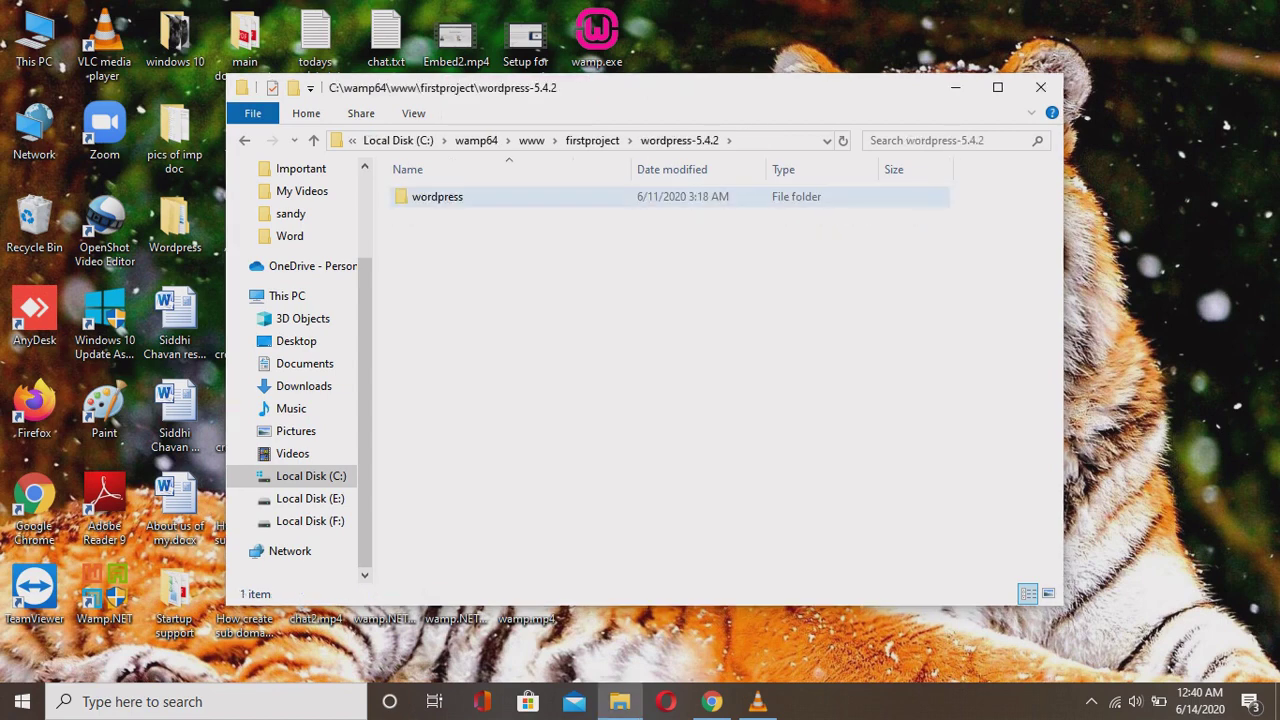
{"action": "key", "text": "Return"}
{"action": "key", "text": "Down"}
{"action": "key", "text": "Down"}
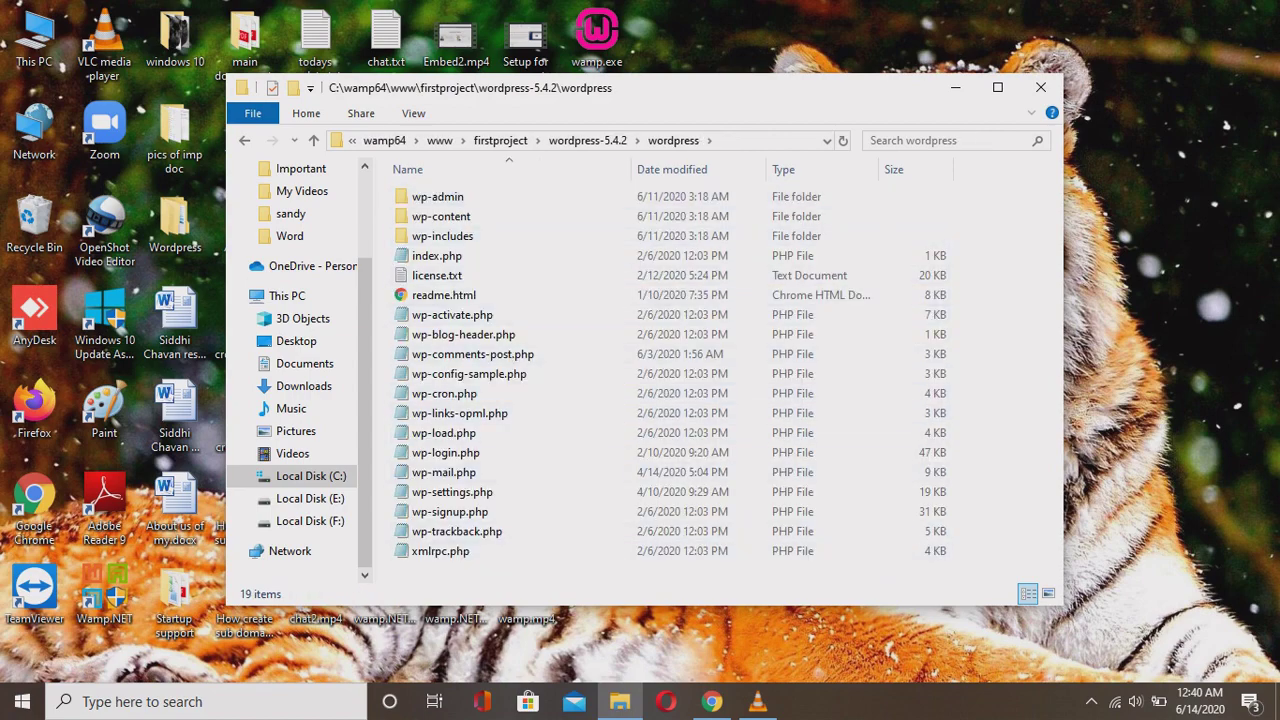
{"action": "left_click", "coordinate": [313, 140]}
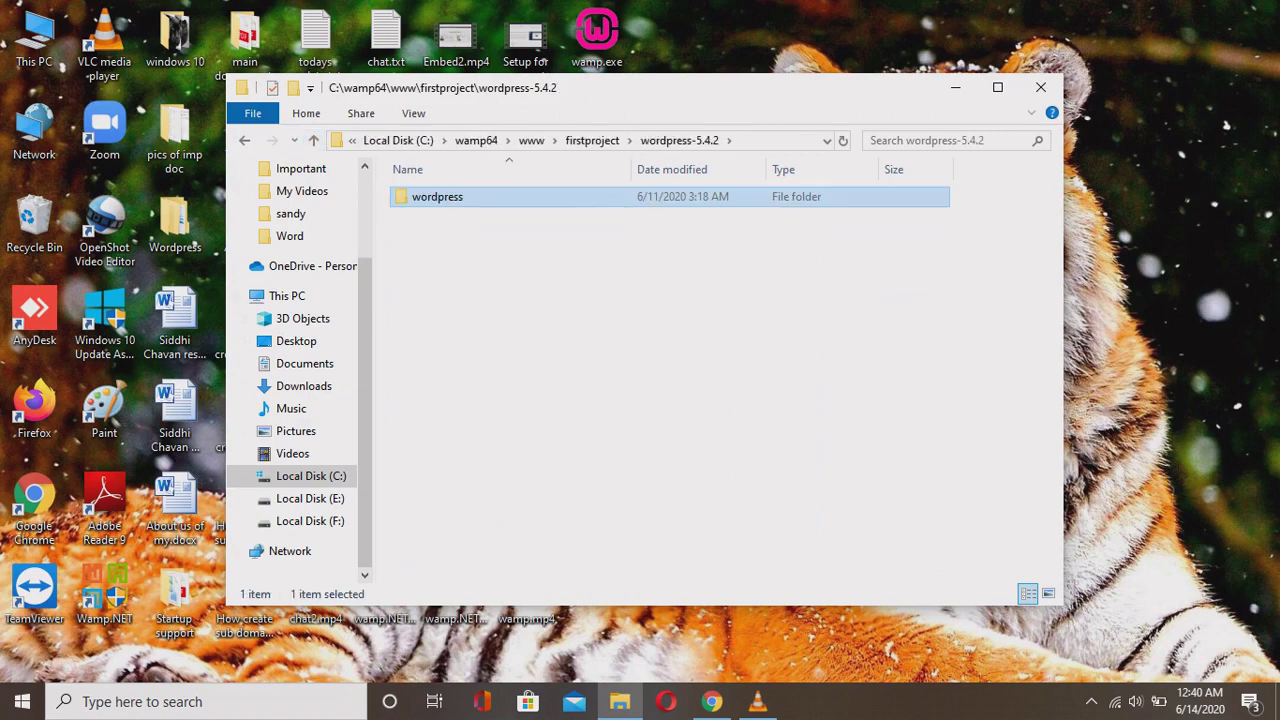
{"action": "right_click", "coordinate": [563, 196]}
{"action": "left_click", "coordinate": [605, 551]}
{"action": "left_click", "coordinate": [313, 140]}
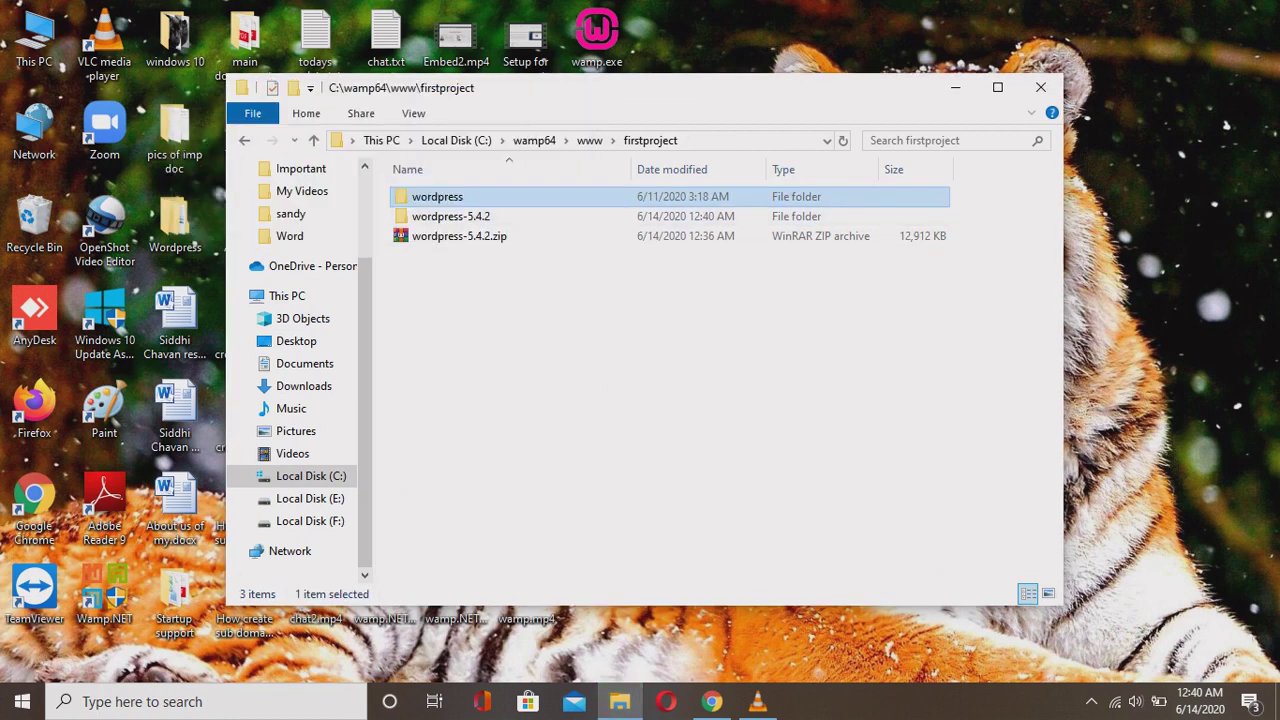
Delete the leftover wordpress-5.4.2 folder, keeping the wordpress folder and zip.
{"action": "left_click", "coordinate": [450, 216]}
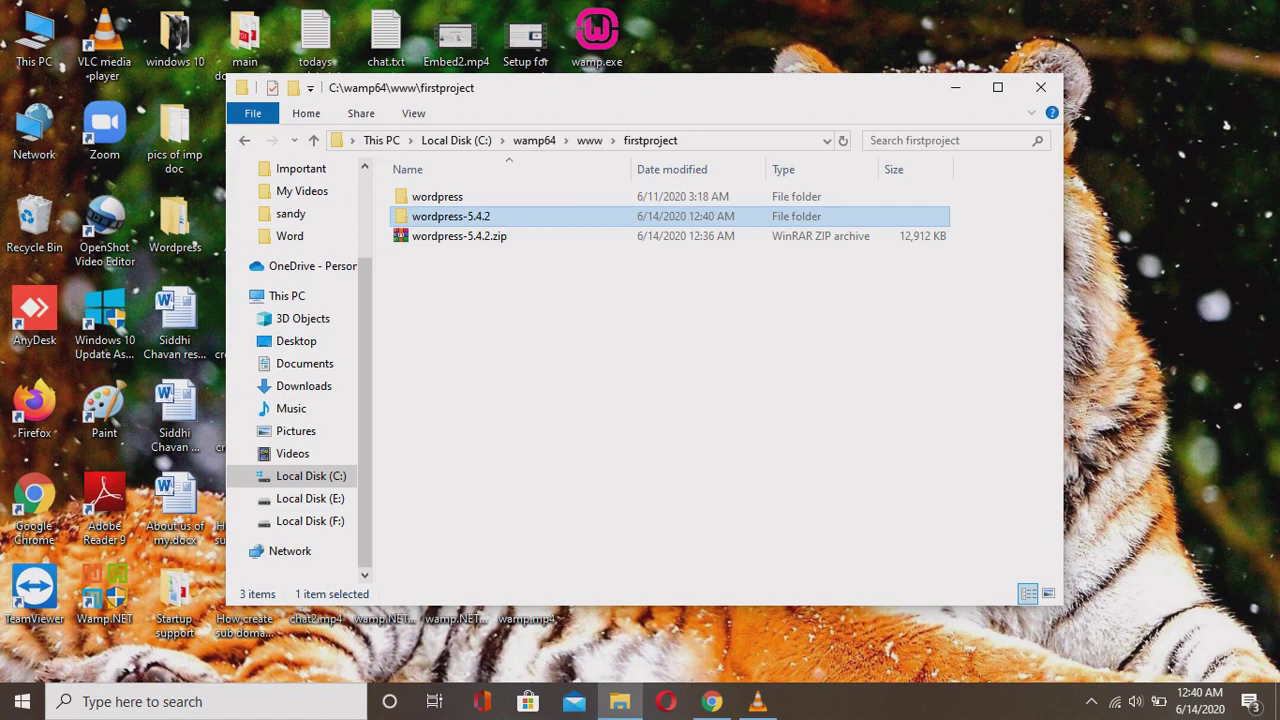
{"action": "right_click", "coordinate": [508, 216]}
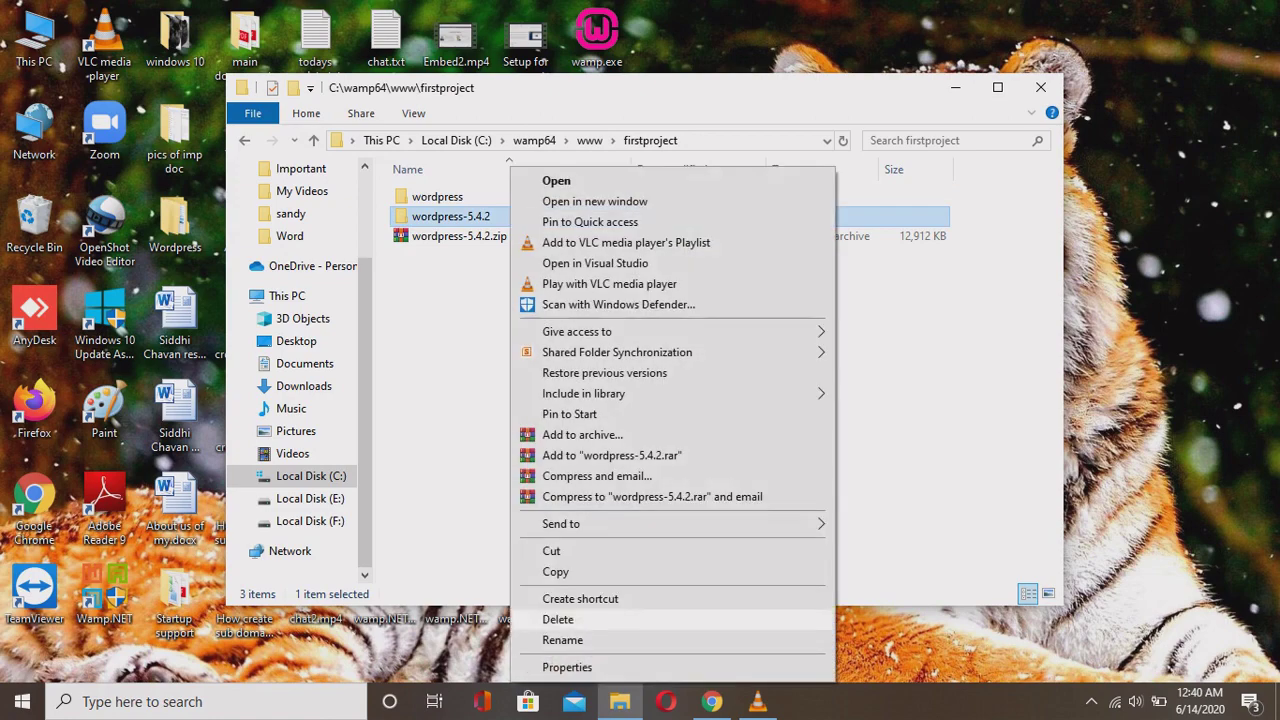
{"action": "left_click", "coordinate": [560, 614]}
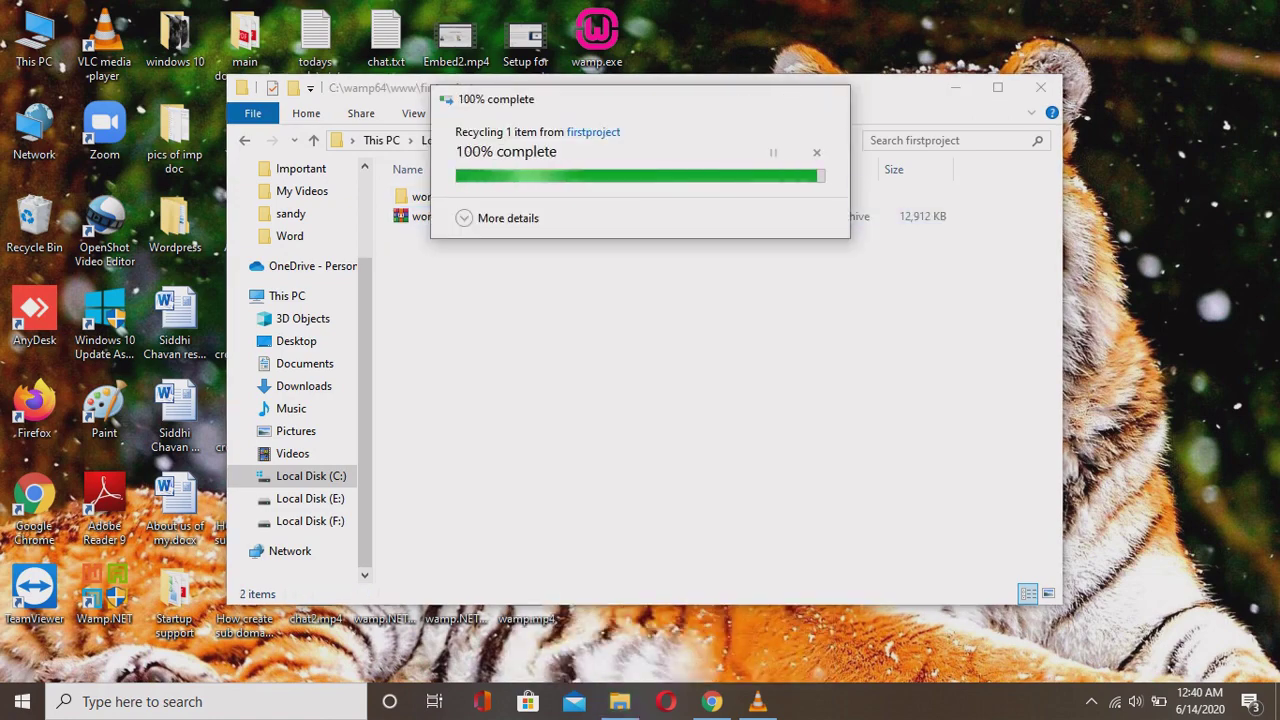
{"action": "left_click", "coordinate": [437, 196]}
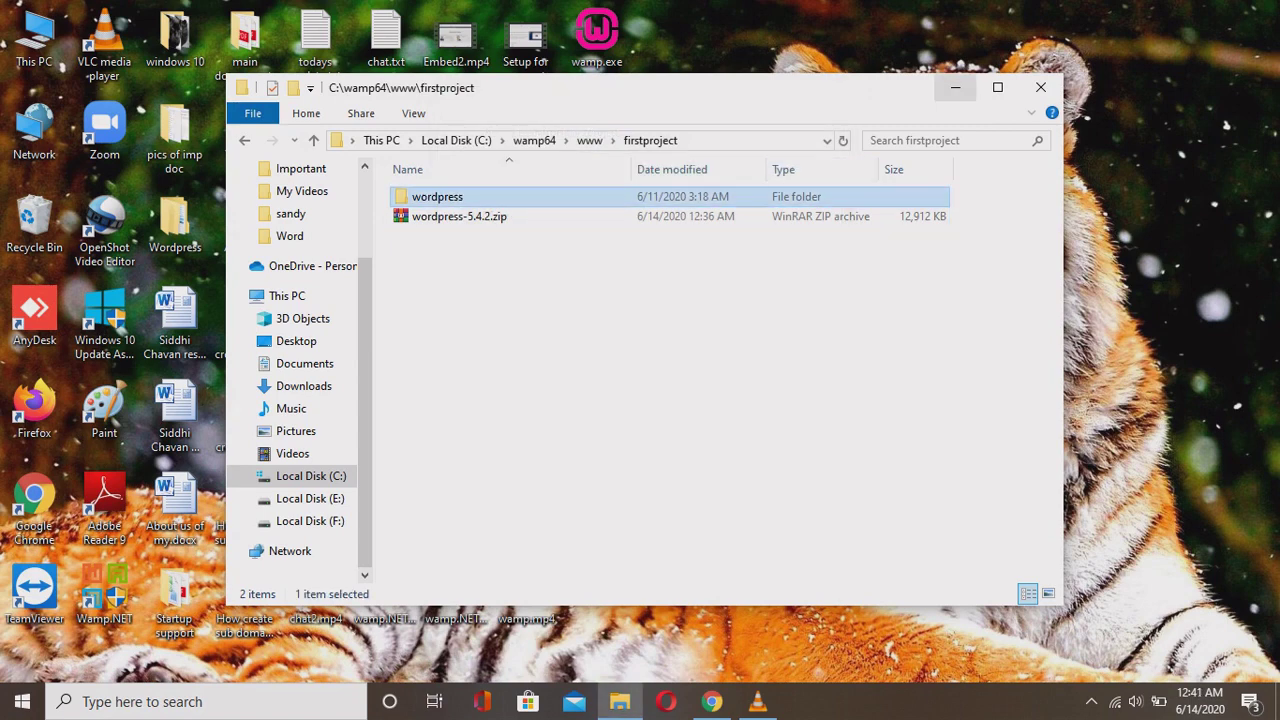
{"action": "left_click", "coordinate": [712, 701]}
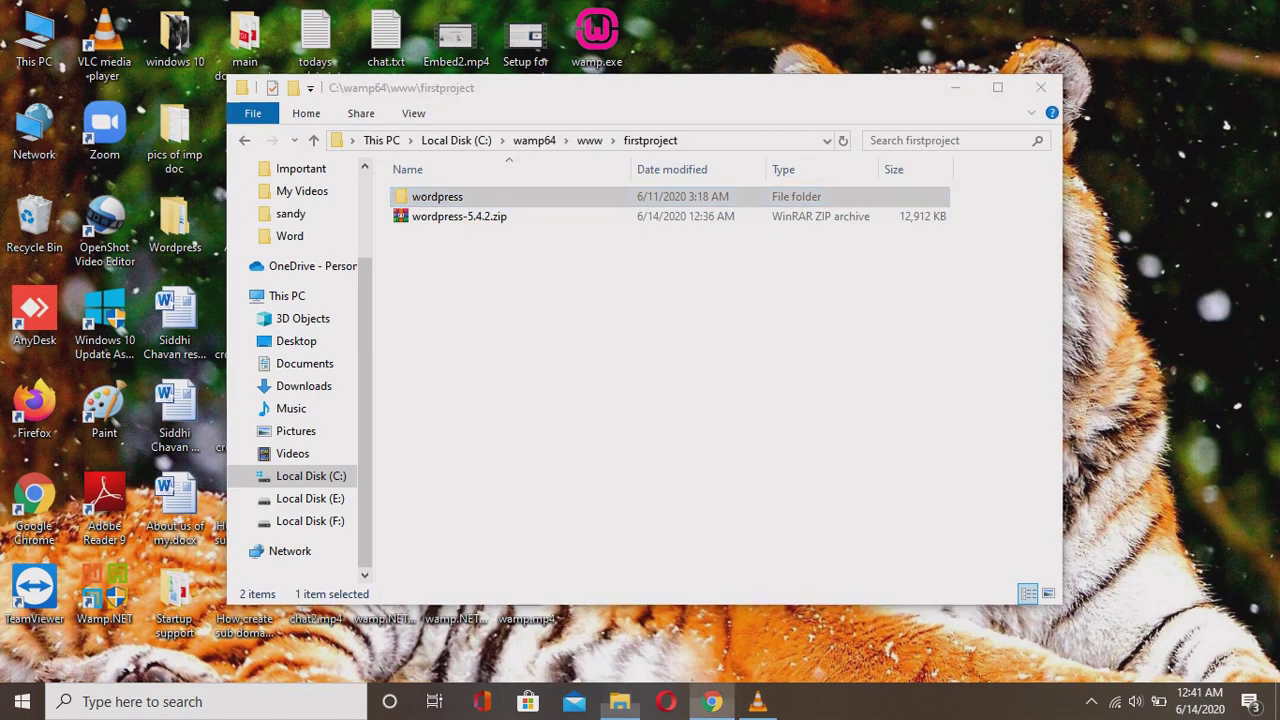
Reload the localhost homepage to confirm firstproject under Your Projects.
{"action": "key", "text": "F5"}
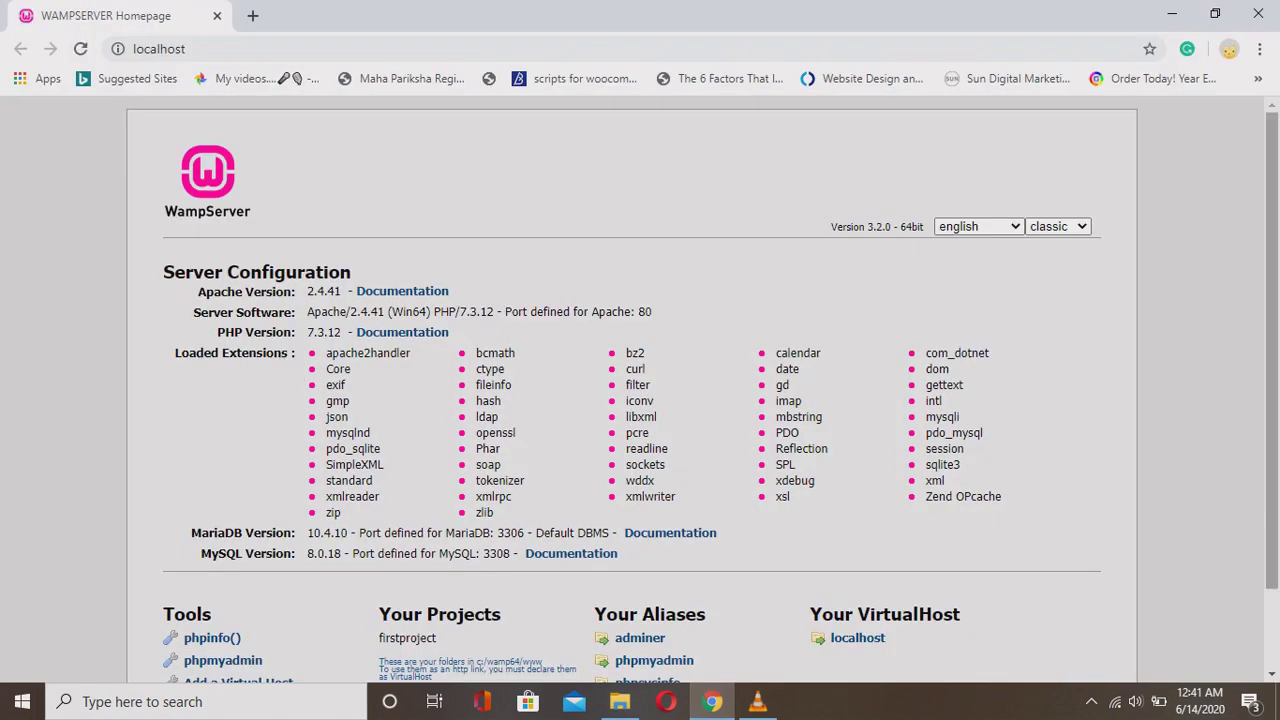
{"action": "left_click_drag", "start_coordinate": [436, 638], "coordinate": [184, 660]}
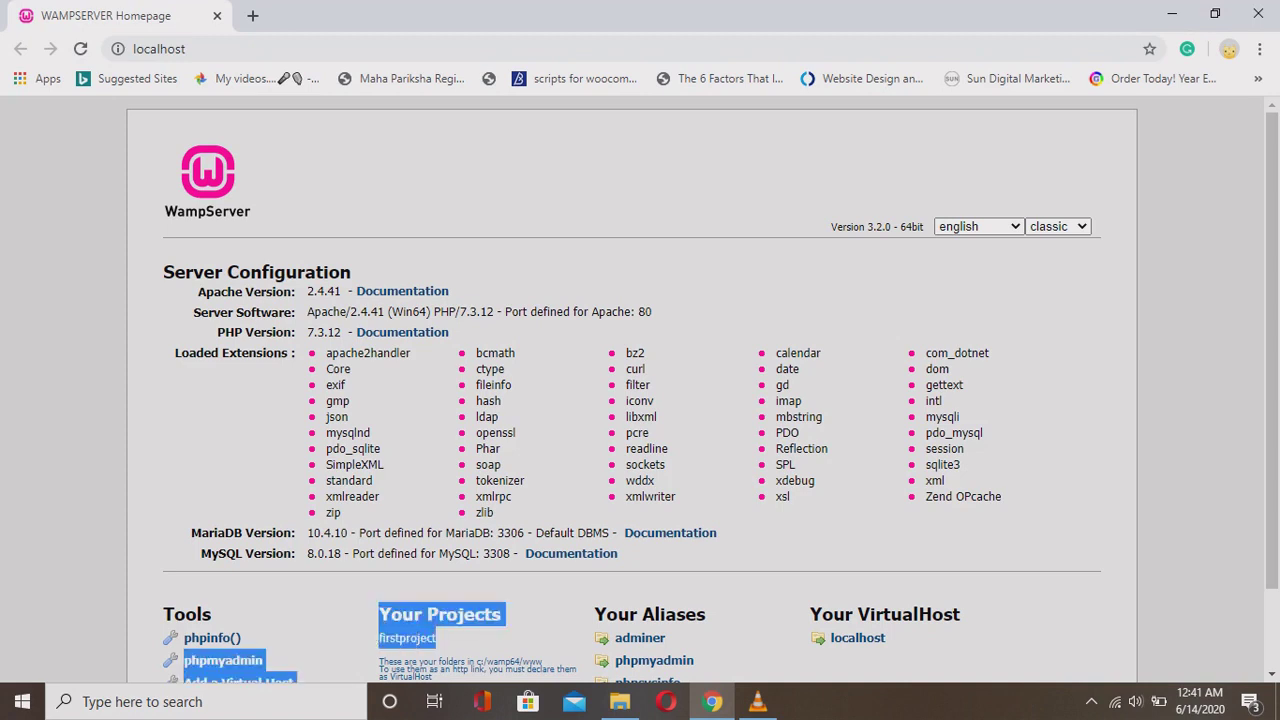
{"action": "left_click", "coordinate": [184, 660]}
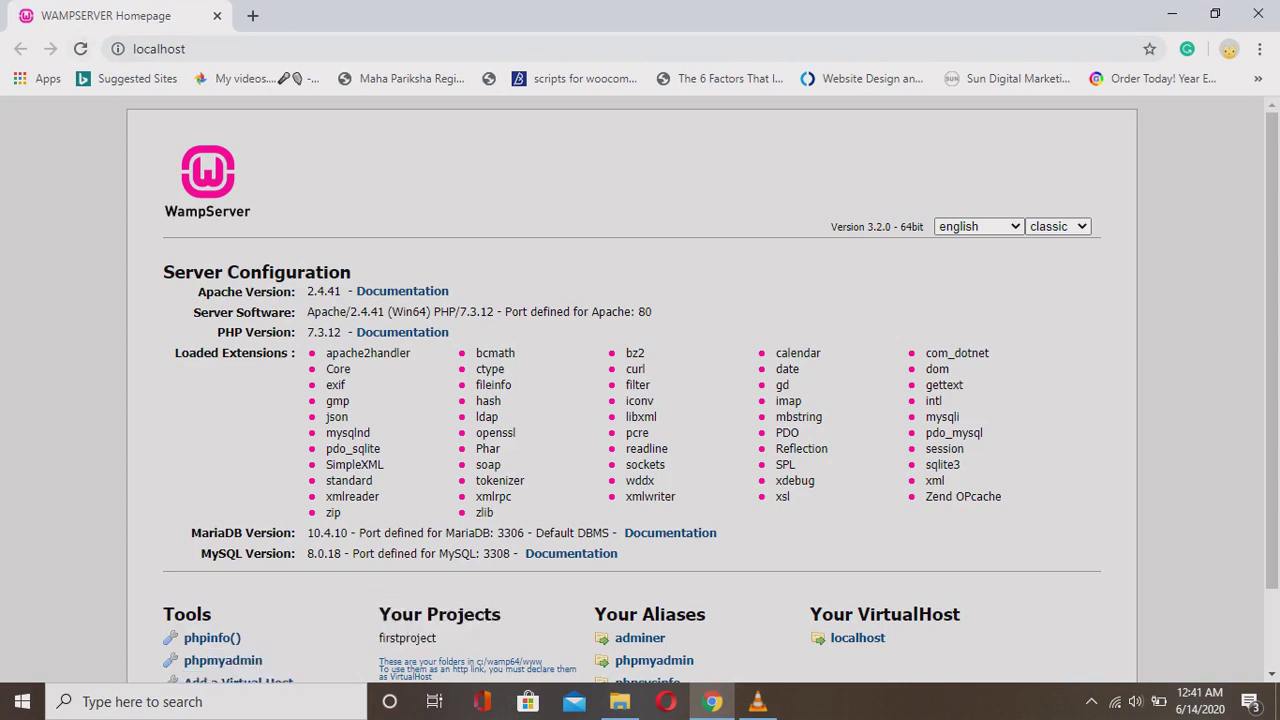
Load localhost/firstproject/ in a new tab.
{"action": "left_click", "coordinate": [252, 15]}
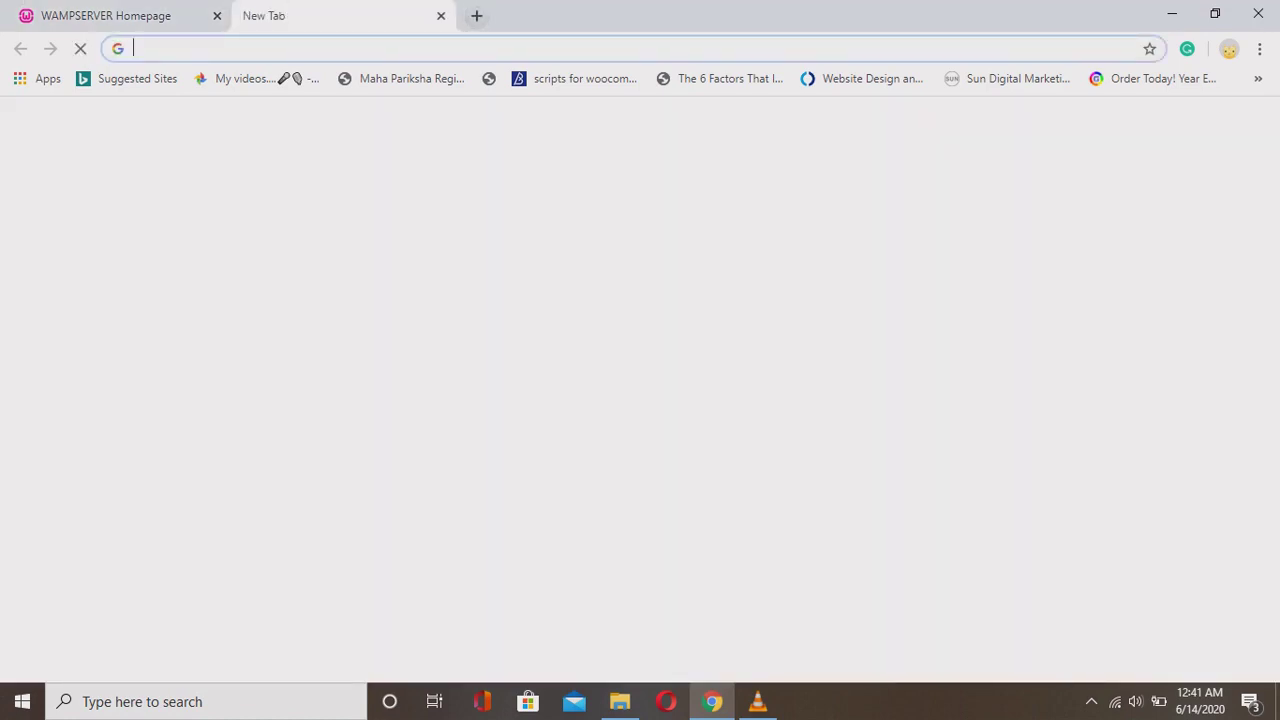
{"action": "type", "text": "loc"}
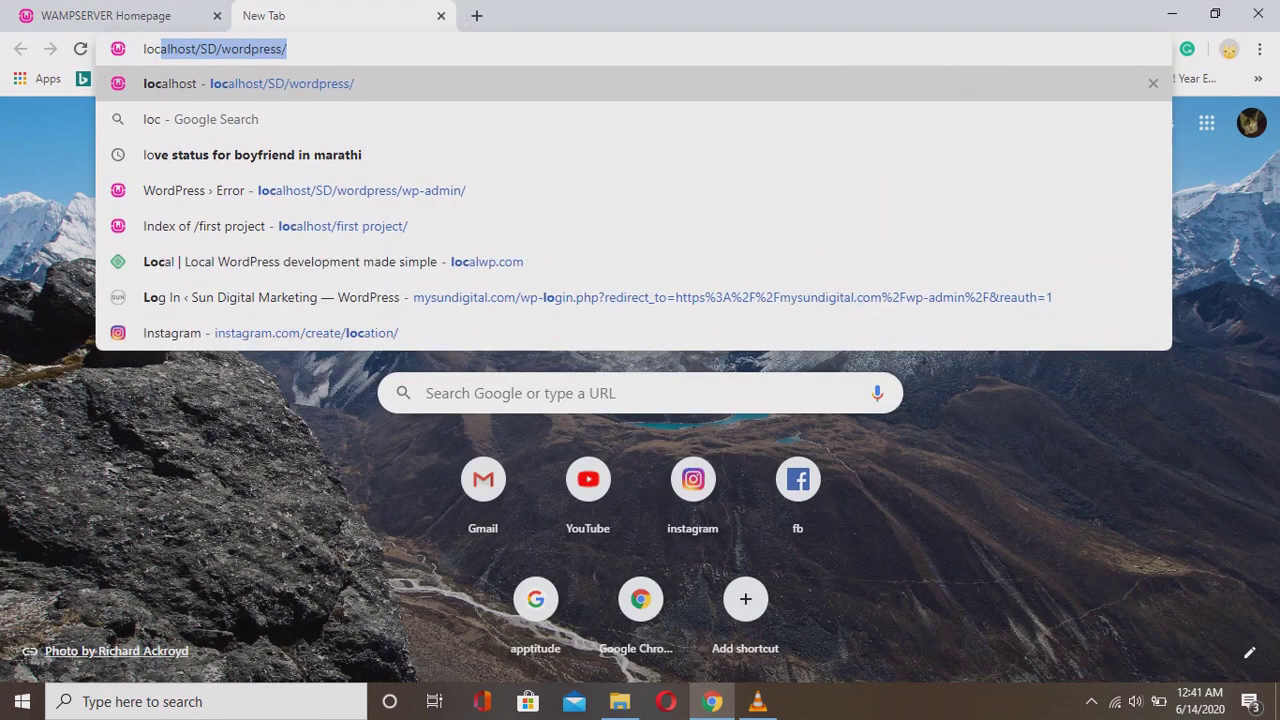
{"action": "type", "text": "alh"}
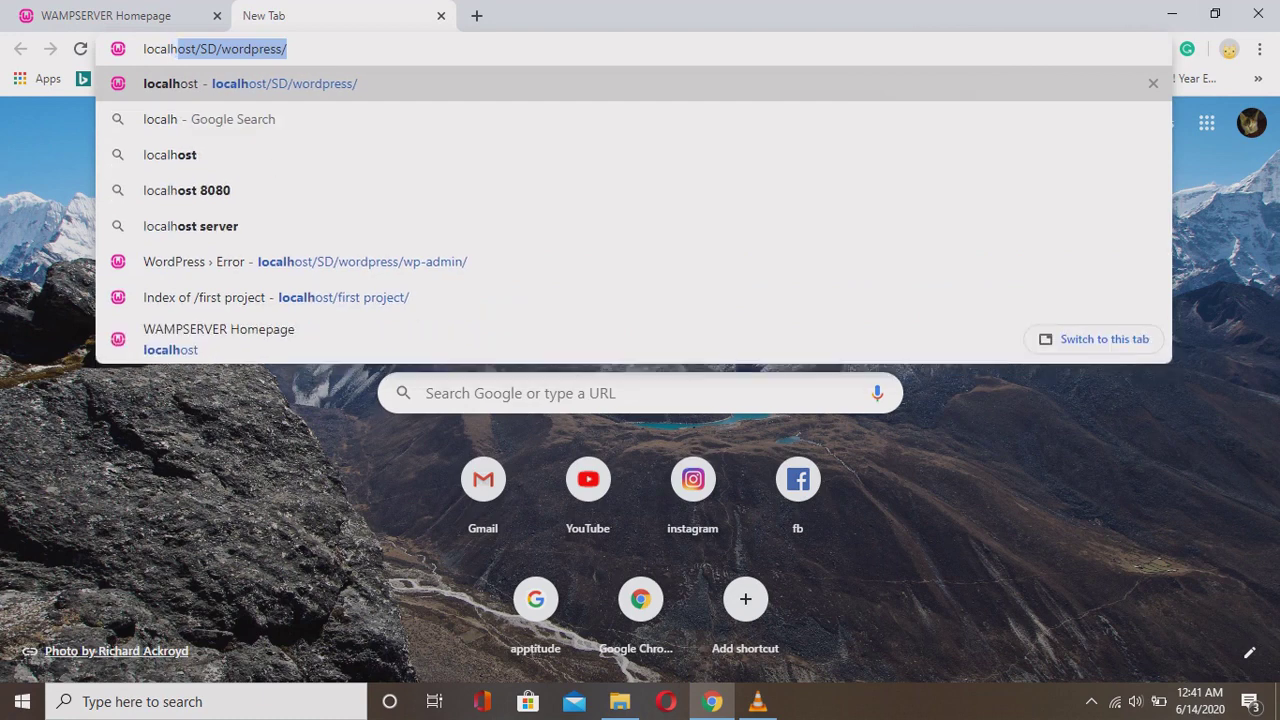
{"action": "key", "text": "BackSpace"}
{"action": "type", "text": "ost"}
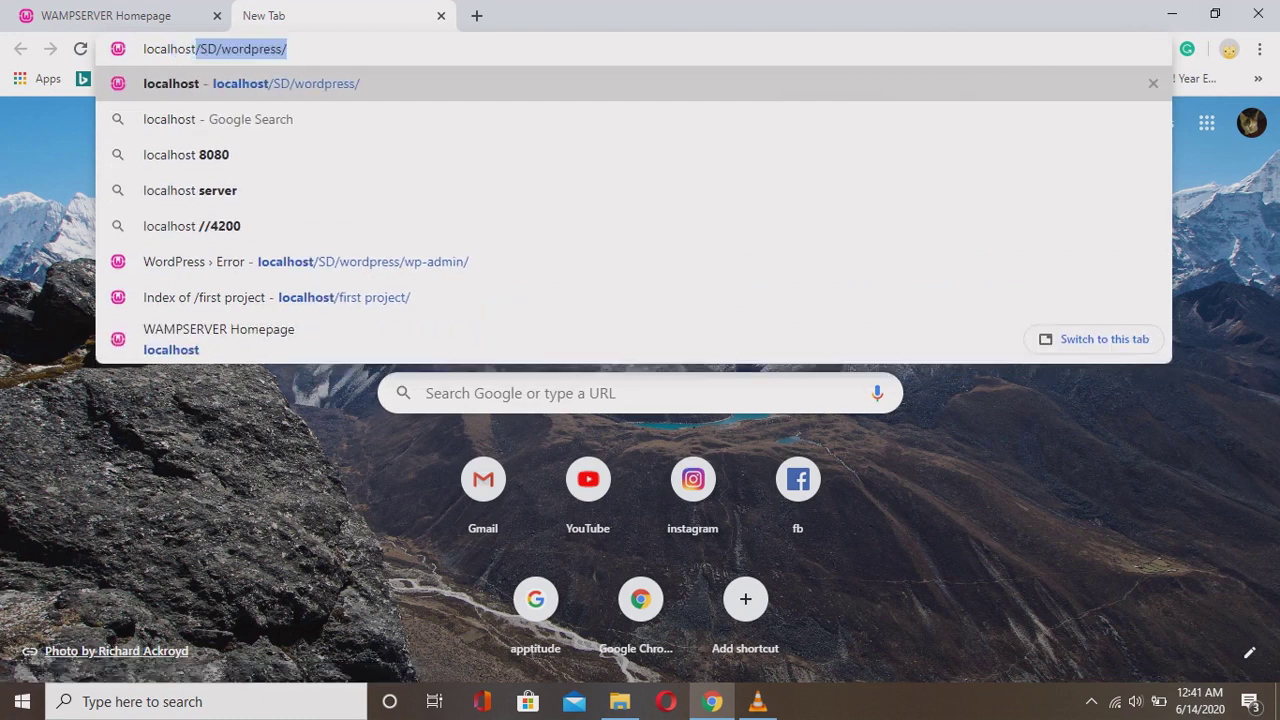
{"action": "key", "text": "BackSpace"}
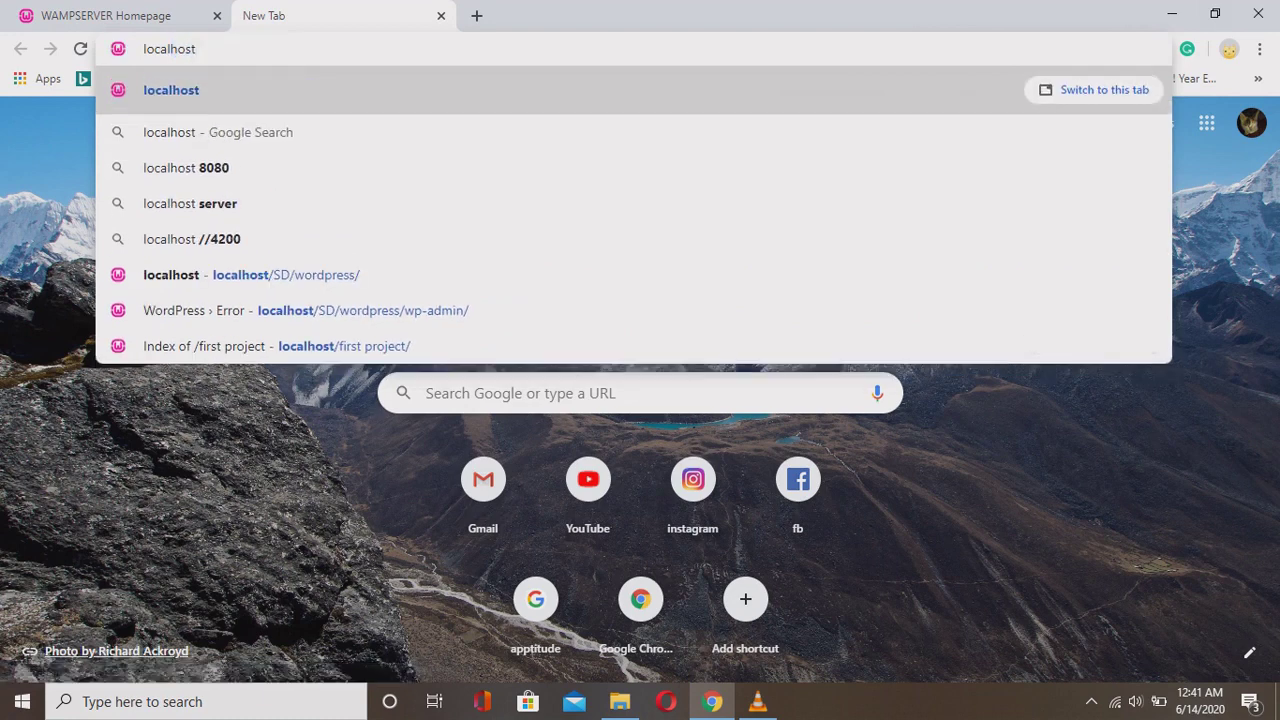
{"action": "type", "text": "/"}
{"action": "key", "text": "BackSpace"}
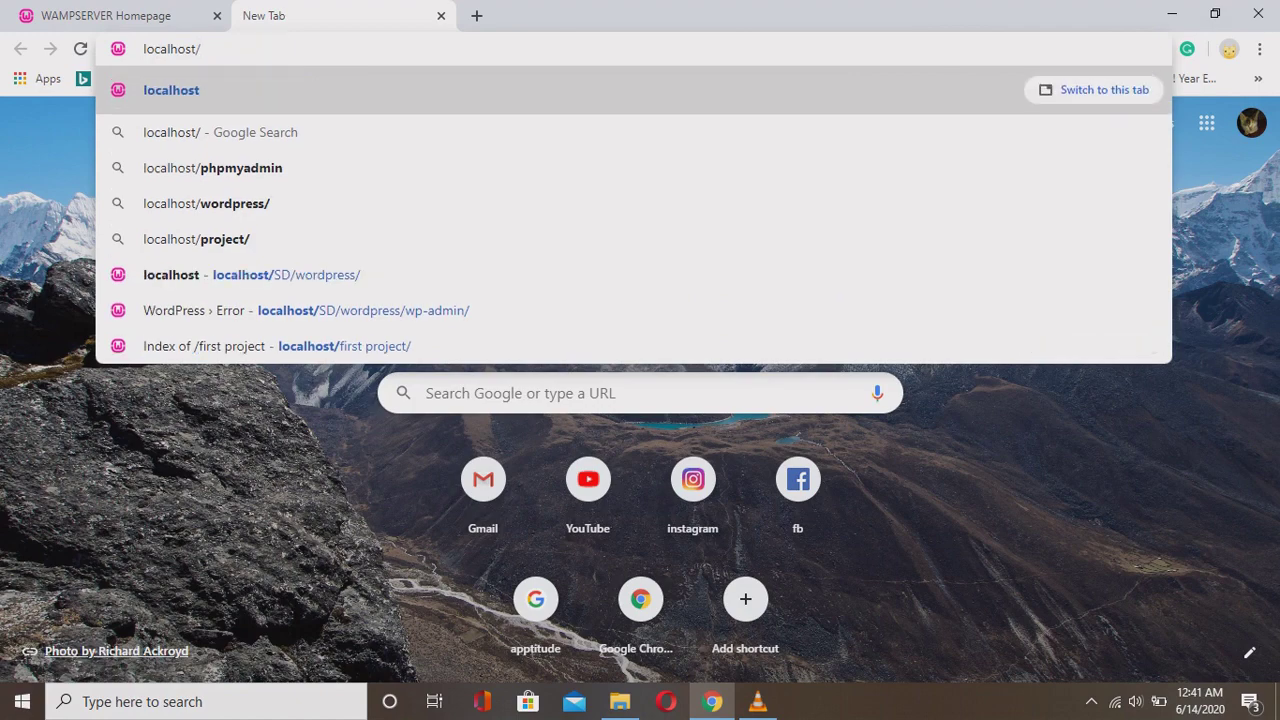
{"action": "type", "text": "first"}
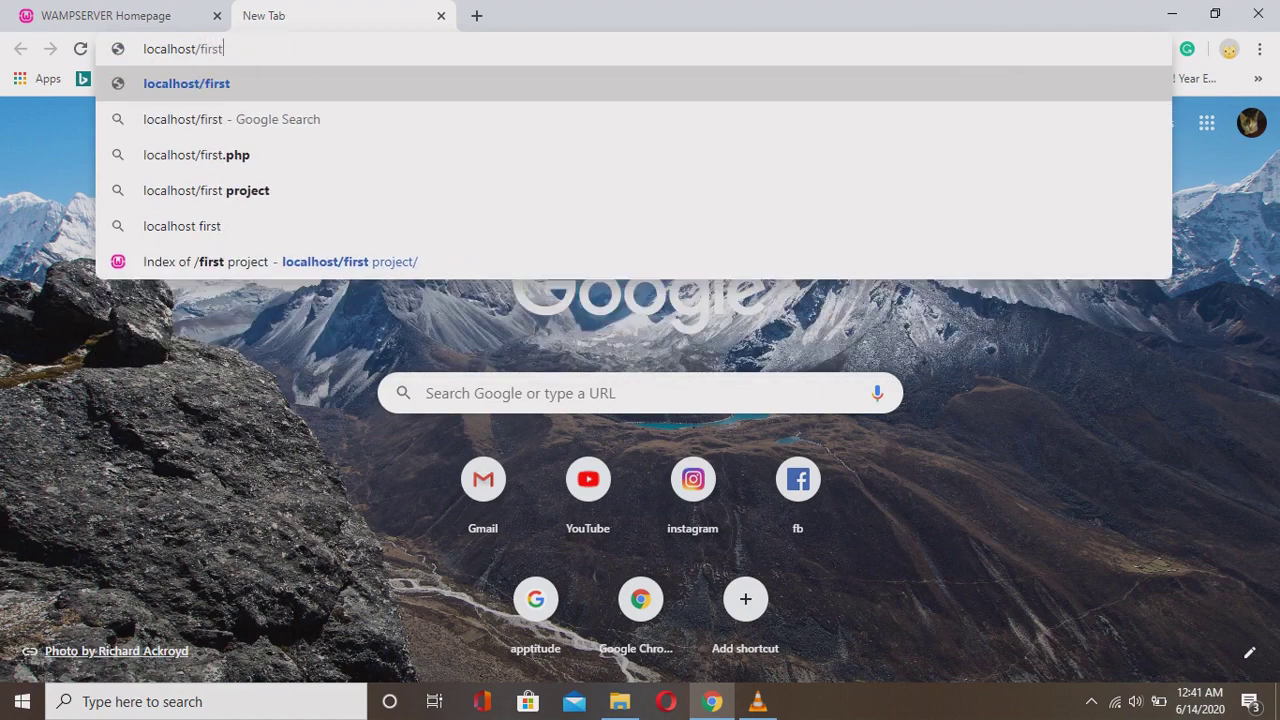
{"action": "type", "text": "project/"}
{"action": "key", "text": "Return"}
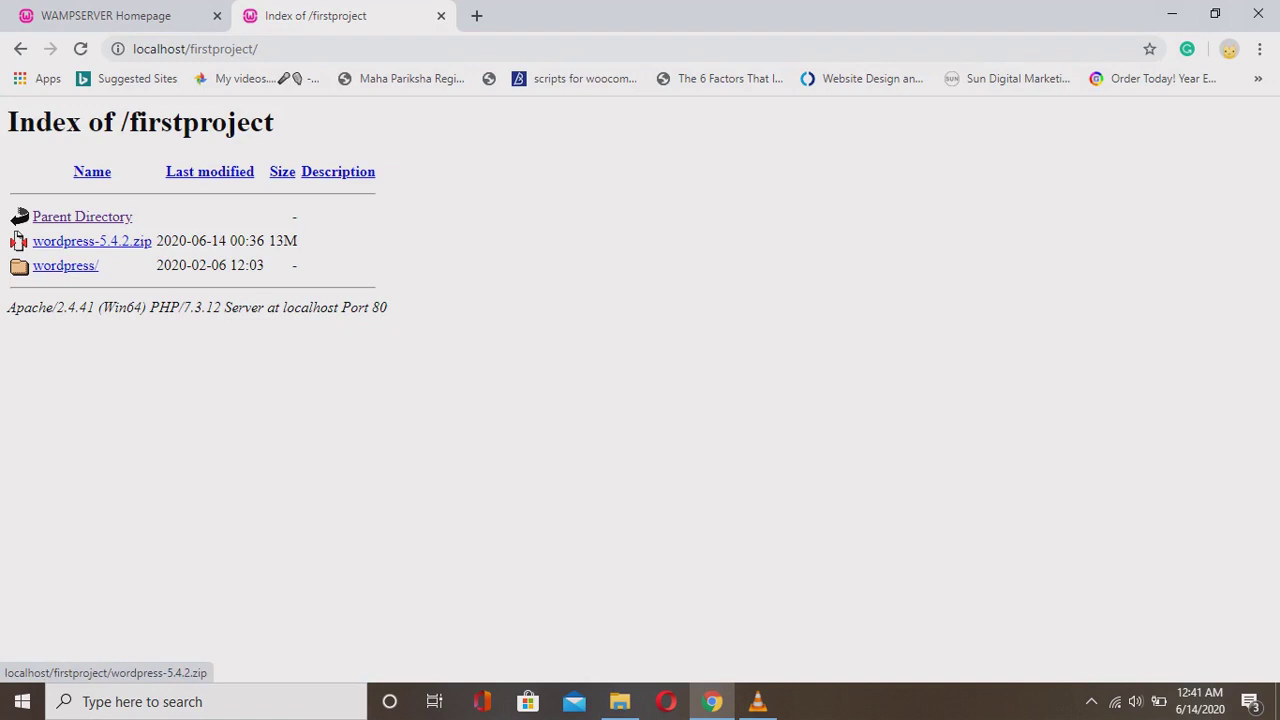
Check the wordpress-5.4.2.zip and wordpress/ entries in the directory listing.
{"action": "left_click_drag", "start_coordinate": [162, 241], "coordinate": [17, 237]}
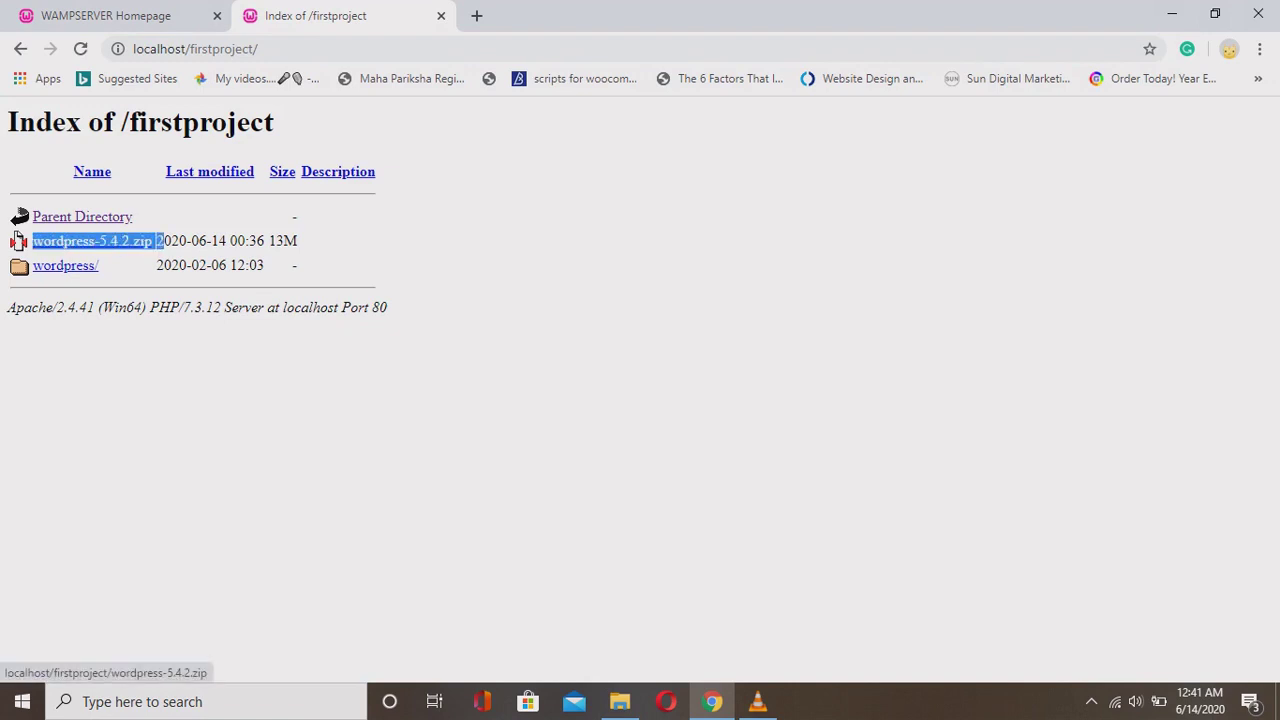
{"action": "left_click_drag", "start_coordinate": [100, 265], "coordinate": [33, 265]}
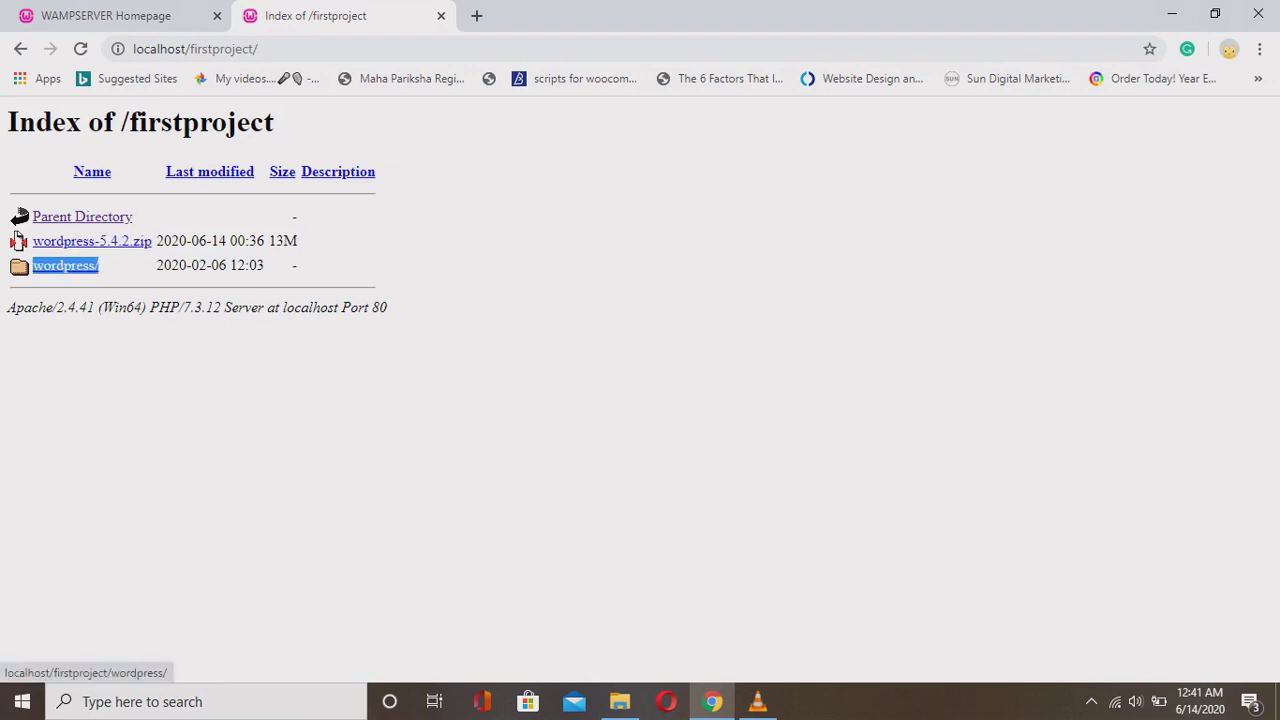
{"action": "left_click", "coordinate": [17, 237]}
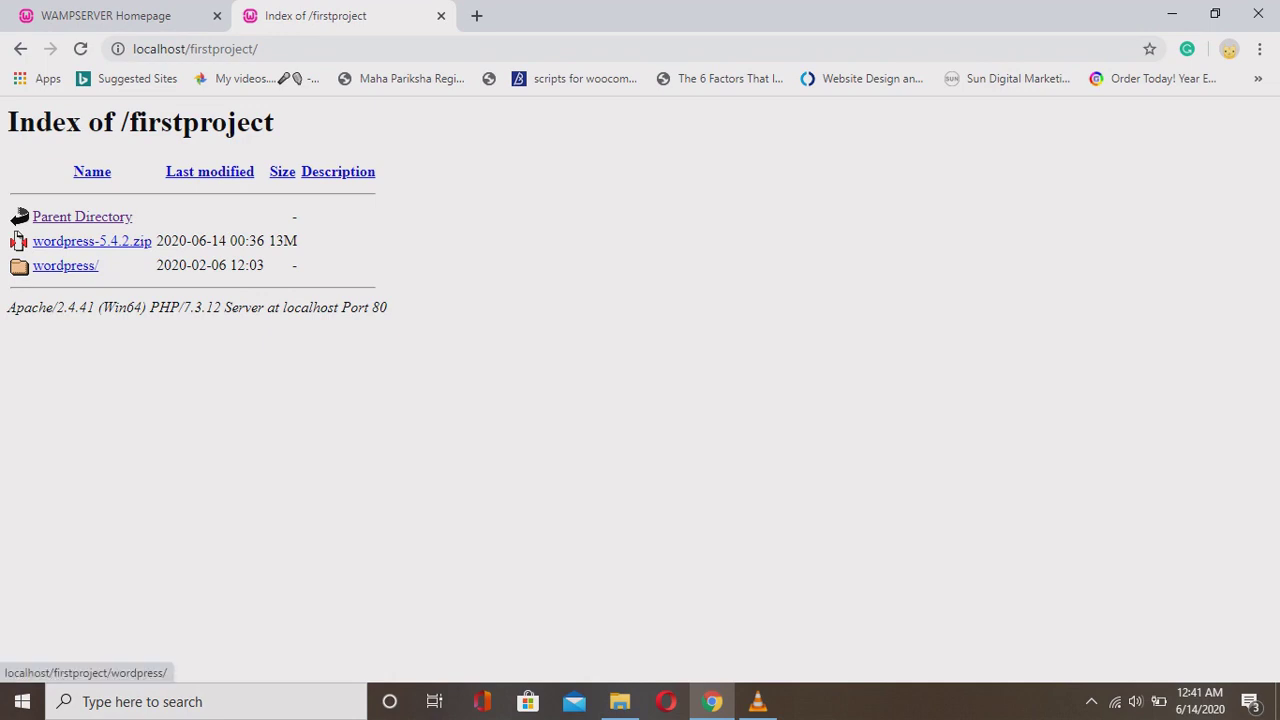
{"action": "left_click_drag", "start_coordinate": [99, 265], "coordinate": [33, 265]}
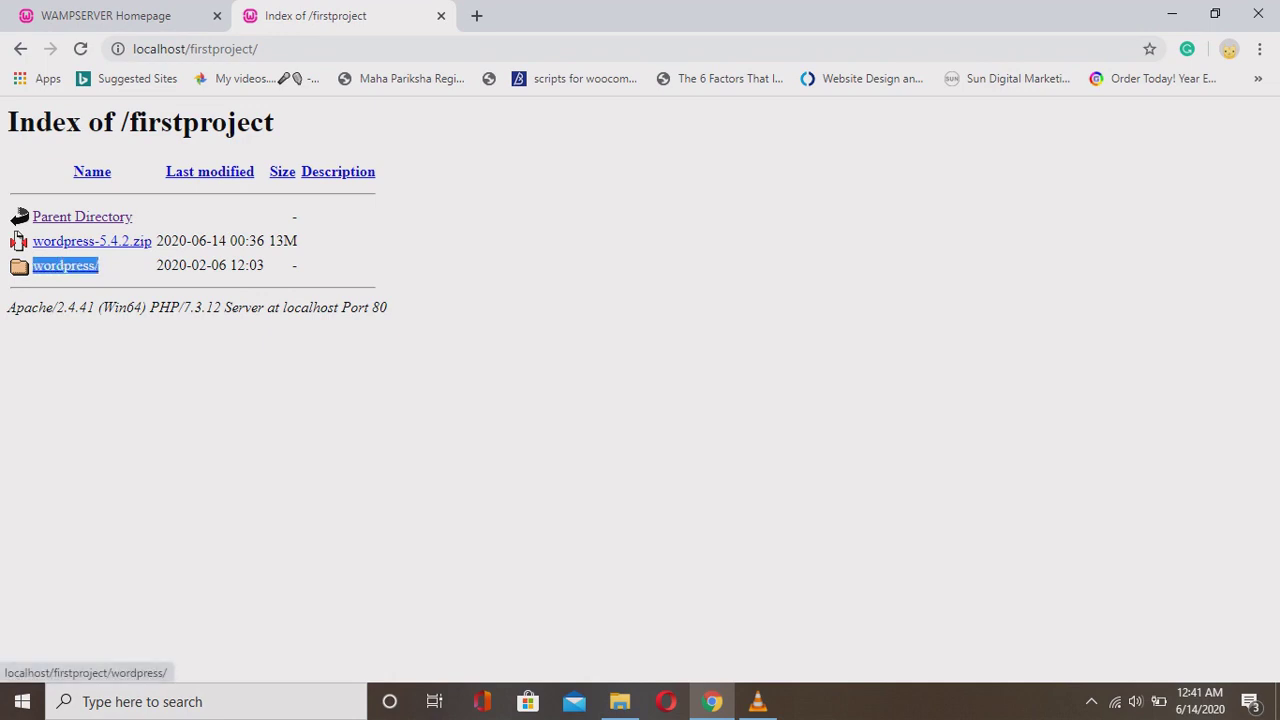
Load the WordPress setup page and continue with English (United States) as the language.
{"action": "key", "text": "Return"}
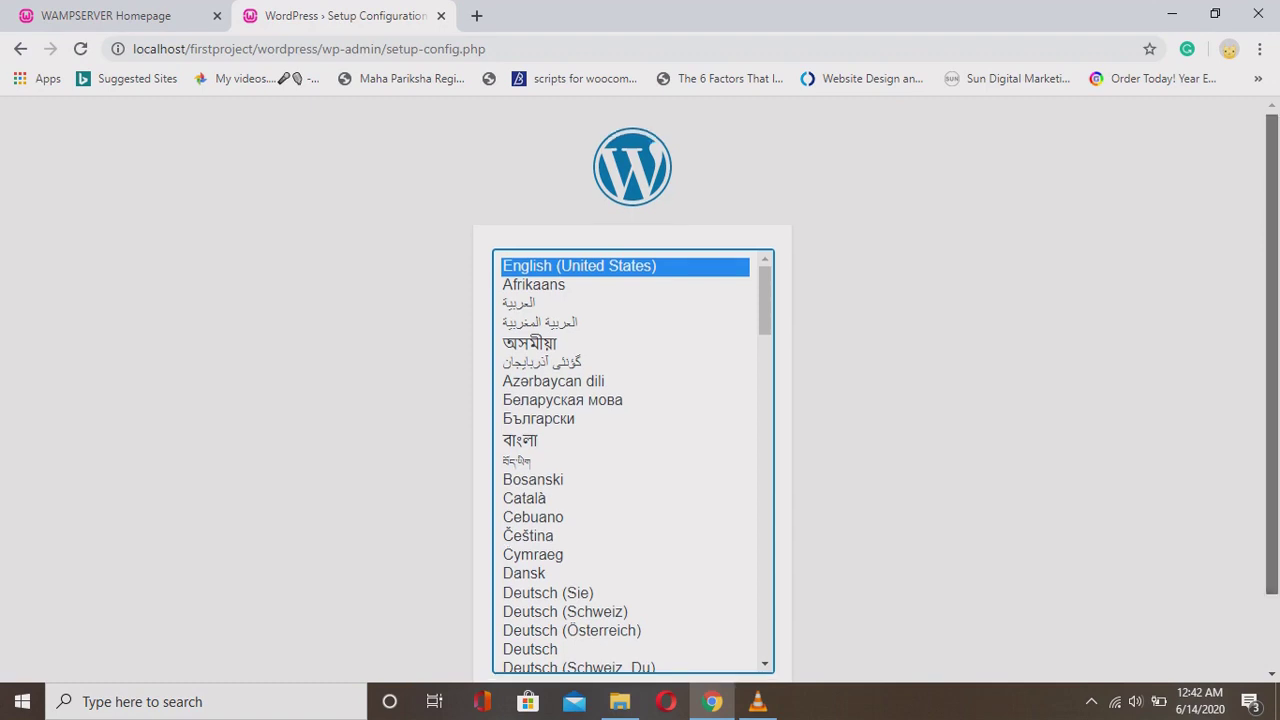
{"action": "scroll", "coordinate": [633, 405], "scroll_direction": "down", "scroll_amount": 1}
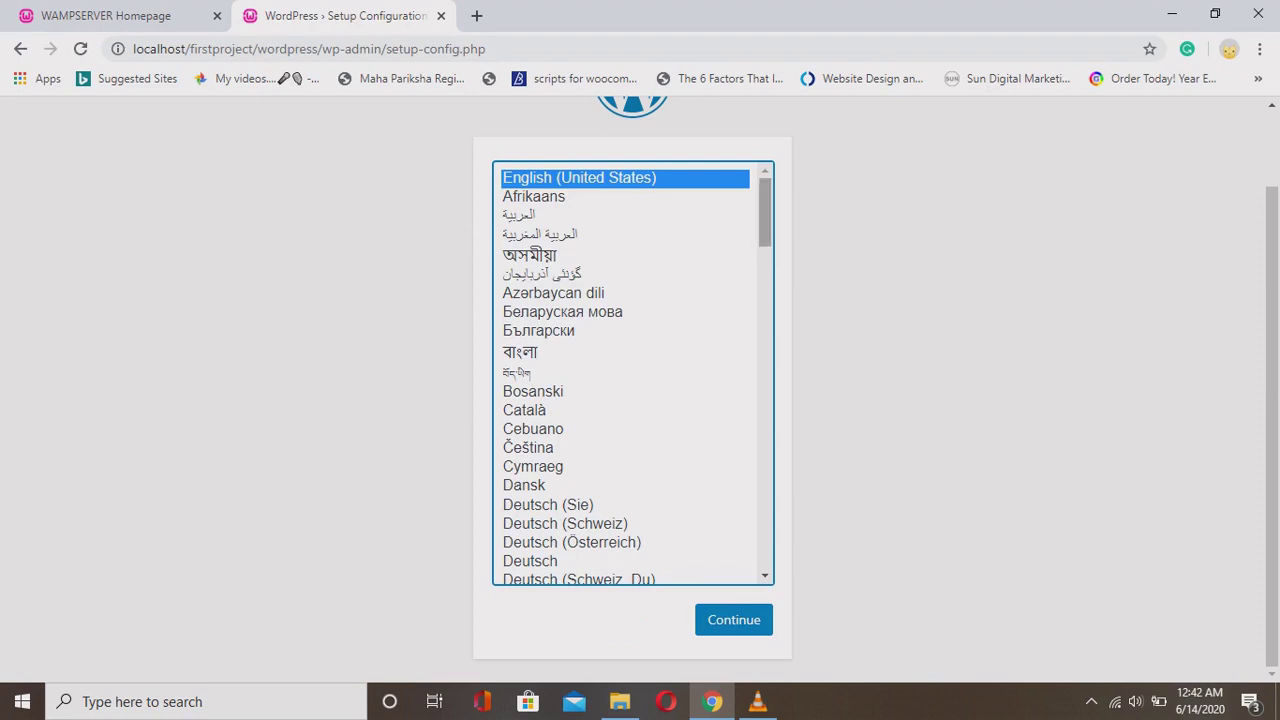
{"action": "scroll", "coordinate": [633, 373], "scroll_direction": "down", "scroll_amount": 10}
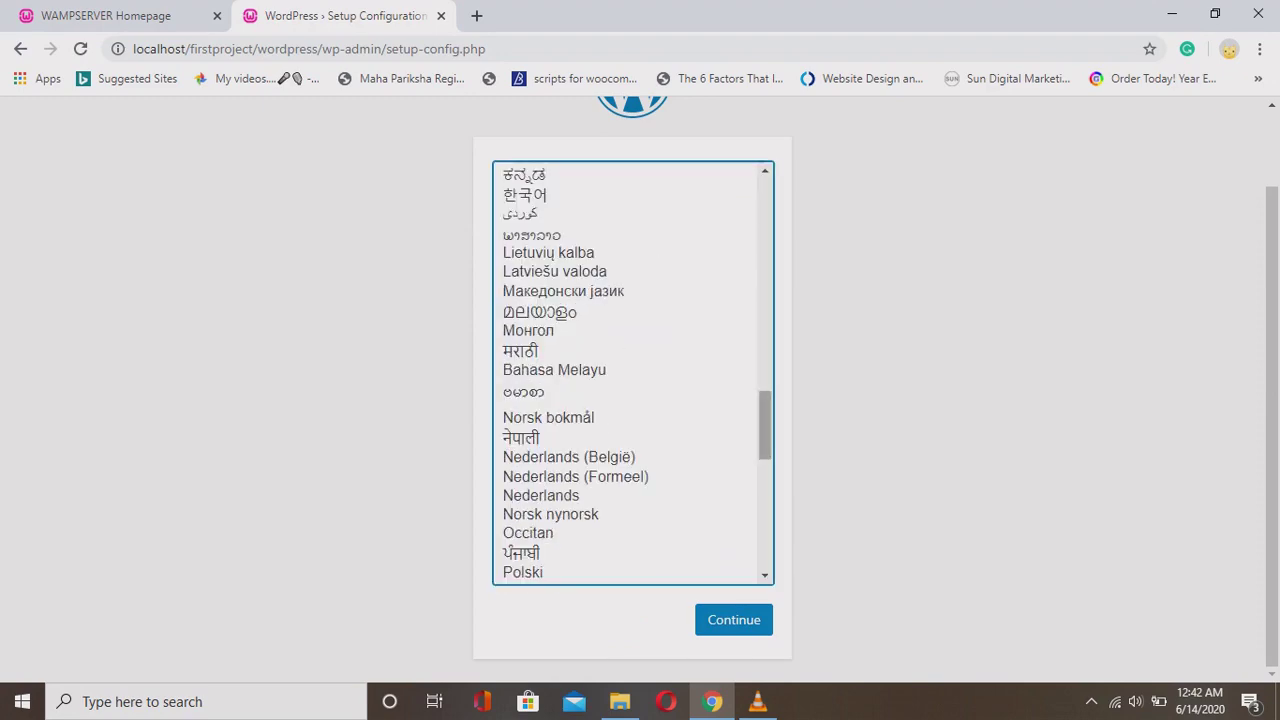
{"action": "scroll", "coordinate": [633, 373], "scroll_direction": "down", "scroll_amount": 6}
{"action": "scroll", "coordinate": [633, 373], "scroll_direction": "up", "scroll_amount": 7}
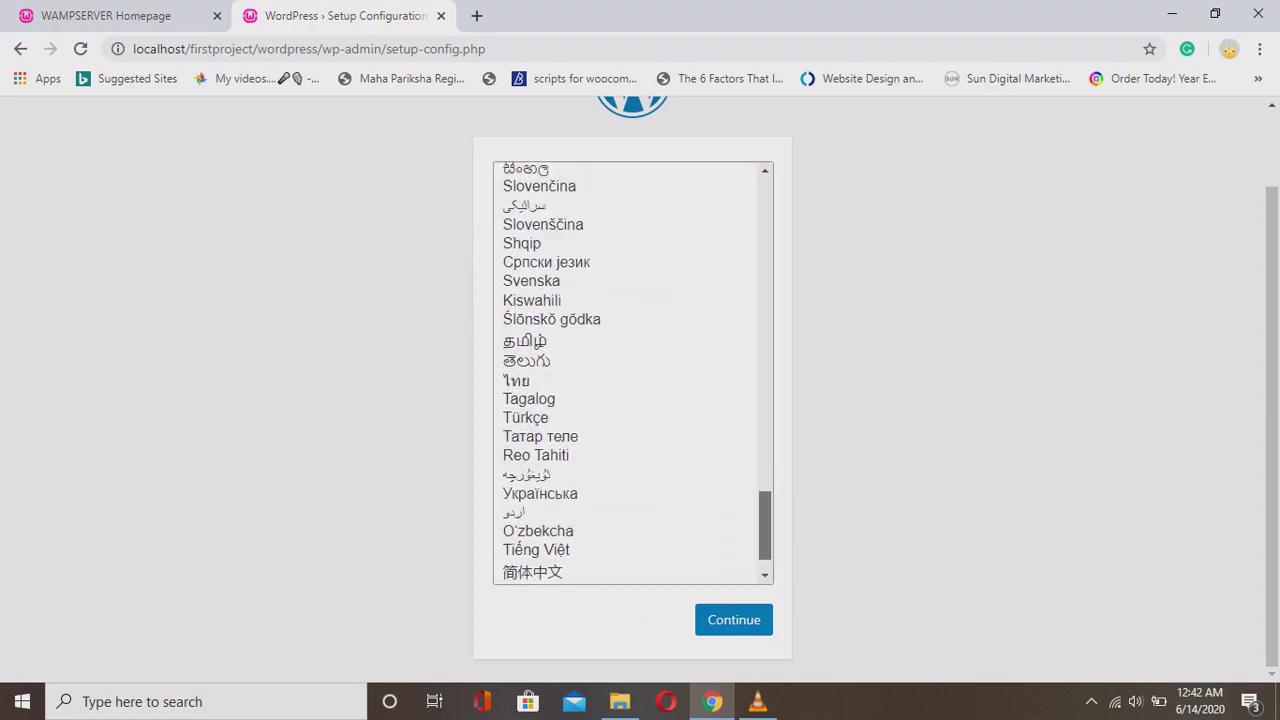
{"action": "scroll", "coordinate": [633, 373], "scroll_direction": "down", "scroll_amount": 4}
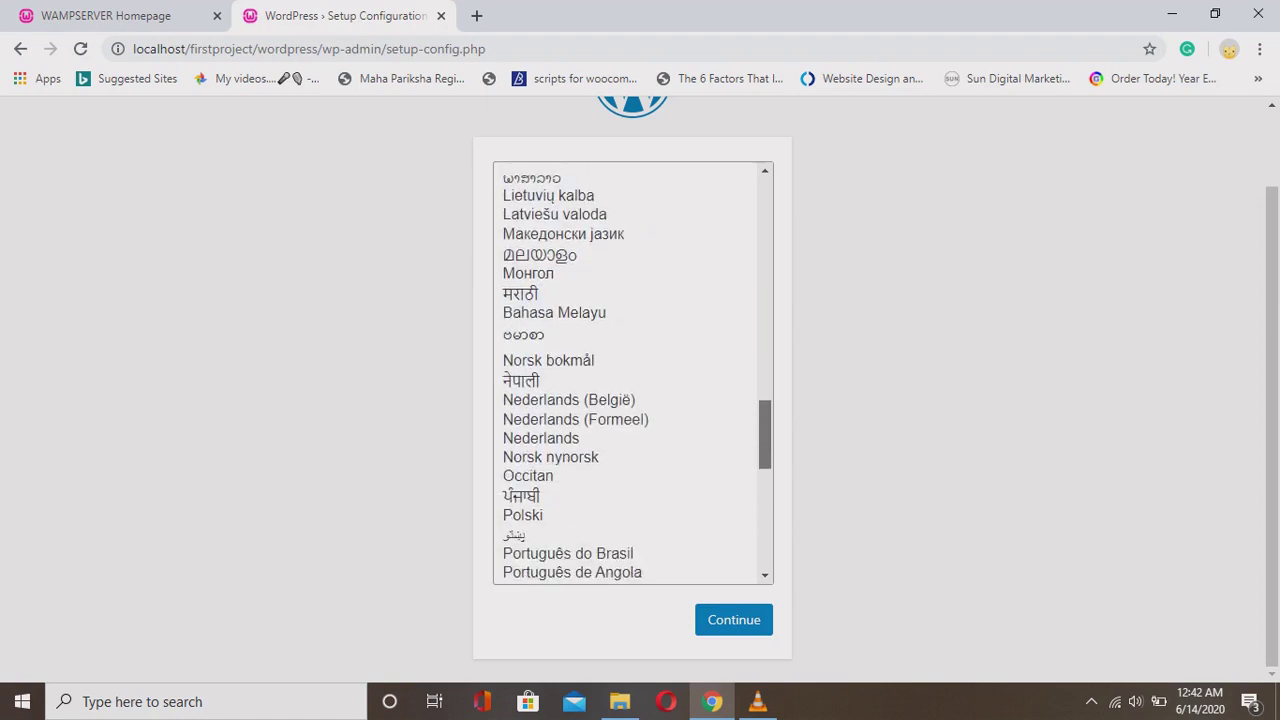
{"action": "scroll", "coordinate": [633, 373], "scroll_direction": "up", "scroll_amount": 4}
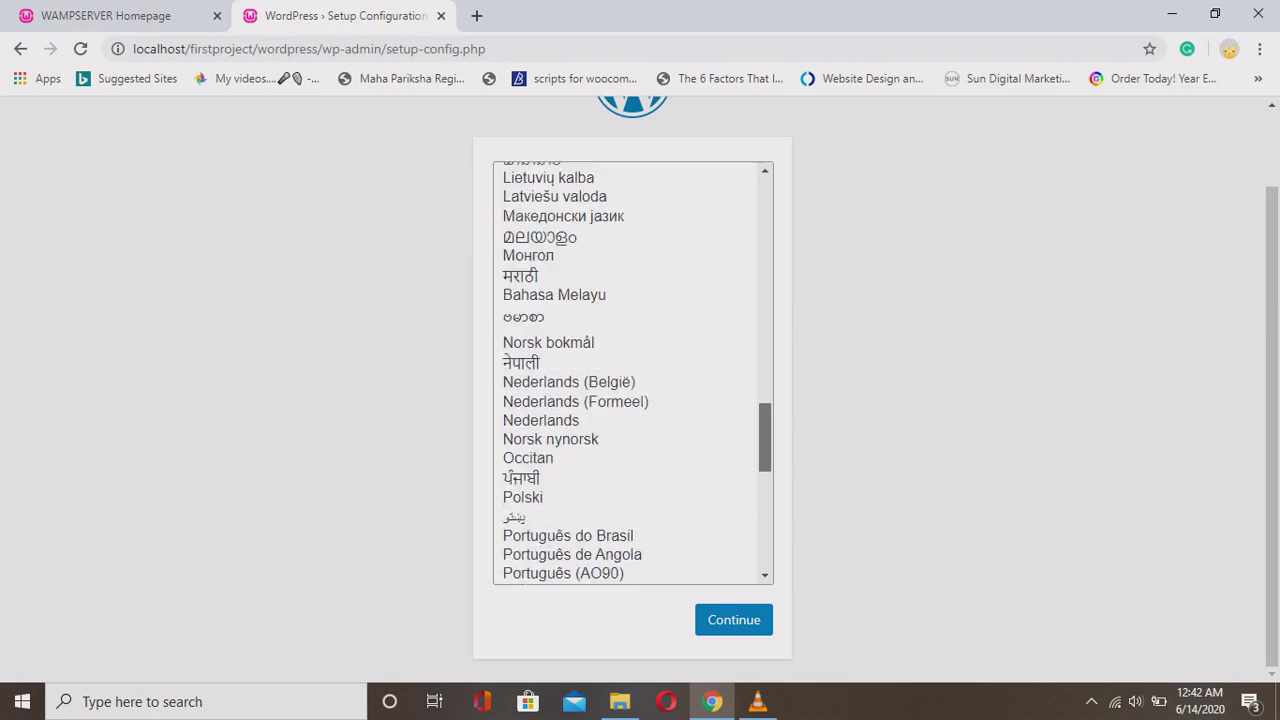
{"action": "scroll", "coordinate": [633, 373], "scroll_direction": "up", "scroll_amount": 10}
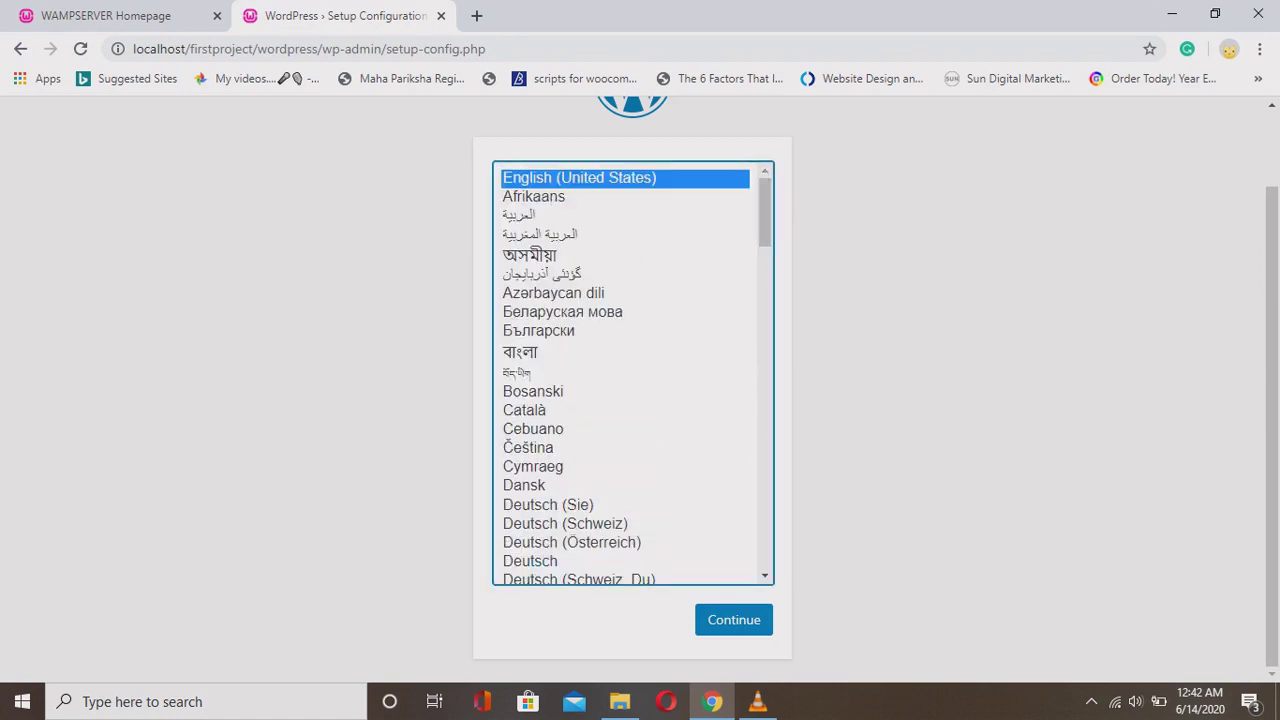
{"action": "key", "text": "Tab"}
{"action": "key", "text": "Return"}
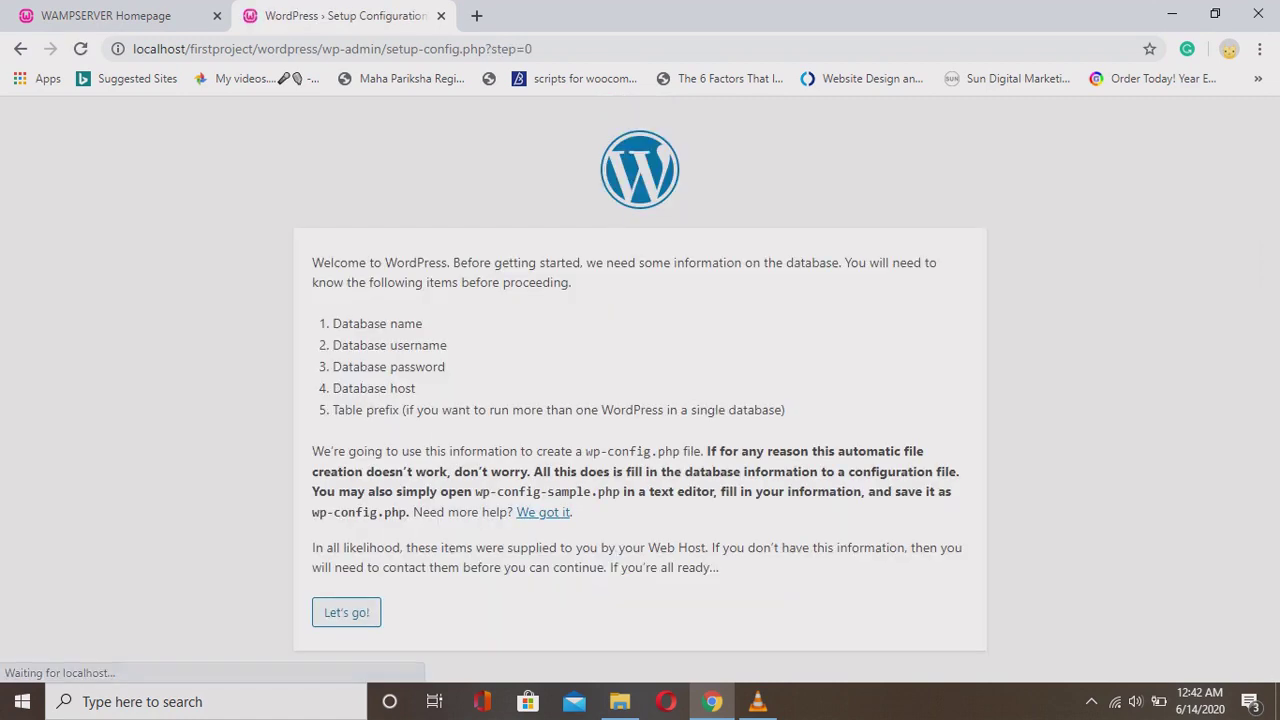
{"action": "left_click_drag", "start_coordinate": [312, 262], "coordinate": [416, 388]}
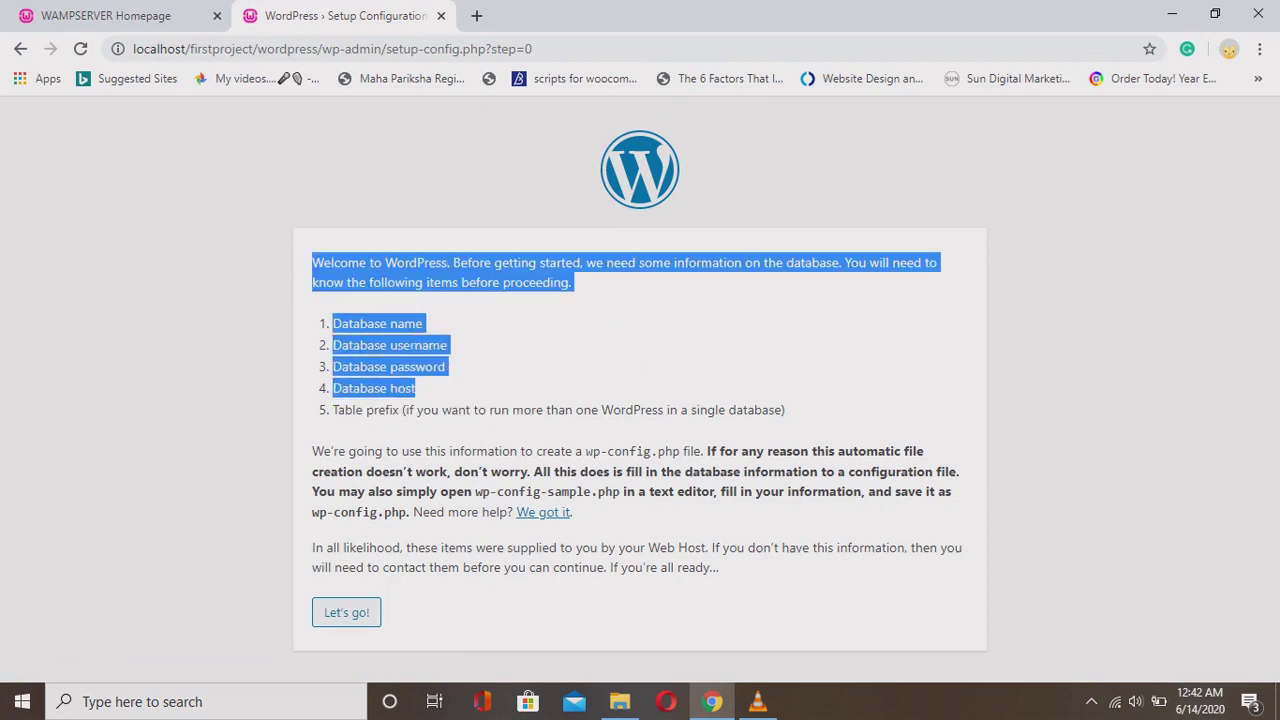
{"action": "left_click", "coordinate": [416, 388]}
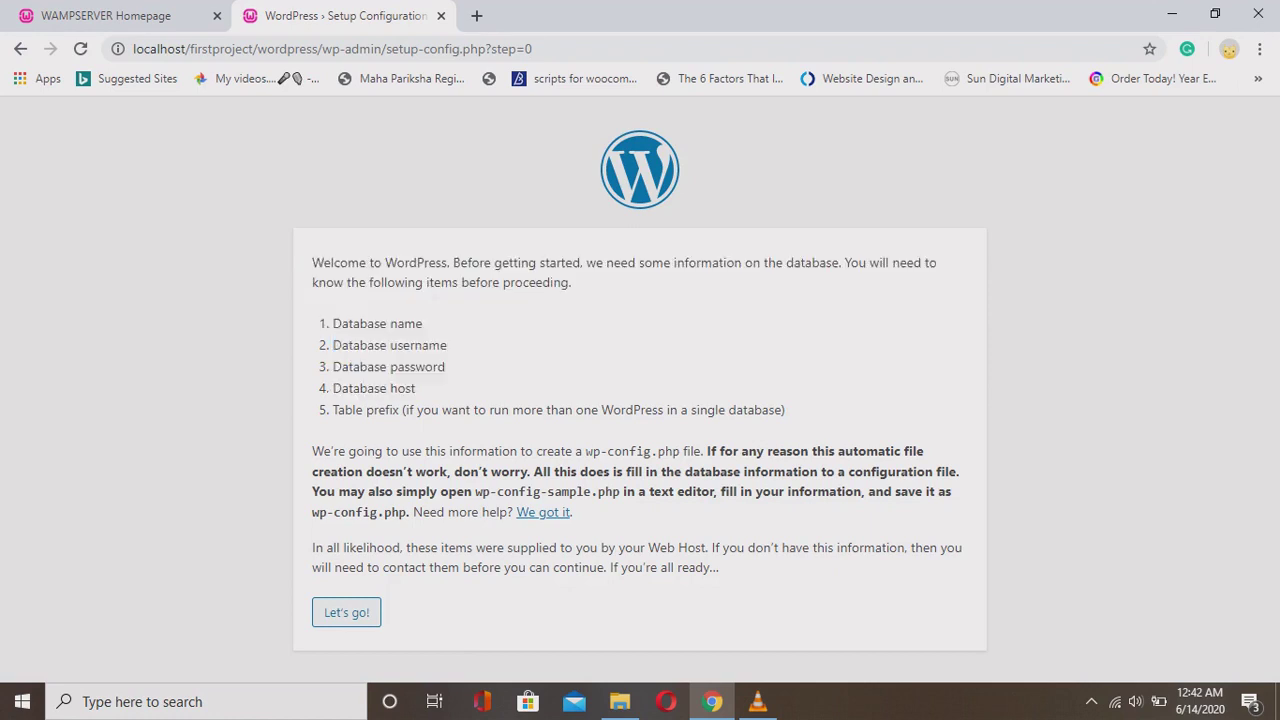
{"action": "left_click_drag", "start_coordinate": [333, 323], "coordinate": [422, 323]}
{"action": "left_click_drag", "start_coordinate": [333, 345], "coordinate": [447, 345]}
{"action": "left_click_drag", "start_coordinate": [333, 367], "coordinate": [445, 367]}
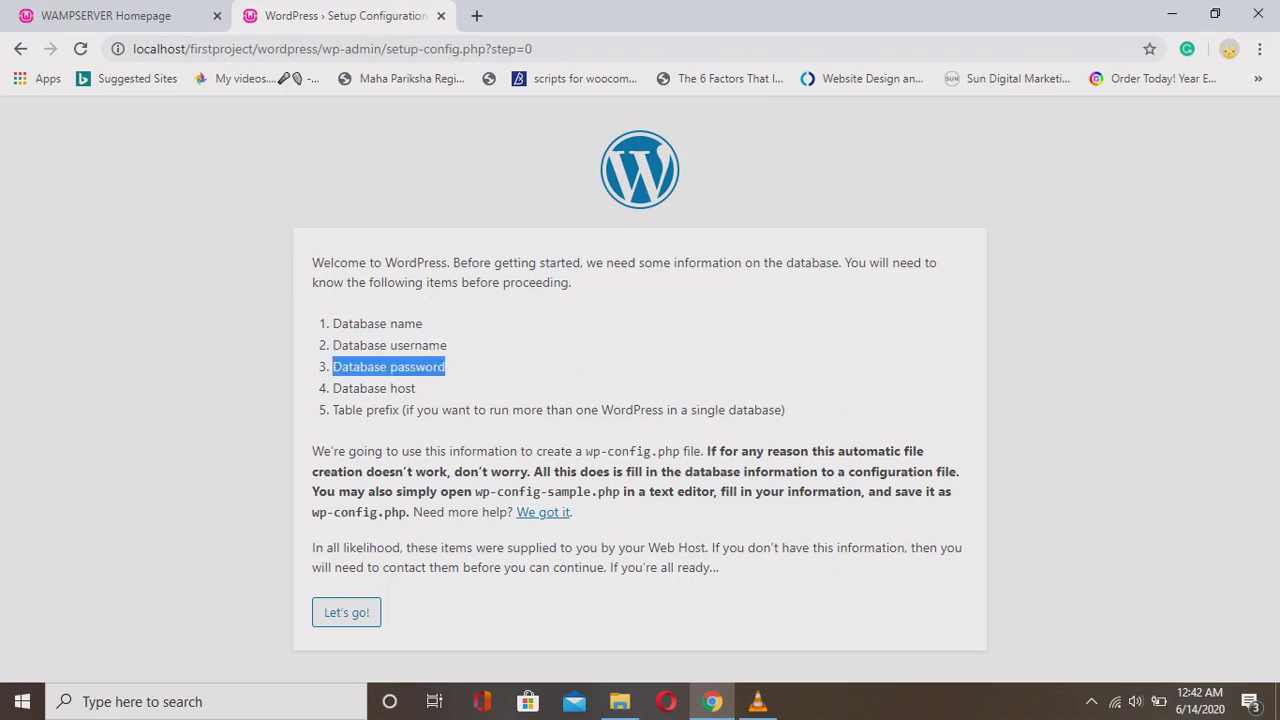
{"action": "left_click_drag", "start_coordinate": [333, 388], "coordinate": [424, 410]}
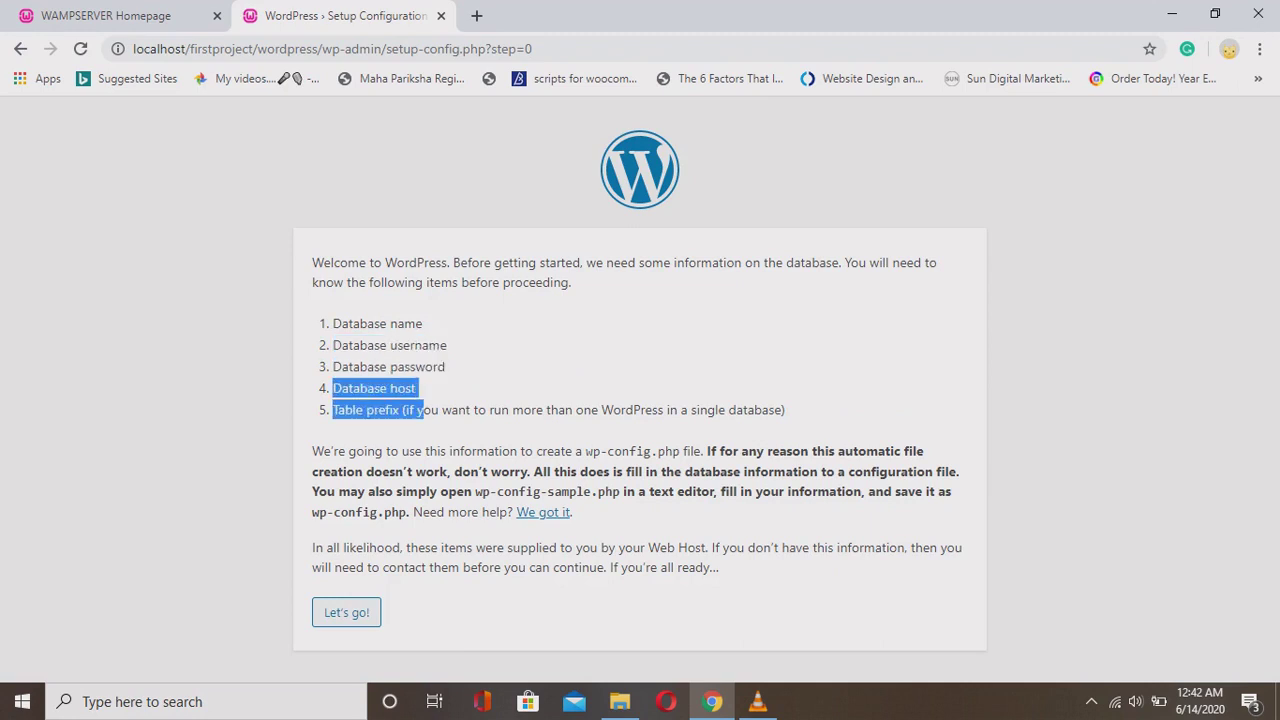
{"action": "left_click_drag", "start_coordinate": [585, 451], "coordinate": [680, 451]}
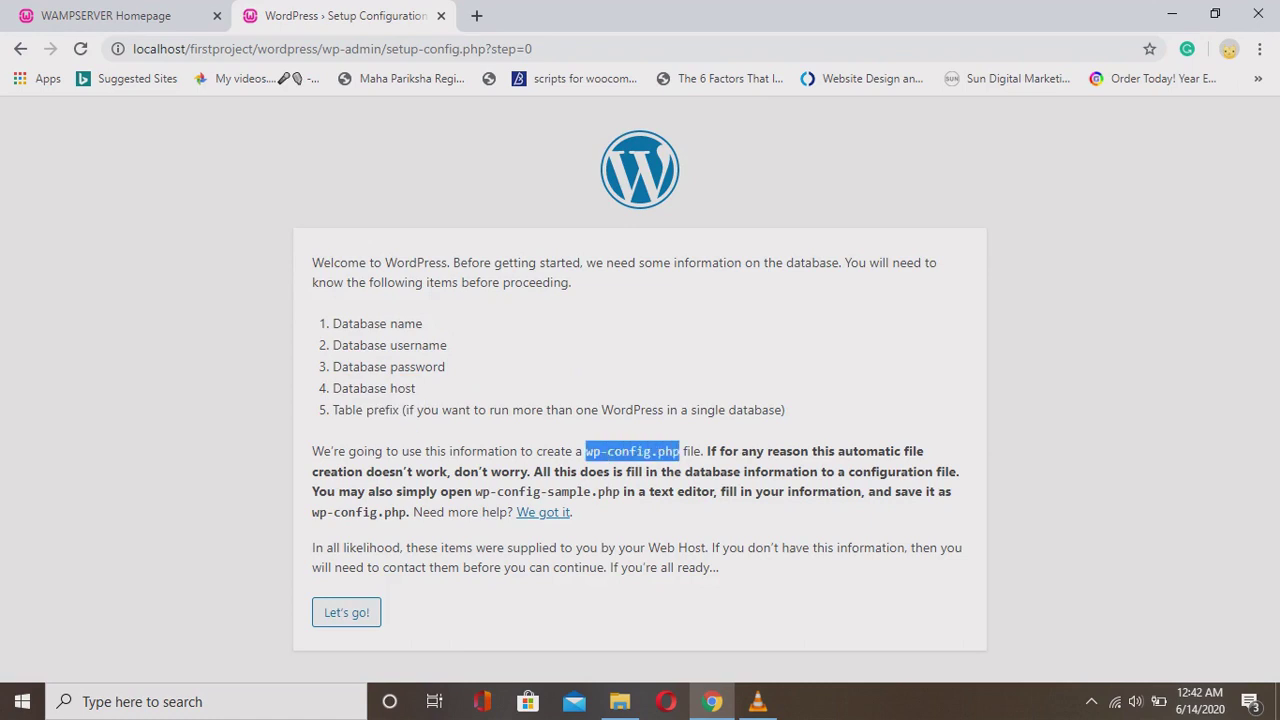
{"action": "left_click", "coordinate": [680, 451]}
Open the wordpress folder and paste a duplicate of wp-config-sample.php.
{"action": "left_click", "coordinate": [620, 701]}
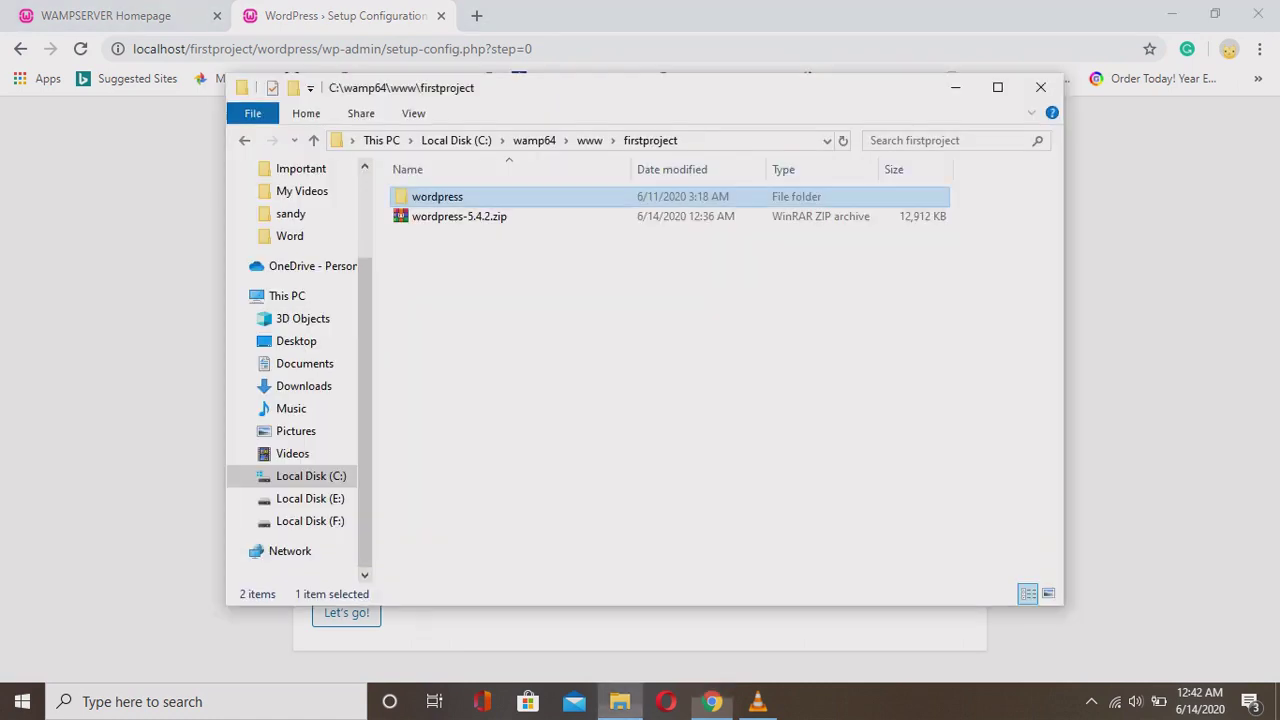
{"action": "key", "text": "Return"}
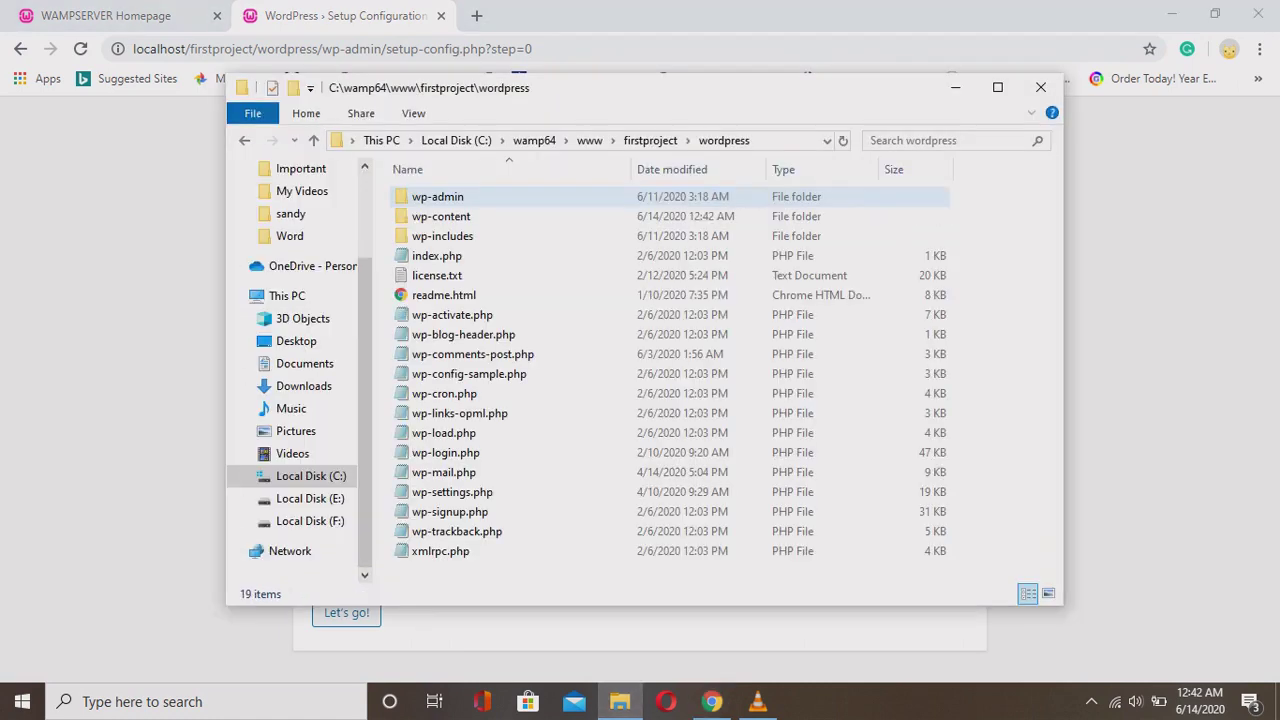
{"action": "left_click", "coordinate": [468, 373]}
{"action": "key", "text": "F2"}
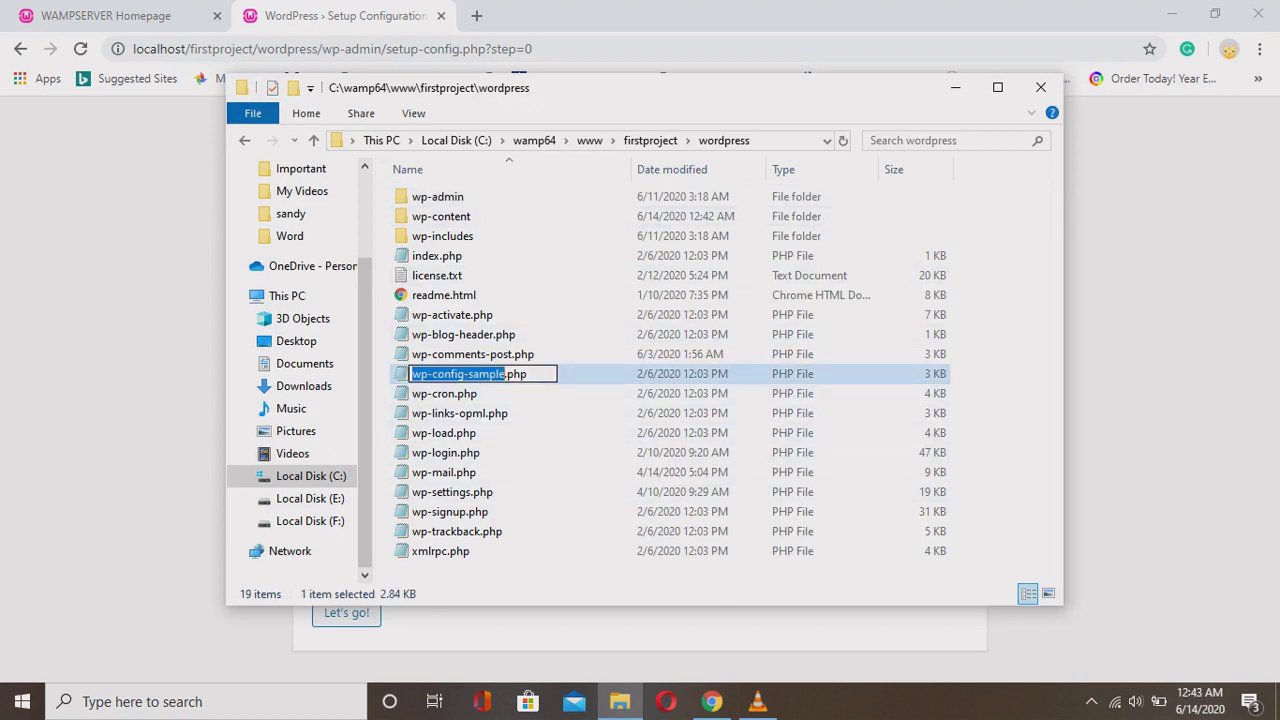
{"action": "left_click", "coordinate": [445, 452]}
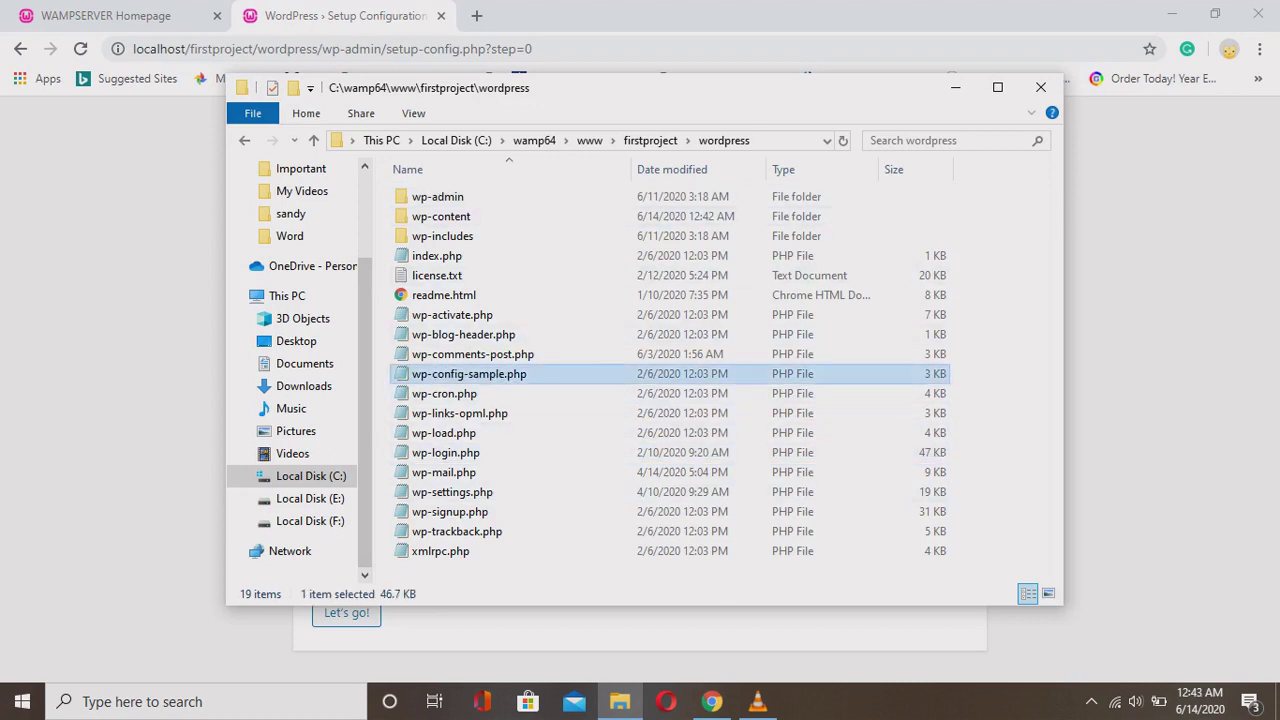
{"action": "key", "text": "ctrl+v"}
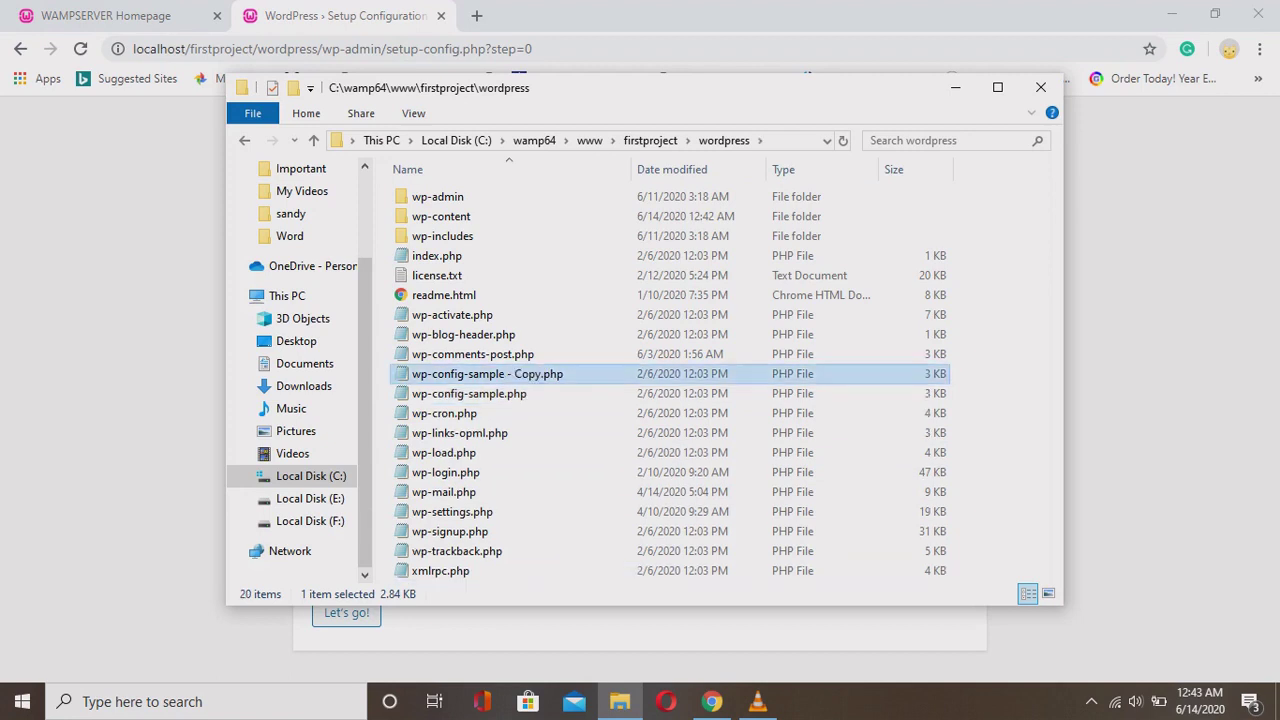
Rename the copied file to wp-config.php.
{"action": "key", "text": "F2"}
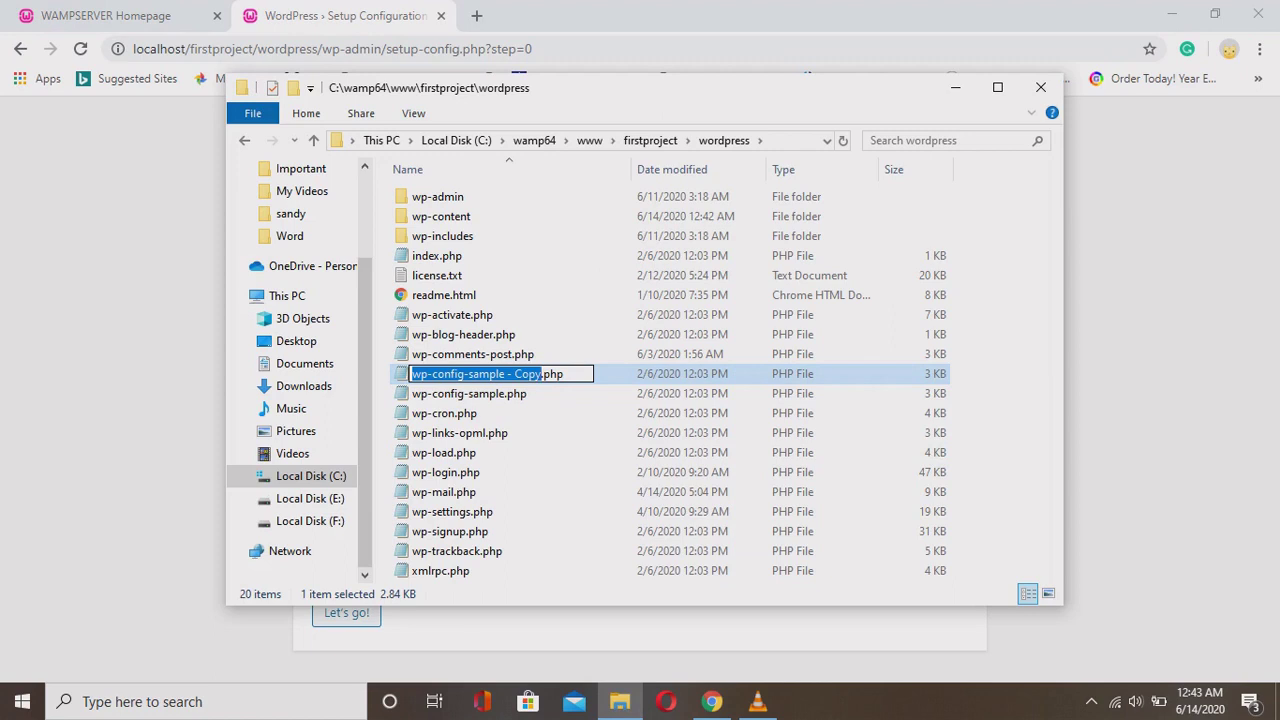
{"action": "left_click", "coordinate": [465, 373]}
{"action": "left_click_drag", "start_coordinate": [465, 373], "coordinate": [541, 373]}
{"action": "key", "text": "BackSpace"}
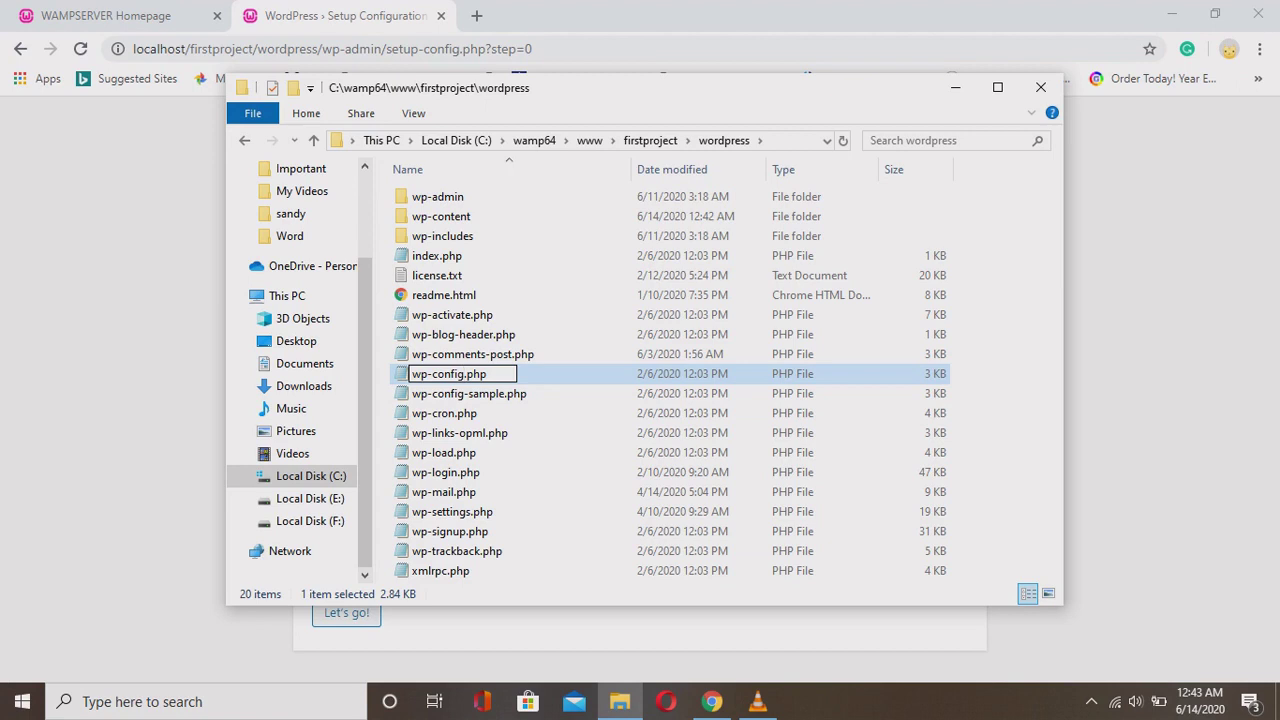
{"action": "key", "text": "Return"}
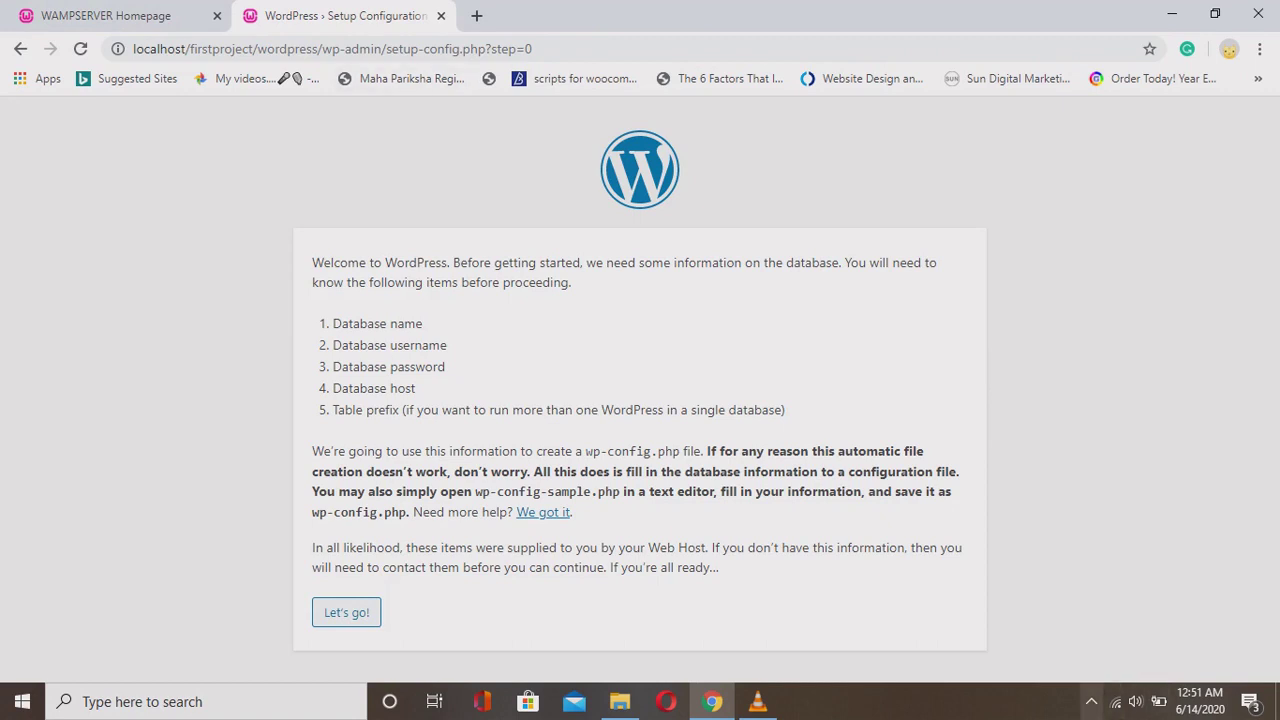
Launch phpMyAdmin from the WAMP tray menu in a new browser tab.
{"action": "left_click", "coordinate": [1091, 701]}
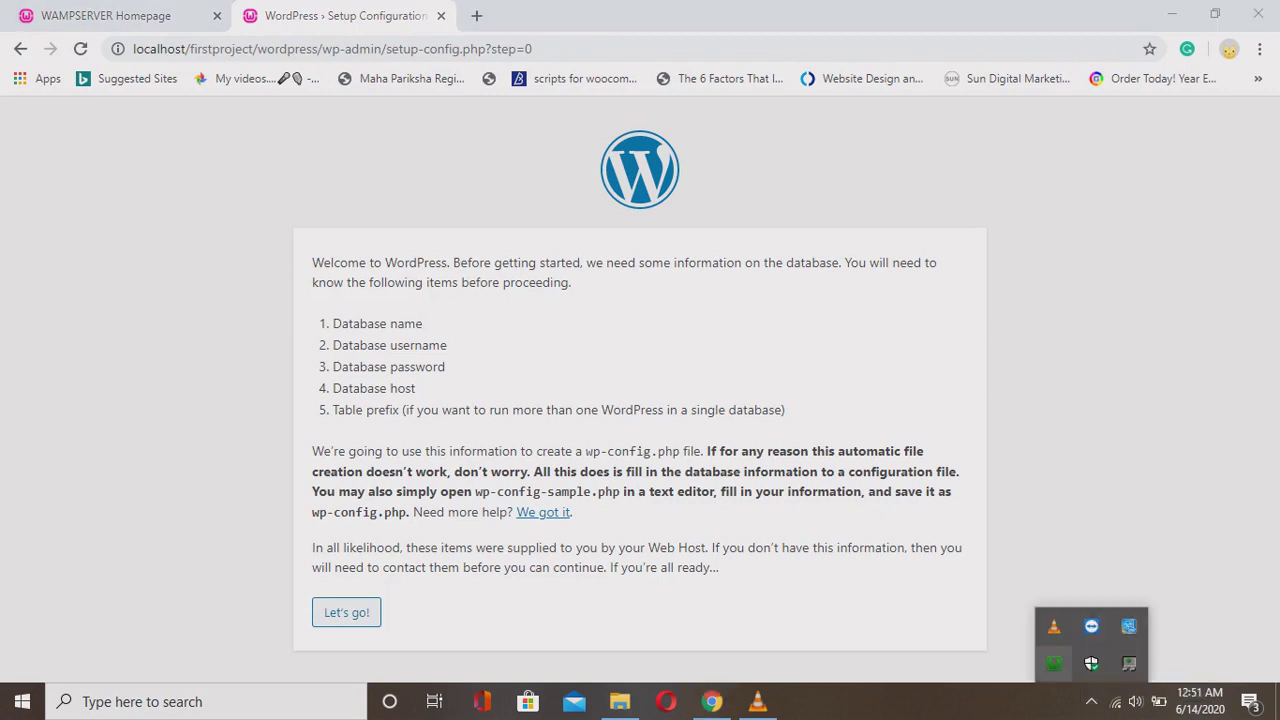
{"action": "right_click", "coordinate": [1054, 663]}
{"action": "left_click", "coordinate": [1054, 663]}
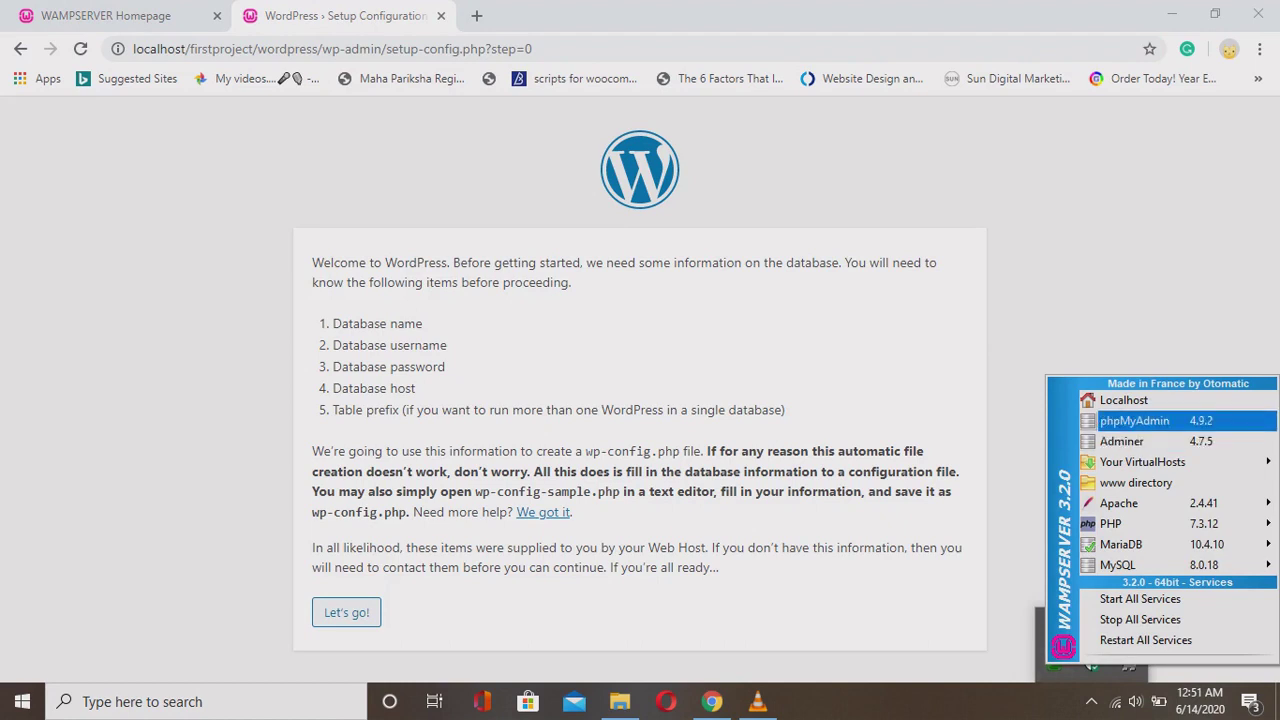
{"action": "left_click", "coordinate": [1134, 421]}
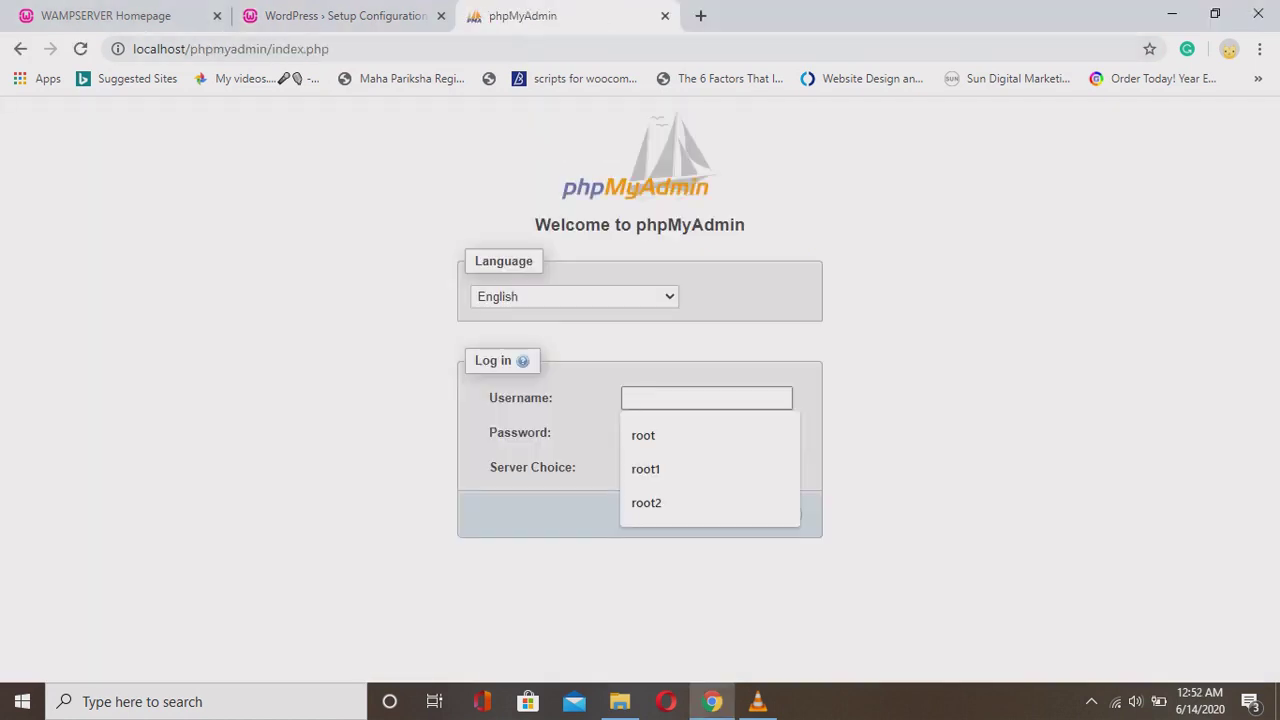
Log in as root on the MariaDB server with an empty password, keeping English.
{"action": "key", "text": "Down"}
{"action": "key", "text": "Return"}
{"action": "key", "text": "Tab"}
{"action": "key", "text": "Tab"}
{"action": "key", "text": "alt+Down"}
{"action": "key", "text": "Down"}
{"action": "key", "text": "Return"}
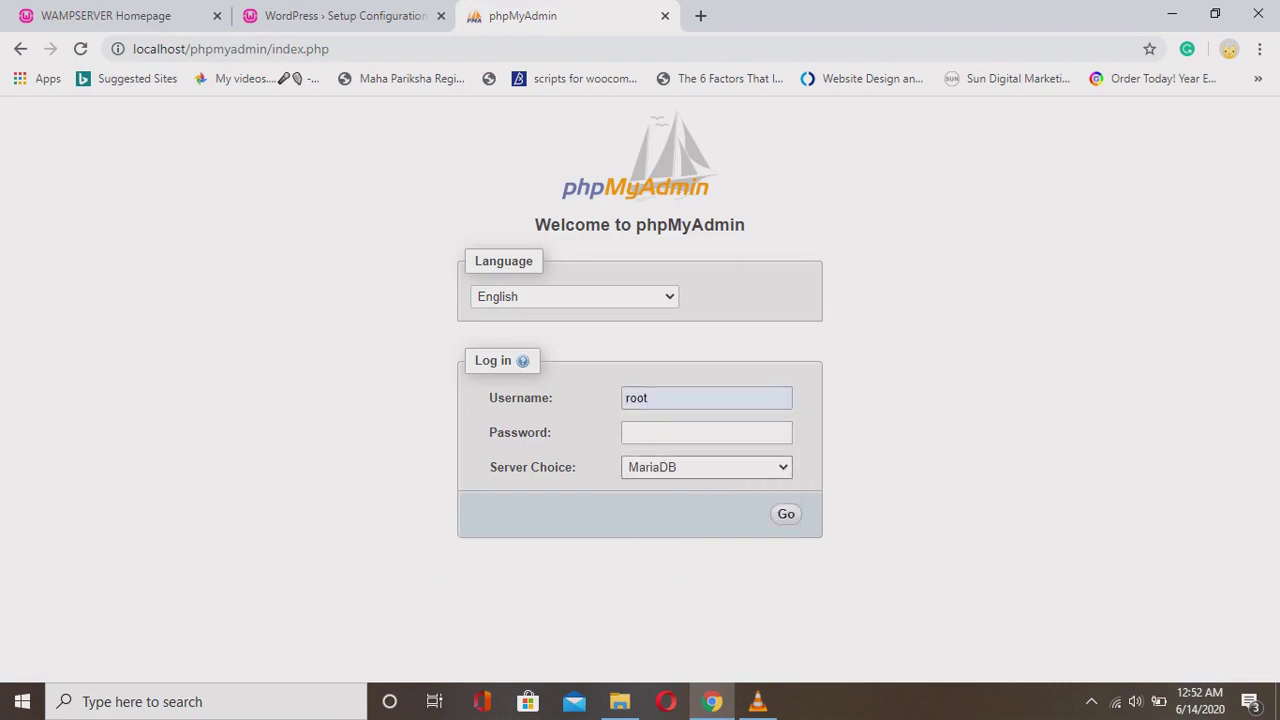
{"action": "double_click", "coordinate": [520, 432]}
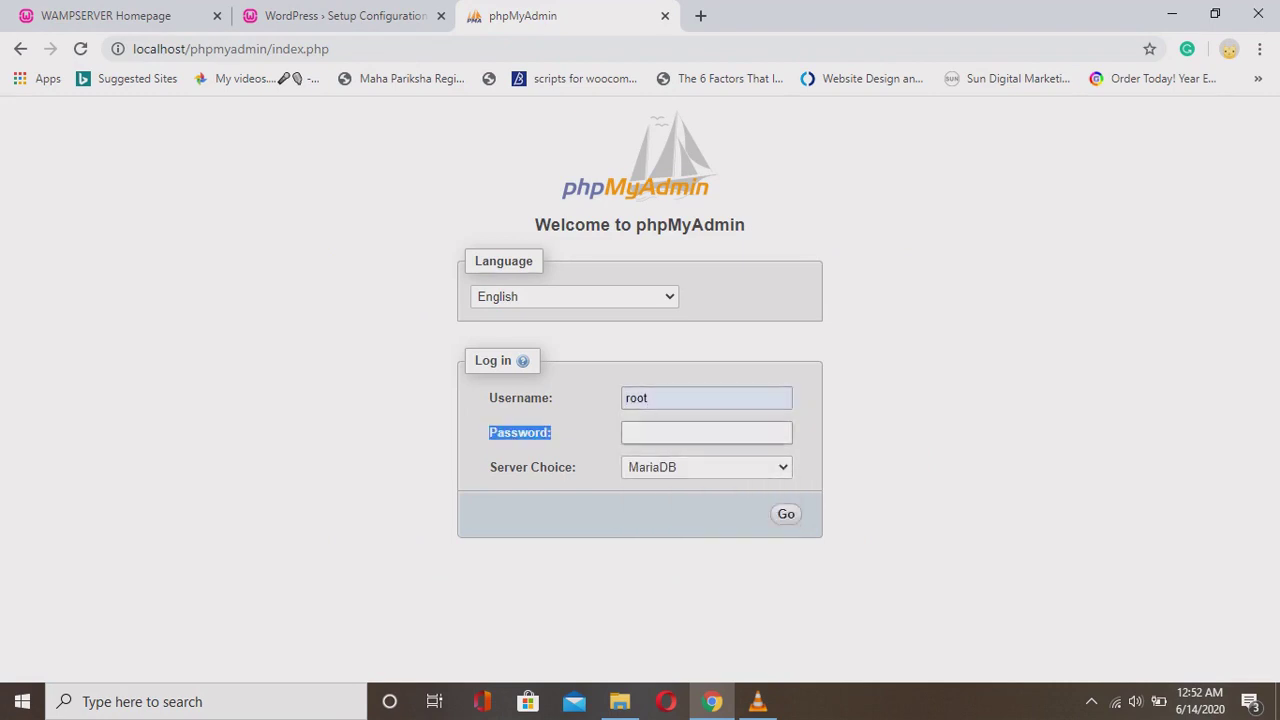
{"action": "left_click", "coordinate": [706, 432]}
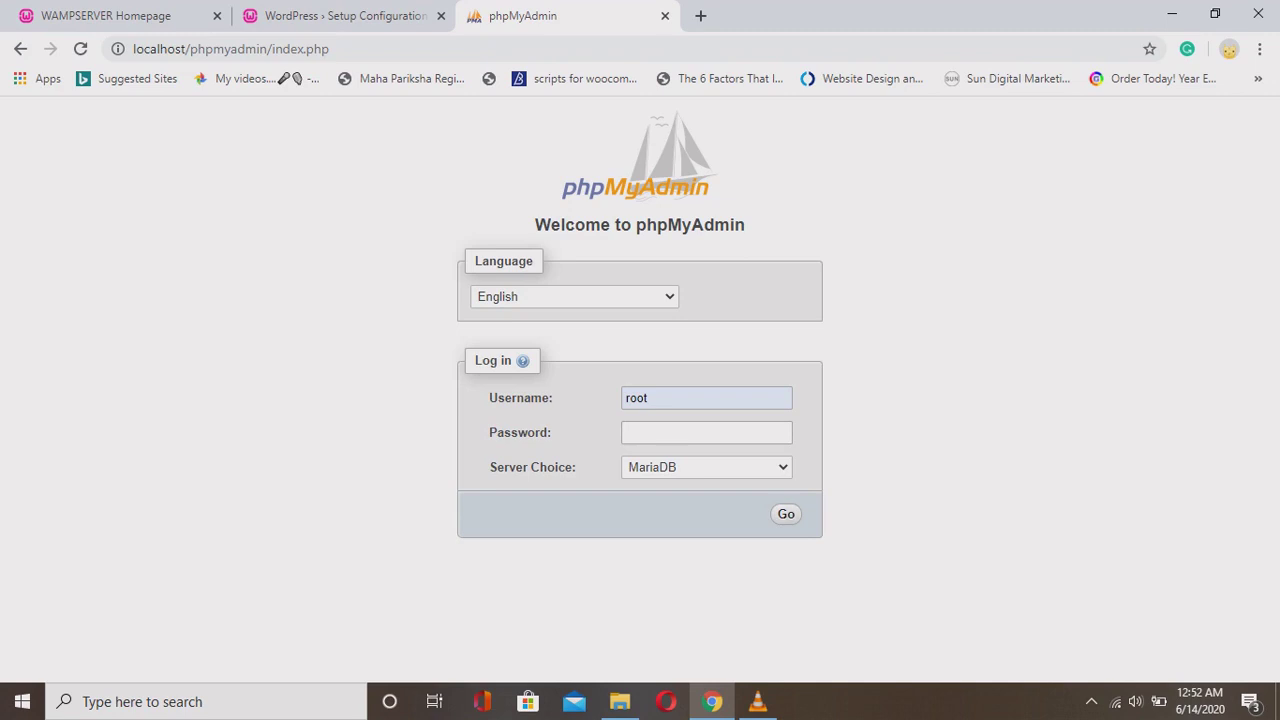
{"action": "left_click", "coordinate": [574, 296]}
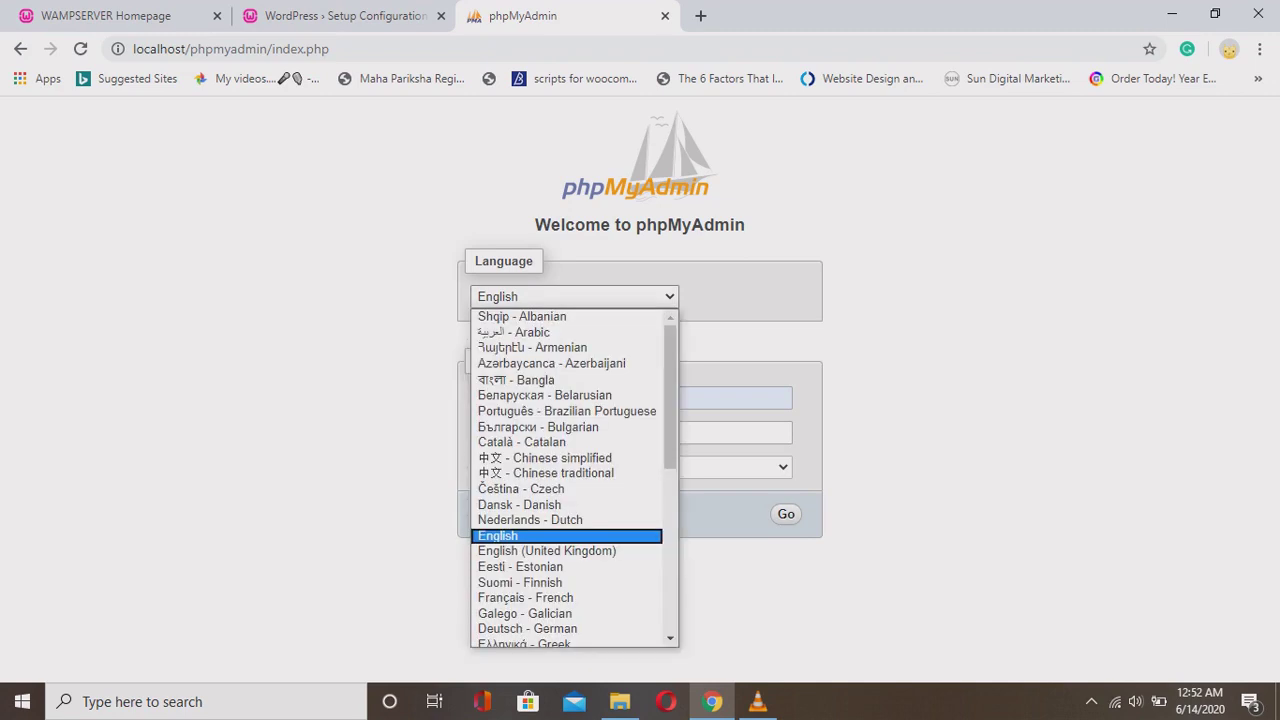
{"action": "key", "text": "Escape"}
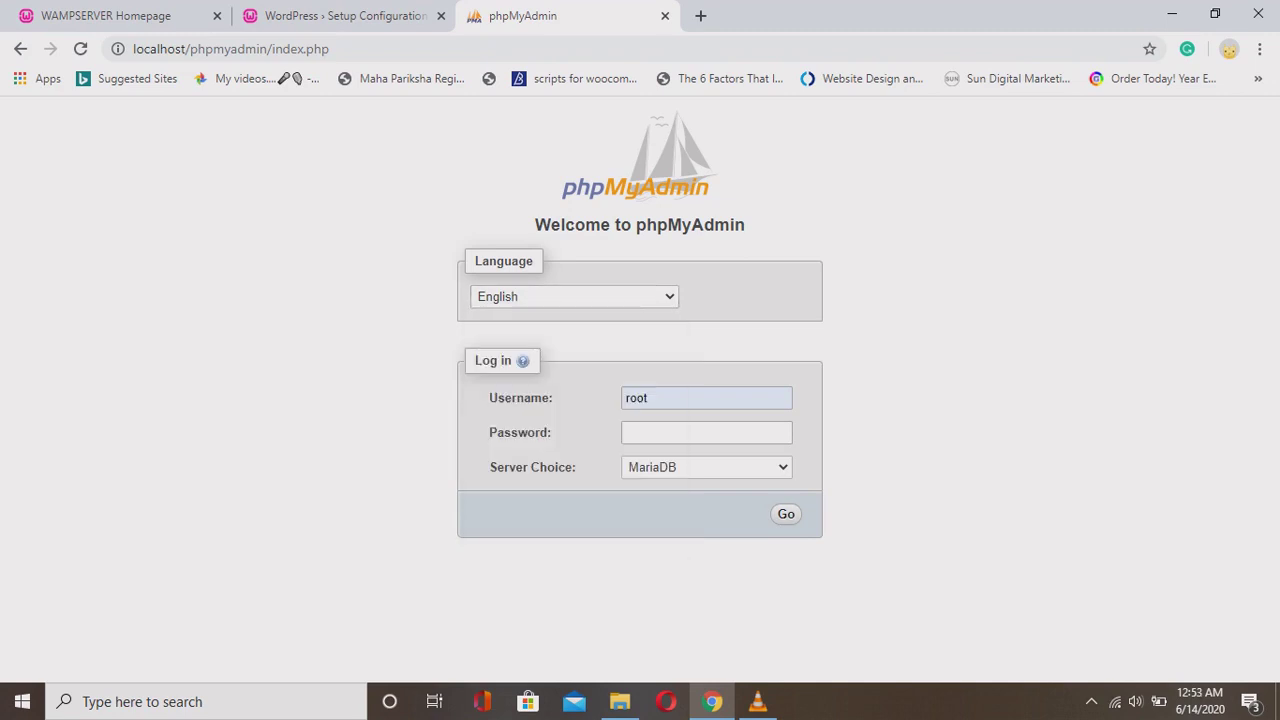
{"action": "key", "text": "Return"}
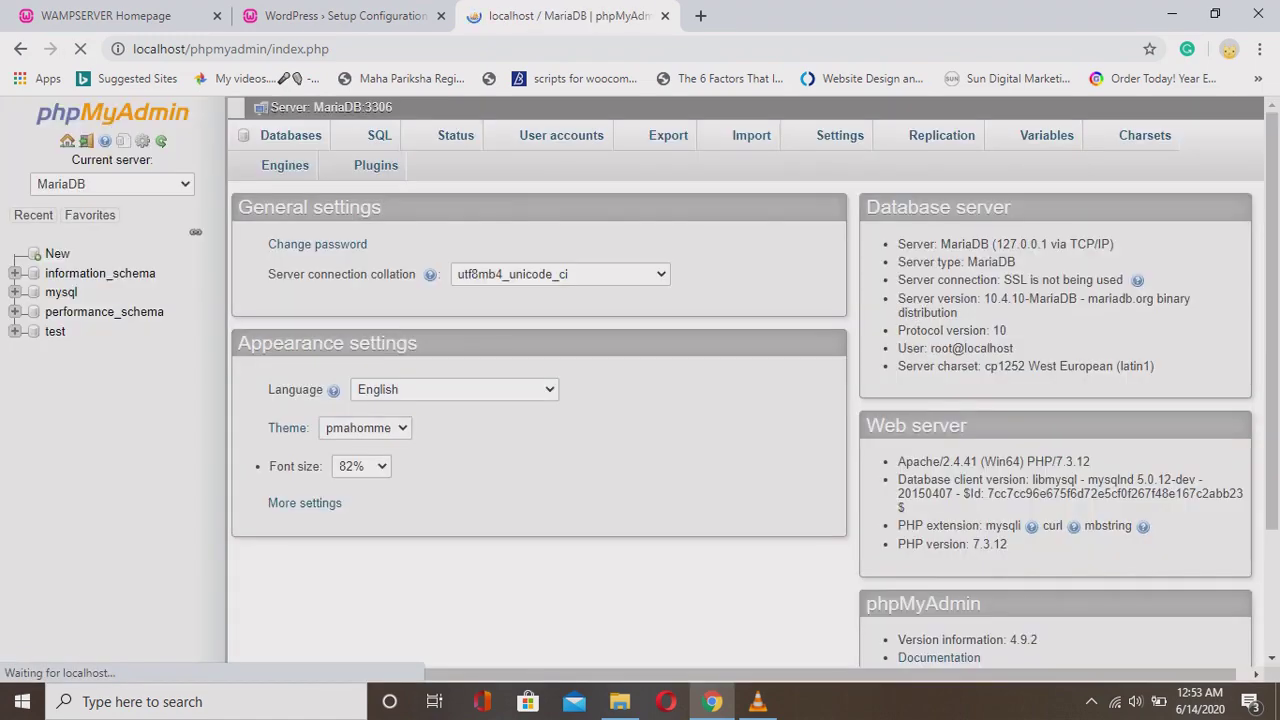
Enter project1 as the new database name with utf8mb4_general_ci collation and submit Create.
{"action": "scroll", "coordinate": [740, 390], "scroll_direction": "down", "scroll_amount": 3}
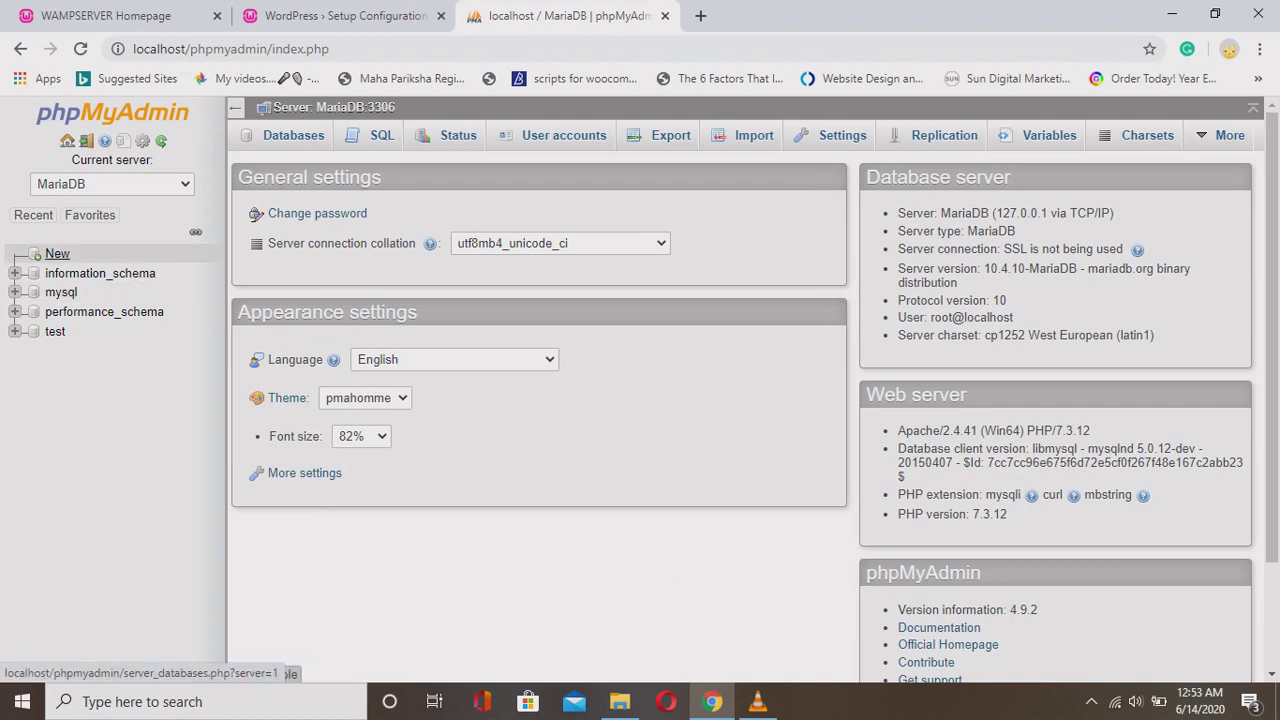
{"action": "left_click", "coordinate": [57, 254]}
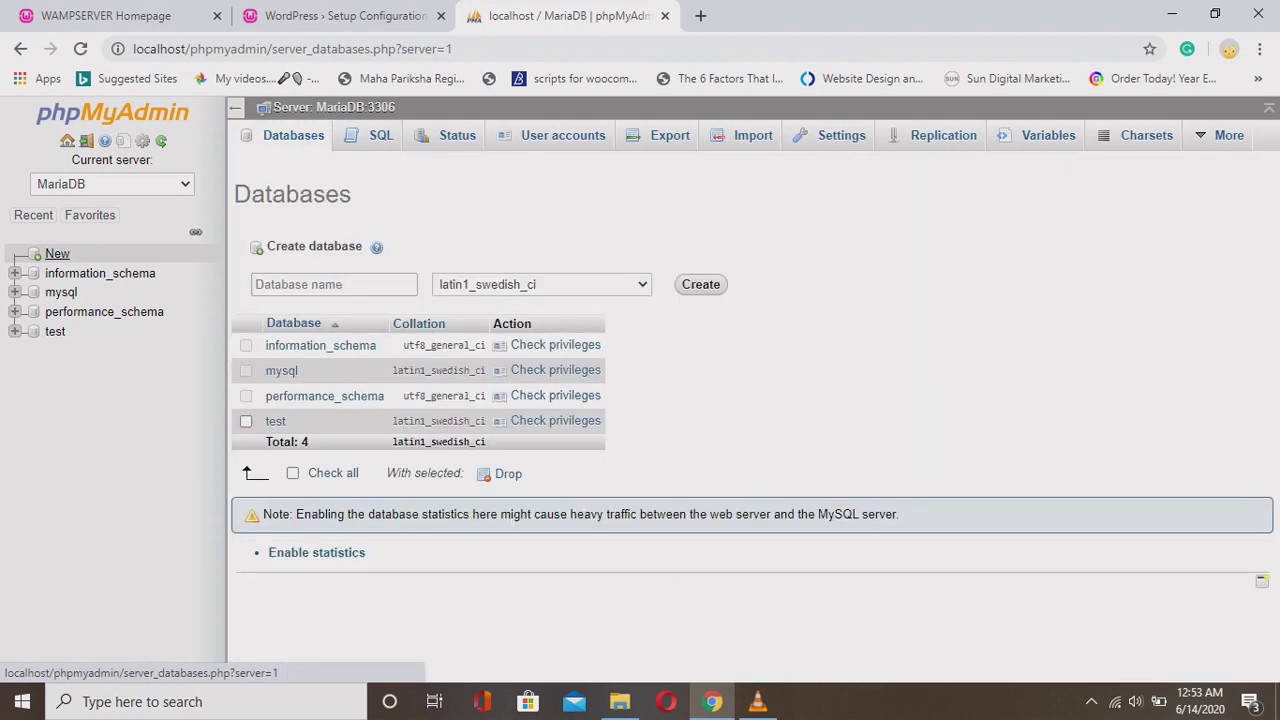
{"action": "type", "text": "project1"}
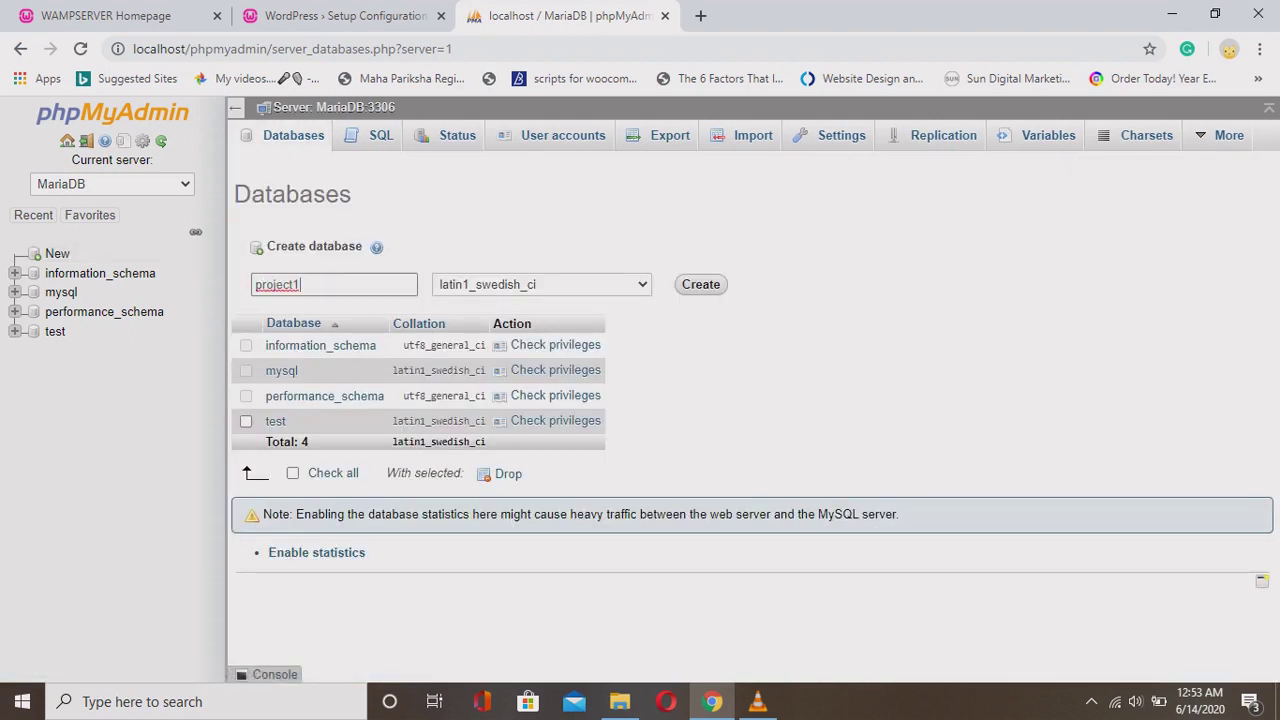
{"action": "left_click", "coordinate": [541, 284]}
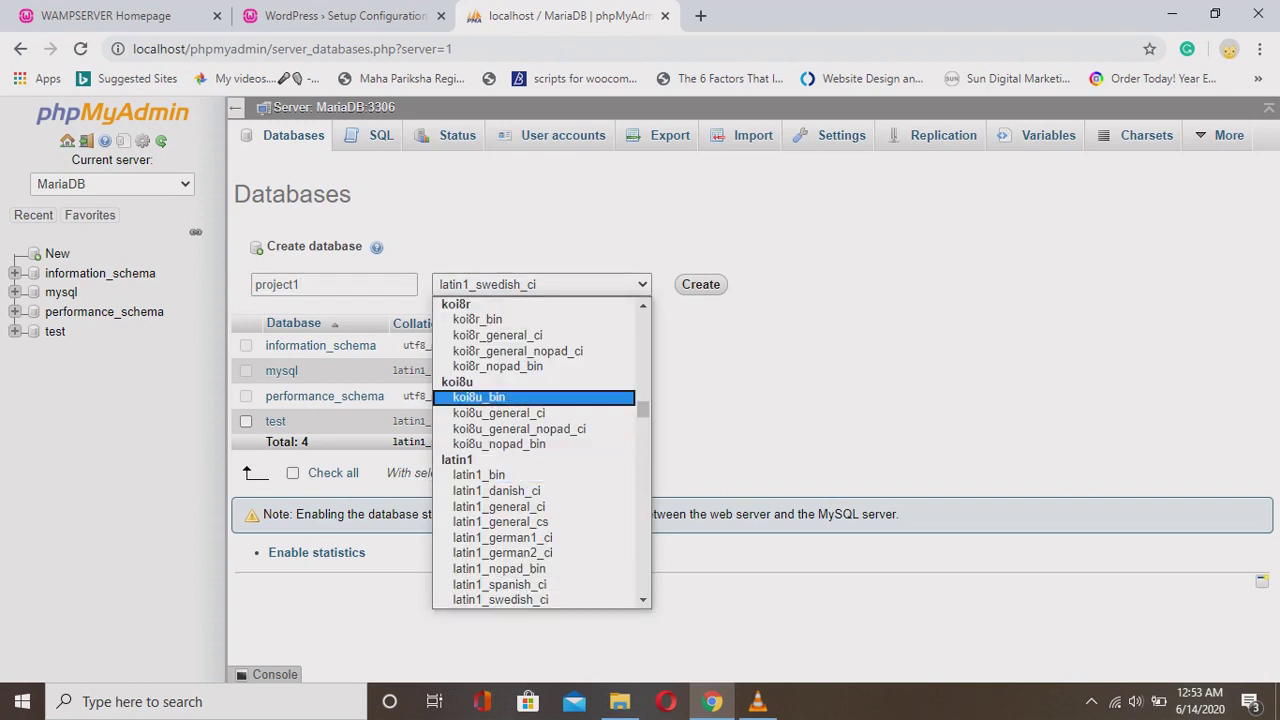
{"action": "type", "text": "utf8_general"}
{"action": "scroll", "coordinate": [541, 450], "scroll_direction": "down", "scroll_amount": 2}
{"action": "scroll", "coordinate": [541, 450], "scroll_direction": "down", "scroll_amount": 2}
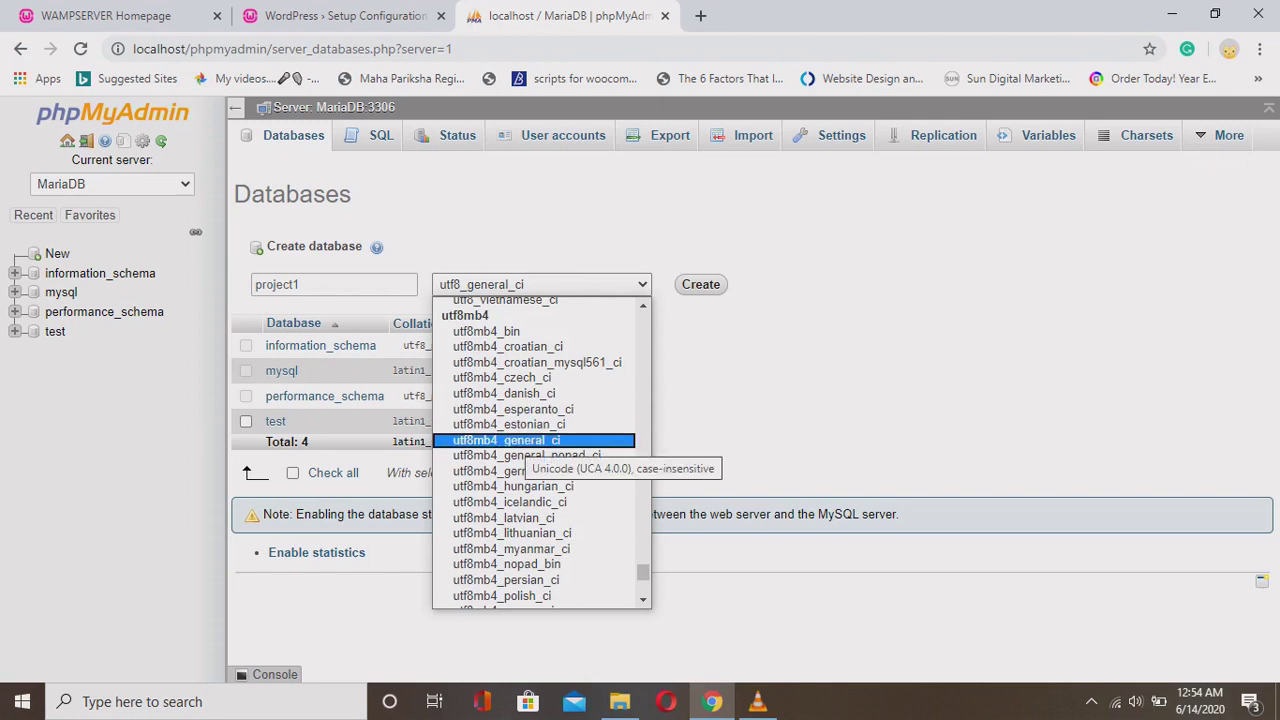
{"action": "key", "text": "Return"}
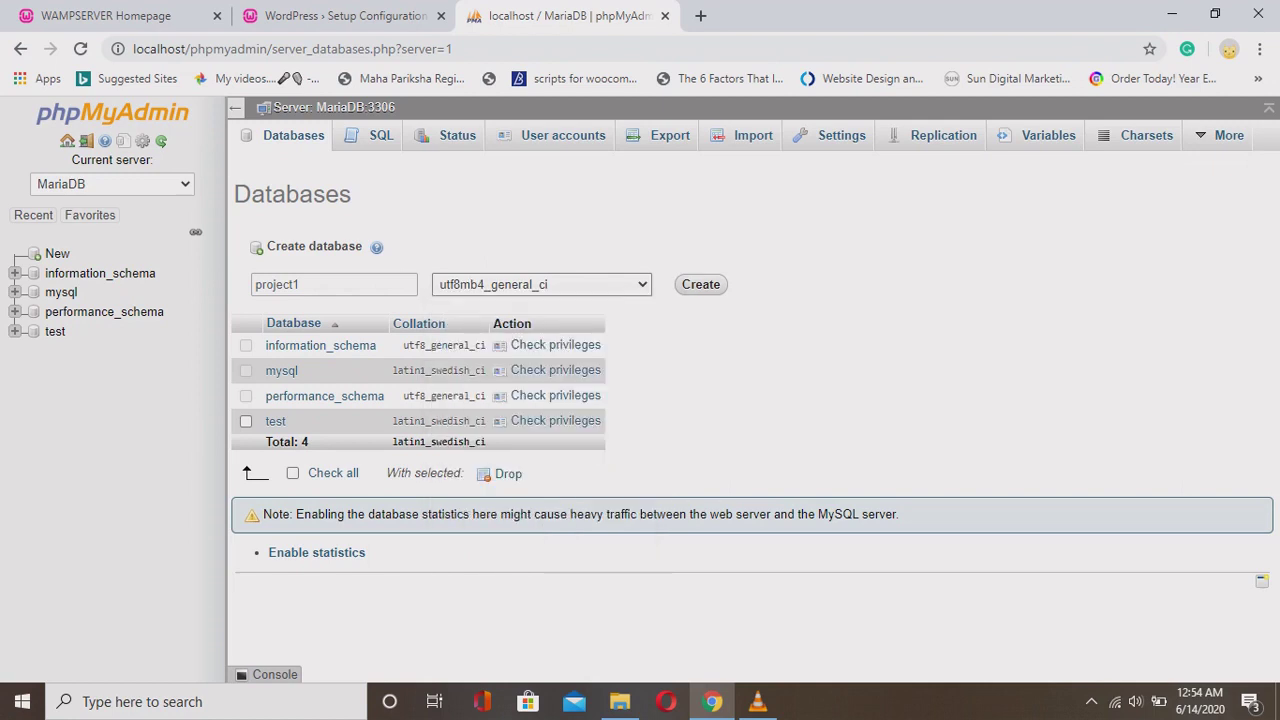
{"action": "key", "text": "Return"}
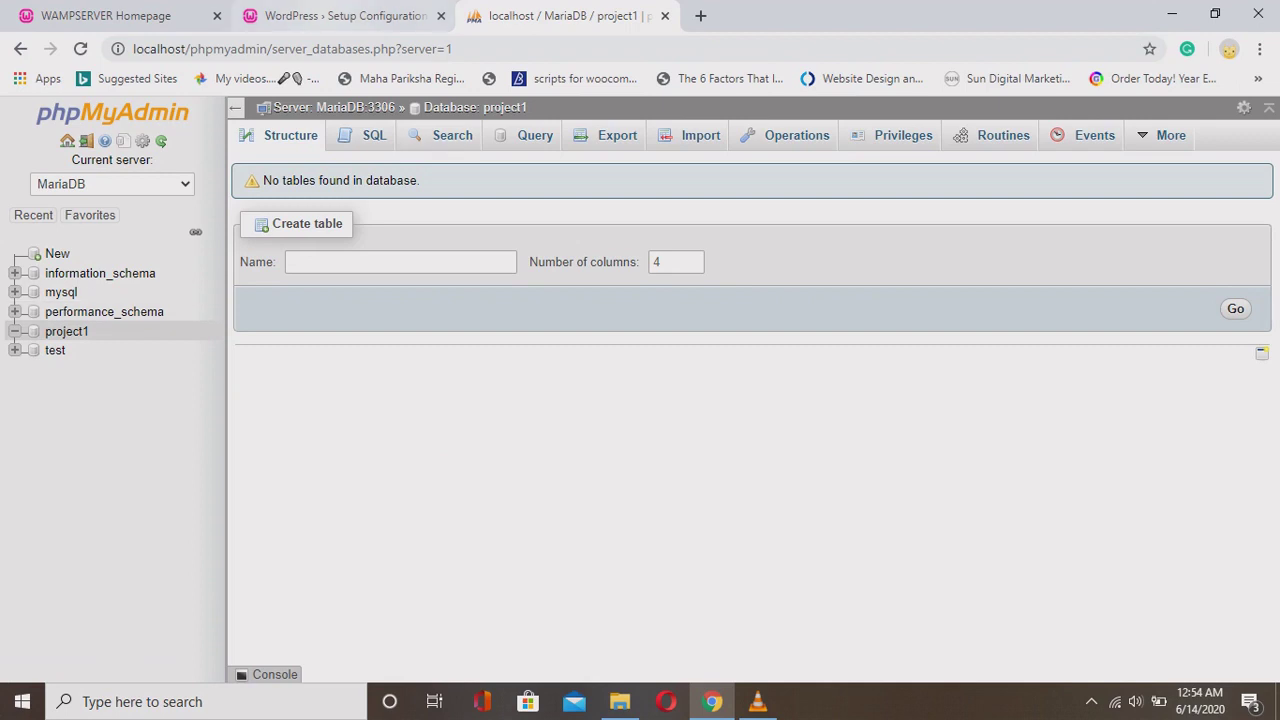
Open wp-config.php from the wordpress folder in Notepad and maximize the window.
{"action": "left_click", "coordinate": [619, 701]}
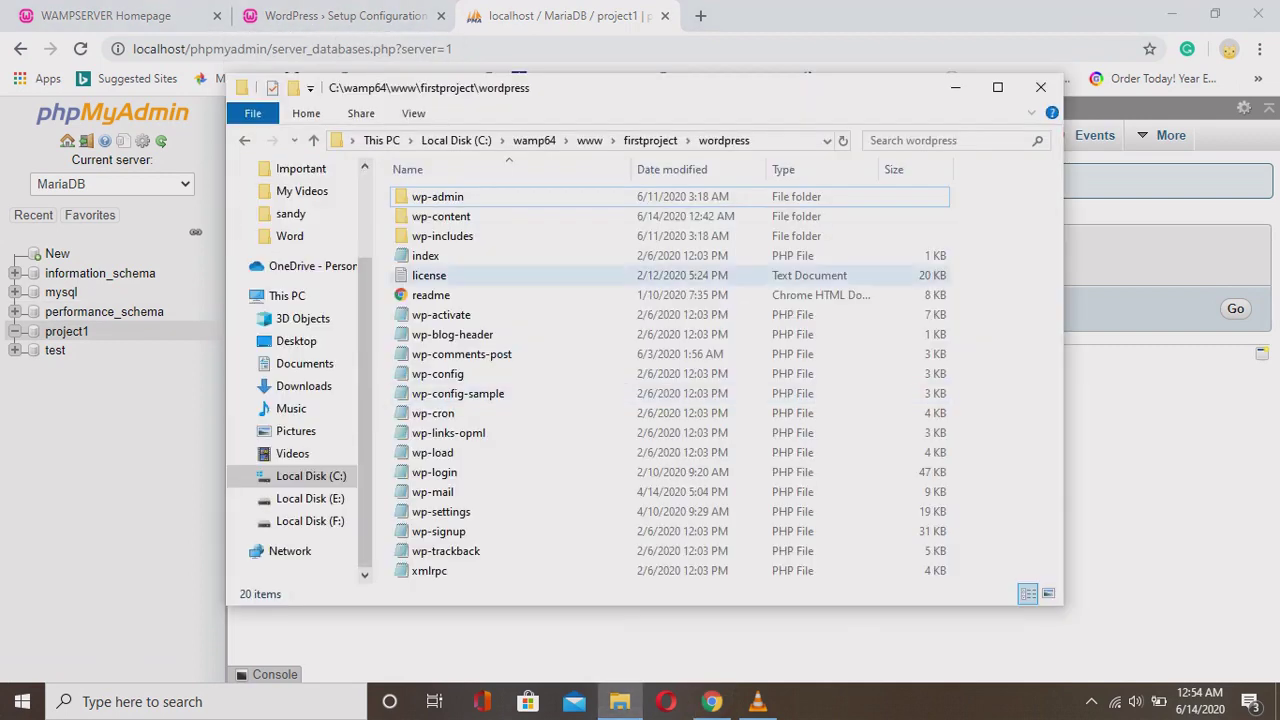
{"action": "left_click", "coordinate": [437, 373]}
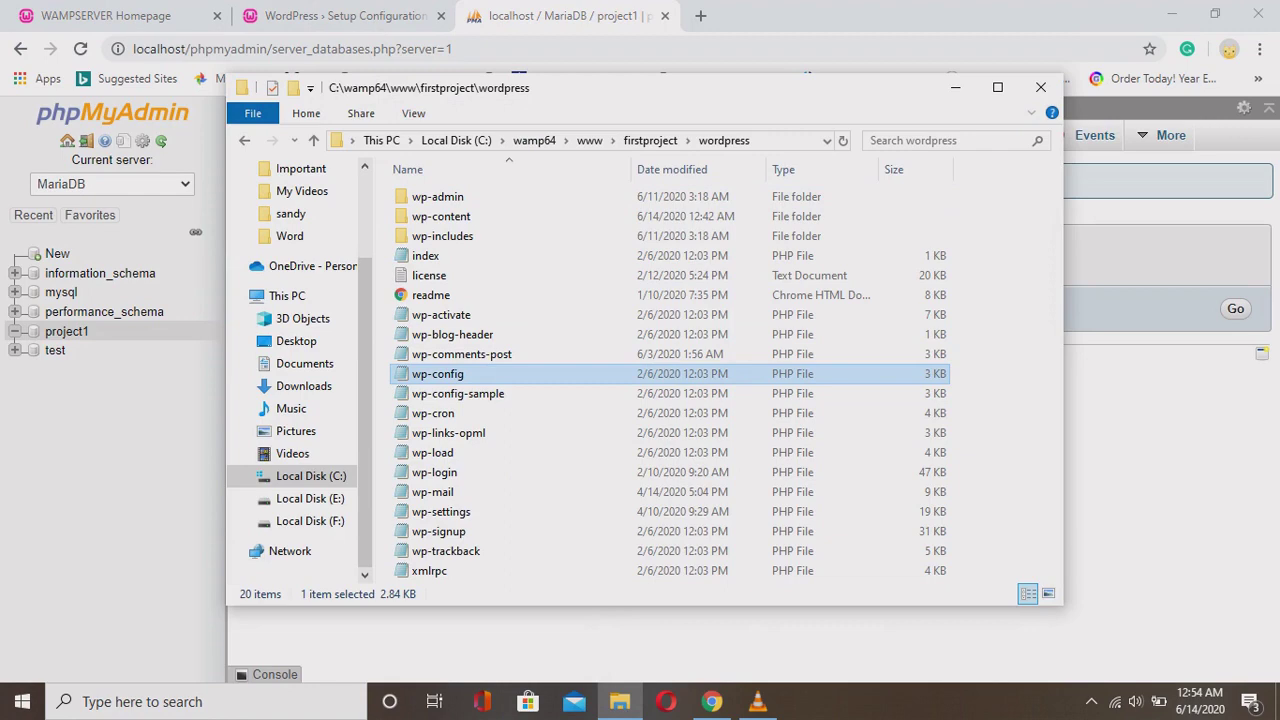
{"action": "right_click", "coordinate": [446, 374]}
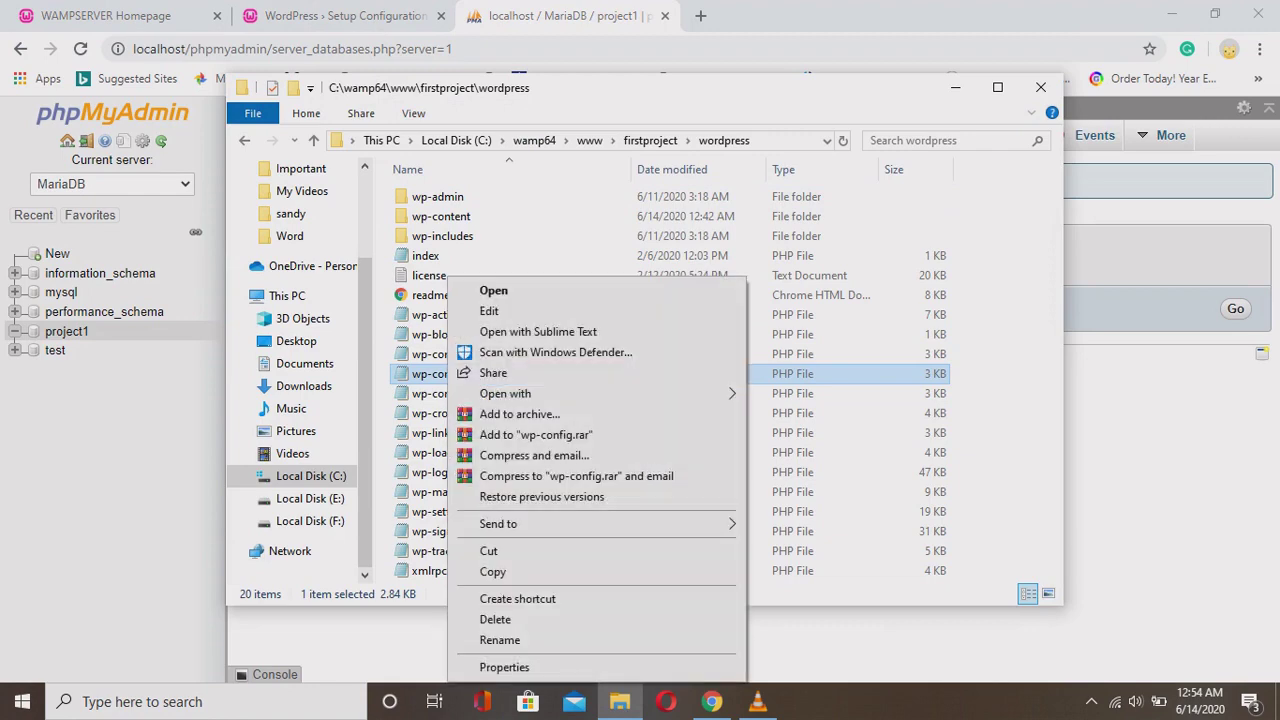
{"action": "key", "text": "Escape"}
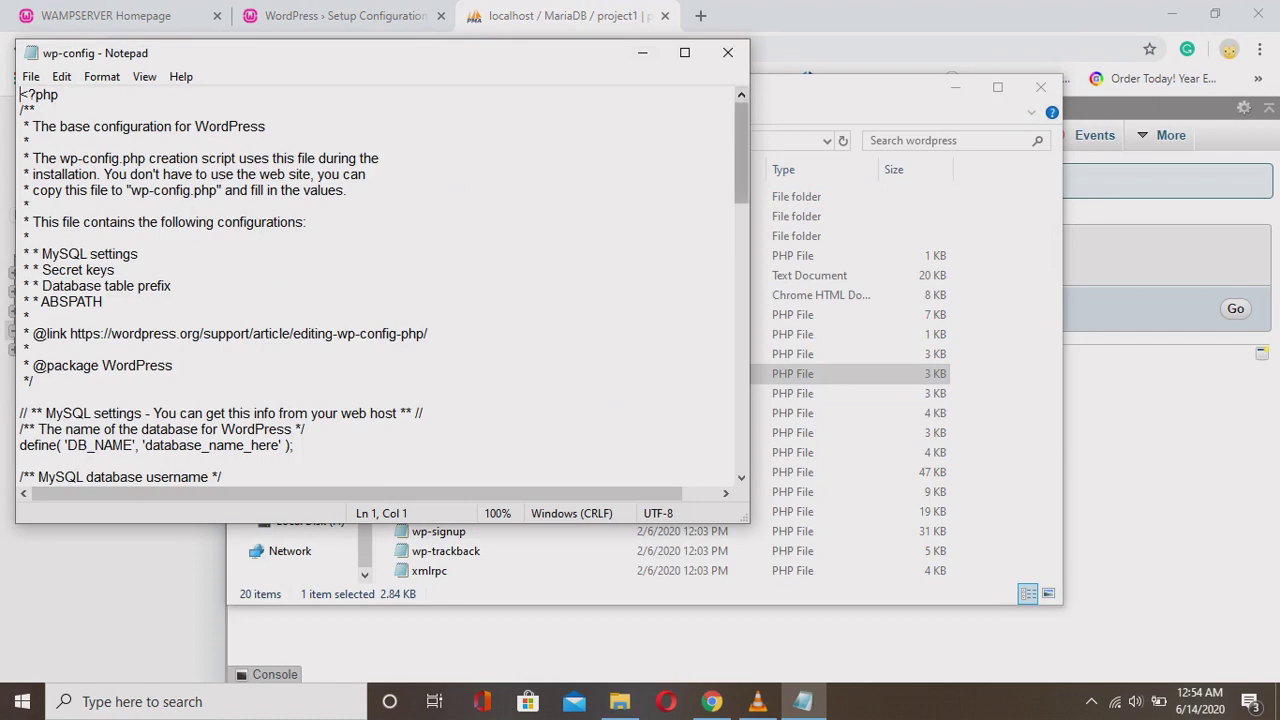
{"action": "scroll", "coordinate": [380, 287], "scroll_direction": "down", "scroll_amount": 20}
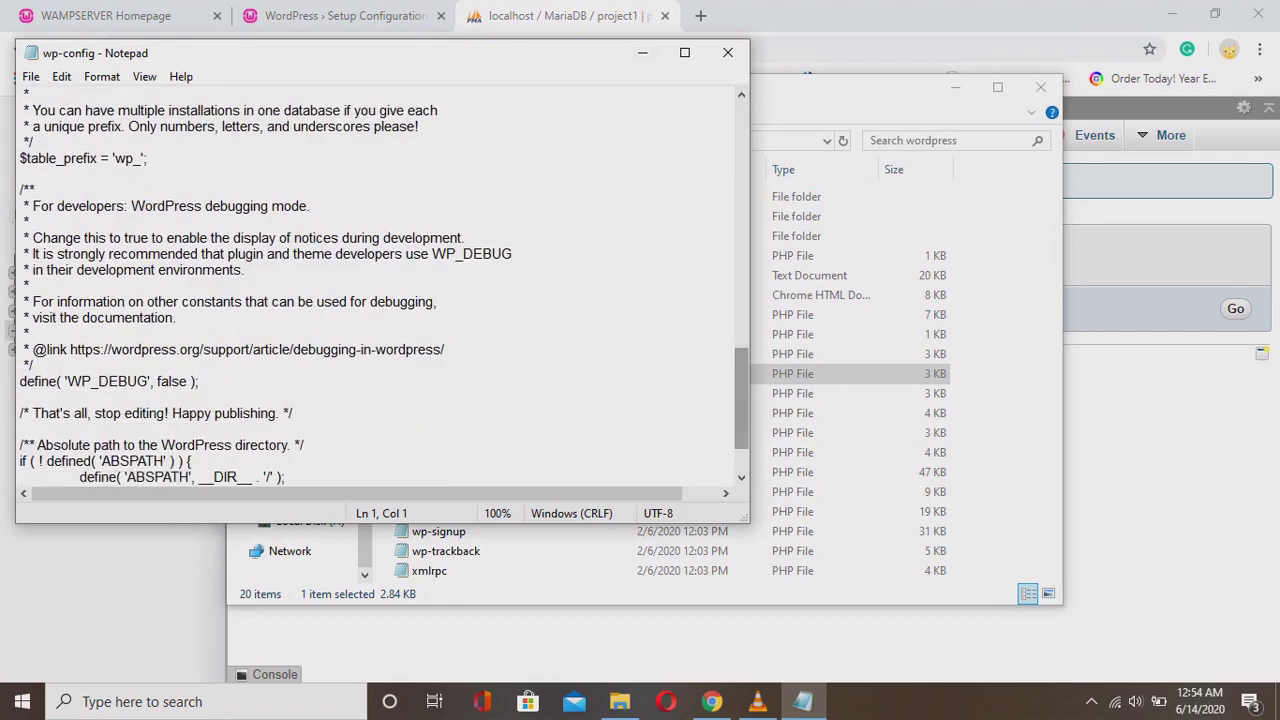
{"action": "scroll", "coordinate": [380, 287], "scroll_direction": "up", "scroll_amount": 20}
{"action": "left_click", "coordinate": [684, 52]}
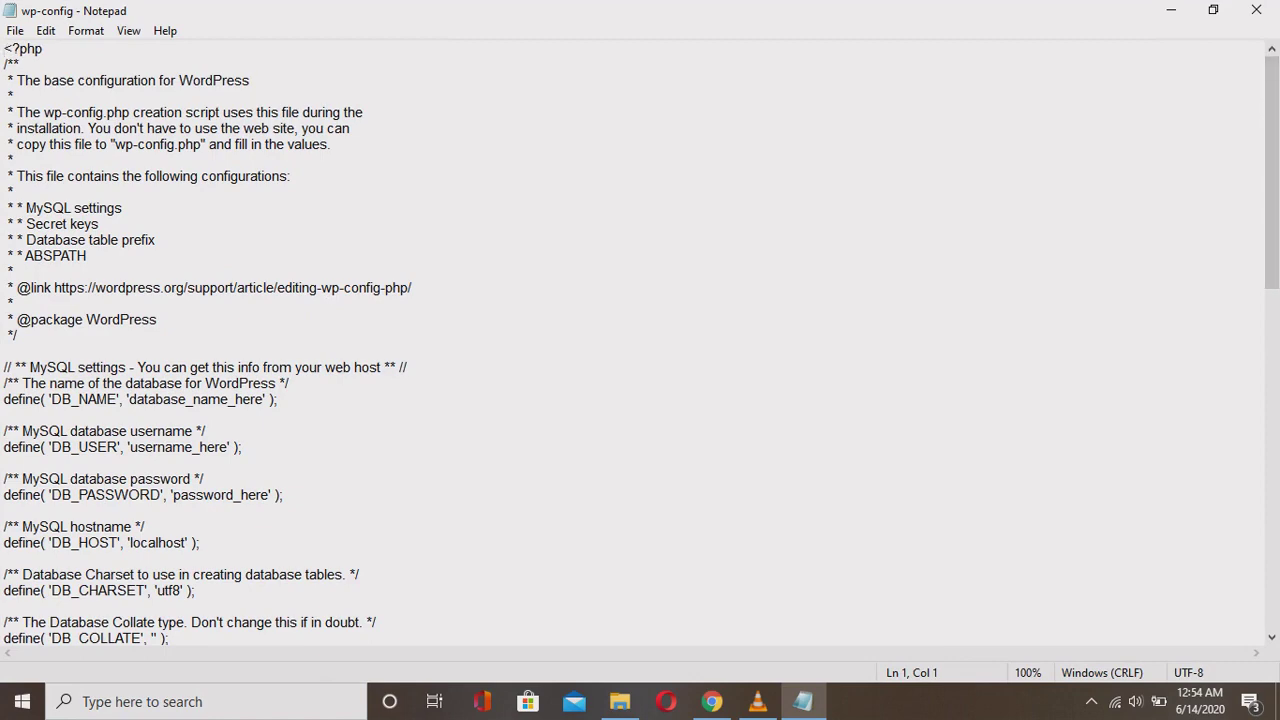
{"action": "left_click_drag", "start_coordinate": [3, 383], "coordinate": [172, 335]}
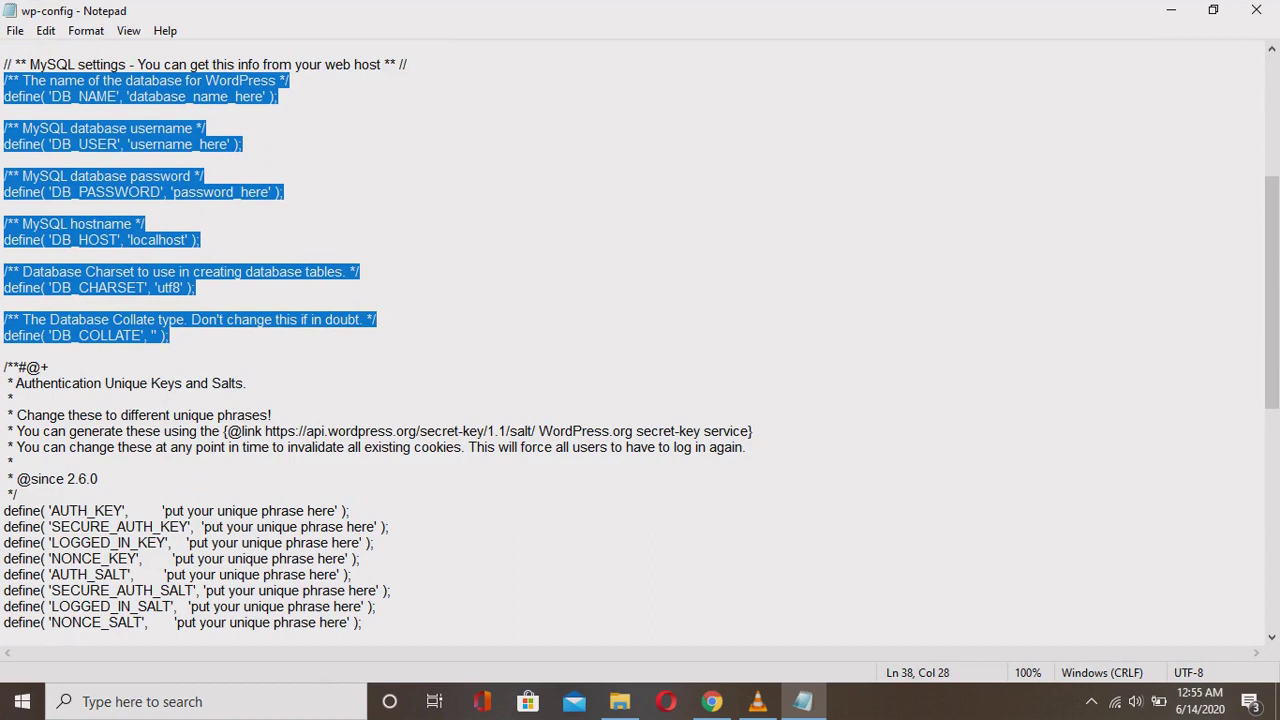
Set DB_NAME to project1, DB_USER to root, and clear the password placeholder.
{"action": "left_click", "coordinate": [377, 319]}
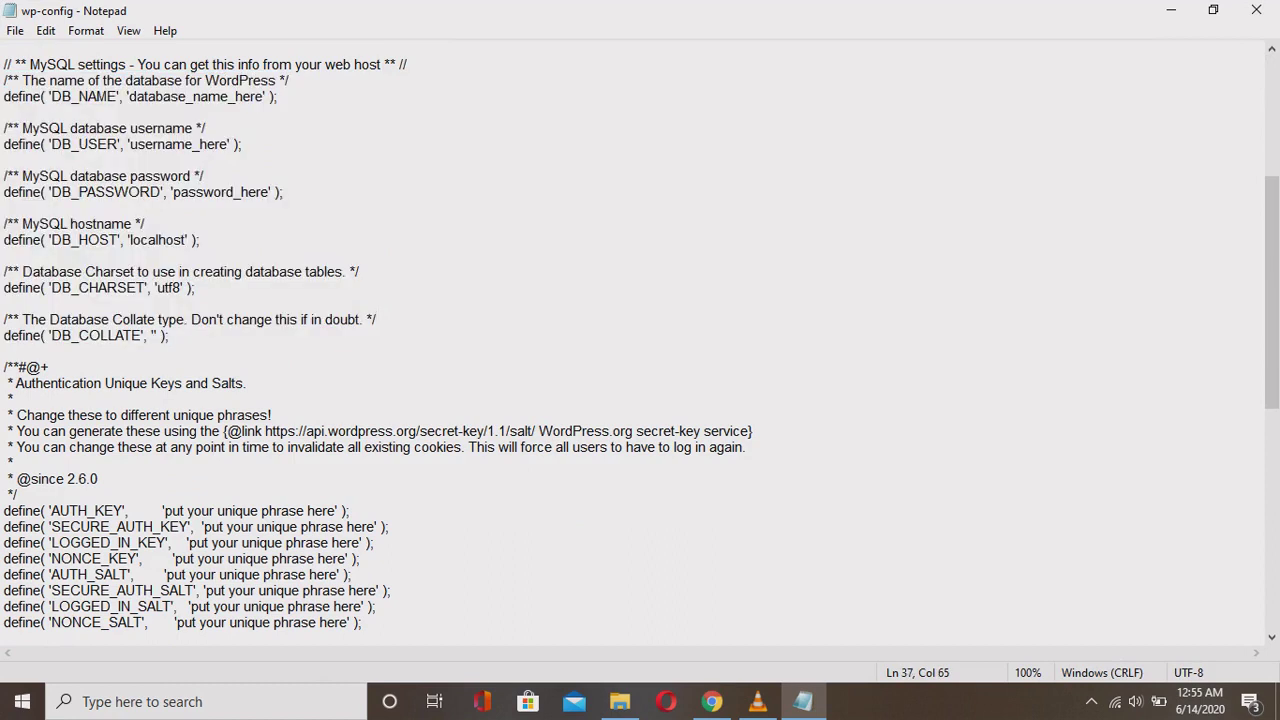
{"action": "left_click_drag", "start_coordinate": [128, 96], "coordinate": [264, 96]}
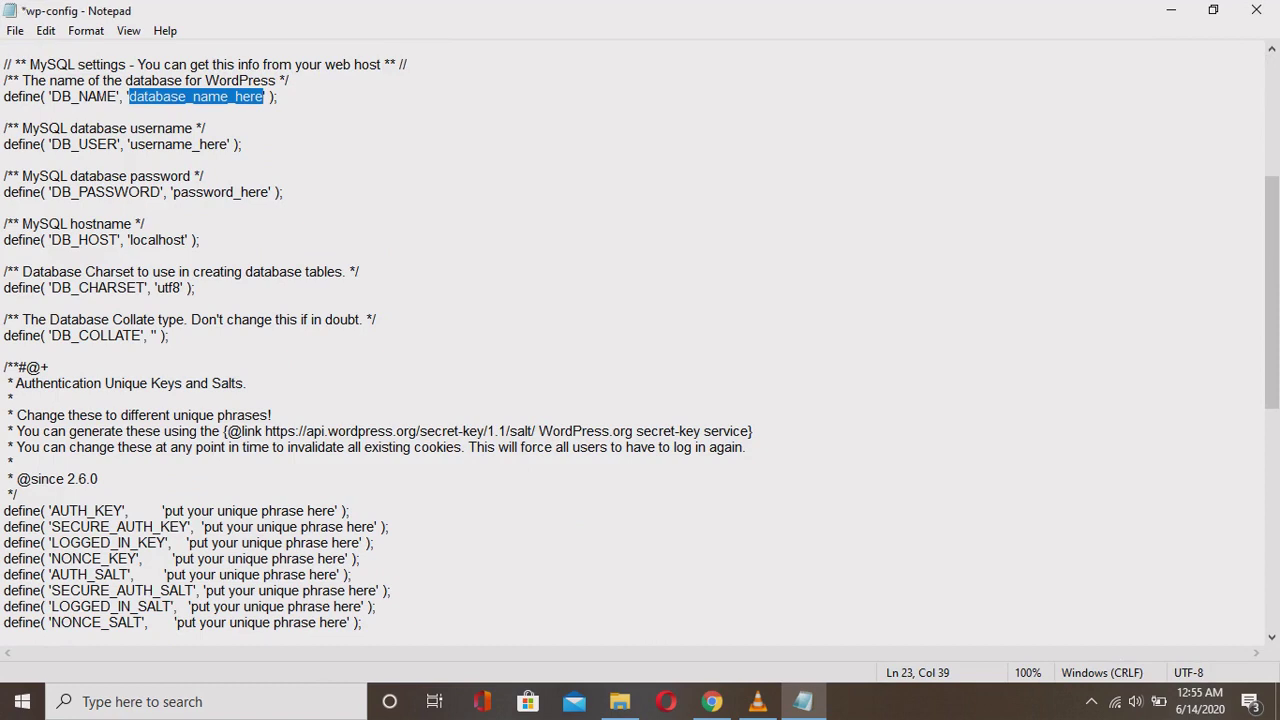
{"action": "type", "text": "project1"}
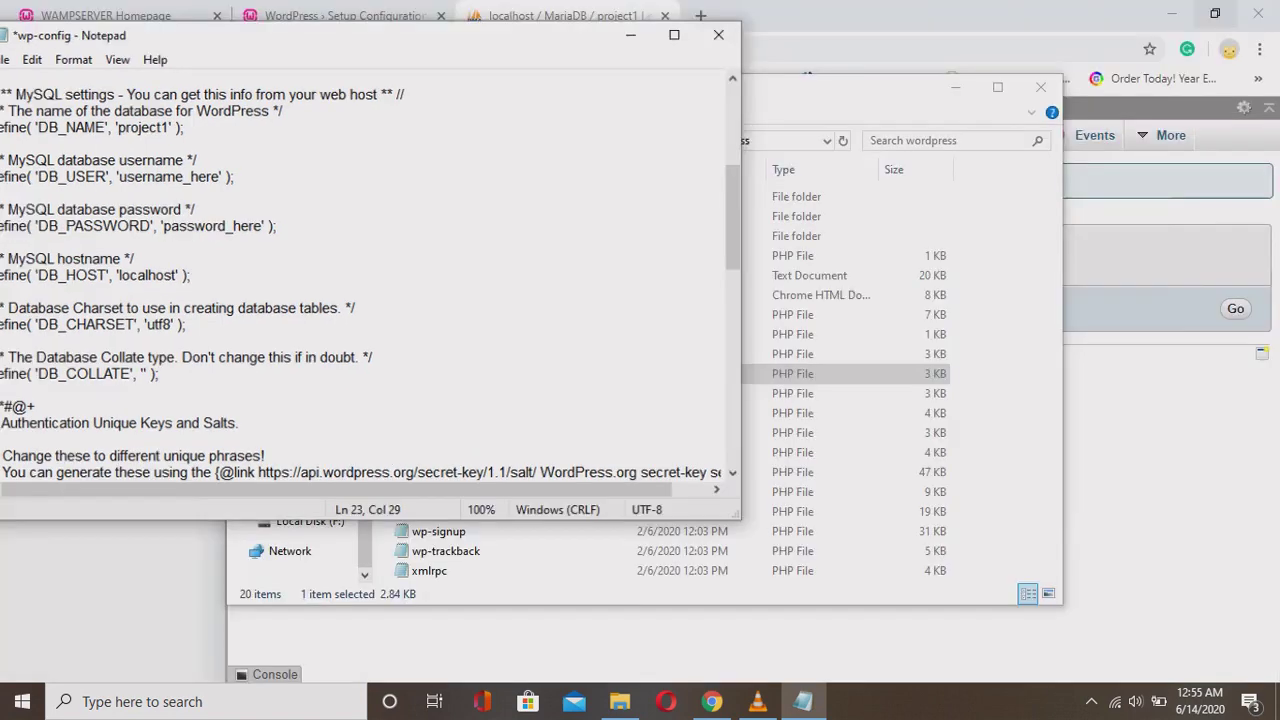
{"action": "left_click", "coordinate": [1213, 10]}
{"action": "left_click_drag", "start_coordinate": [300, 52], "coordinate": [737, 46]}
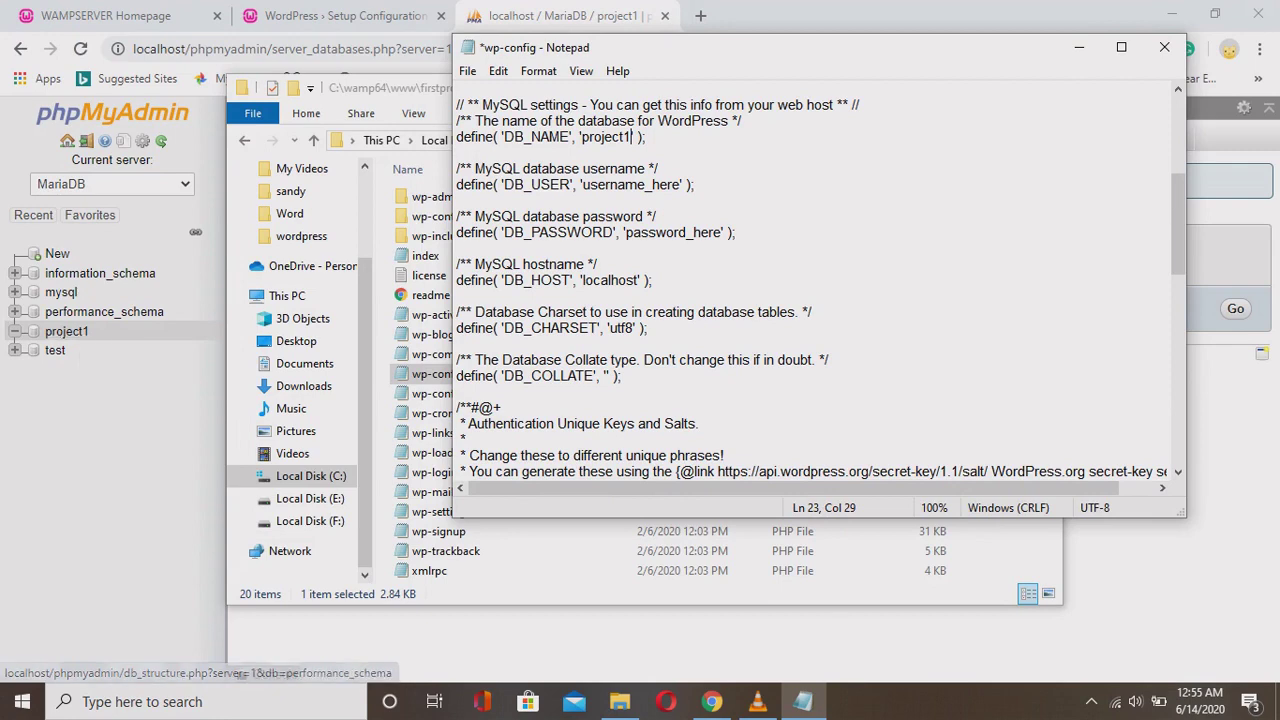
{"action": "left_click", "coordinate": [1121, 47]}
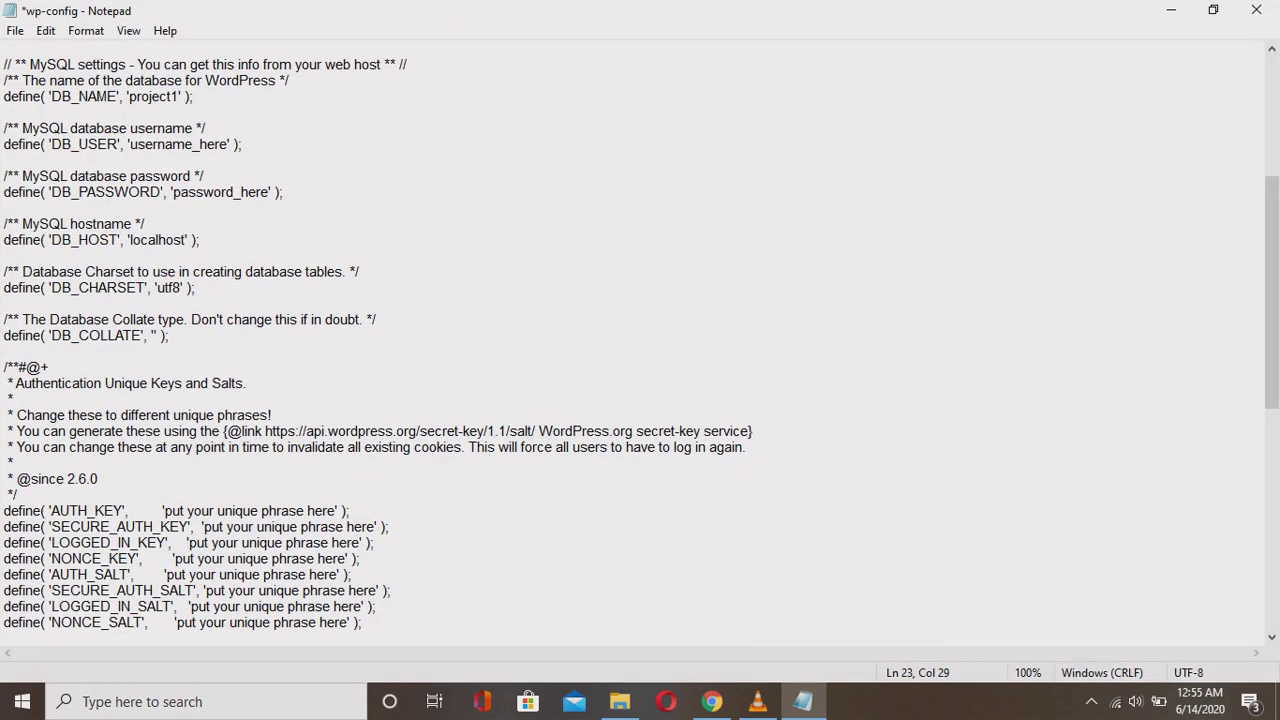
{"action": "left_click_drag", "start_coordinate": [130, 144], "coordinate": [228, 144]}
{"action": "type", "text": "root"}
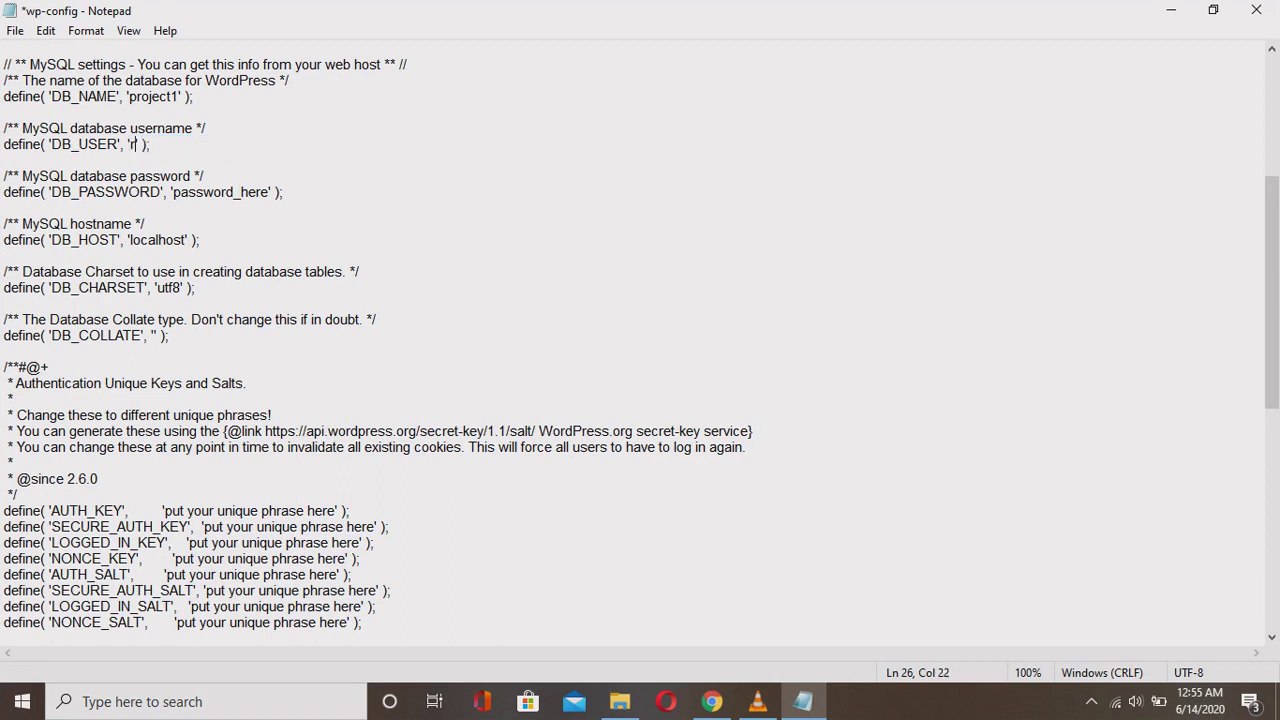
{"action": "left_click_drag", "start_coordinate": [173, 192], "coordinate": [269, 192]}
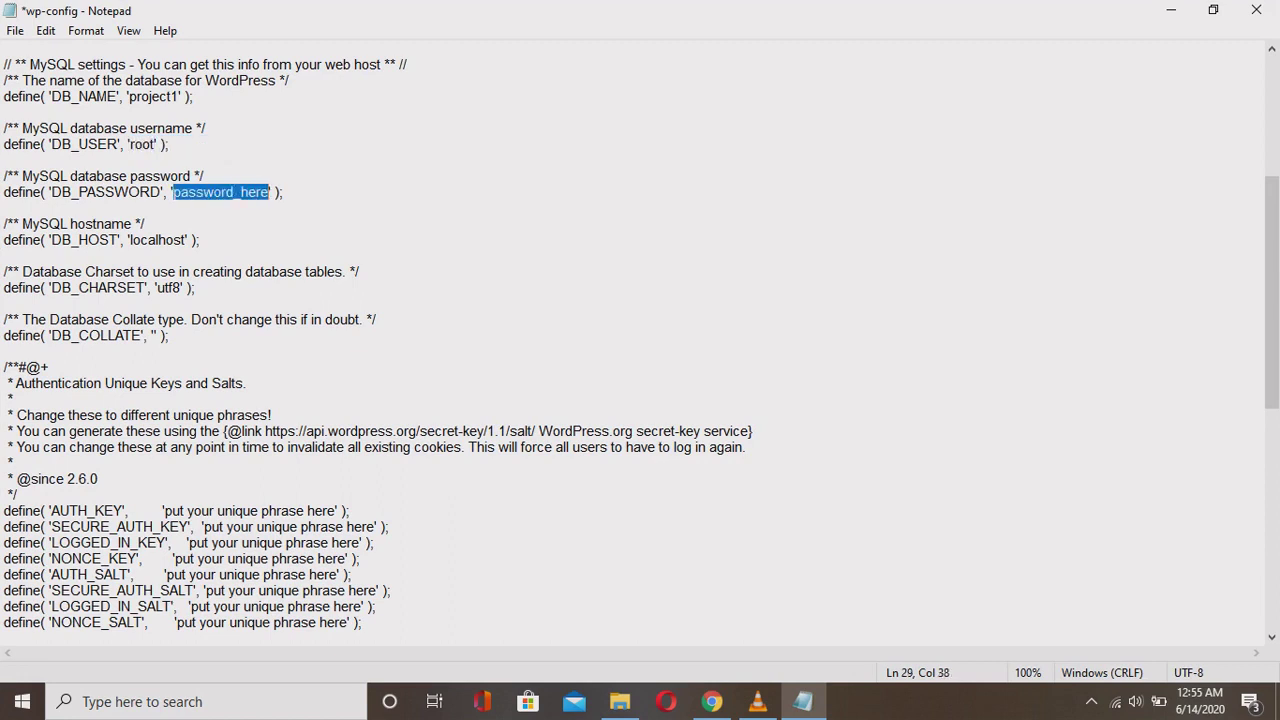
{"action": "key", "text": "BackSpace"}
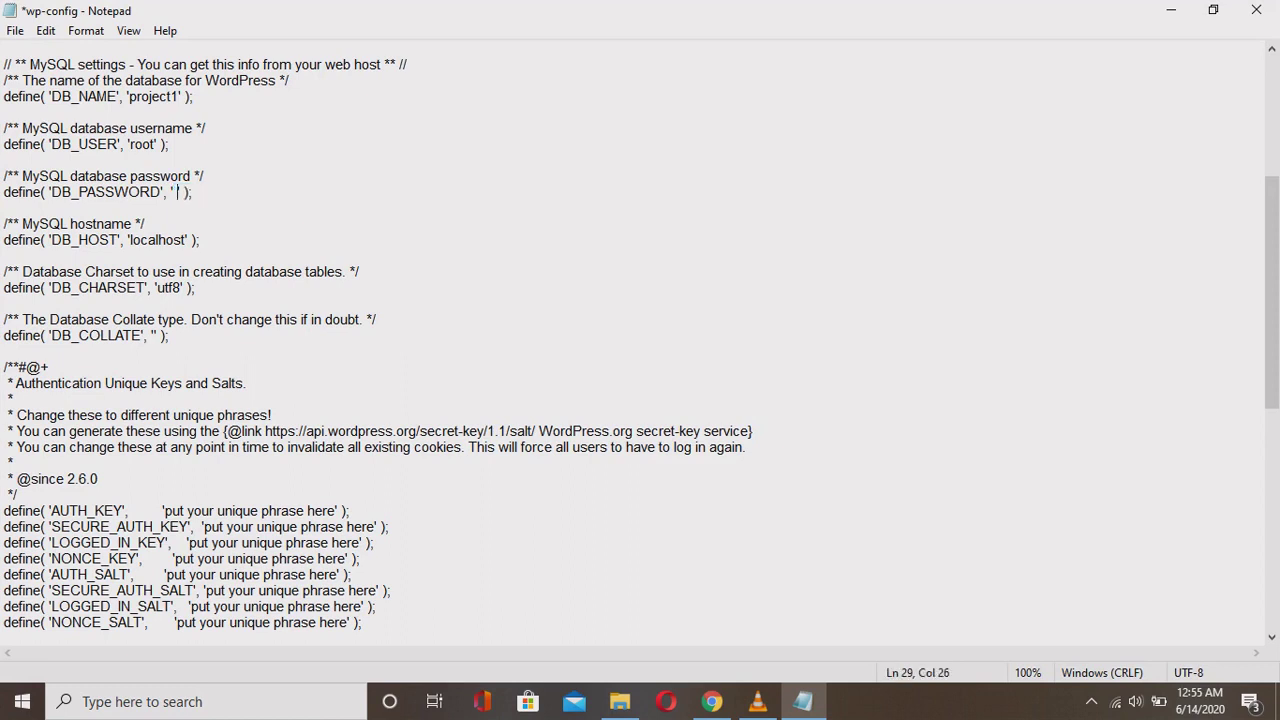
Change DB_CHARSET from utf8 to utf8mb4, leaving host and collate unchanged.
{"action": "left_click_drag", "start_coordinate": [130, 240], "coordinate": [186, 240]}
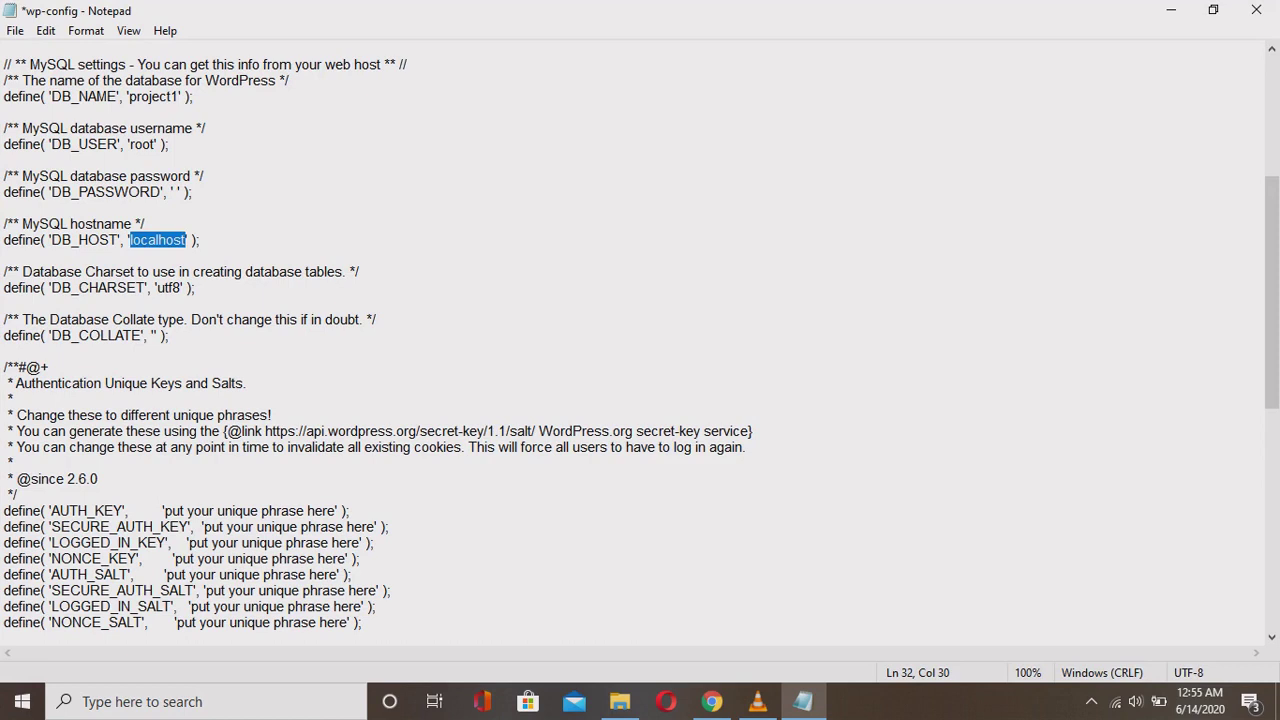
{"action": "left_click", "coordinate": [146, 224]}
{"action": "left_click", "coordinate": [181, 288]}
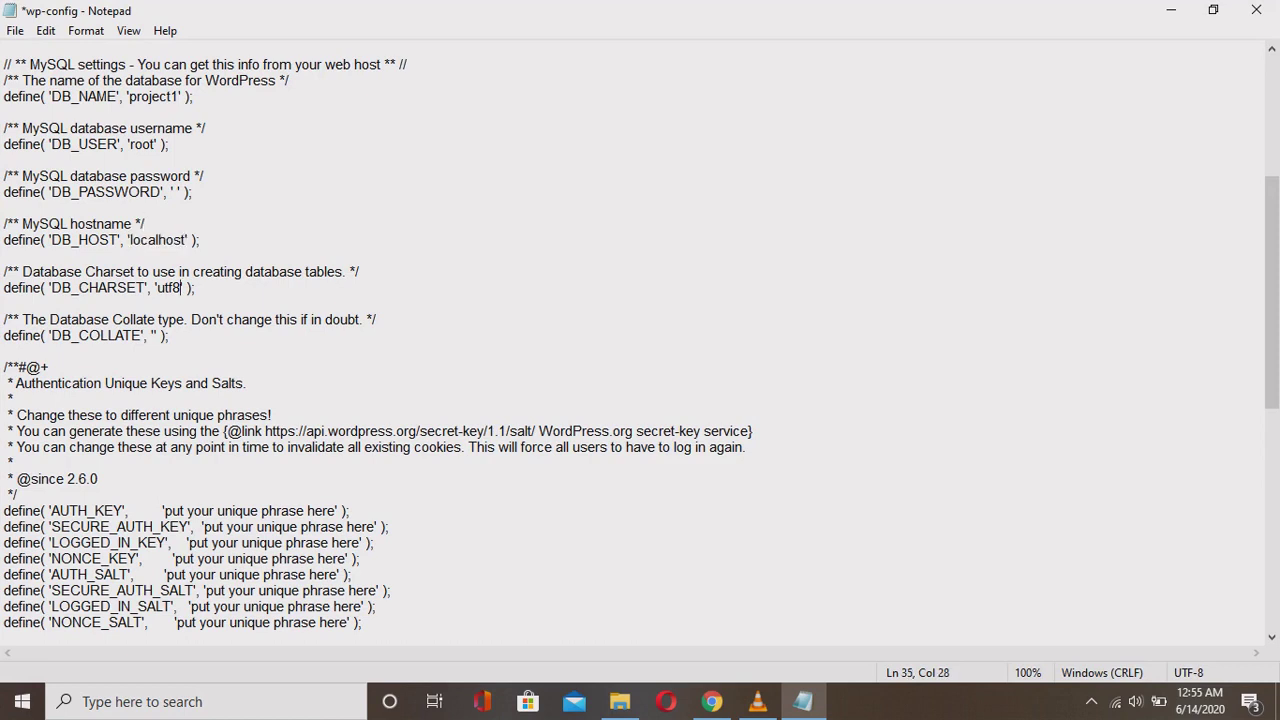
{"action": "type", "text": "mb4"}
{"action": "left_click_drag", "start_coordinate": [70, 335], "coordinate": [170, 335]}
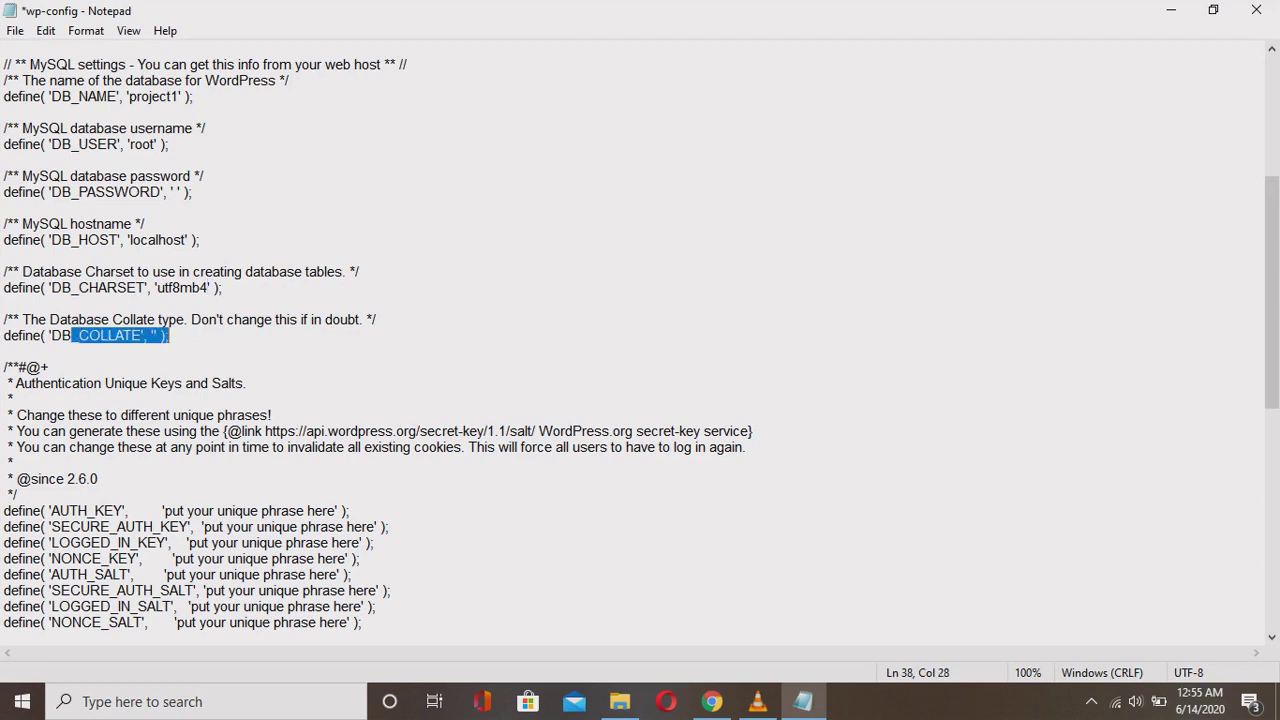
{"action": "left_click", "coordinate": [50, 367]}
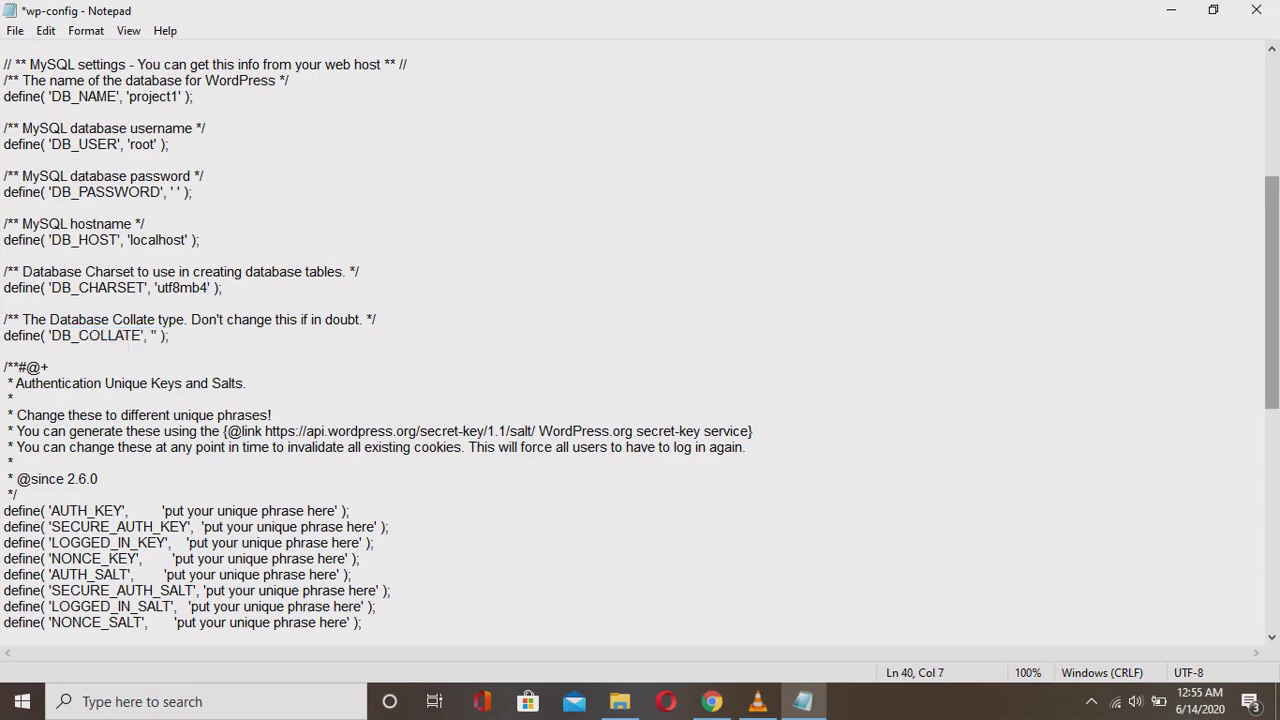
{"action": "scroll", "coordinate": [640, 336], "scroll_direction": "down", "scroll_amount": 1}
{"action": "scroll", "coordinate": [640, 336], "scroll_direction": "up", "scroll_amount": 2}
Review the setting comments and save wp-config.php.
{"action": "left_click_drag", "start_coordinate": [3, 208], "coordinate": [200, 271]}
{"action": "left_click", "coordinate": [3, 192]}
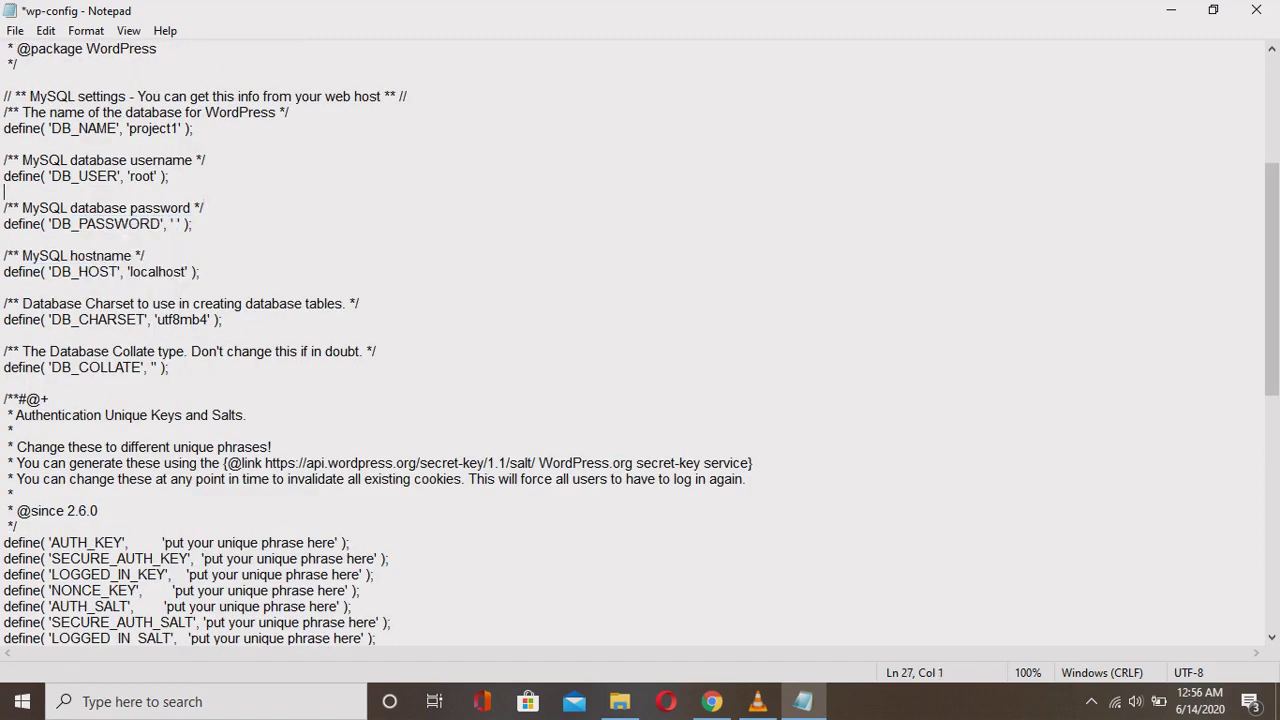
{"action": "left_click_drag", "start_coordinate": [122, 112], "coordinate": [276, 112]}
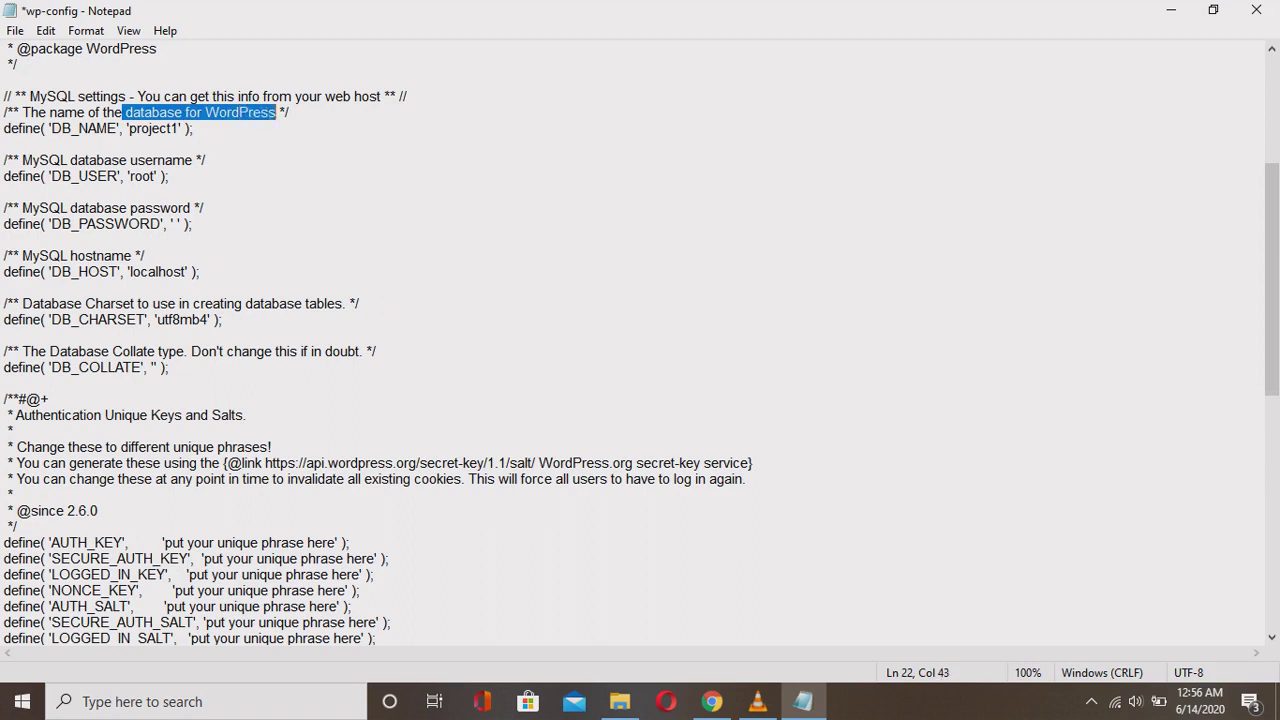
{"action": "left_click_drag", "start_coordinate": [70, 160], "coordinate": [105, 160]}
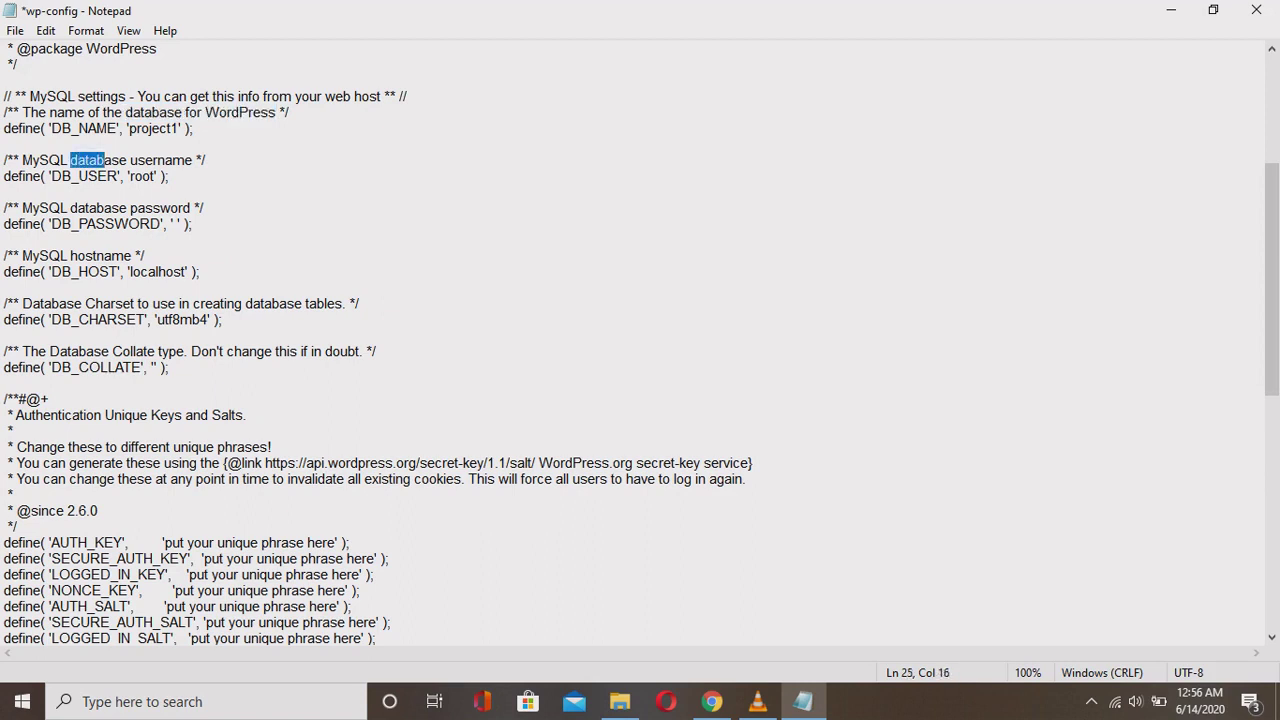
{"action": "left_click_drag", "start_coordinate": [105, 160], "coordinate": [188, 160]}
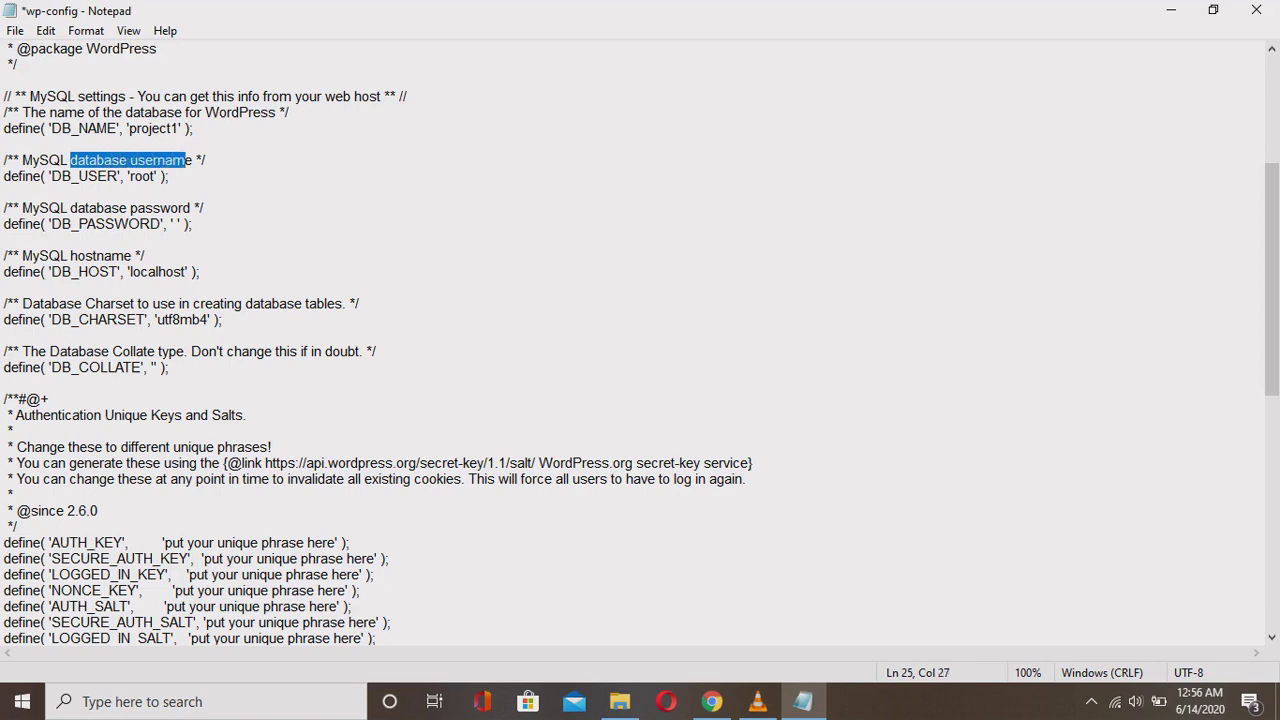
{"action": "left_click_drag", "start_coordinate": [70, 208], "coordinate": [190, 208]}
{"action": "left_click_drag", "start_coordinate": [70, 256], "coordinate": [132, 256]}
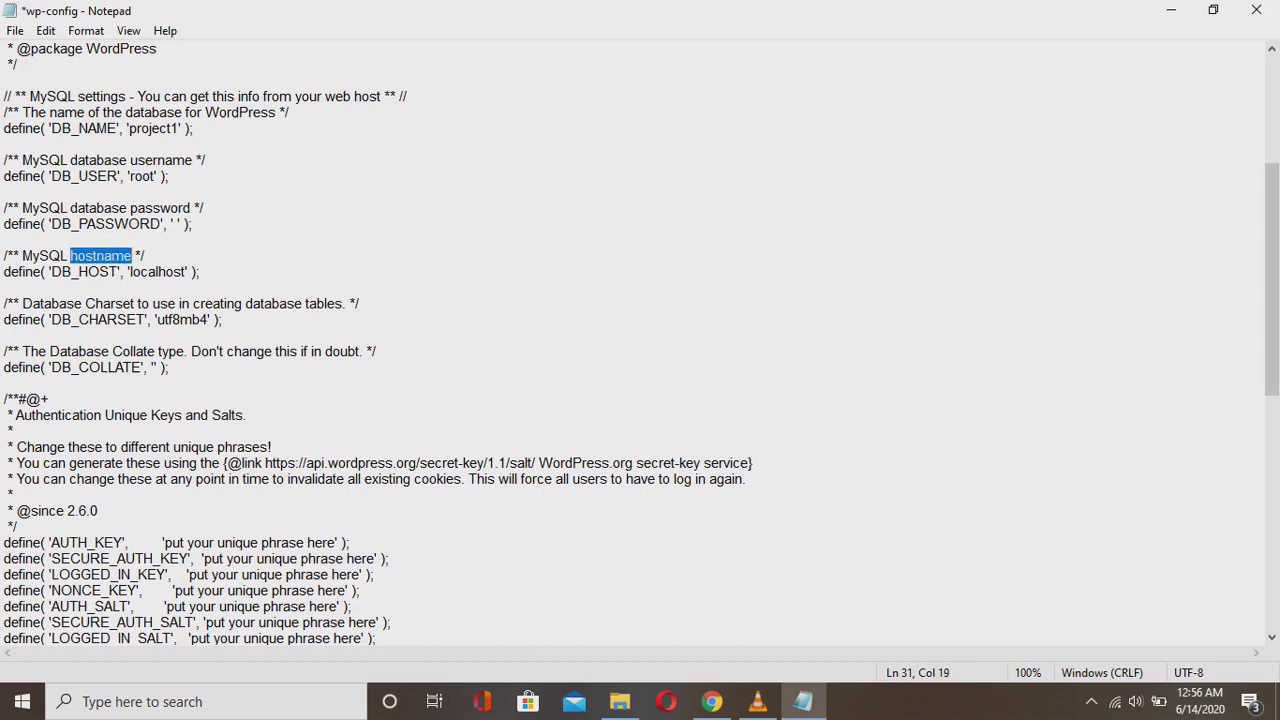
{"action": "left_click_drag", "start_coordinate": [193, 303], "coordinate": [336, 303]}
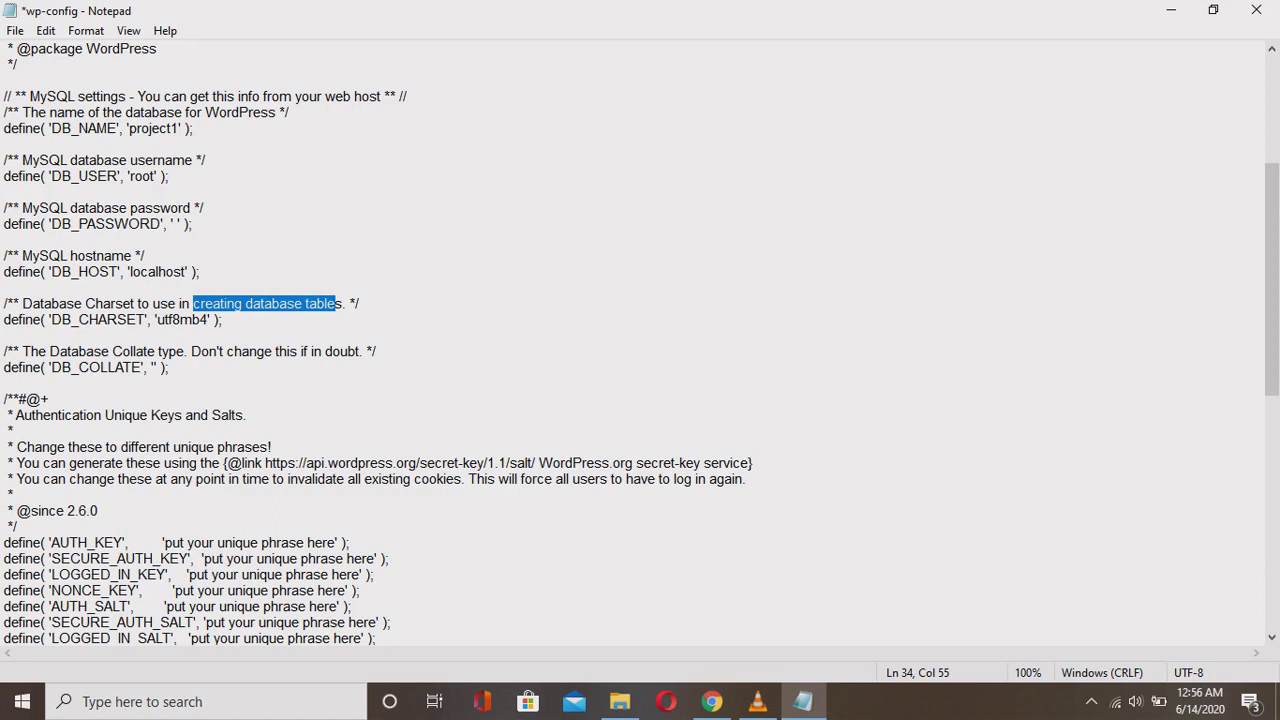
{"action": "left_click", "coordinate": [222, 319]}
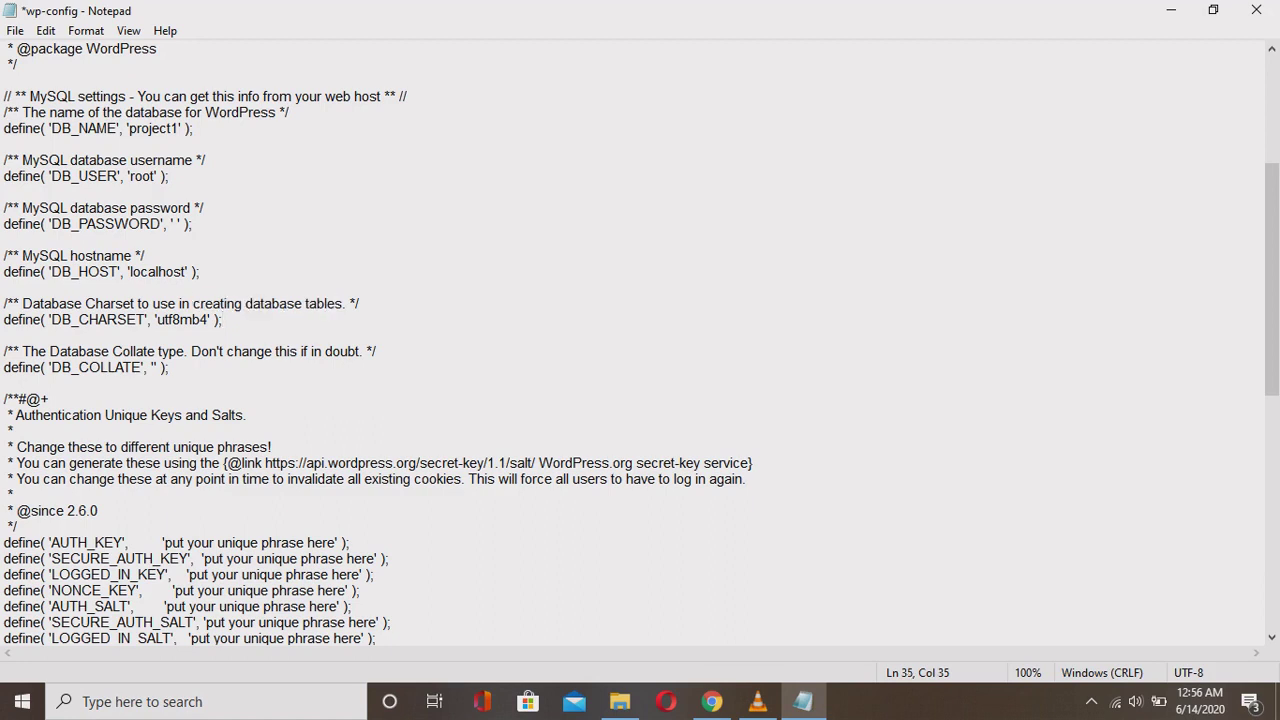
{"action": "key", "text": "ctrl+s"}
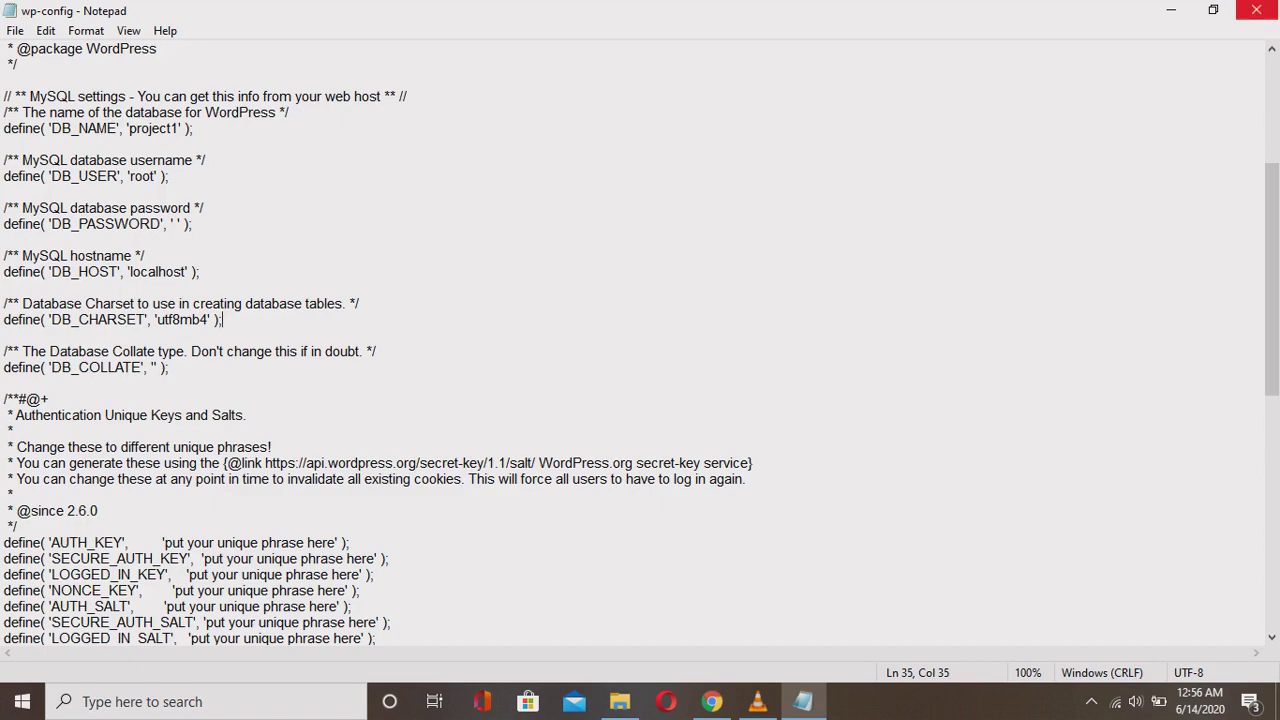
Close Notepad, return to the WordPress setup tab and follow 'installing now' to install.php.
{"action": "left_click", "coordinate": [1256, 10]}
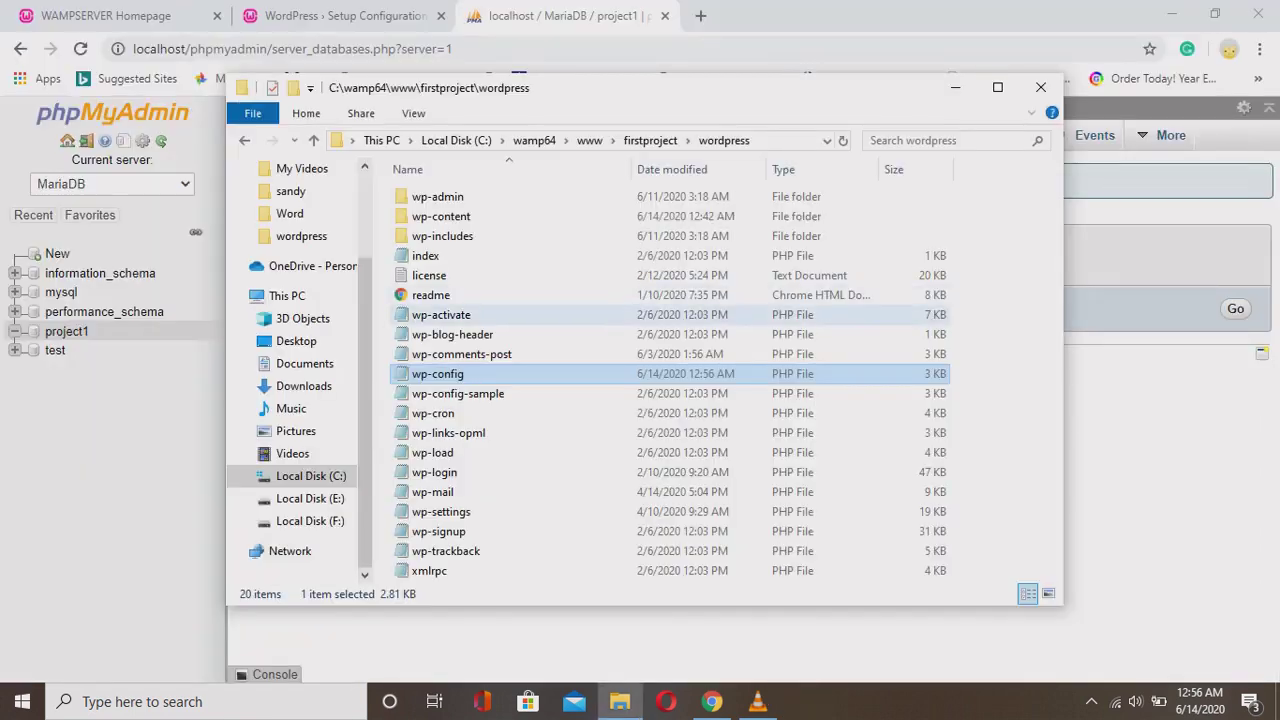
{"action": "left_click", "coordinate": [955, 14]}
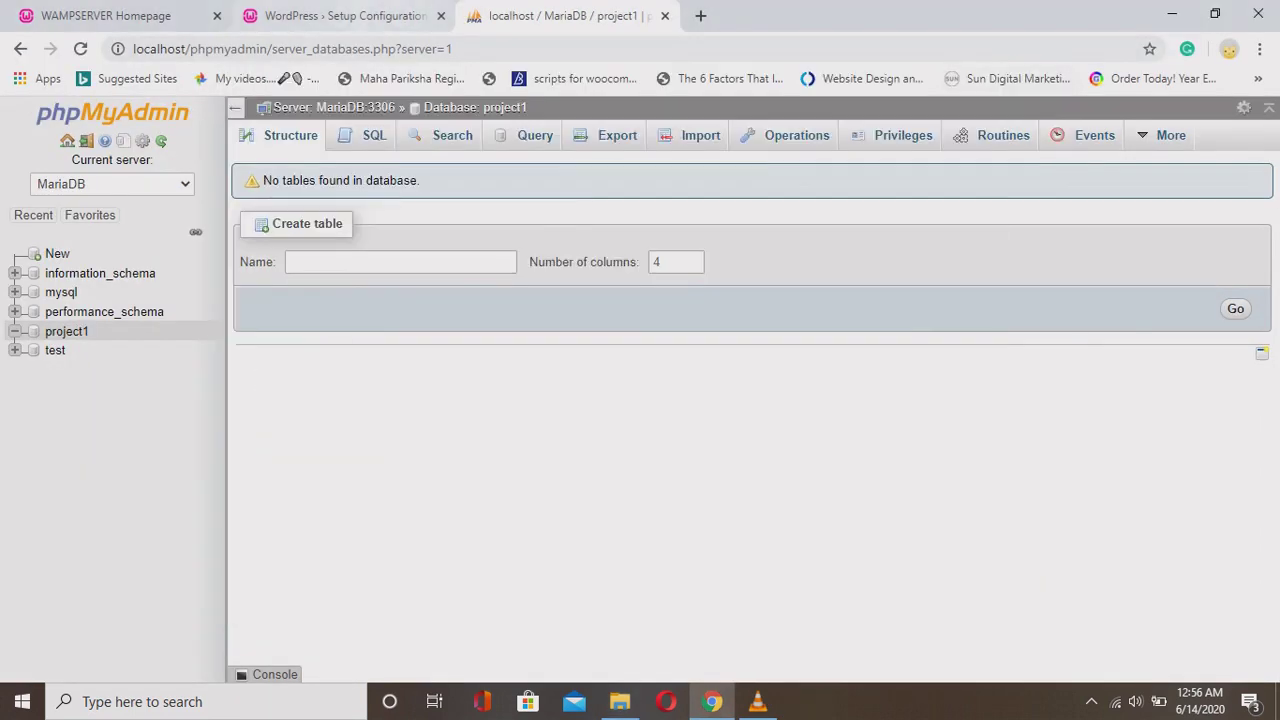
{"action": "left_click", "coordinate": [340, 15]}
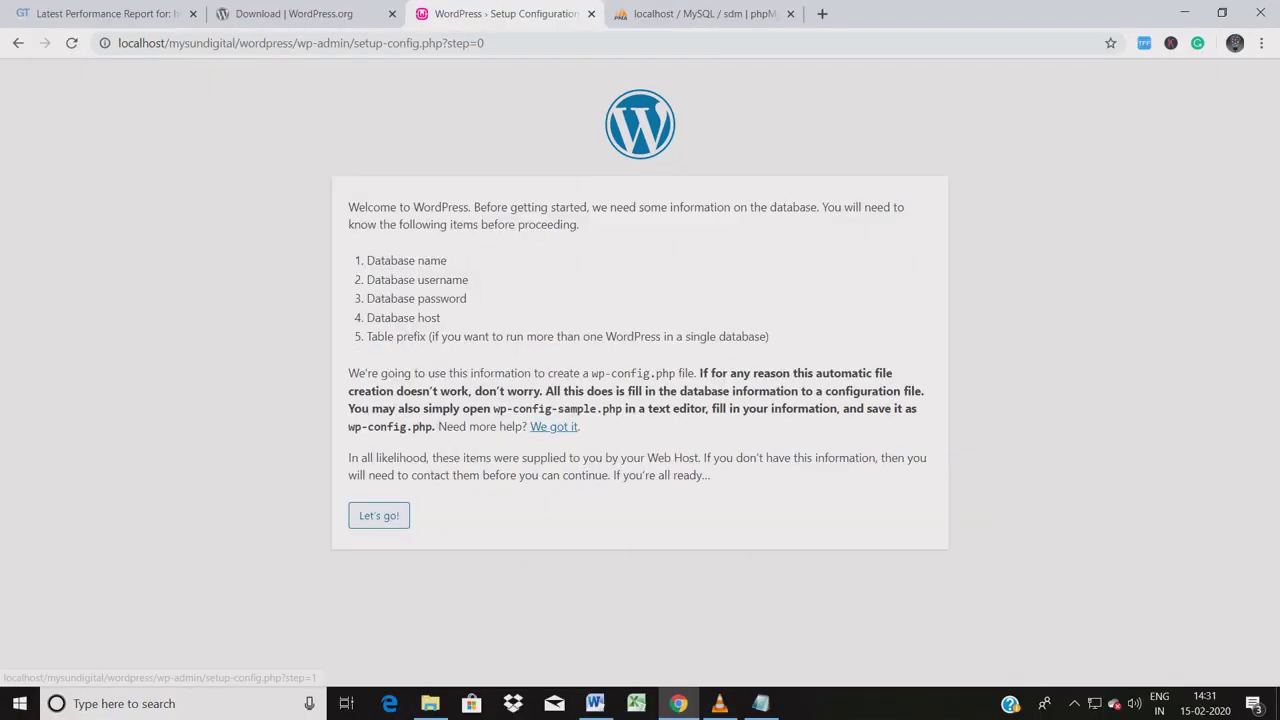
{"action": "left_click_drag", "start_coordinate": [401, 515], "coordinate": [357, 515]}
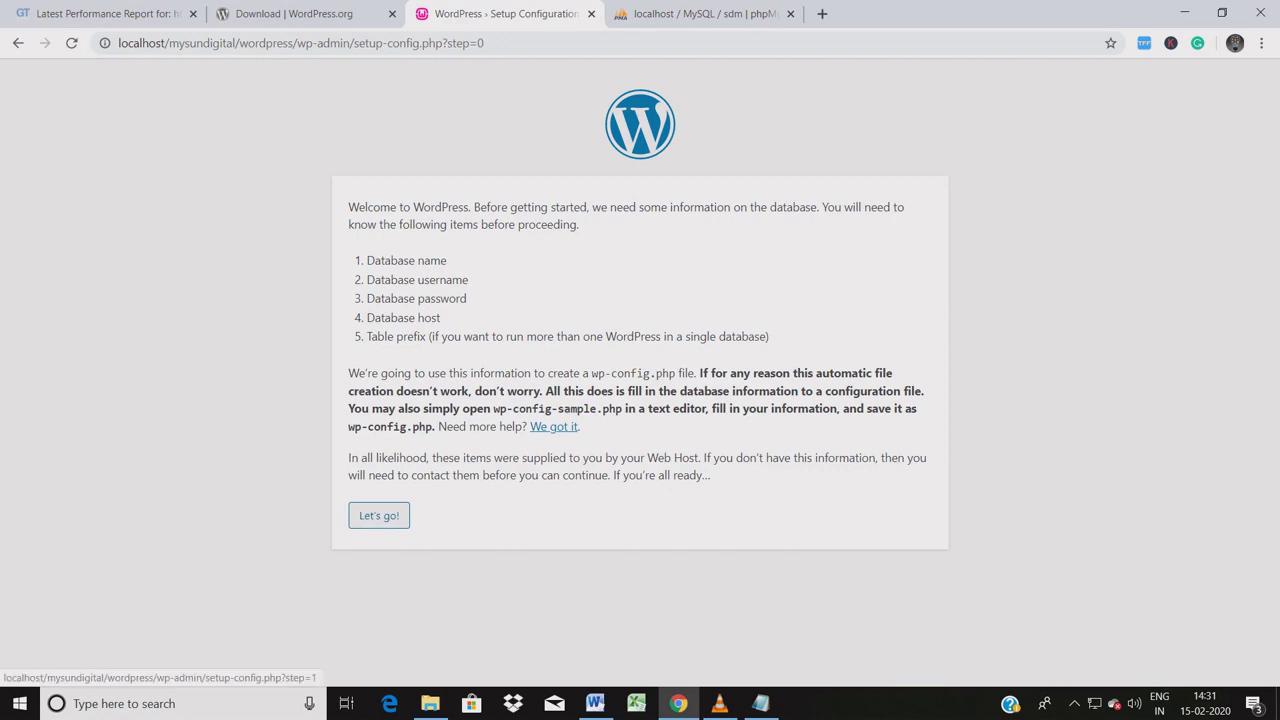
{"action": "left_click", "coordinate": [379, 515]}
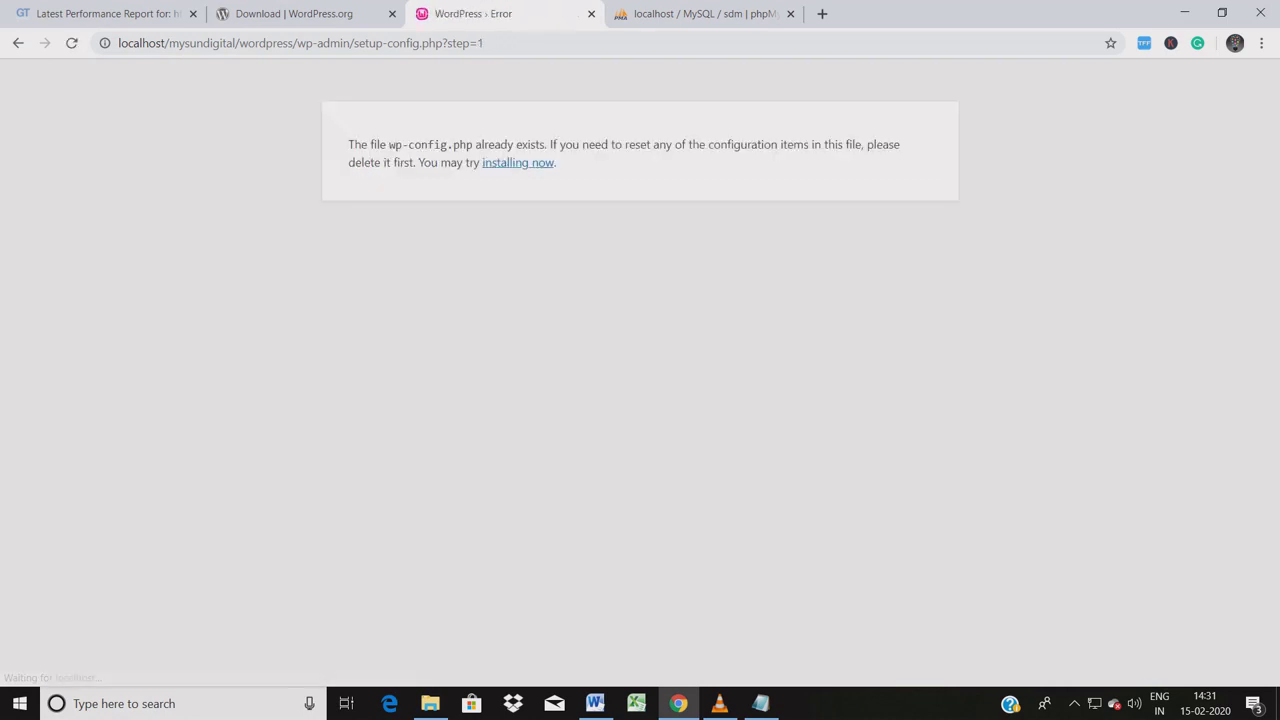
{"action": "left_click_drag", "start_coordinate": [557, 162], "coordinate": [480, 162]}
{"action": "left_click", "coordinate": [518, 162]}
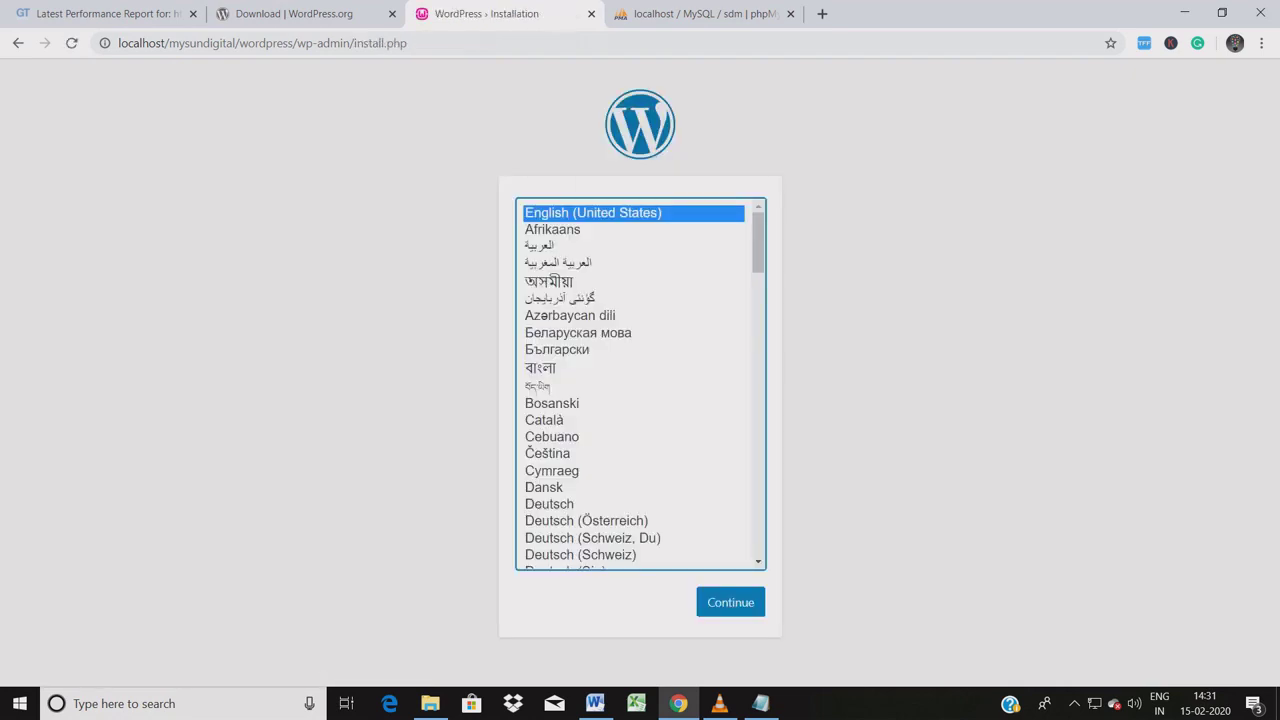
Continue with English (United States) and enter SDM as the Site Title.
{"action": "key", "text": "Tab"}
{"action": "key", "text": "Return"}
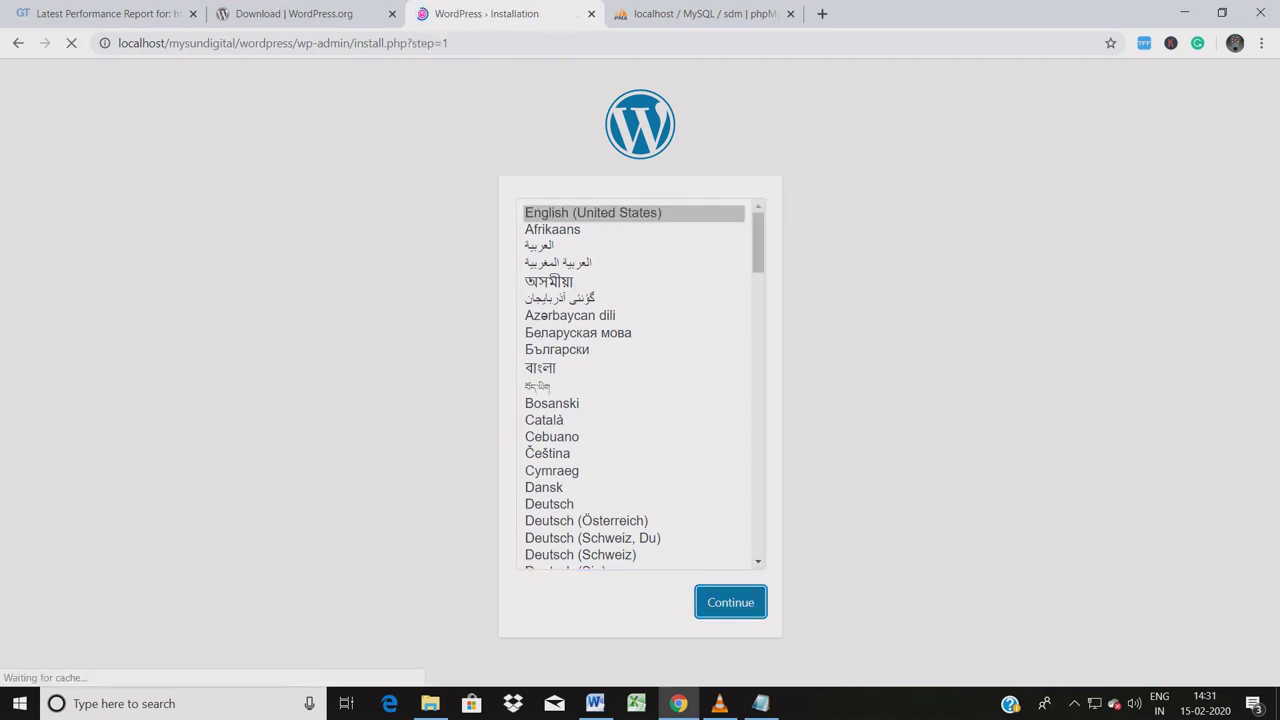
{"action": "scroll", "coordinate": [640, 380], "scroll_direction": "down", "scroll_amount": 1}
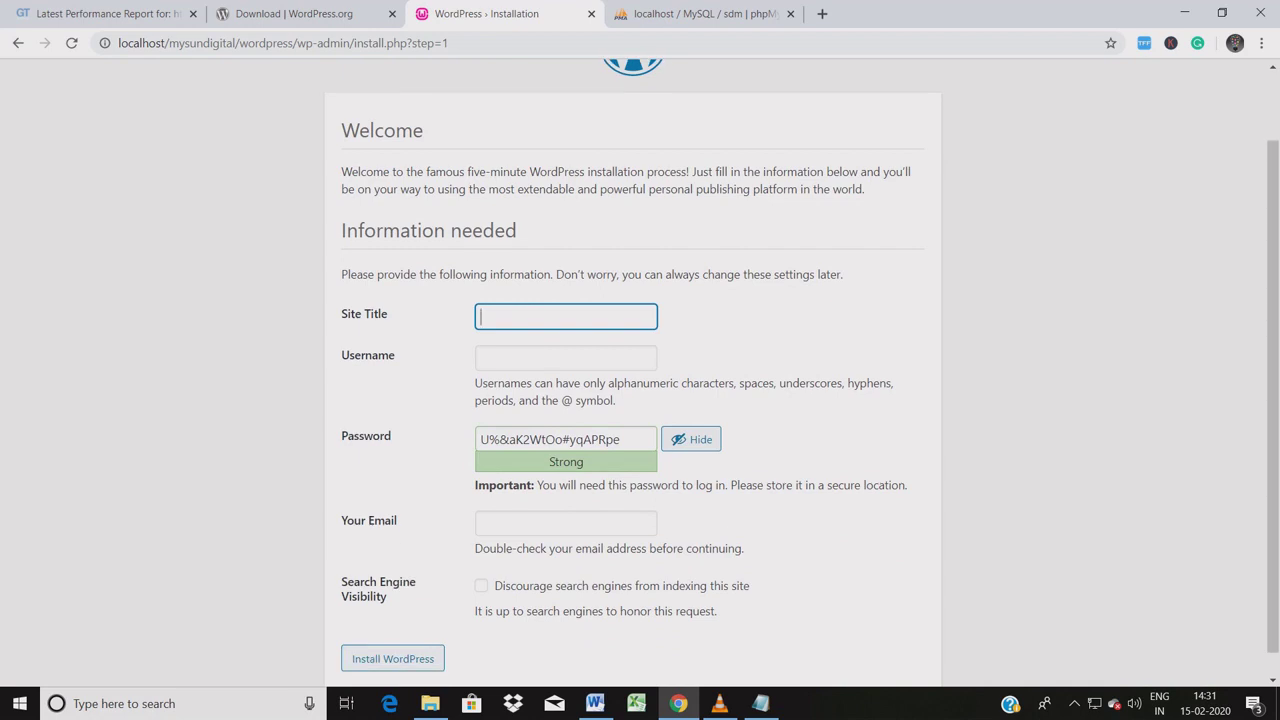
{"action": "key", "text": "Down"}
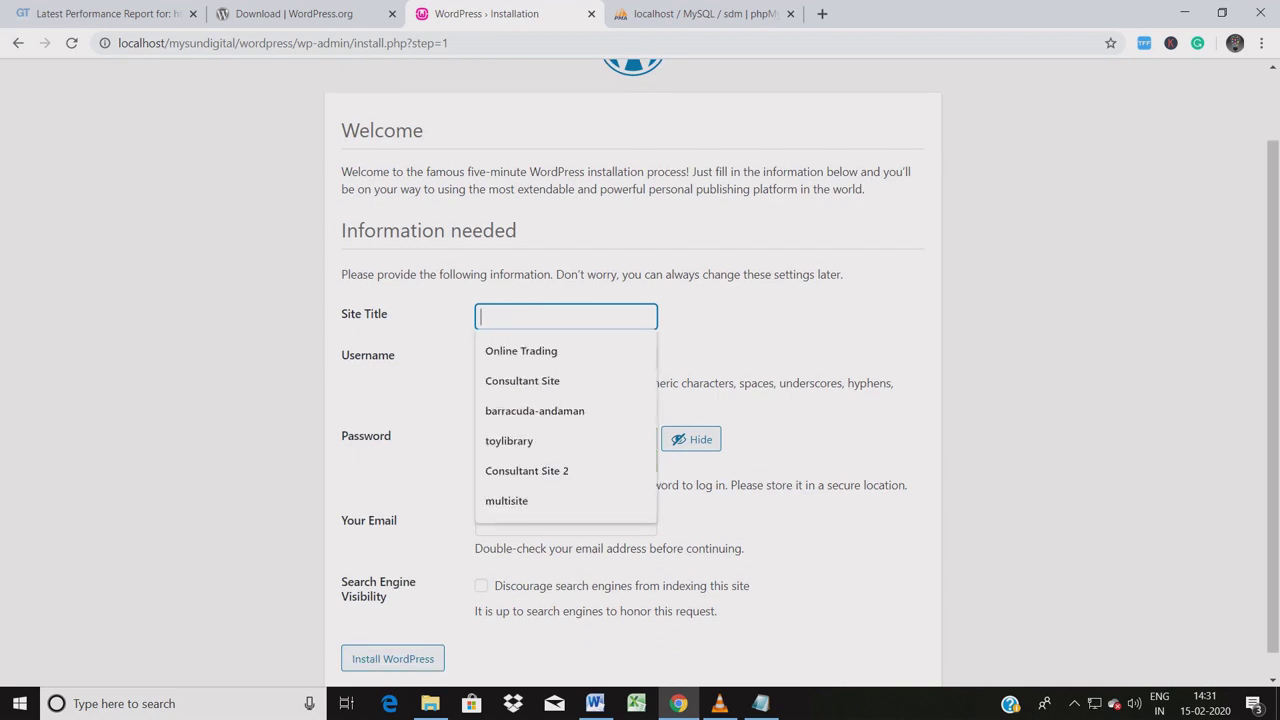
{"action": "type", "text": "Su"}
{"action": "key", "text": "BackSpace"}
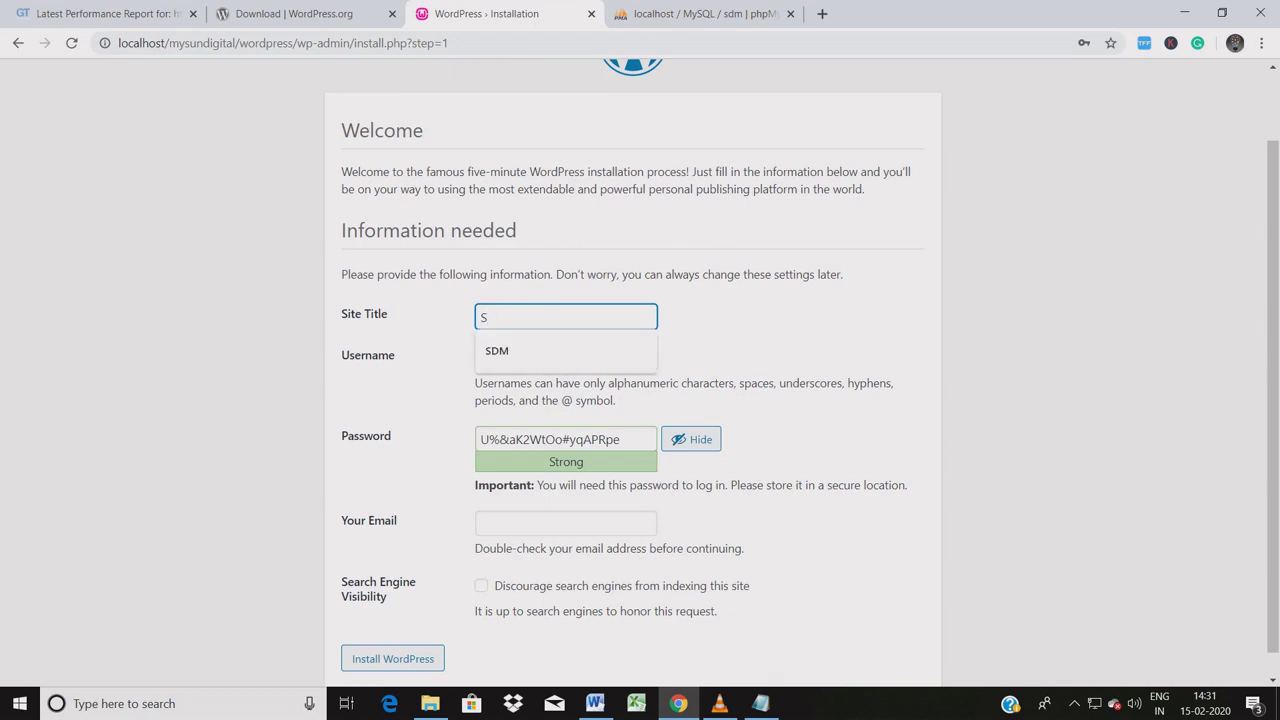
{"action": "type", "text": "DM"}
Fill the username field with admin from the saved suggestions.
{"action": "left_click", "coordinate": [565, 357]}
{"action": "key", "text": "Escape"}
{"action": "key", "text": "Down"}
{"action": "key", "text": "Down"}
{"action": "key", "text": "Down"}
{"action": "key", "text": "Down"}
{"action": "key", "text": "Down"}
{"action": "key", "text": "Down"}
{"action": "key", "text": "Down"}
{"action": "key", "text": "Down"}
{"action": "key", "text": "Up"}
{"action": "key", "text": "Up"}
{"action": "key", "text": "Return"}
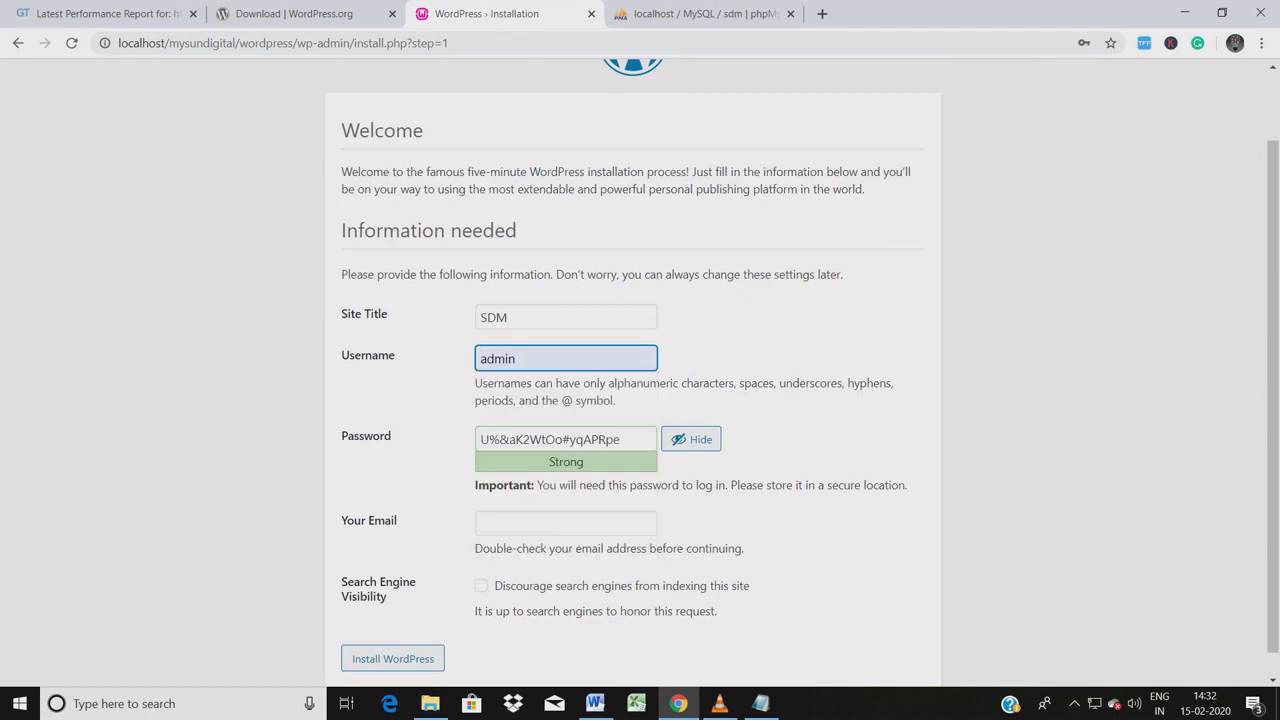
{"action": "key", "text": "Down"}
{"action": "key", "text": "Tab"}
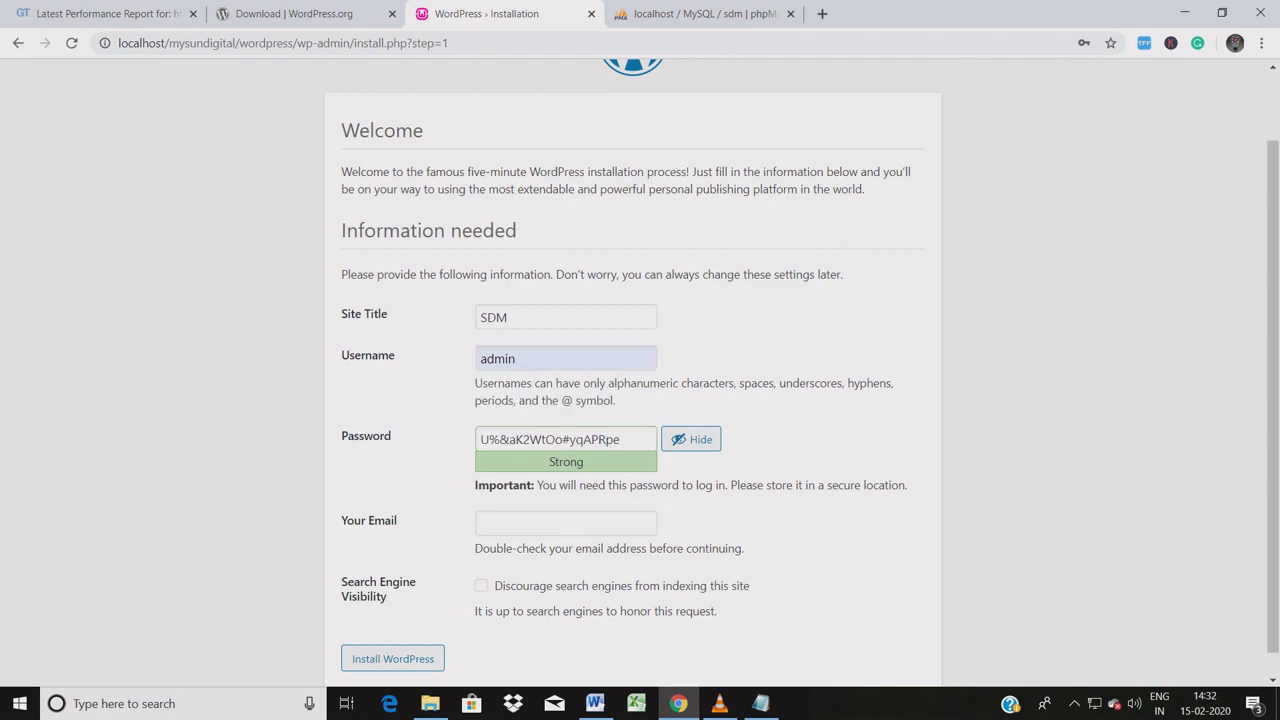
Replace the auto-generated password with a custom strong password.
{"action": "key", "text": "Tab"}
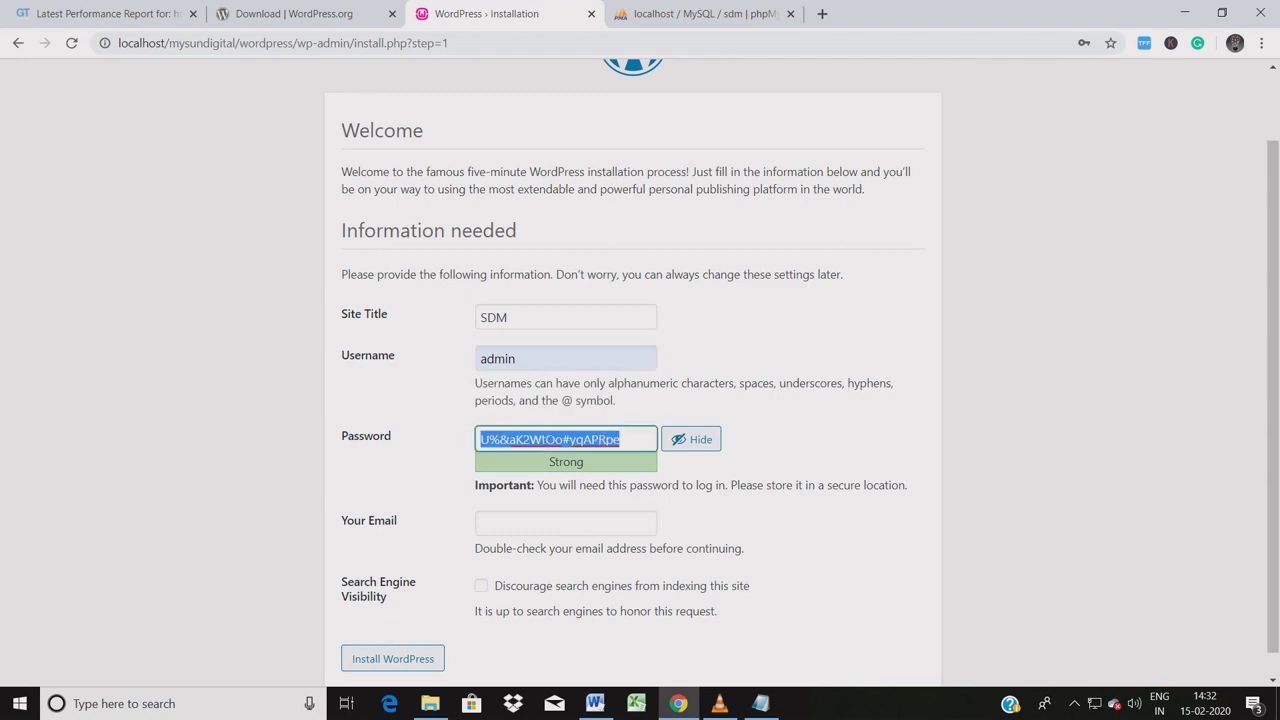
{"action": "key", "text": "BackSpace"}
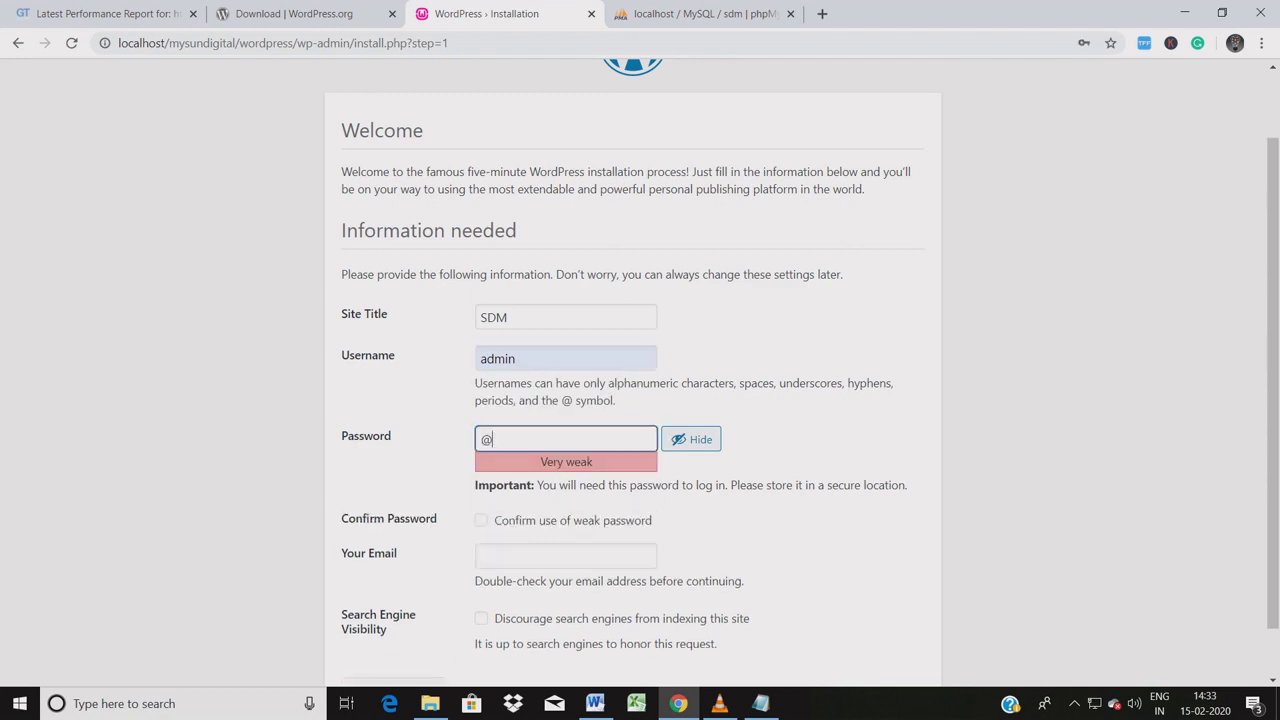
{"action": "key", "text": "BackSpace"}
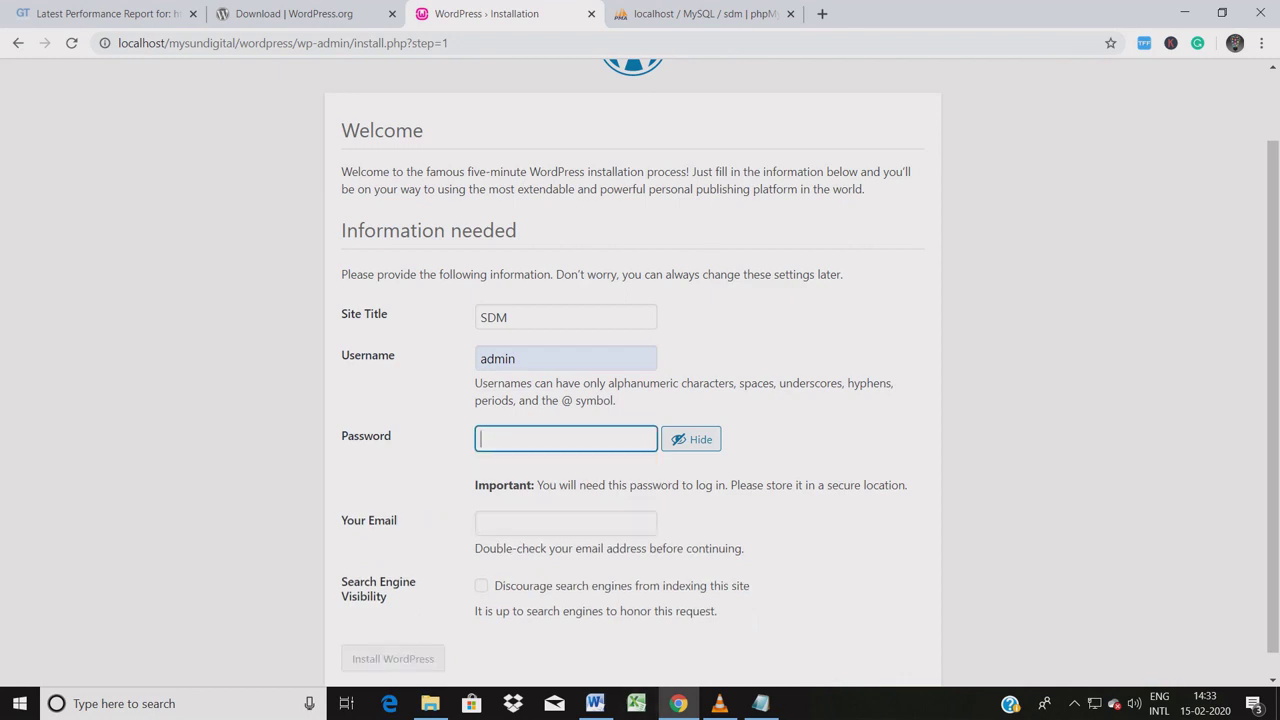
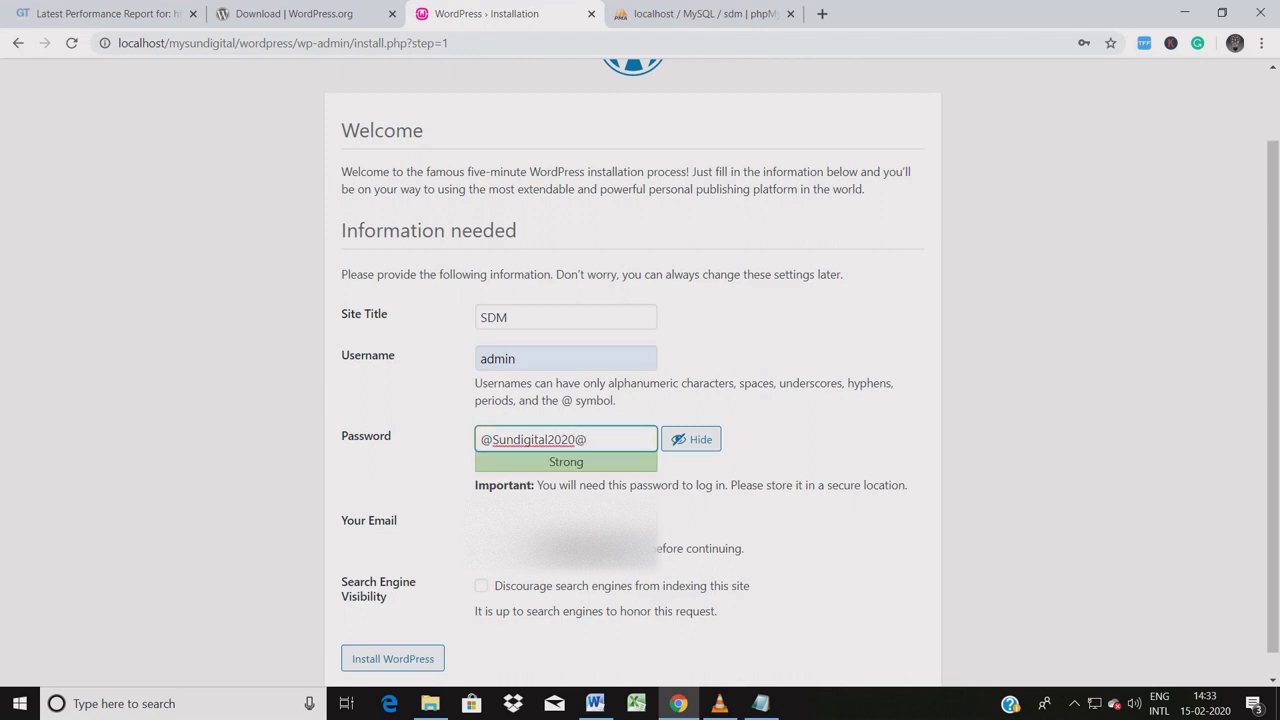
{"action": "key", "text": "shift+Left"}
{"action": "key", "text": "shift+Left"}
{"action": "key", "text": "shift+Left"}
{"action": "key", "text": "shift+Left"}
{"action": "key", "text": "shift+Left"}
{"action": "key", "text": "shift+Left"}
{"action": "key", "text": "shift+Left"}
{"action": "key", "text": "shift+Left"}
{"action": "key", "text": "shift+Left"}
{"action": "key", "text": "shift+Left"}
{"action": "key", "text": "shift+Left"}
{"action": "key", "text": "shift+Left"}
{"action": "key", "text": "shift+Left"}
{"action": "key", "text": "shift+Left"}
{"action": "key", "text": "shift+Left"}
{"action": "key", "text": "shift+Left"}
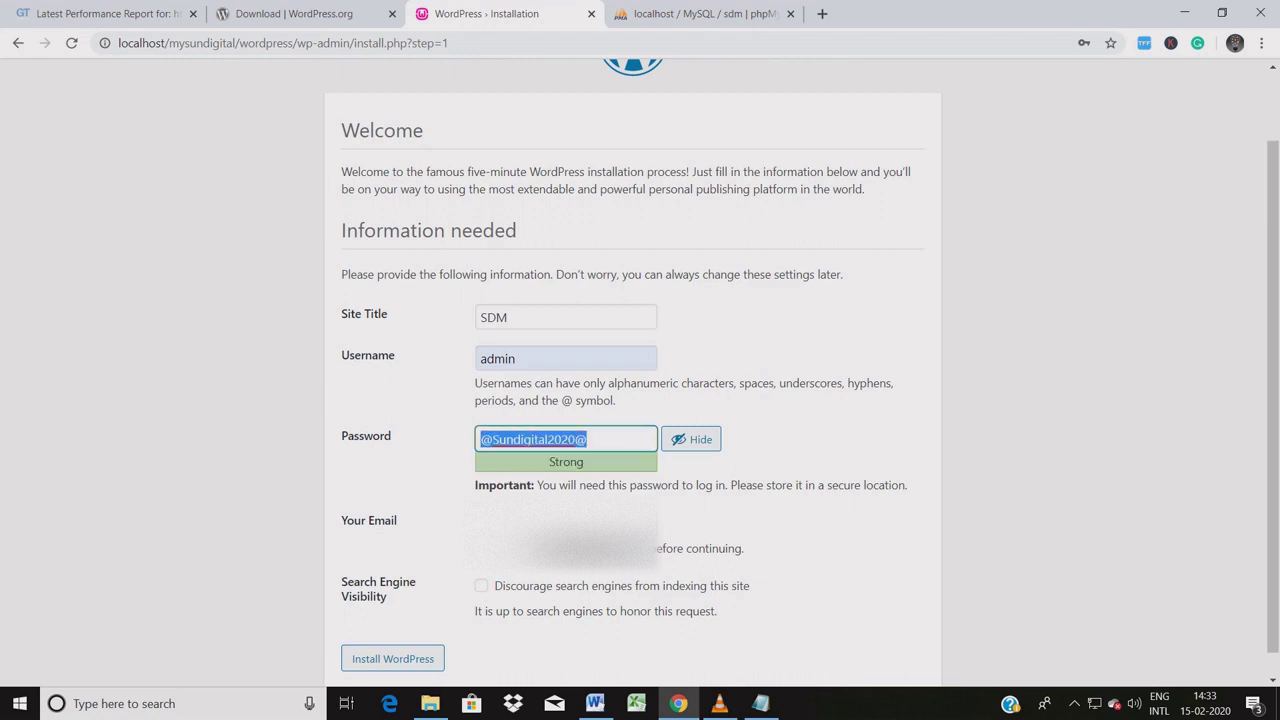
{"action": "key", "text": "Right"}
{"action": "key", "text": "shift+Left"}
{"action": "key", "text": "shift+Left"}
{"action": "key", "text": "shift+Left"}
{"action": "key", "text": "shift+Left"}
{"action": "key", "text": "shift+Left"}
{"action": "key", "text": "shift+Left"}
{"action": "key", "text": "shift+Left"}
{"action": "key", "text": "shift+Left"}
{"action": "key", "text": "shift+Left"}
{"action": "key", "text": "shift+Left"}
{"action": "key", "text": "shift+Left"}
{"action": "key", "text": "shift+Left"}
{"action": "key", "text": "shift+Left"}
{"action": "key", "text": "shift+Left"}
{"action": "key", "text": "shift+Left"}
{"action": "key", "text": "shift+Left"}
{"action": "key", "text": "Right"}
{"action": "key", "text": "shift+Left"}
{"action": "key", "text": "shift+Left"}
{"action": "key", "text": "shift+Left"}
{"action": "key", "text": "shift+Left"}
{"action": "key", "text": "shift+Left"}
{"action": "key", "text": "shift+Left"}
{"action": "key", "text": "shift+Left"}
{"action": "key", "text": "shift+Left"}
{"action": "key", "text": "shift+Left"}
{"action": "key", "text": "shift+Left"}
{"action": "key", "text": "shift+Left"}
{"action": "key", "text": "shift+Left"}
{"action": "key", "text": "shift+Left"}
{"action": "key", "text": "shift+Left"}
{"action": "key", "text": "shift+Left"}
{"action": "key", "text": "shift+Left"}
{"action": "key", "text": "Right"}
Fill in the admin e-mail address from saved suggestions and review the form.
{"action": "scroll", "coordinate": [640, 372], "scroll_direction": "down", "scroll_amount": 1}
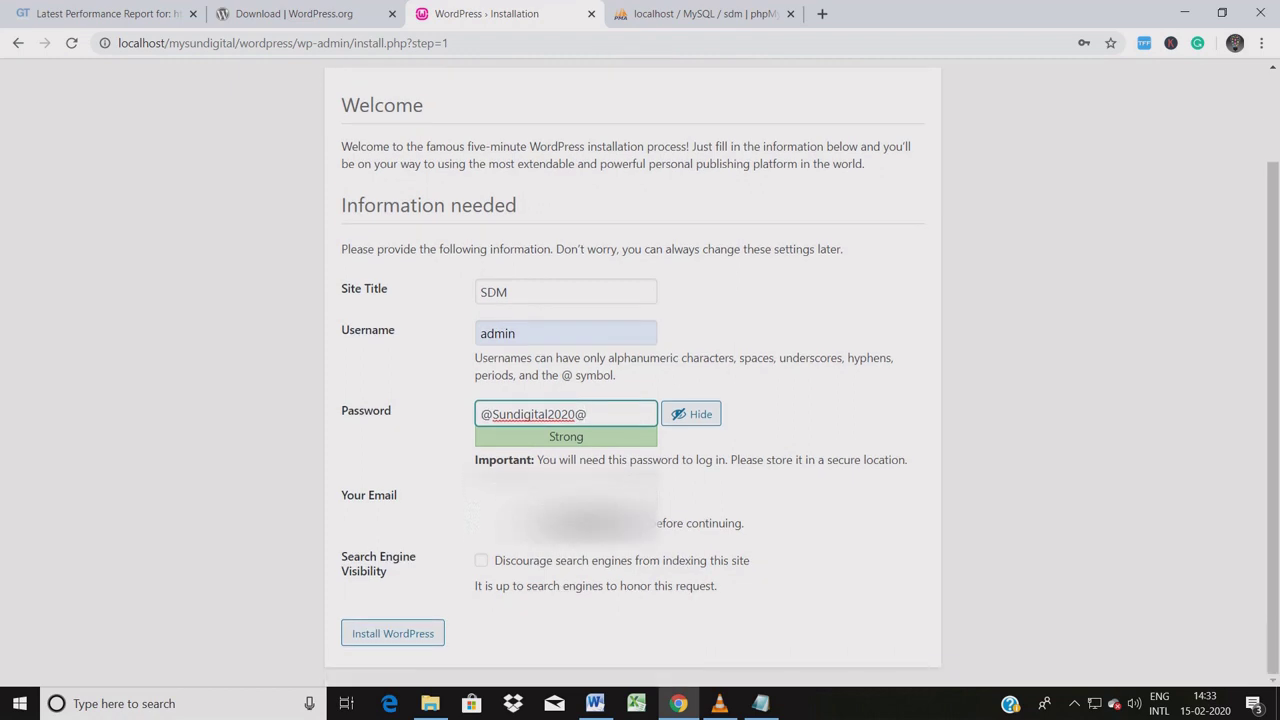
{"action": "key", "text": "Tab"}
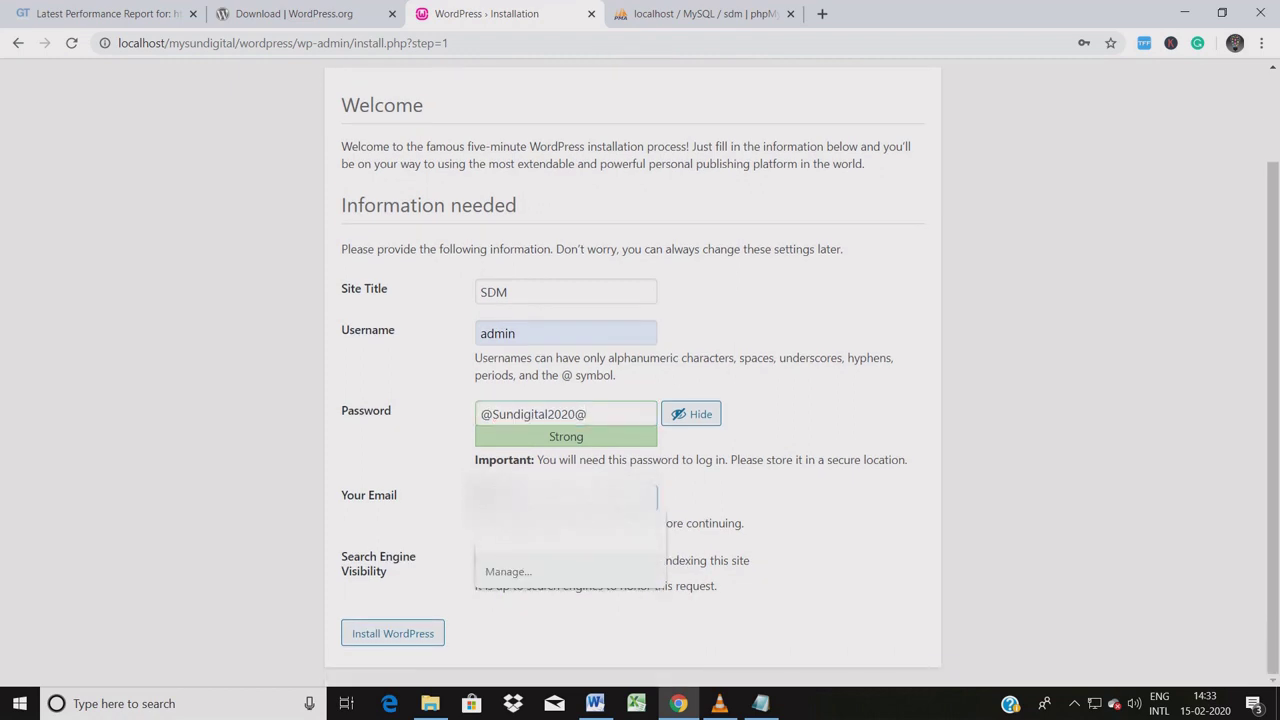
{"action": "key", "text": "Down"}
{"action": "key", "text": "Return"}
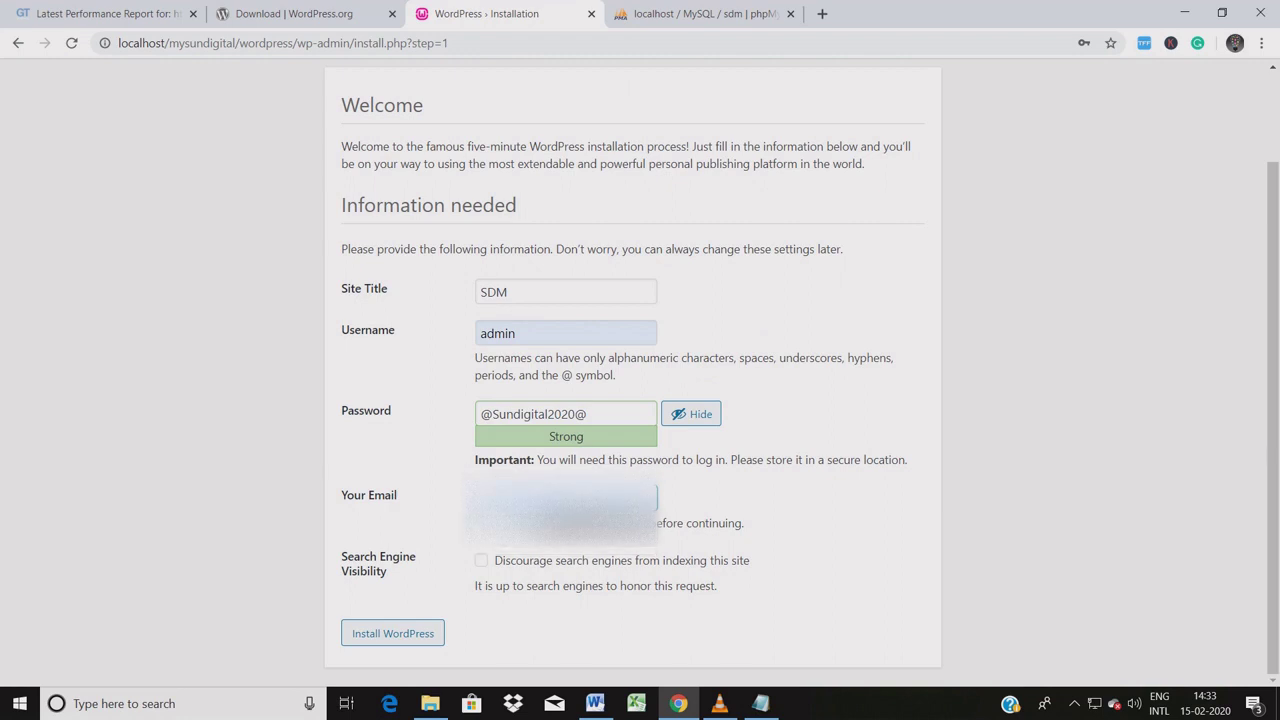
{"action": "left_click_drag", "start_coordinate": [416, 556], "coordinate": [341, 286]}
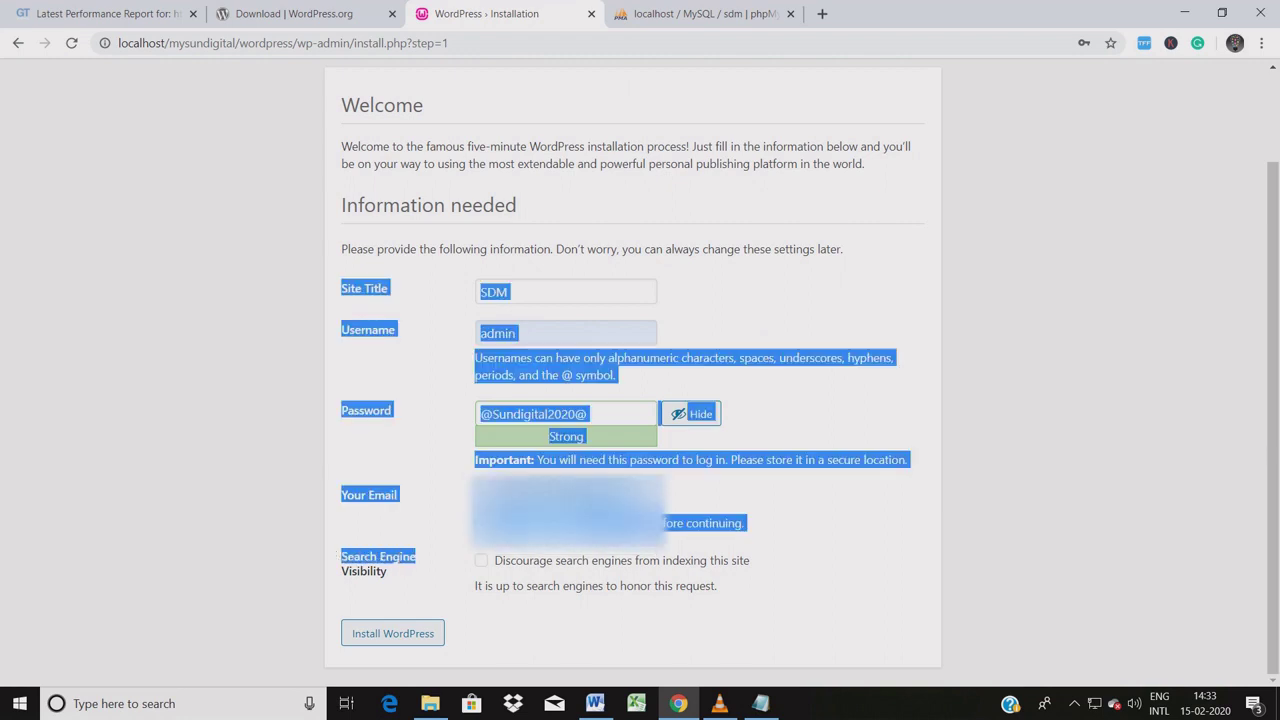
{"action": "left_click_drag", "start_coordinate": [388, 572], "coordinate": [348, 557]}
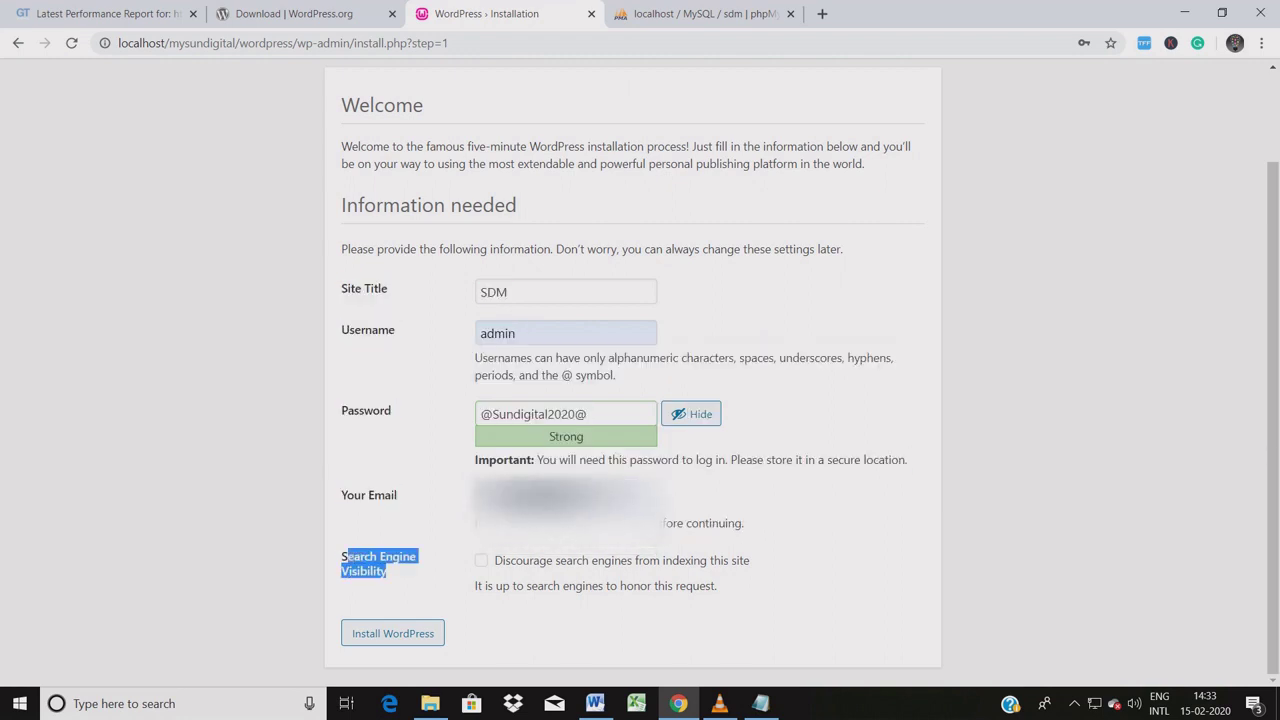
{"action": "left_click", "coordinate": [348, 557]}
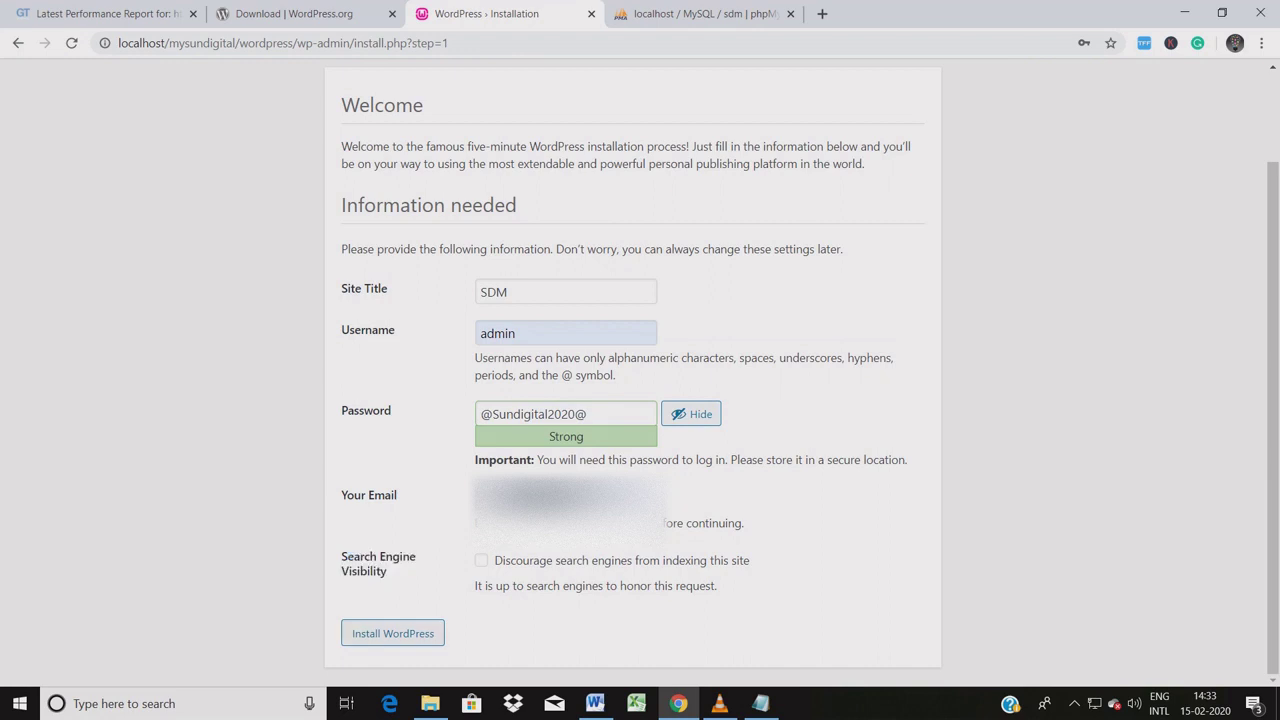
Submit the form to install WordPress and review the Success page details.
{"action": "key", "text": "Return"}
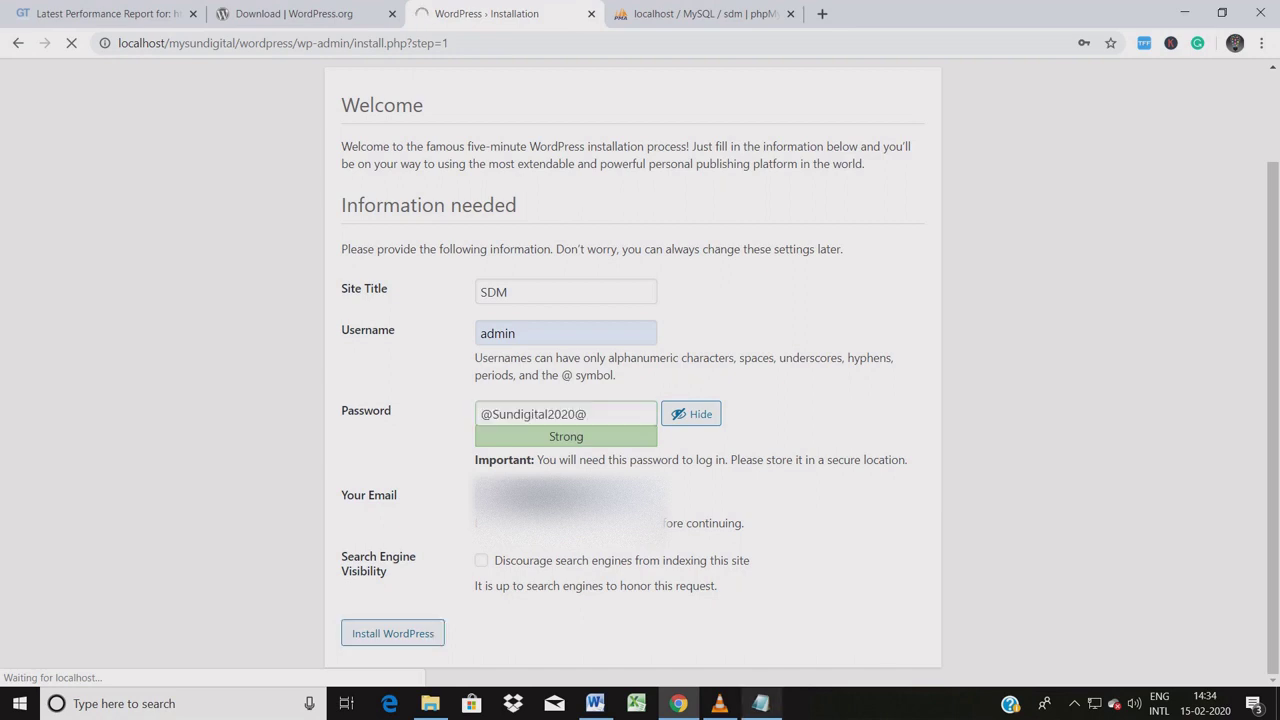
{"action": "double_click", "coordinate": [497, 297]}
{"action": "left_click_drag", "start_coordinate": [482, 340], "coordinate": [596, 340]}
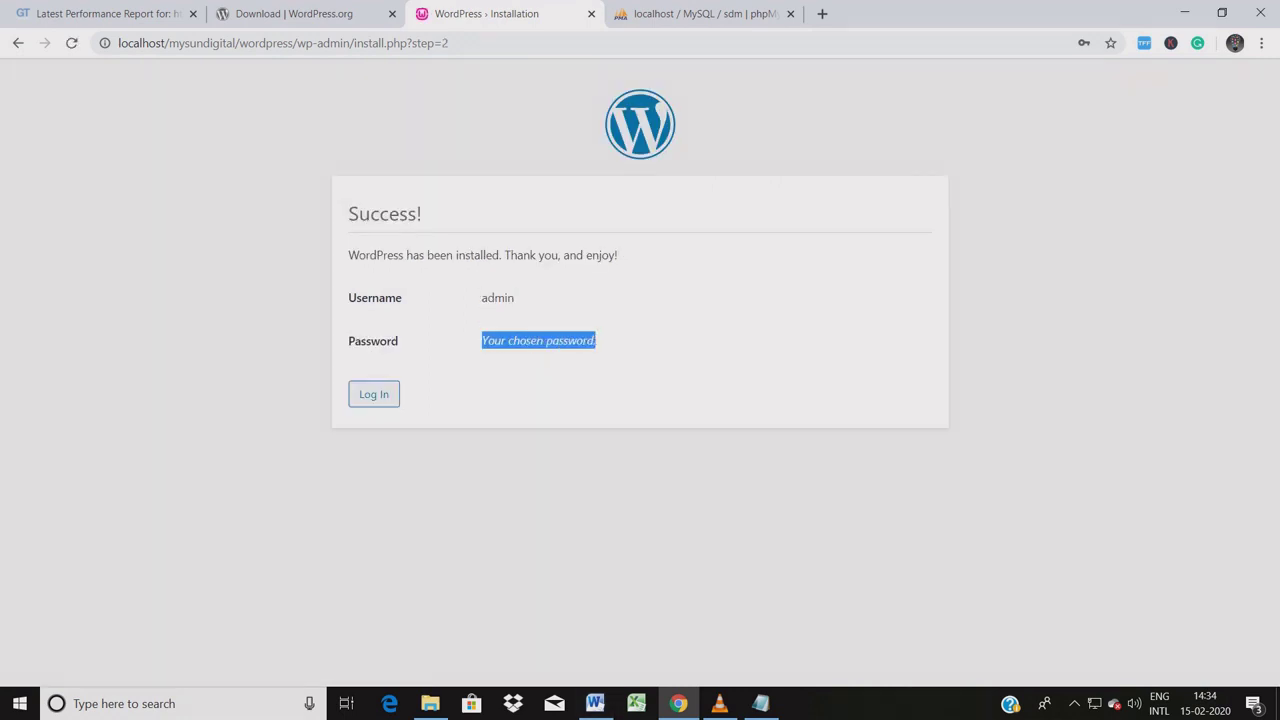
{"action": "left_click", "coordinate": [650, 345]}
Log in to the SDM site as admin with the saved password.
{"action": "left_click", "coordinate": [373, 394]}
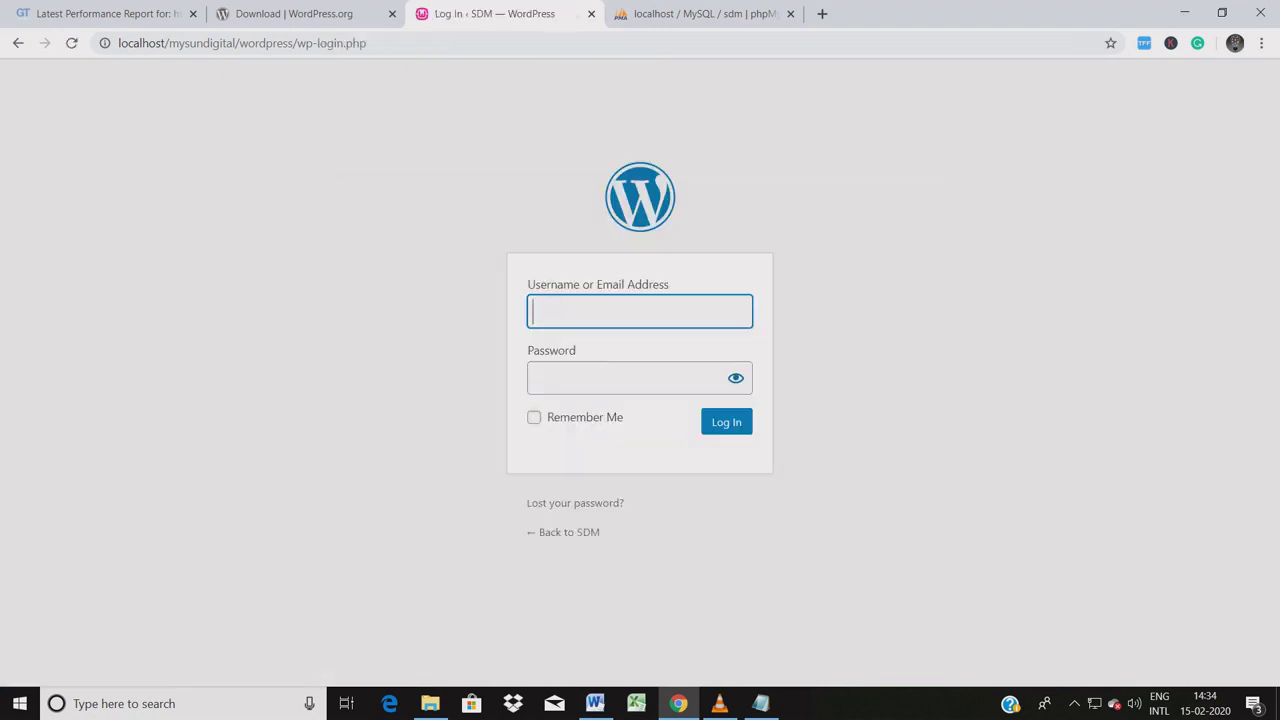
{"action": "key", "text": "Down"}
{"action": "key", "text": "Down"}
{"action": "key", "text": "Down"}
{"action": "key", "text": "Return"}
{"action": "key", "text": "Tab"}
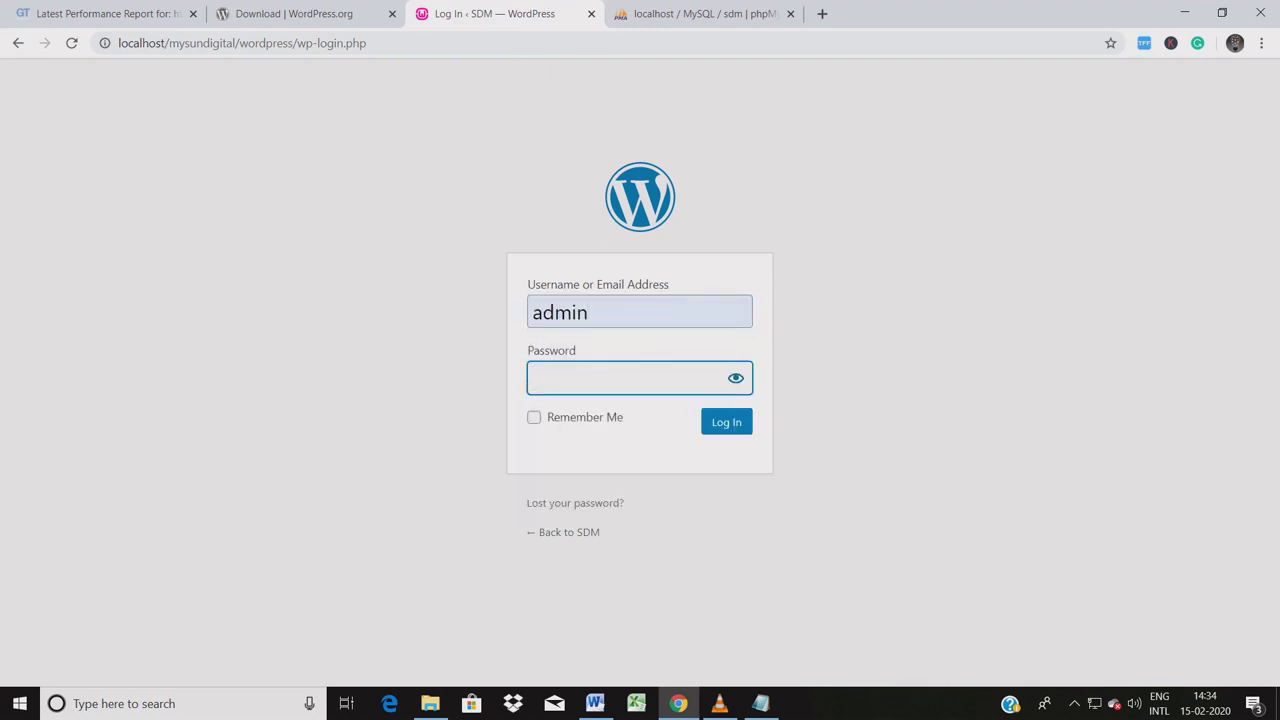
{"action": "key", "text": "ctrl+v"}
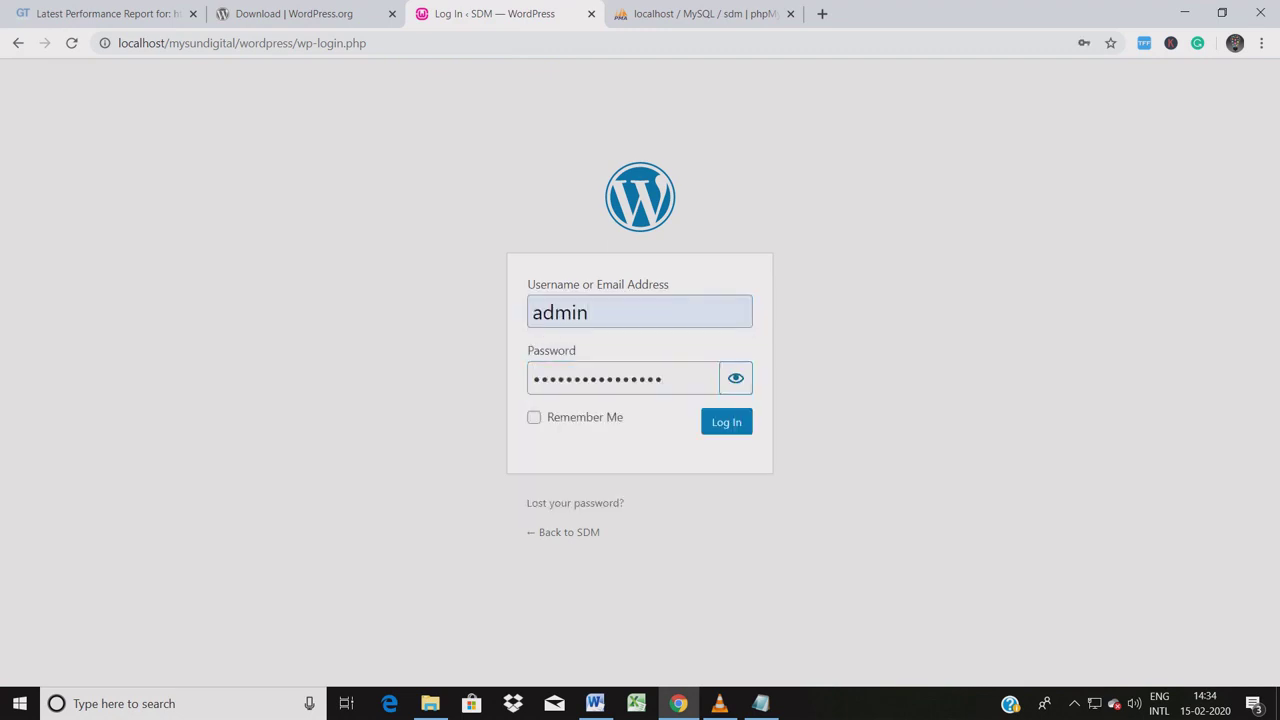
{"action": "key", "text": "ctrl+a"}
{"action": "key", "text": "Tab"}
{"action": "key", "text": "Tab"}
{"action": "key", "text": "Return"}
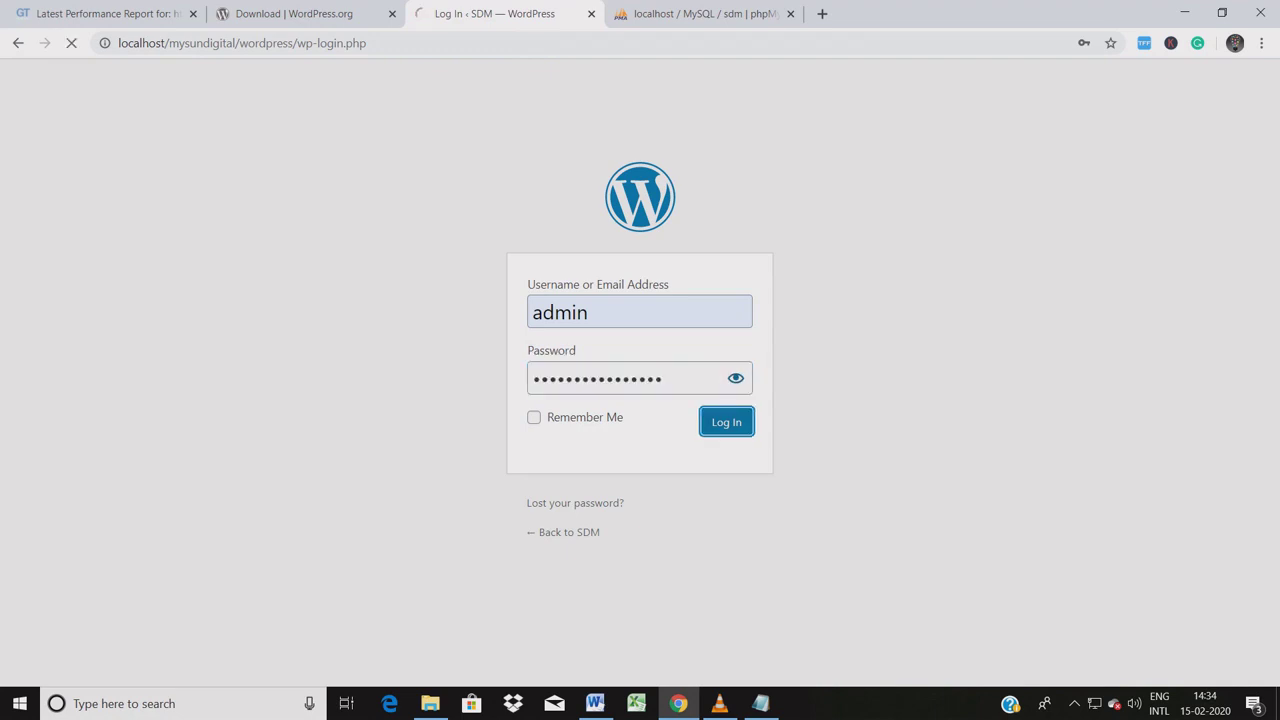